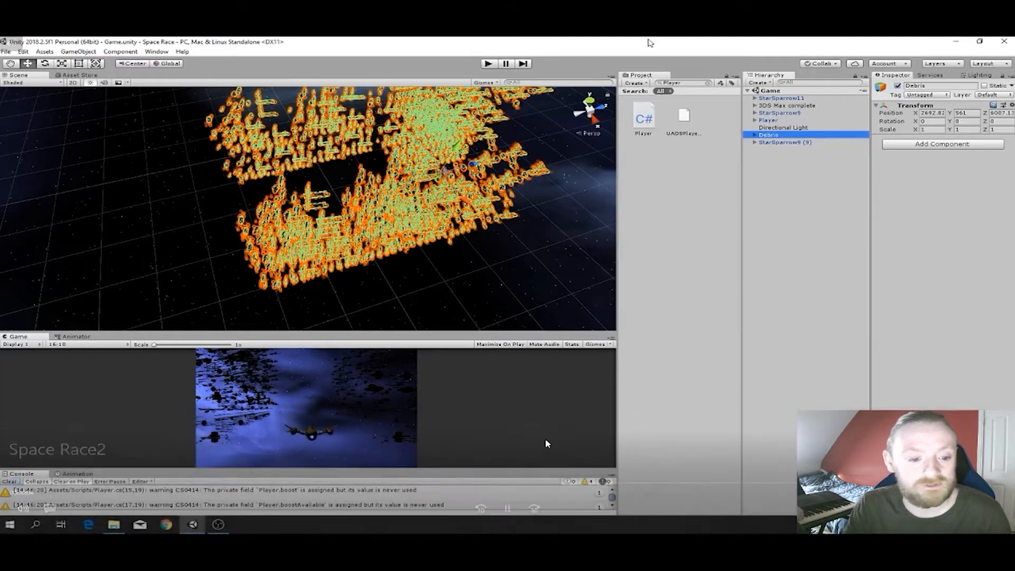
- Deactivate the Debris object so its asteroids and wreckage are hidden from the scene
{"action": "left_click", "coordinate": [897, 86]}
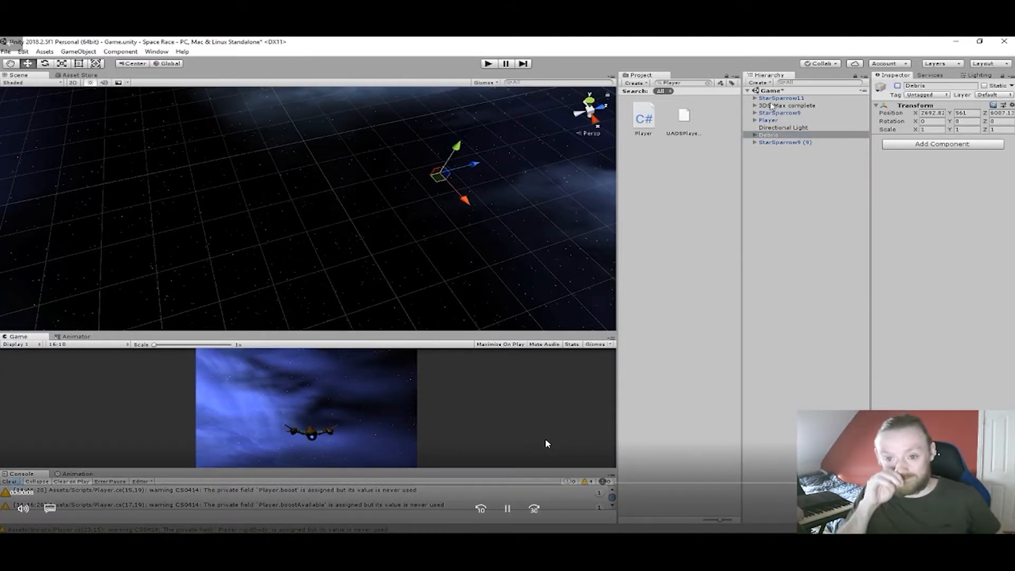
{"action": "scroll", "coordinate": [466, 171], "scroll_direction": "up", "scroll_amount": 3}
{"action": "scroll", "coordinate": [467, 172], "scroll_direction": "up", "scroll_amount": 2}
{"action": "middle_click_drag", "start_coordinate": [467, 172], "coordinate": [301, 192]}
{"action": "scroll", "coordinate": [459, 173], "scroll_direction": "up", "scroll_amount": 1}
{"action": "scroll", "coordinate": [459, 172], "scroll_direction": "up", "scroll_amount": 1}
{"action": "middle_click_drag", "start_coordinate": [459, 172], "coordinate": [202, 185]}
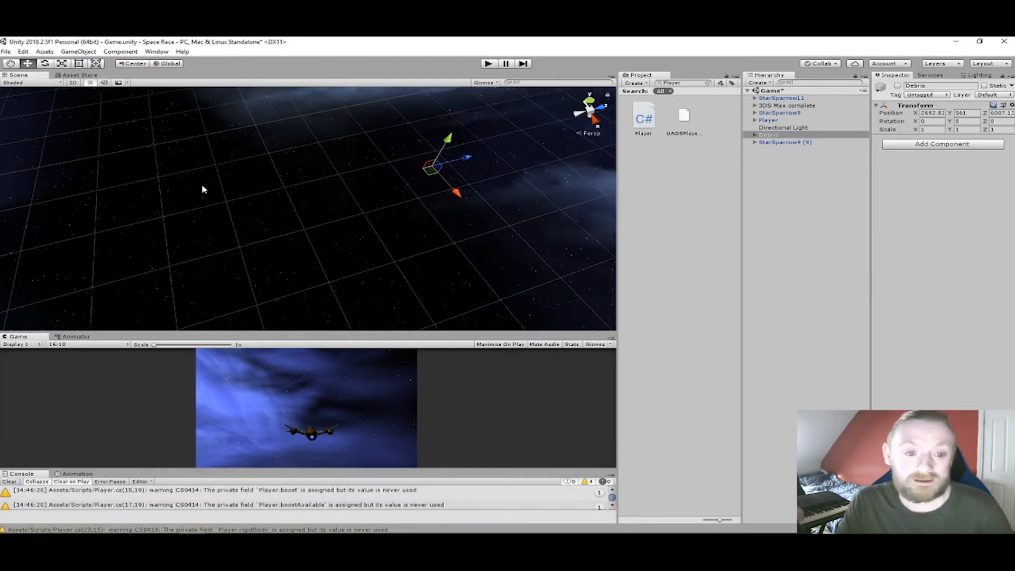
- Frame the Player ship and StarSparrow11 in the scene to find where they sit
{"action": "left_click", "coordinate": [769, 121]}
{"action": "key", "text": "f"}
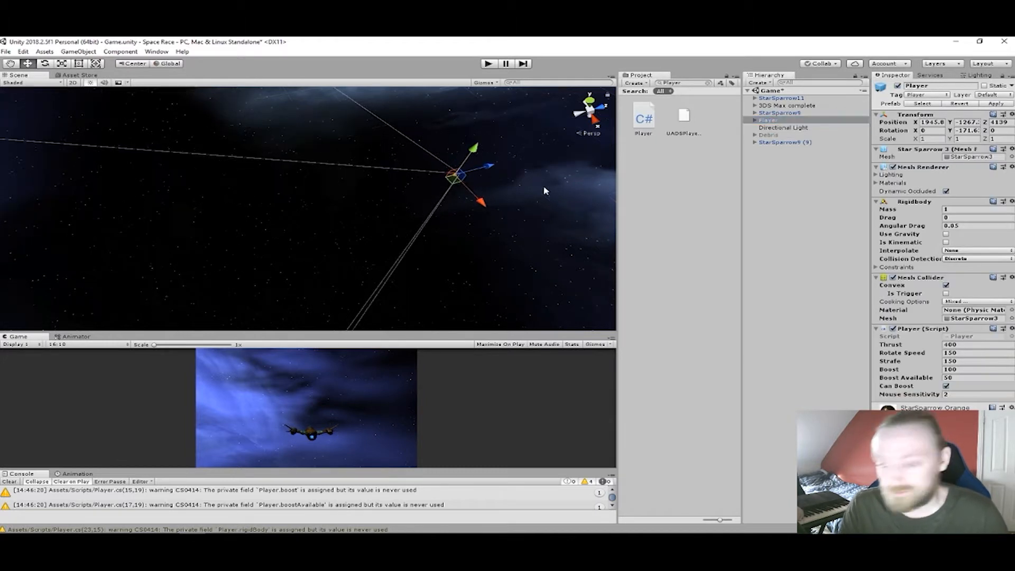
{"action": "scroll", "coordinate": [413, 189], "scroll_direction": "down", "scroll_amount": 3}
{"action": "scroll", "coordinate": [413, 188], "scroll_direction": "down", "scroll_amount": 2}
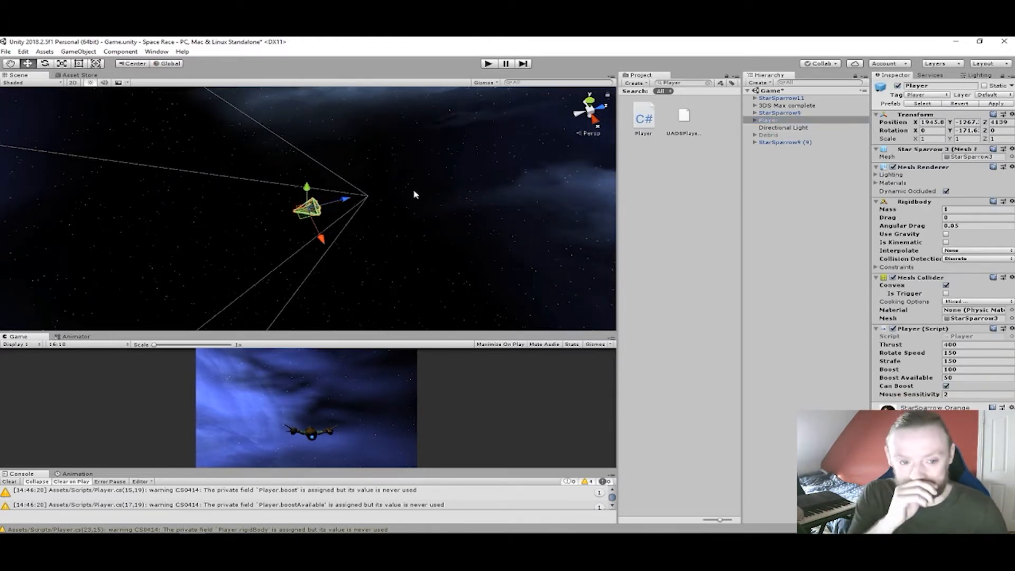
{"action": "left_click", "coordinate": [778, 99]}
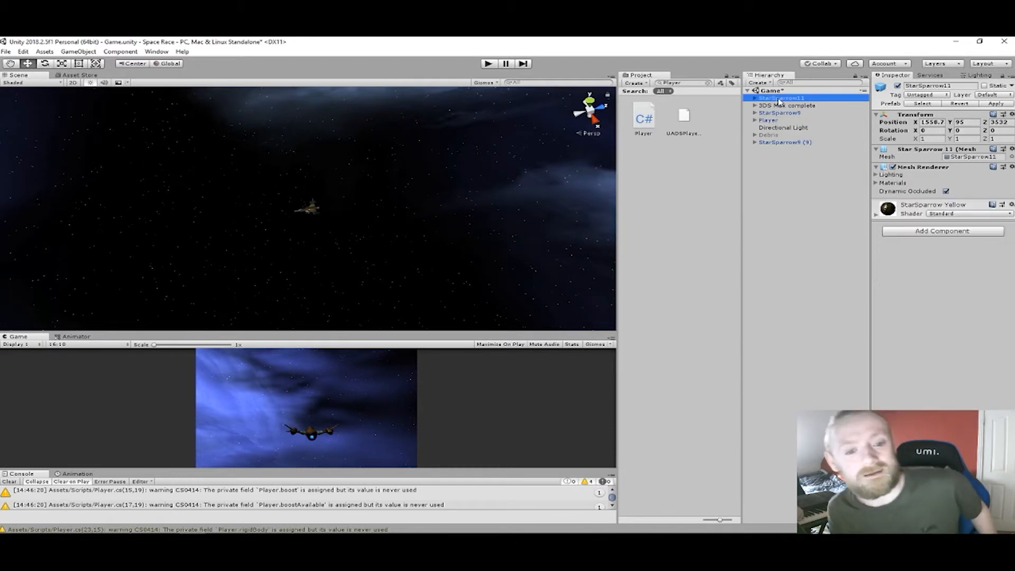
{"action": "key", "text": "f"}
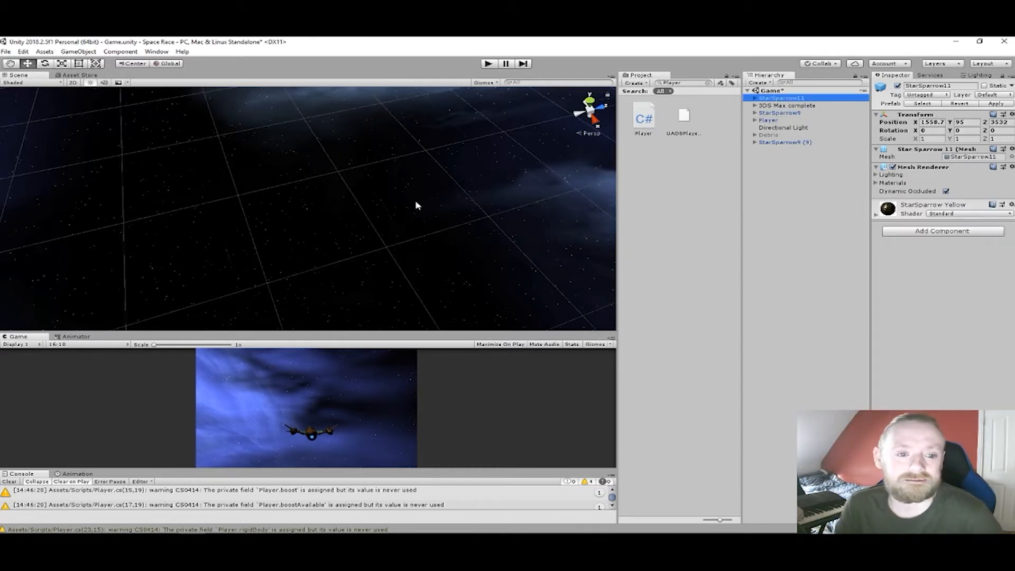
{"action": "scroll", "coordinate": [414, 200], "scroll_direction": "up", "scroll_amount": 3}
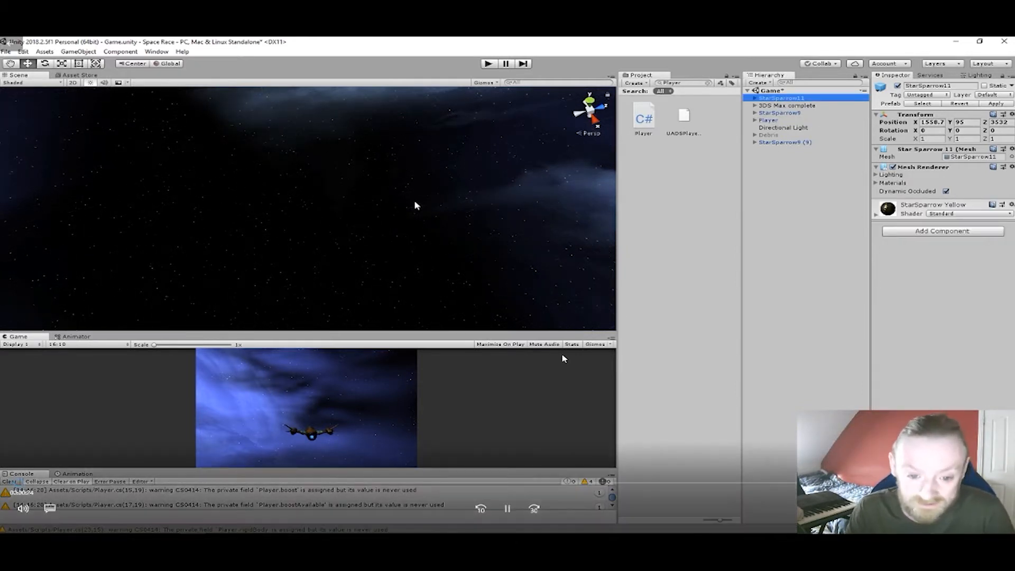
- Examine the rings inside 3DS Max complete one after another, from Waypoint through Final Waypoint
{"action": "left_click", "coordinate": [754, 106]}
{"action": "left_click", "coordinate": [780, 113]}
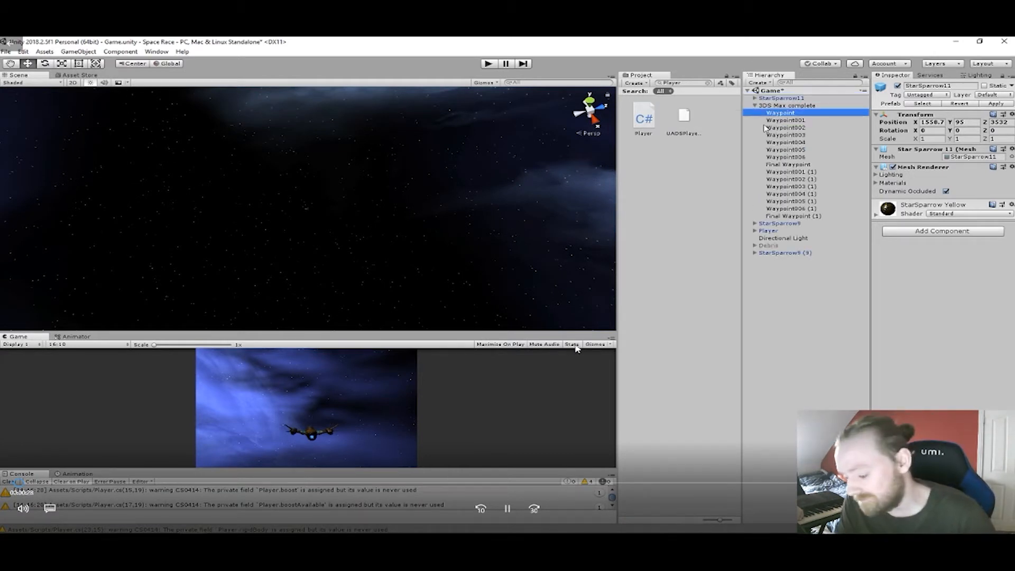
{"action": "key", "text": "f"}
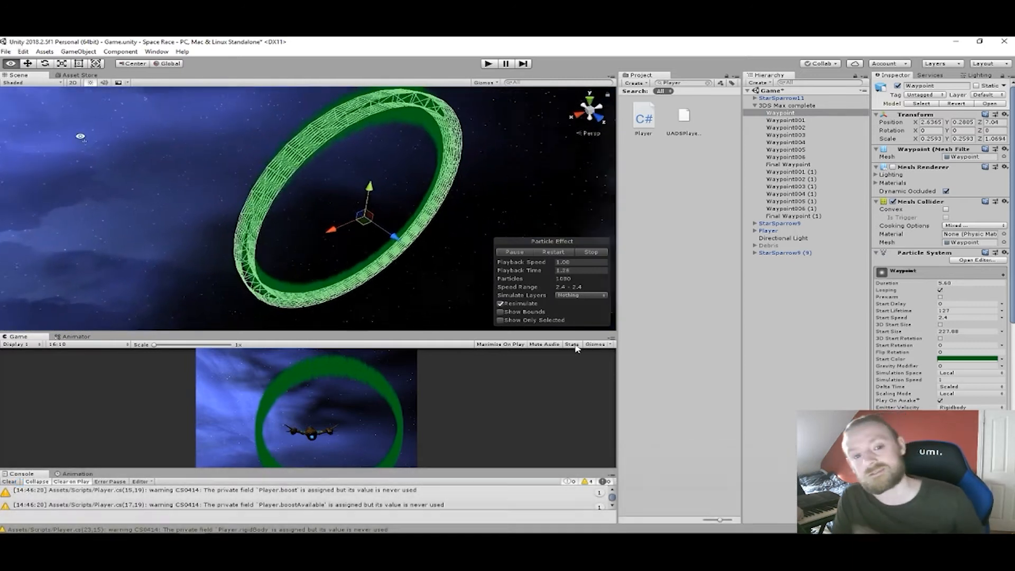
{"action": "left_click", "coordinate": [792, 121]}
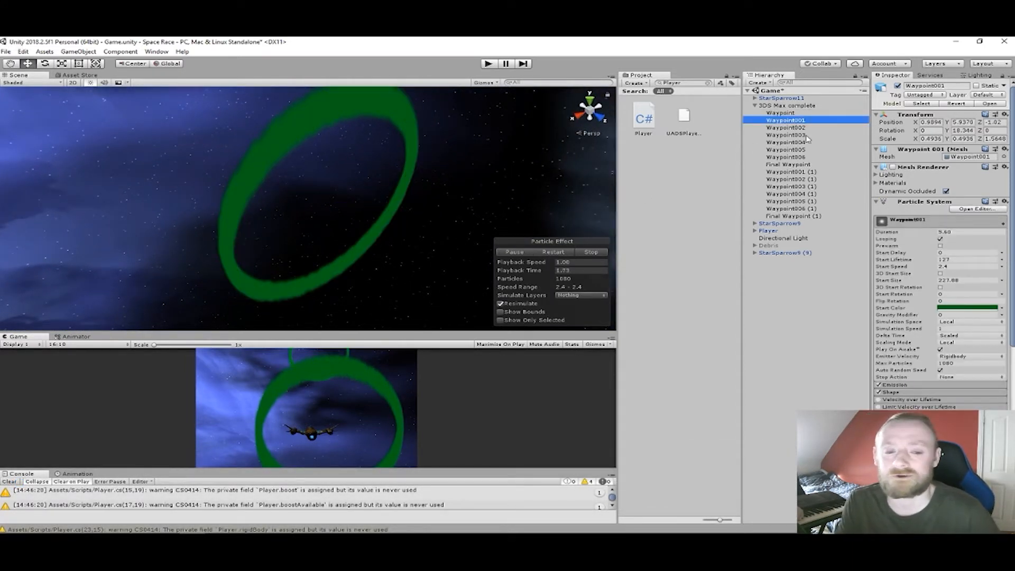
{"action": "left_click", "coordinate": [794, 128]}
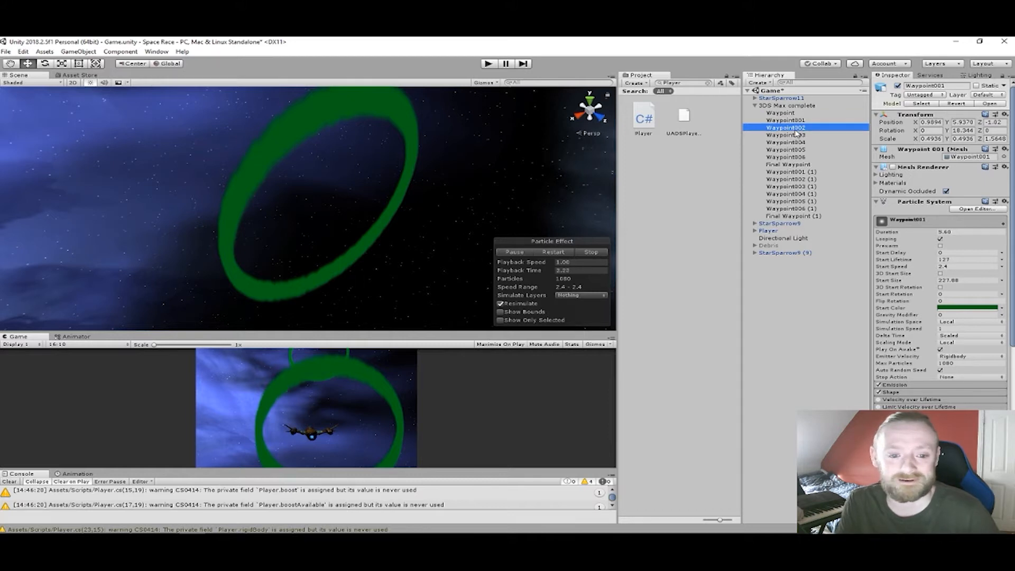
{"action": "left_click", "coordinate": [795, 135]}
{"action": "left_click", "coordinate": [795, 143]}
{"action": "left_click", "coordinate": [794, 150]}
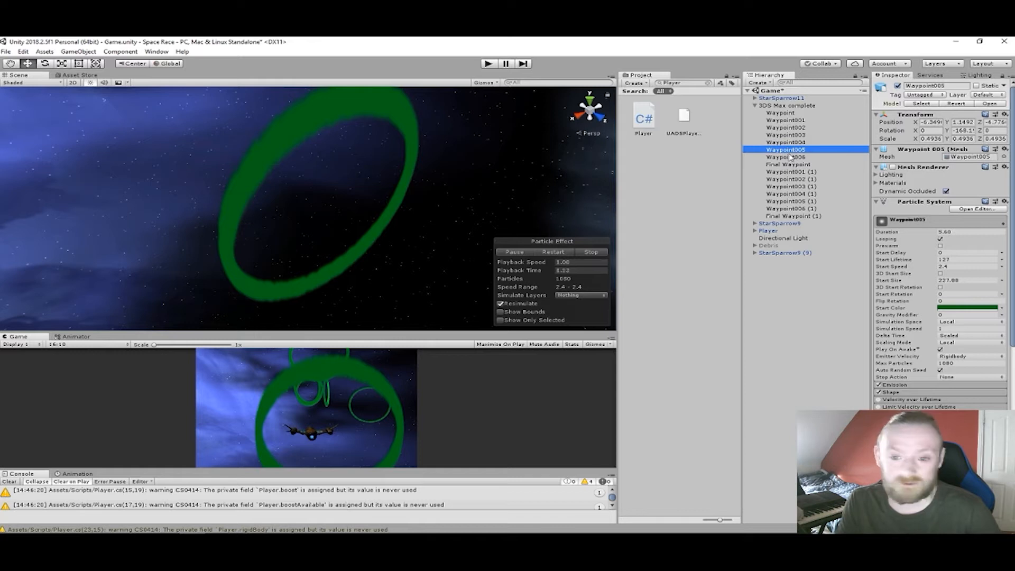
{"action": "left_click", "coordinate": [789, 158]}
{"action": "left_click", "coordinate": [788, 165]}
{"action": "scroll", "coordinate": [537, 202], "scroll_direction": "down", "scroll_amount": 8}
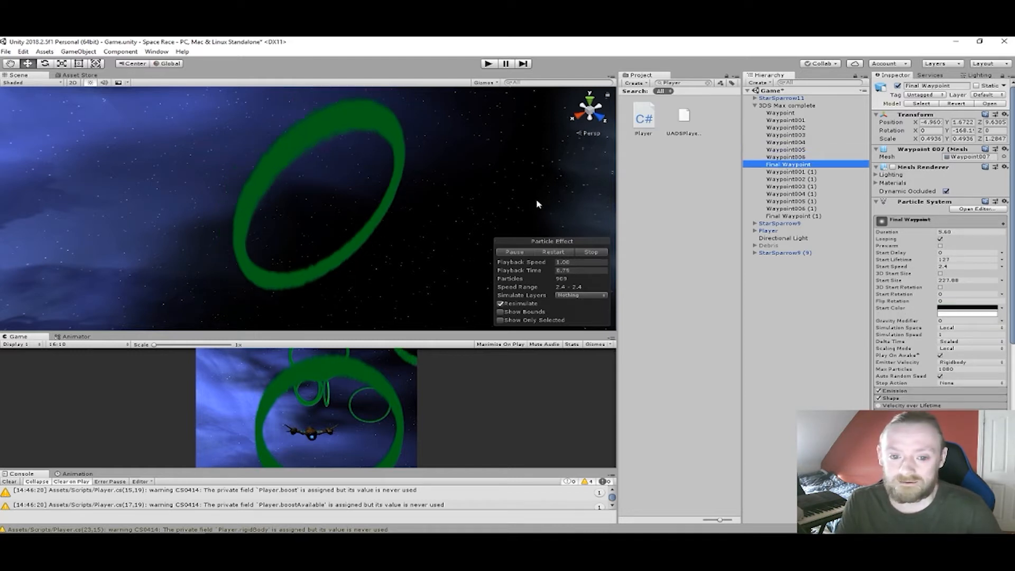
- Move the ring cluster of Waypoint002, 003 and 004 and their (1) copies along the Z axis, far from the remaining rings
{"action": "right_click_drag", "start_coordinate": [521, 195], "coordinate": [537, 229]}
{"action": "middle_click_drag", "start_coordinate": [440, 207], "coordinate": [629, 260]}
{"action": "middle_click_drag", "start_coordinate": [394, 209], "coordinate": [493, 230]}
{"action": "right_click_drag", "start_coordinate": [492, 227], "coordinate": [443, 222]}
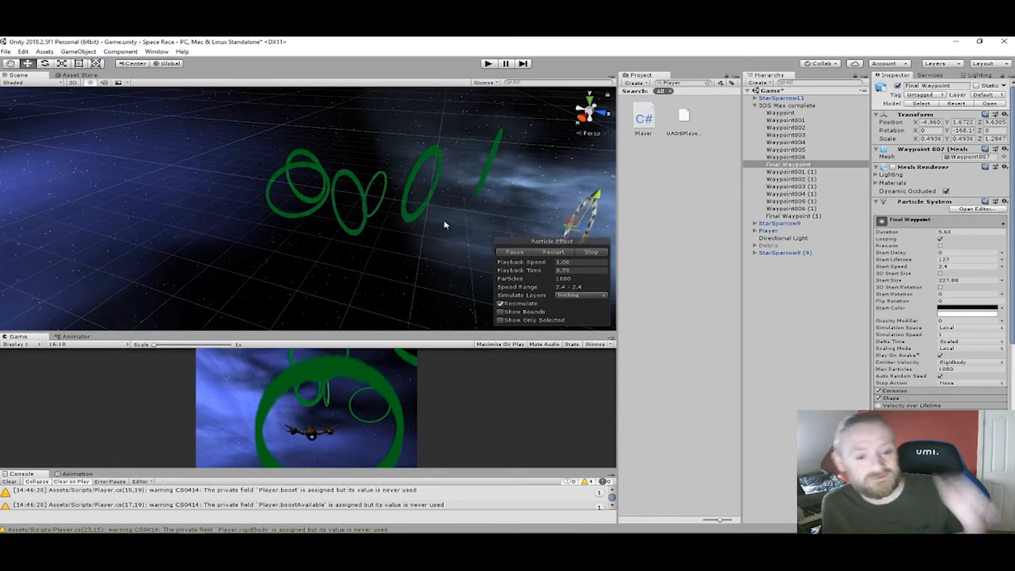
{"action": "left_click_drag", "start_coordinate": [259, 133], "coordinate": [370, 245]}
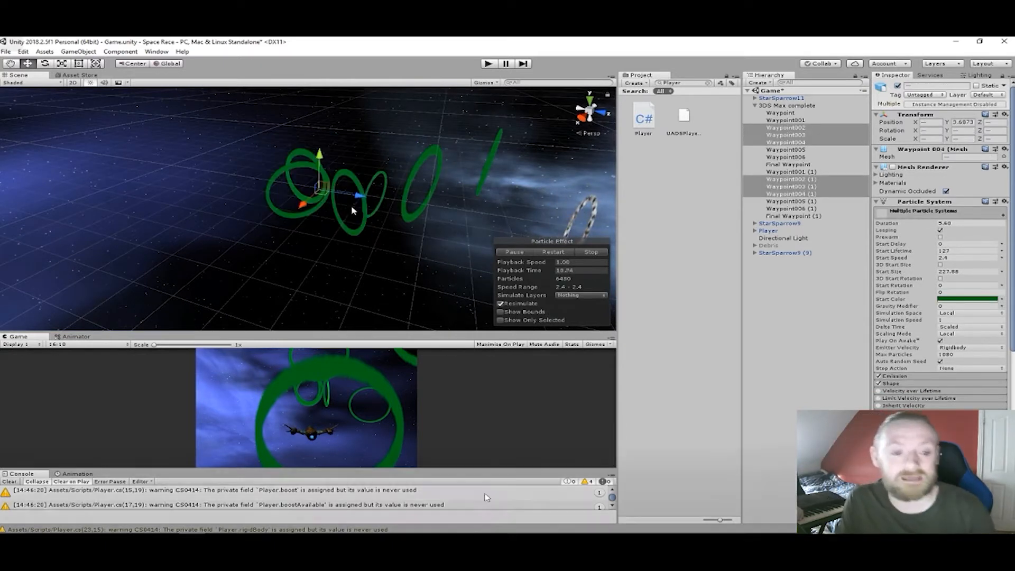
{"action": "left_click_drag", "start_coordinate": [354, 200], "coordinate": [18, 138]}
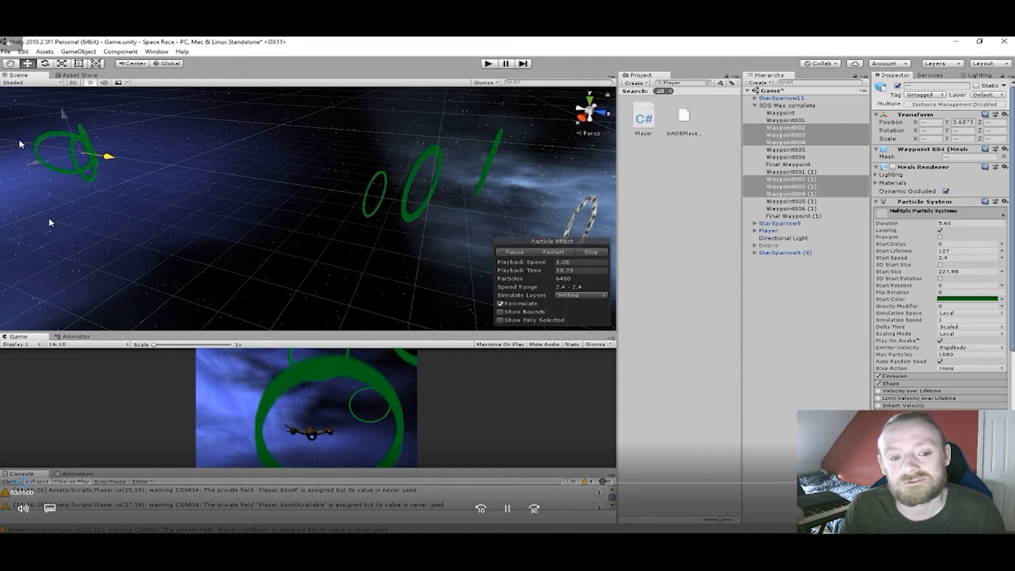
{"action": "scroll", "coordinate": [160, 177], "scroll_direction": "down", "scroll_amount": 3}
{"action": "scroll", "coordinate": [160, 178], "scroll_direction": "down", "scroll_amount": 5}
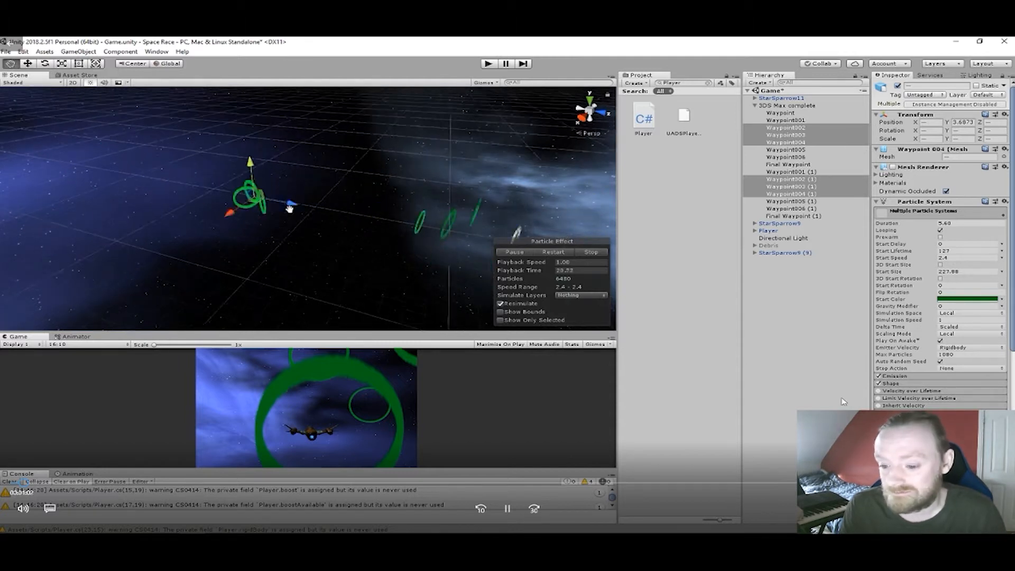
{"action": "scroll", "coordinate": [405, 210], "scroll_direction": "up", "scroll_amount": 1}
{"action": "left_click_drag", "start_coordinate": [363, 210], "coordinate": [234, 188]}
{"action": "scroll", "coordinate": [238, 173], "scroll_direction": "up", "scroll_amount": 1}
{"action": "scroll", "coordinate": [238, 174], "scroll_direction": "up", "scroll_amount": 1}
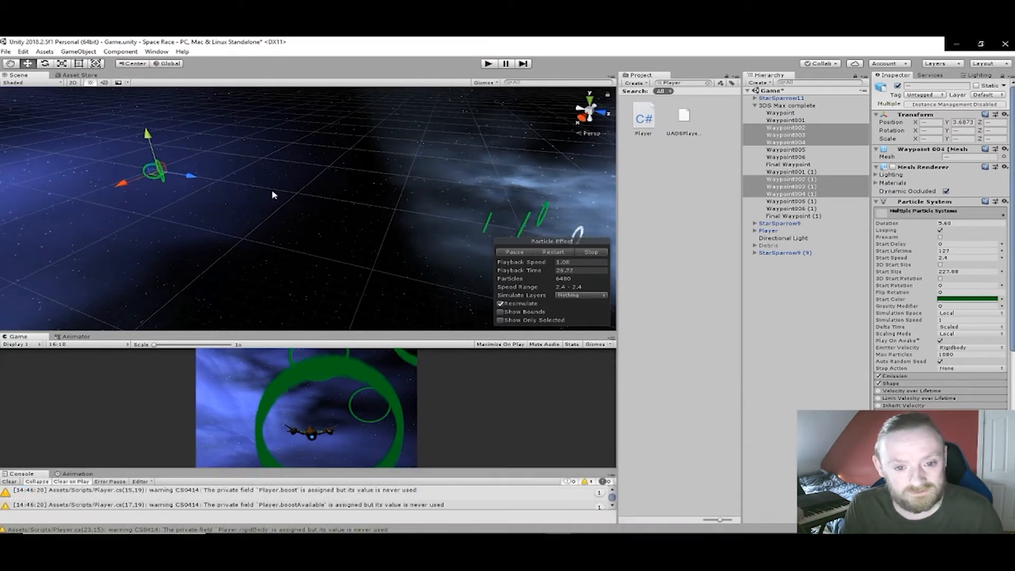
- Duplicate Waypoint001, shift the copy along Z toward the relocated ring cluster and raise it slightly
{"action": "middle_click_drag", "start_coordinate": [417, 220], "coordinate": [330, 212]}
{"action": "scroll", "coordinate": [338, 207], "scroll_direction": "up", "scroll_amount": 3}
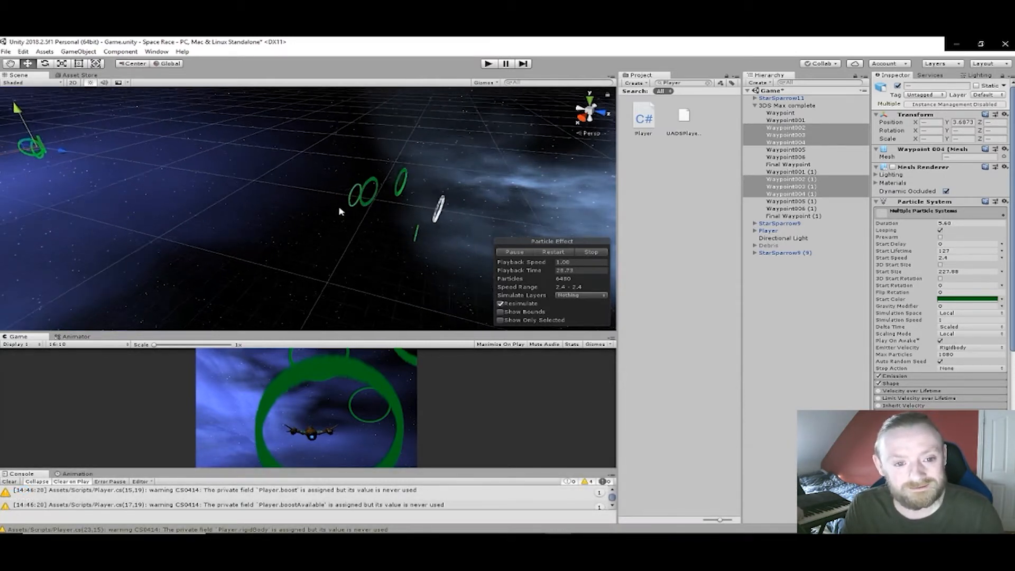
{"action": "right_click_drag", "start_coordinate": [368, 213], "coordinate": [424, 211]}
{"action": "middle_click_drag", "start_coordinate": [423, 211], "coordinate": [539, 231]}
{"action": "left_click", "coordinate": [415, 196]}
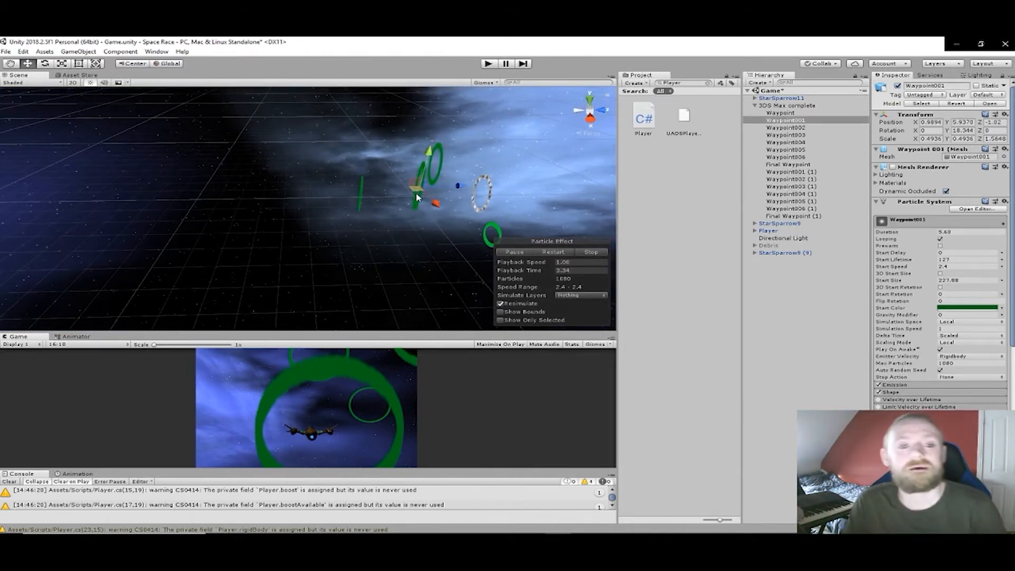
{"action": "left_click", "coordinate": [360, 194]}
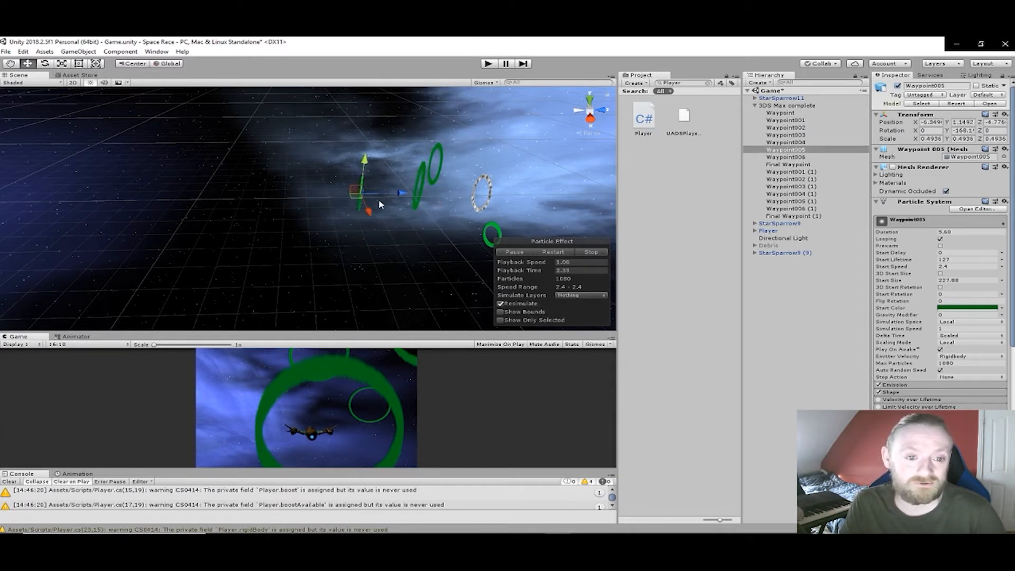
{"action": "left_click", "coordinate": [419, 199]}
{"action": "left_click_drag", "start_coordinate": [419, 198], "coordinate": [452, 198], "text": "alt"}
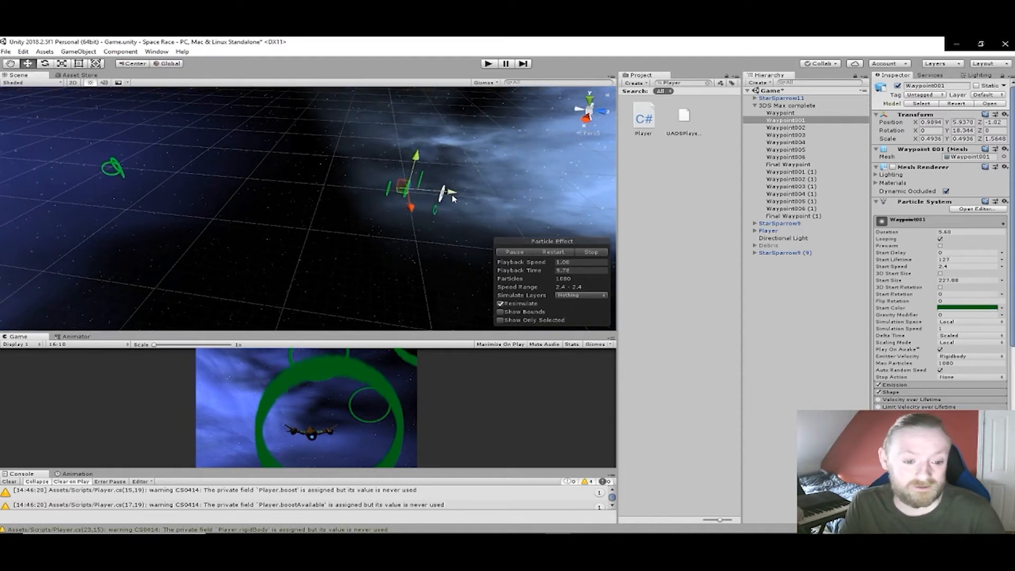
{"action": "key", "text": "ctrl+d"}
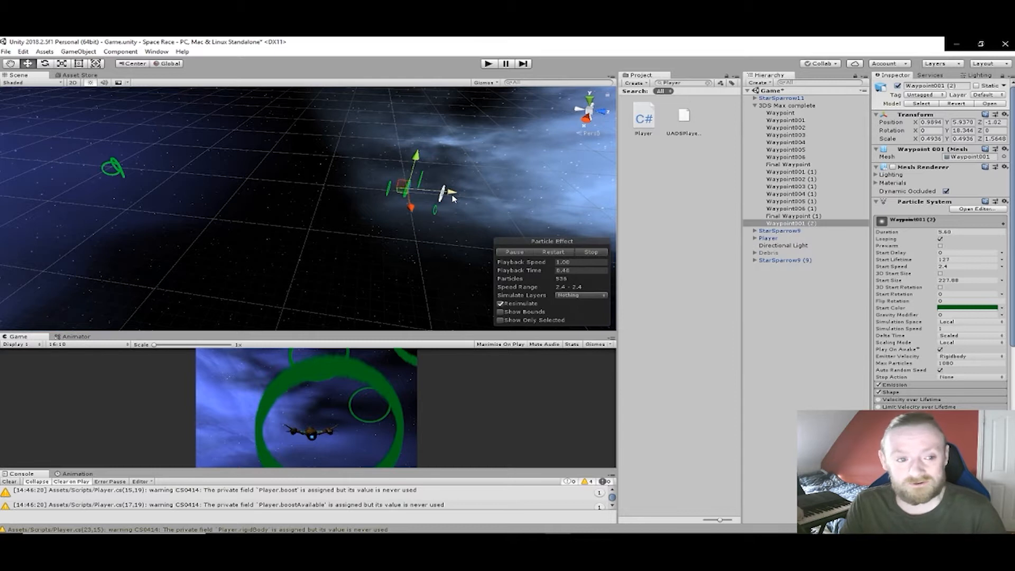
{"action": "left_click_drag", "start_coordinate": [446, 194], "coordinate": [376, 193]}
{"action": "left_click_drag", "start_coordinate": [342, 156], "coordinate": [343, 136]}
- Duplicate the new ring and place the copy farther along Z and higher, at about Y 21.2, Z -36.4
{"action": "key", "text": "ctrl+d"}
{"action": "left_click_drag", "start_coordinate": [384, 171], "coordinate": [315, 163]}
{"action": "left_click_drag", "start_coordinate": [273, 126], "coordinate": [273, 95]}
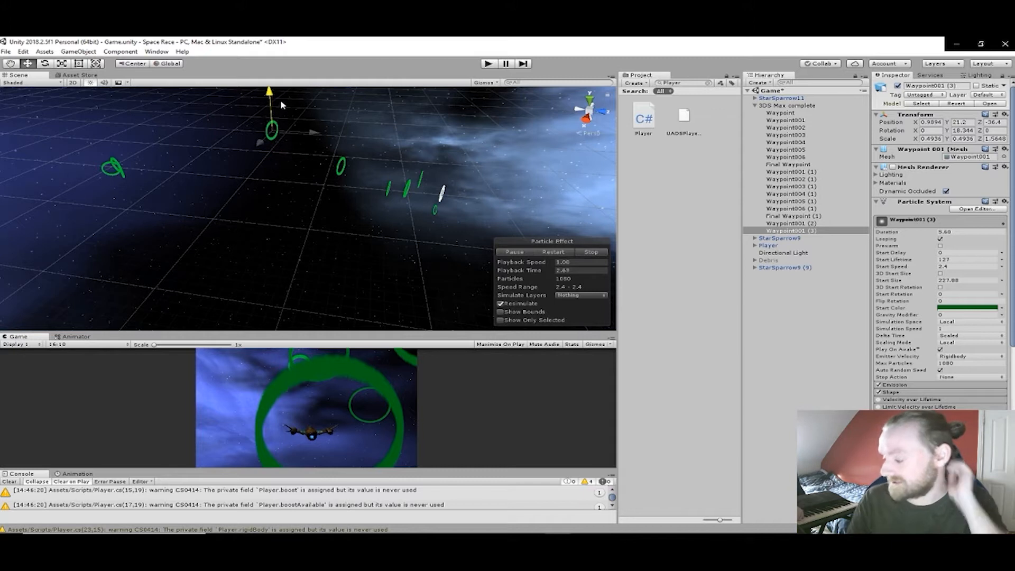
- Duplicate the raised ring, move the copy along Z to about -50.7 and lower it to about Y 7.1
{"action": "key", "text": "ctrl+d"}
{"action": "left_click_drag", "start_coordinate": [310, 130], "coordinate": [258, 136]}
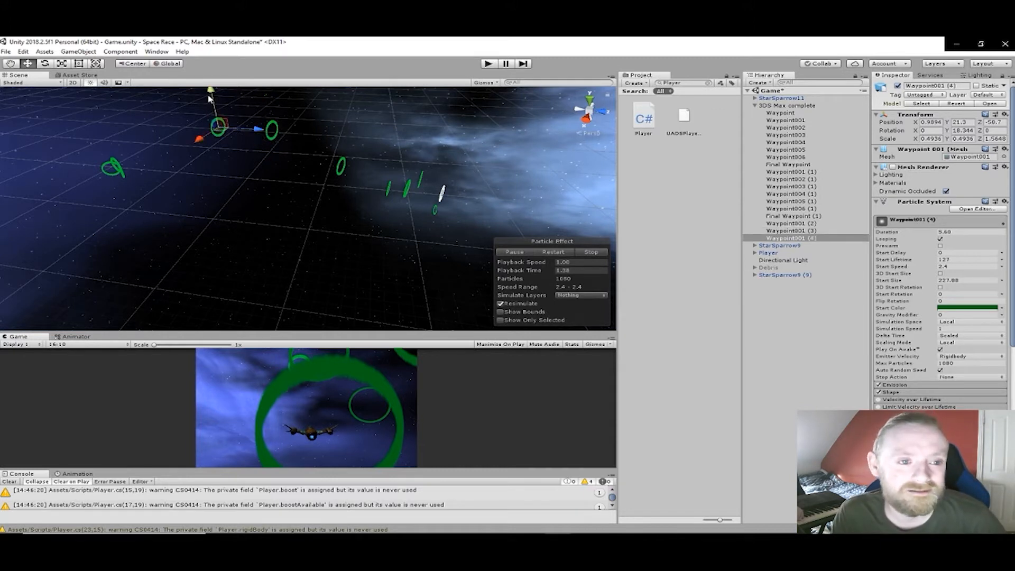
{"action": "left_click_drag", "start_coordinate": [212, 98], "coordinate": [213, 140]}
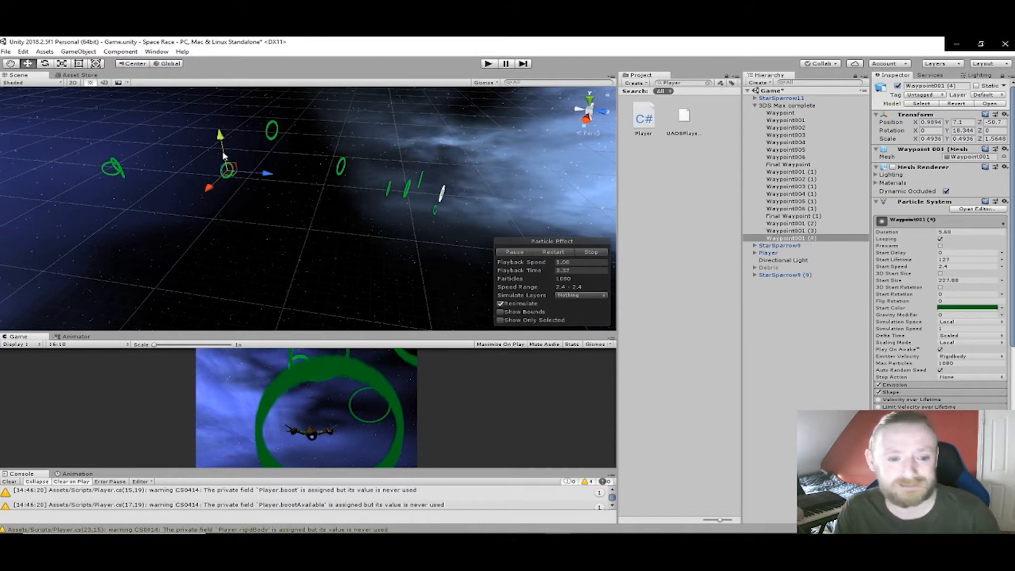
{"action": "left_click_drag", "start_coordinate": [215, 184], "coordinate": [206, 191]}
- Duplicate the lowered ring twice toward the relocated cluster, placing the second copy at about X 13.65, Y 7.1, Z -78.47
{"action": "middle_click_drag", "start_coordinate": [195, 177], "coordinate": [241, 185]}
{"action": "scroll", "coordinate": [164, 170], "scroll_direction": "up", "scroll_amount": 5}
{"action": "middle_click_drag", "start_coordinate": [165, 169], "coordinate": [377, 192]}
{"action": "key", "text": "ctrl+d"}
{"action": "left_click_drag", "start_coordinate": [481, 188], "coordinate": [265, 202]}
{"action": "key", "text": "ctrl+d"}
{"action": "left_click_drag", "start_coordinate": [197, 150], "coordinate": [161, 211]}
{"action": "left_click_drag", "start_coordinate": [90, 230], "coordinate": [109, 210]}
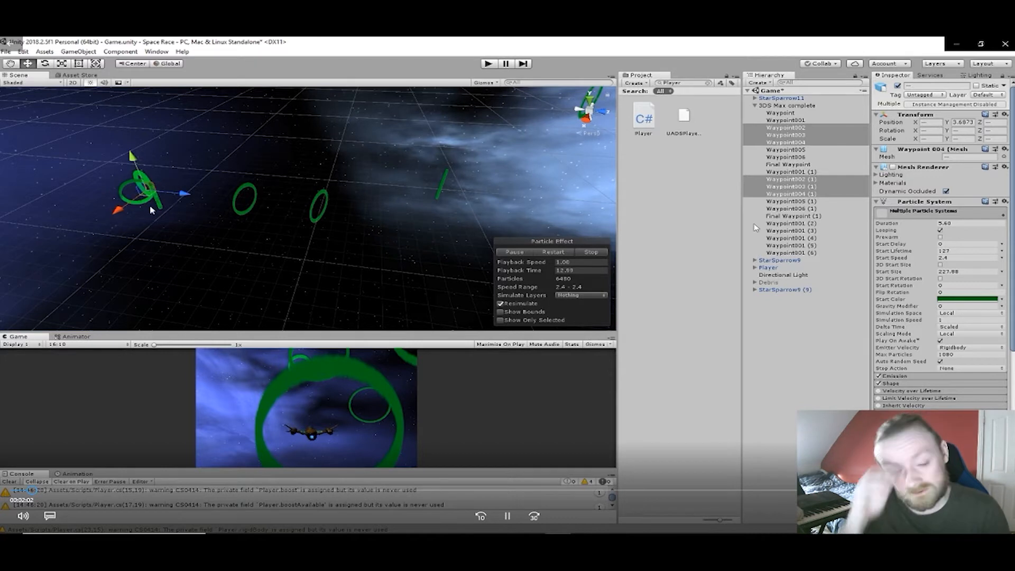
- Duplicate the ring nearest the relocated cluster, shift the copy sideways along X and turn it to about -9.92° around Y
{"action": "left_click", "coordinate": [237, 205]}
{"action": "middle_click_drag", "start_coordinate": [274, 172], "coordinate": [249, 183]}
{"action": "right_click_drag", "start_coordinate": [249, 183], "coordinate": [98, 188]}
{"action": "middle_click_drag", "start_coordinate": [243, 200], "coordinate": [177, 197]}
{"action": "right_click_drag", "start_coordinate": [270, 191], "coordinate": [182, 195]}
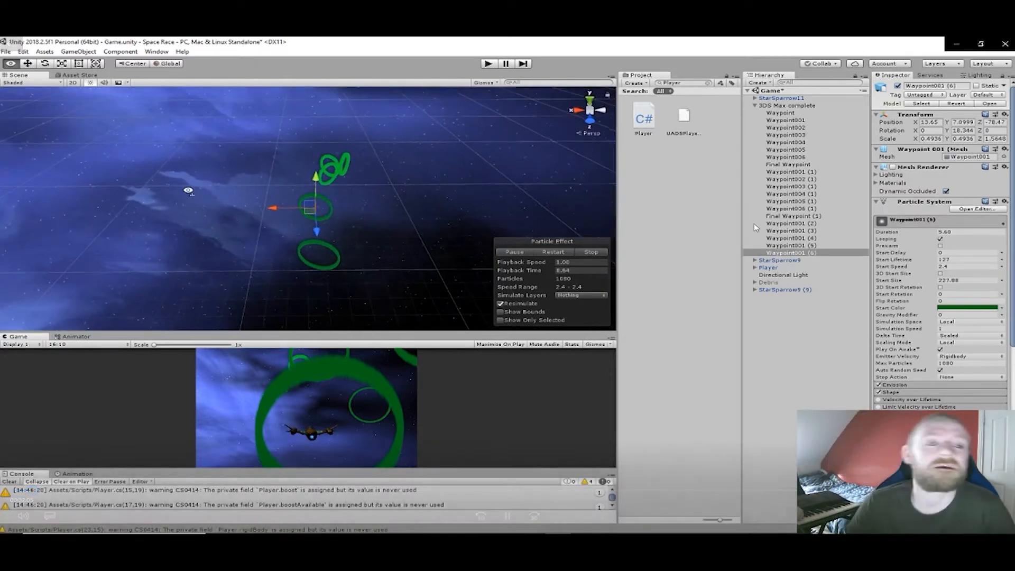
{"action": "key", "text": "ctrl+d"}
{"action": "left_click_drag", "start_coordinate": [275, 211], "coordinate": [393, 208]}
{"action": "key", "text": "e"}
{"action": "left_click_drag", "start_coordinate": [435, 234], "coordinate": [420, 197]}
- Reposition the turned ring past the cluster at about X -3.19, Y -0.83, Z -88.34
{"action": "key", "text": "w"}
{"action": "left_click_drag", "start_coordinate": [422, 147], "coordinate": [415, 181]}
{"action": "right_click_drag", "start_coordinate": [443, 196], "coordinate": [360, 181]}
{"action": "middle_click_drag", "start_coordinate": [401, 204], "coordinate": [222, 131]}
{"action": "middle_click_drag", "start_coordinate": [333, 176], "coordinate": [293, 156]}
{"action": "left_click_drag", "start_coordinate": [329, 154], "coordinate": [330, 157]}
{"action": "right_click_drag", "start_coordinate": [404, 207], "coordinate": [343, 207]}
{"action": "middle_click_drag", "start_coordinate": [383, 207], "coordinate": [264, 189]}
{"action": "scroll", "coordinate": [265, 189], "scroll_direction": "down", "scroll_amount": 5}
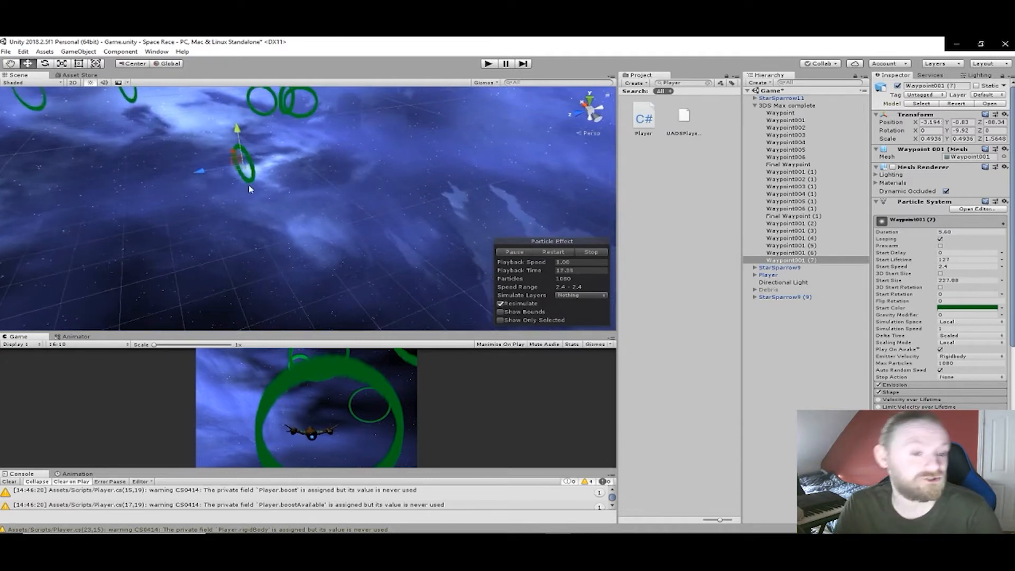
- Duplicate that ring, place the copy at about X -17.58, Z -77.73 and turn it to about -25.7° around Y
{"action": "right_click_drag", "start_coordinate": [263, 188], "coordinate": [148, 180]}
{"action": "scroll", "coordinate": [239, 185], "scroll_direction": "down", "scroll_amount": 1}
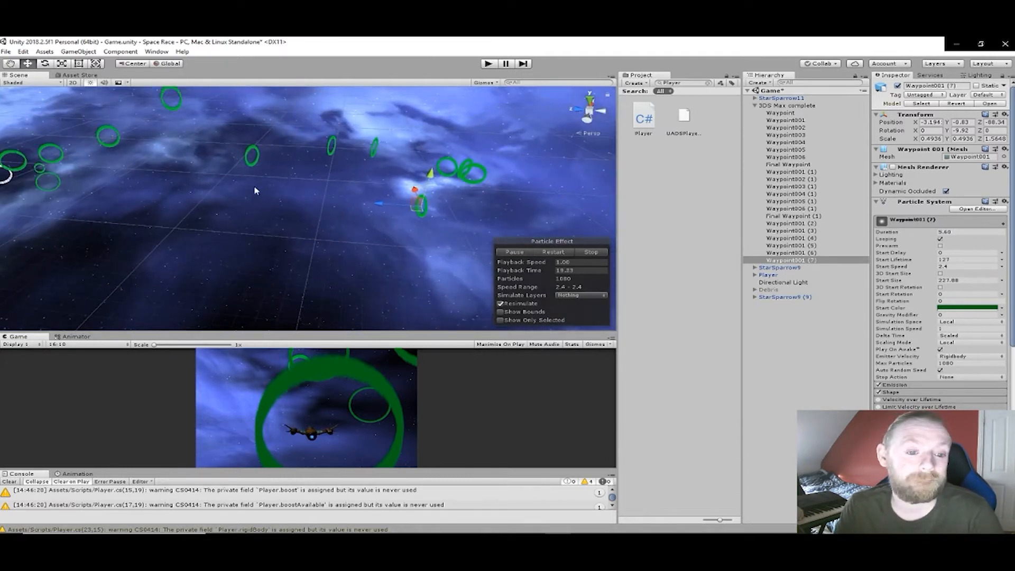
{"action": "key", "text": "ctrl+d"}
{"action": "left_click_drag", "start_coordinate": [390, 209], "coordinate": [374, 266]}
{"action": "key", "text": "e"}
{"action": "scroll", "coordinate": [373, 271], "scroll_direction": "down", "scroll_amount": 2}
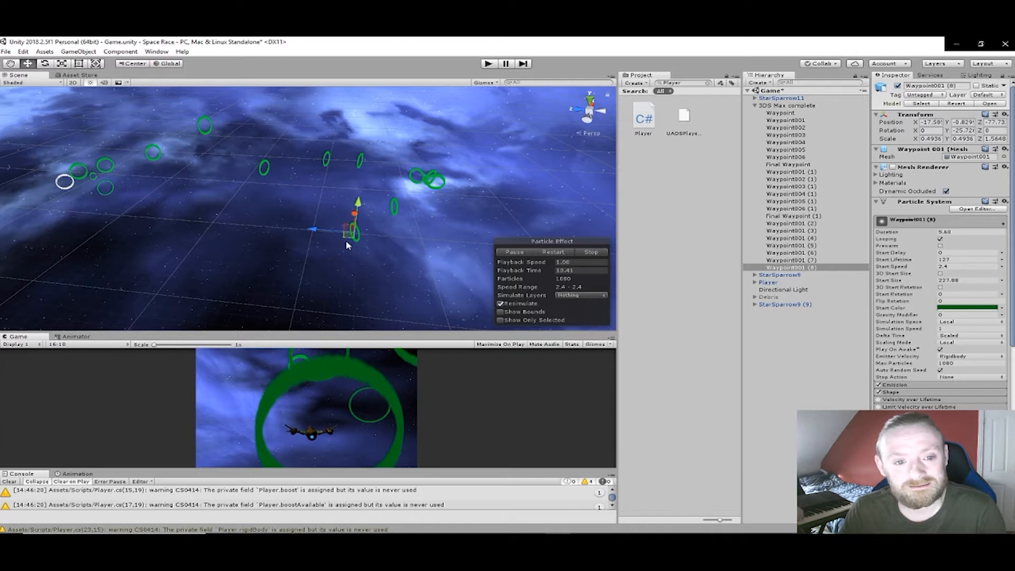
- Duplicate the ring to about X -28.6, Z -67.6, turn it to about -9.95° around Y and raise it to Y 8.4
{"action": "key", "text": "ctrl+d"}
{"action": "mouse_move", "coordinate": [313, 229]}
{"action": "left_mouse_down"}
{"action": "mouse_move", "coordinate": [276, 233]}
{"action": "mouse_move", "coordinate": [310, 235]}
{"action": "left_mouse_up"}
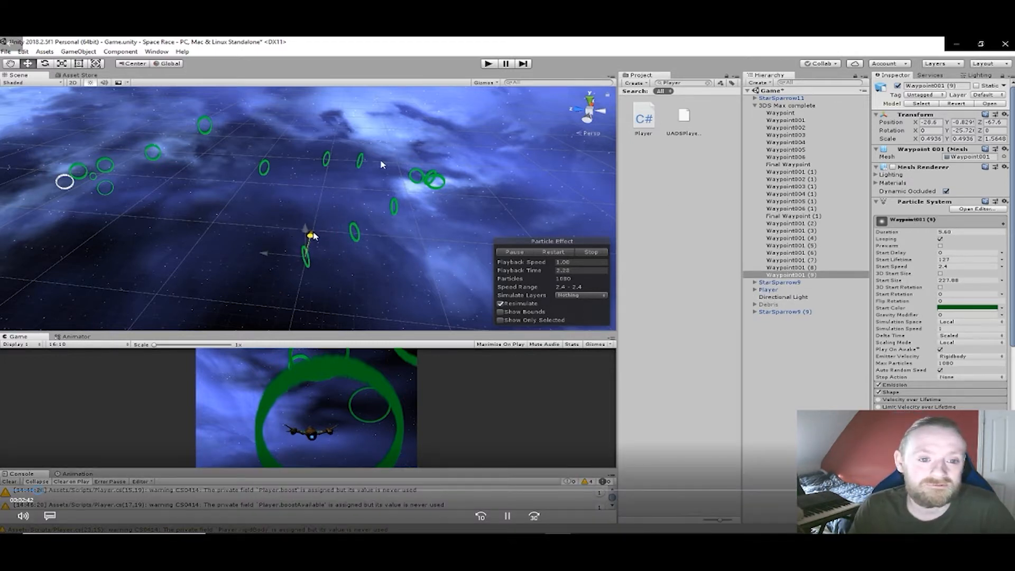
{"action": "key", "text": "e"}
{"action": "left_click_drag", "start_coordinate": [318, 283], "coordinate": [294, 281]}
{"action": "key", "text": "w"}
{"action": "left_click_drag", "start_coordinate": [304, 233], "coordinate": [305, 200]}
- Duplicate the raised ring and move the copy farther along the return leg of the course
{"action": "middle_click_drag", "start_coordinate": [305, 199], "coordinate": [373, 222]}
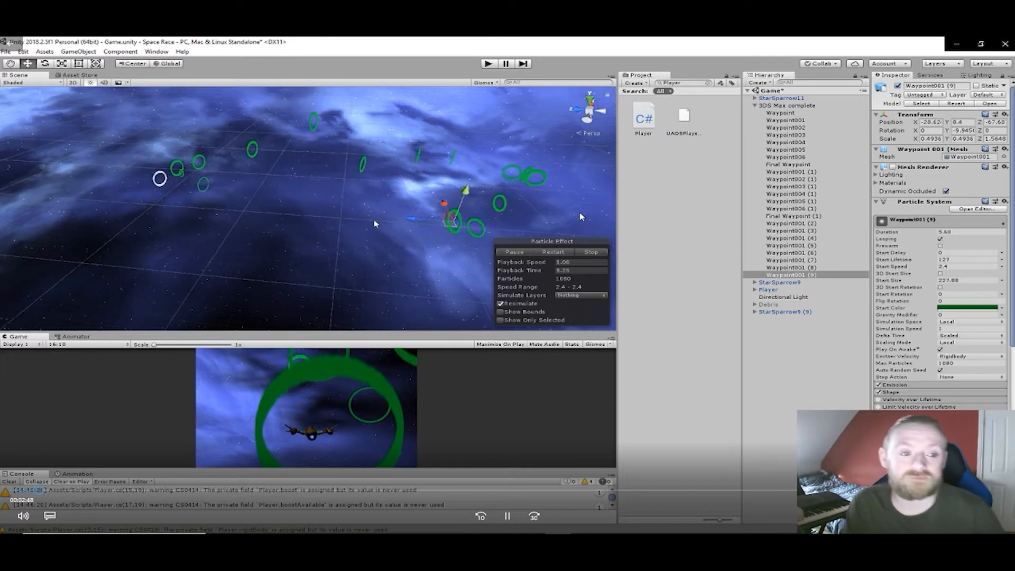
{"action": "key", "text": "ctrl+d"}
{"action": "left_click_drag", "start_coordinate": [417, 227], "coordinate": [341, 223]}
{"action": "left_click_drag", "start_coordinate": [380, 187], "coordinate": [324, 119]}
- Duplicate the latest ring twice more and shift the newest copy along the return leg
{"action": "key", "text": "ctrl+d"}
- Add another ring copy to the return leg and rotate it to follow the course direction
{"action": "key", "text": "ctrl+d"}
{"action": "left_click_drag", "start_coordinate": [291, 151], "coordinate": [211, 153]}
{"action": "left_click_drag", "start_coordinate": [179, 183], "coordinate": [325, 236]}
- Duplicate the ring, placing the copy at about X -20.83, Y 1.9, Z -1.05, and rotate the neighbouring ring to follow the course
{"action": "key", "text": "ctrl+d"}
{"action": "key", "text": "e"}
{"action": "scroll", "coordinate": [327, 226], "scroll_direction": "up", "scroll_amount": 4}
{"action": "middle_click_drag", "start_coordinate": [335, 234], "coordinate": [265, 173]}
{"action": "left_click_drag", "start_coordinate": [428, 217], "coordinate": [288, 159]}
{"action": "key", "text": "w"}
{"action": "key", "text": "ctrl+d"}
{"action": "scroll", "coordinate": [349, 196], "scroll_direction": "down", "scroll_amount": 3}
{"action": "scroll", "coordinate": [349, 196], "scroll_direction": "down", "scroll_amount": 2}
{"action": "left_click", "coordinate": [369, 198]}
{"action": "key", "text": "e"}
{"action": "left_click_drag", "start_coordinate": [364, 225], "coordinate": [295, 195]}
- Rotate the newest ring copy to about 44.64° around Y so it faces the start of the course
{"action": "left_click", "coordinate": [304, 192]}
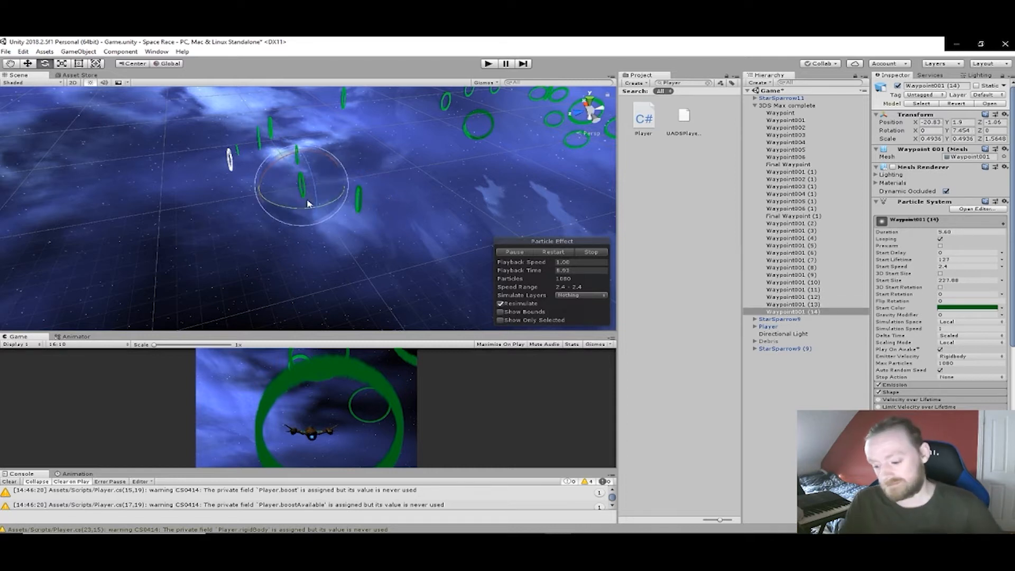
{"action": "left_click_drag", "start_coordinate": [247, 206], "coordinate": [382, 212], "text": "alt"}
{"action": "middle_click_drag", "start_coordinate": [384, 212], "coordinate": [407, 204]}
{"action": "left_click_drag", "start_coordinate": [393, 204], "coordinate": [517, 208], "text": "alt"}
{"action": "middle_click_drag", "start_coordinate": [376, 207], "coordinate": [369, 199]}
{"action": "left_click_drag", "start_coordinate": [369, 200], "coordinate": [360, 176], "text": "alt"}
{"action": "middle_click_drag", "start_coordinate": [360, 176], "coordinate": [507, 164]}
{"action": "middle_click_drag", "start_coordinate": [462, 194], "coordinate": [464, 164]}
{"action": "middle_click_drag", "start_coordinate": [438, 200], "coordinate": [398, 184]}
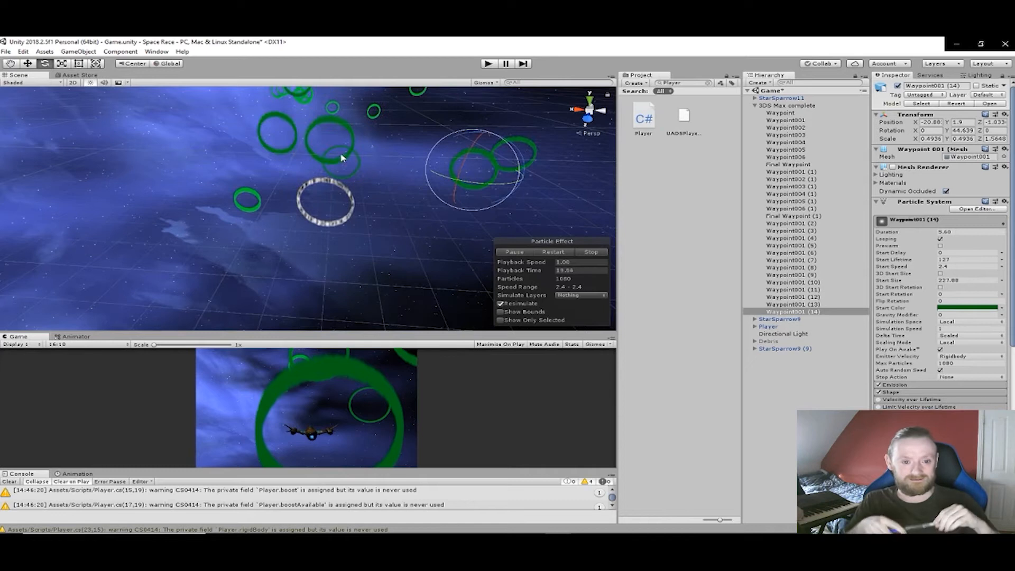
- Move the duplicate ring Waypoint005 (1), which overlaps Waypoint005, out to about X -13.31, Z 9.7
{"action": "left_click", "coordinate": [361, 168]}
{"action": "key", "text": "w"}
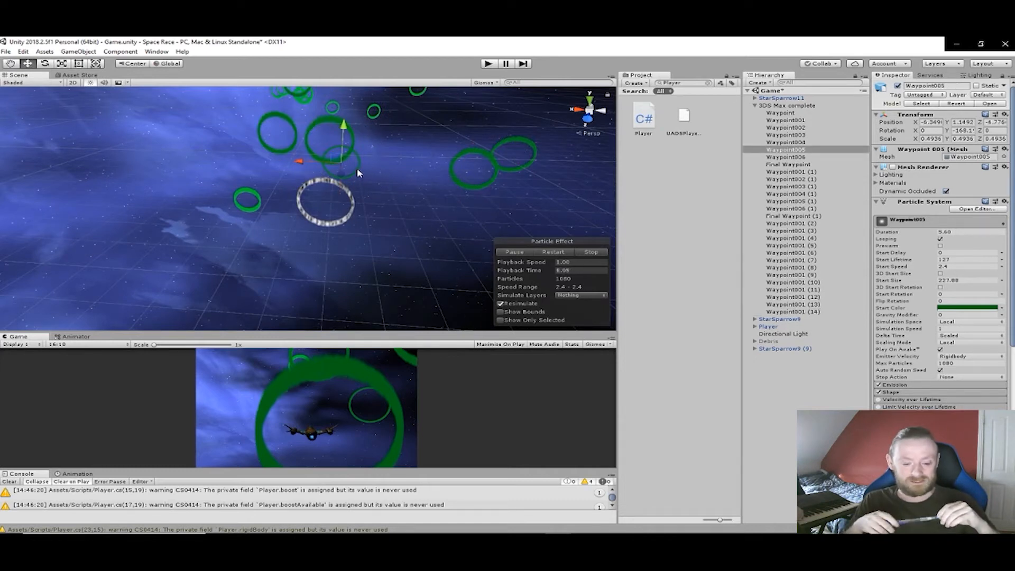
{"action": "left_click", "coordinate": [328, 160], "text": "shift"}
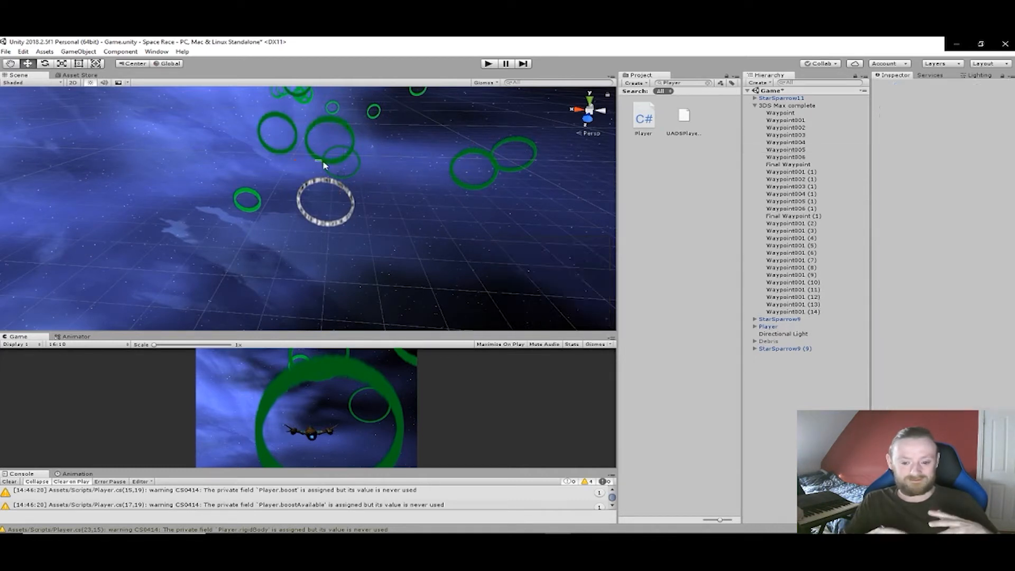
{"action": "left_click", "coordinate": [354, 174], "text": "shift"}
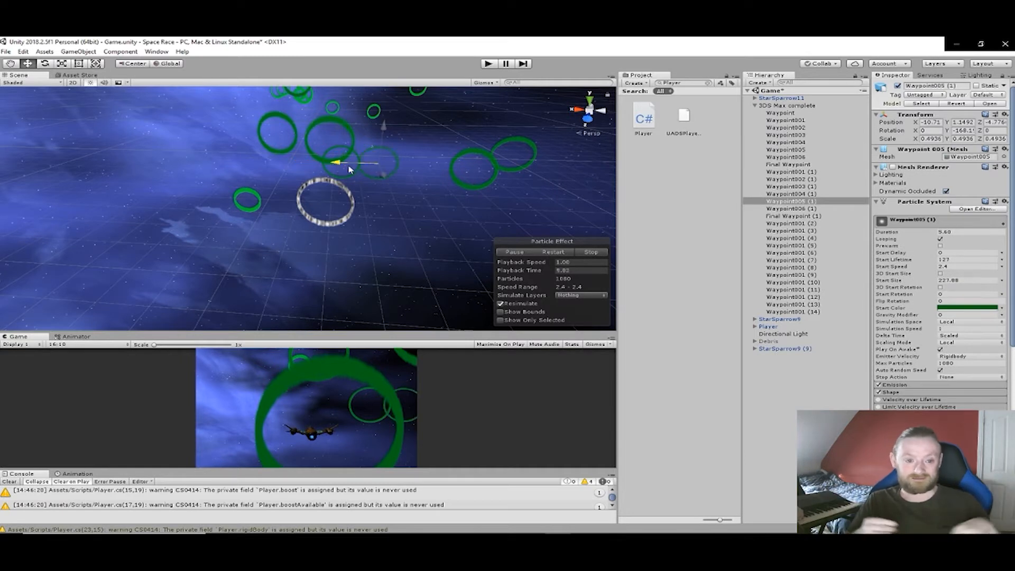
{"action": "left_click_drag", "start_coordinate": [353, 168], "coordinate": [425, 212]}
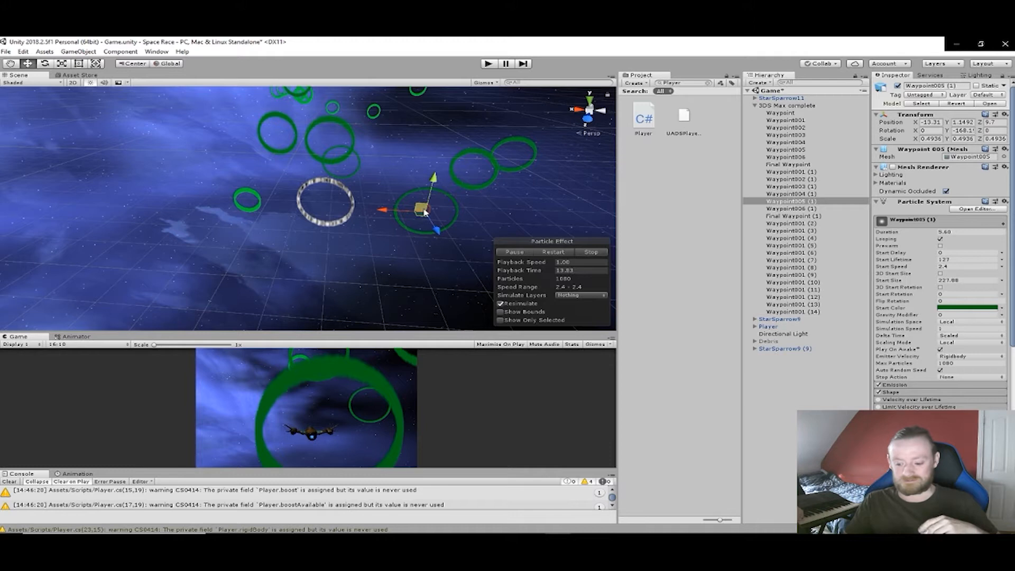
- Move the Final Waypoint ring out to about Z 23.55 and Waypoint005 to about Z 19.49 just before it
{"action": "left_click", "coordinate": [344, 222]}
{"action": "left_click_drag", "start_coordinate": [319, 217], "coordinate": [411, 249]}
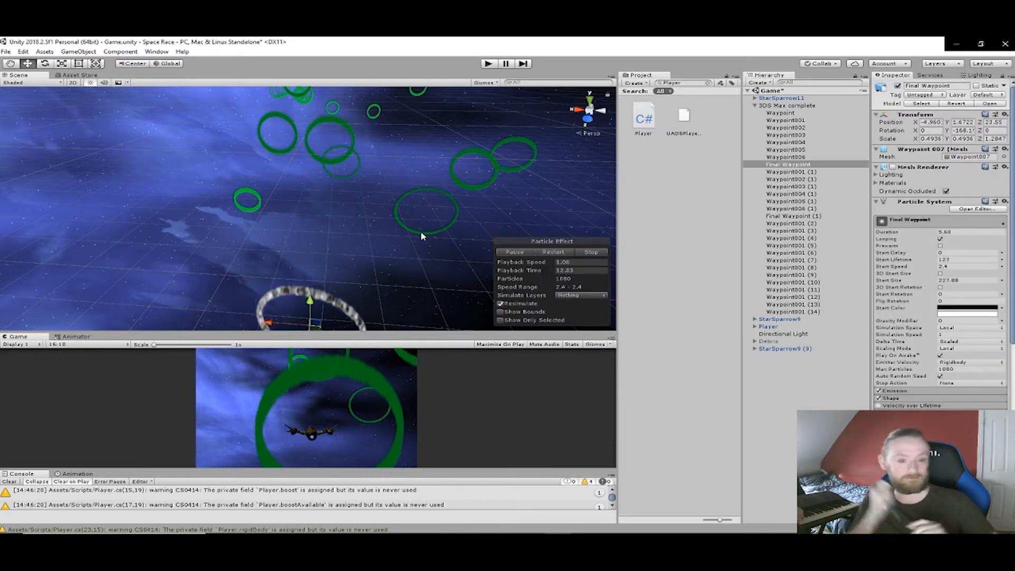
{"action": "left_click", "coordinate": [422, 235]}
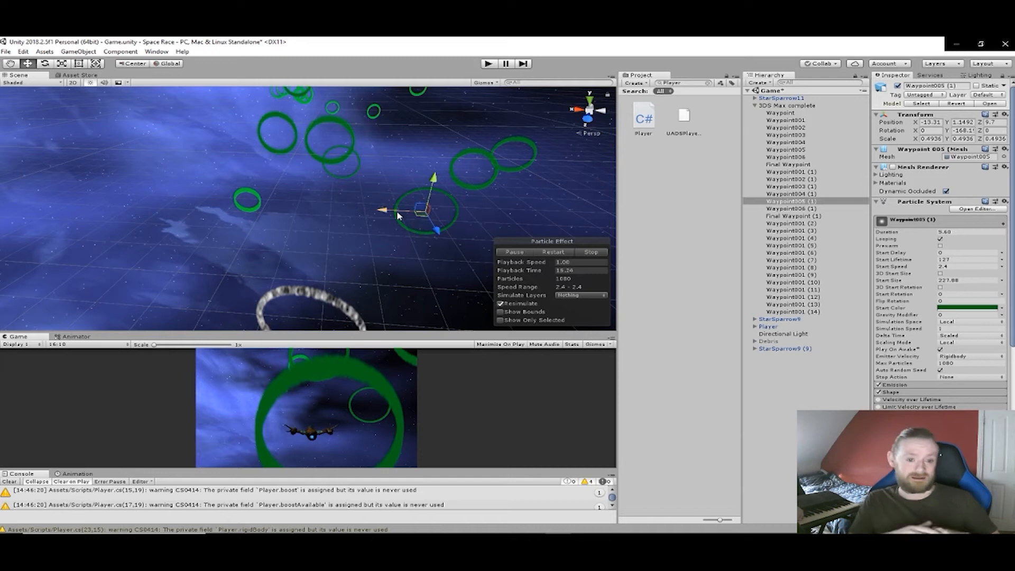
{"action": "left_click", "coordinate": [356, 181]}
{"action": "left_click_drag", "start_coordinate": [338, 183], "coordinate": [347, 239]}
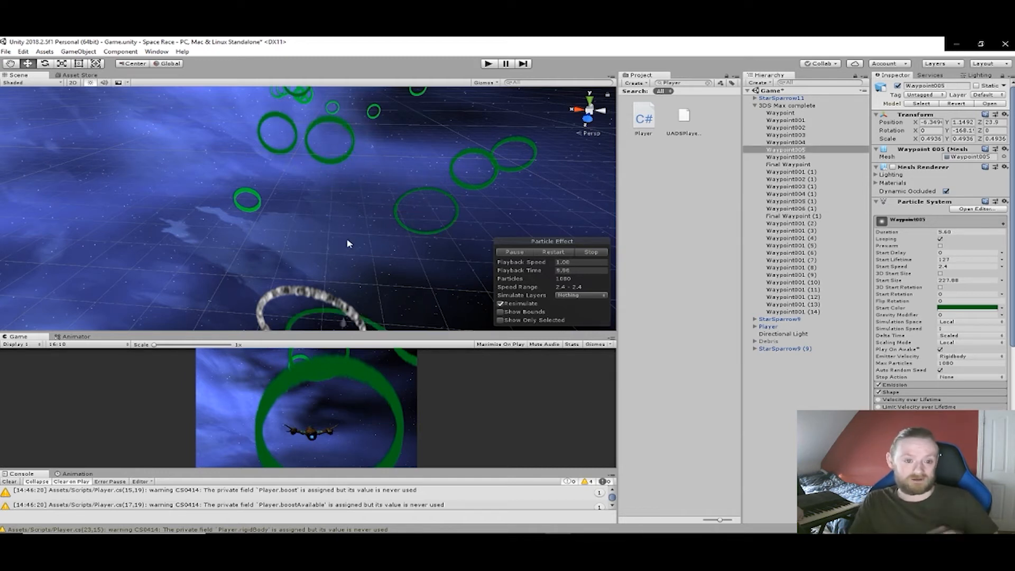
{"action": "scroll", "coordinate": [347, 232], "scroll_direction": "down", "scroll_amount": 2}
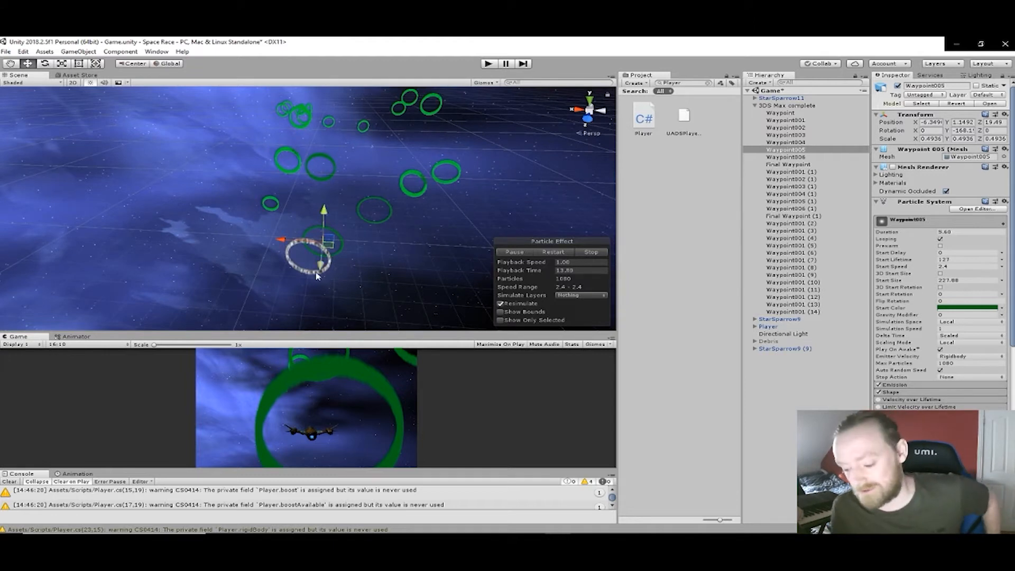
- Move the Final Waypoint farther along the Z axis and reposition Waypoint005 at about Z 29.7 ahead of it
{"action": "left_click", "coordinate": [299, 271]}
{"action": "left_click_drag", "start_coordinate": [305, 280], "coordinate": [304, 320]}
{"action": "scroll", "coordinate": [327, 255], "scroll_direction": "down", "scroll_amount": 3}
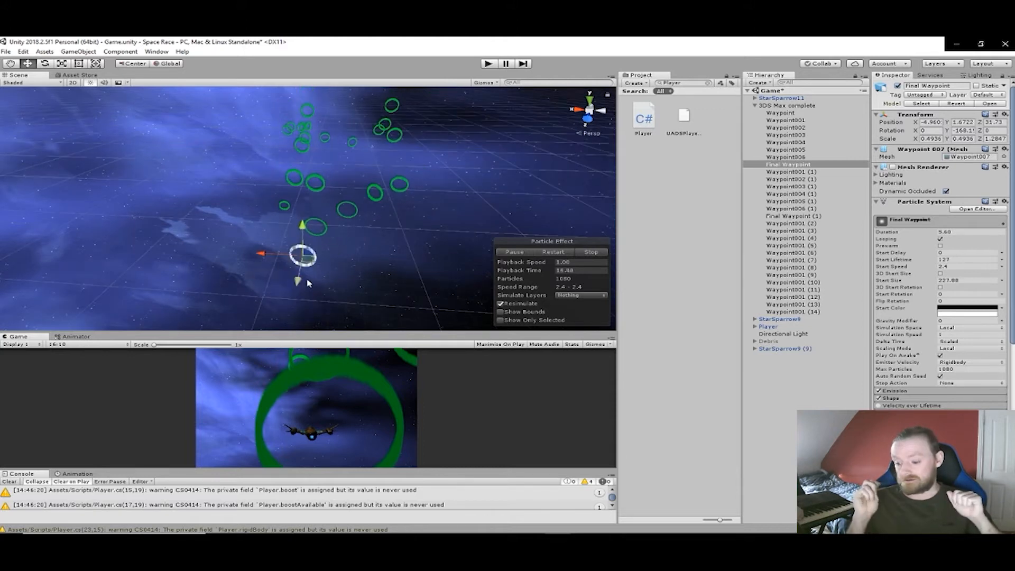
{"action": "left_click", "coordinate": [316, 236]}
{"action": "mouse_move", "coordinate": [312, 247]}
{"action": "left_mouse_down"}
{"action": "mouse_move", "coordinate": [310, 270]}
{"action": "mouse_move", "coordinate": [312, 253]}
{"action": "left_mouse_up"}
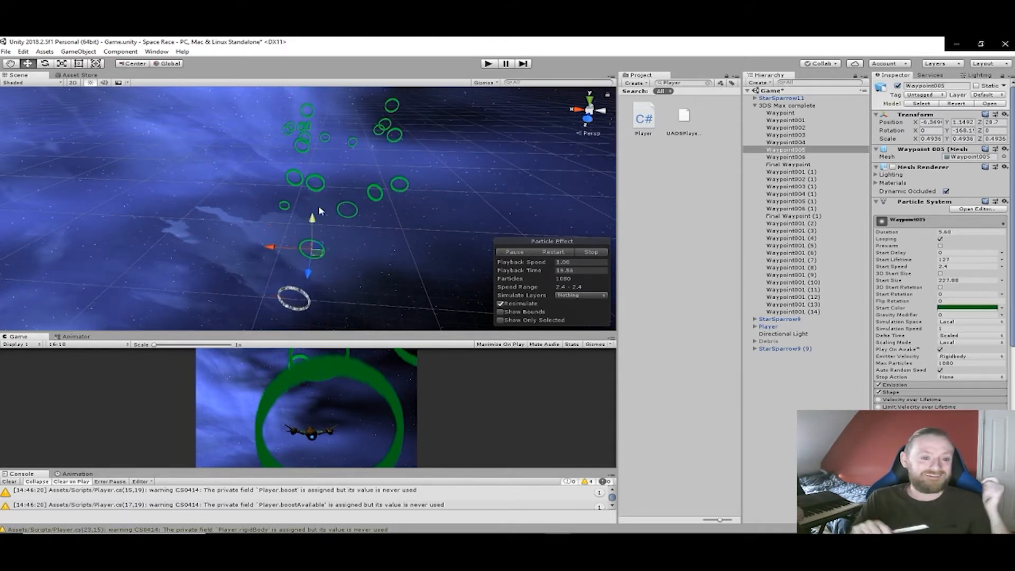
- Move the Waypoint006 ring to about X -15, Y 8.22, Z 19.41 to spread out the final stretch
{"action": "left_click", "coordinate": [314, 191]}
{"action": "left_click", "coordinate": [319, 193]}
{"action": "left_click_drag", "start_coordinate": [318, 172], "coordinate": [332, 193]}
{"action": "right_click_drag", "start_coordinate": [358, 196], "coordinate": [50, 204]}
{"action": "left_click_drag", "start_coordinate": [208, 190], "coordinate": [142, 167]}
{"action": "middle_click_drag", "start_coordinate": [172, 208], "coordinate": [373, 191]}
{"action": "scroll", "coordinate": [376, 190], "scroll_direction": "down", "scroll_amount": 3}
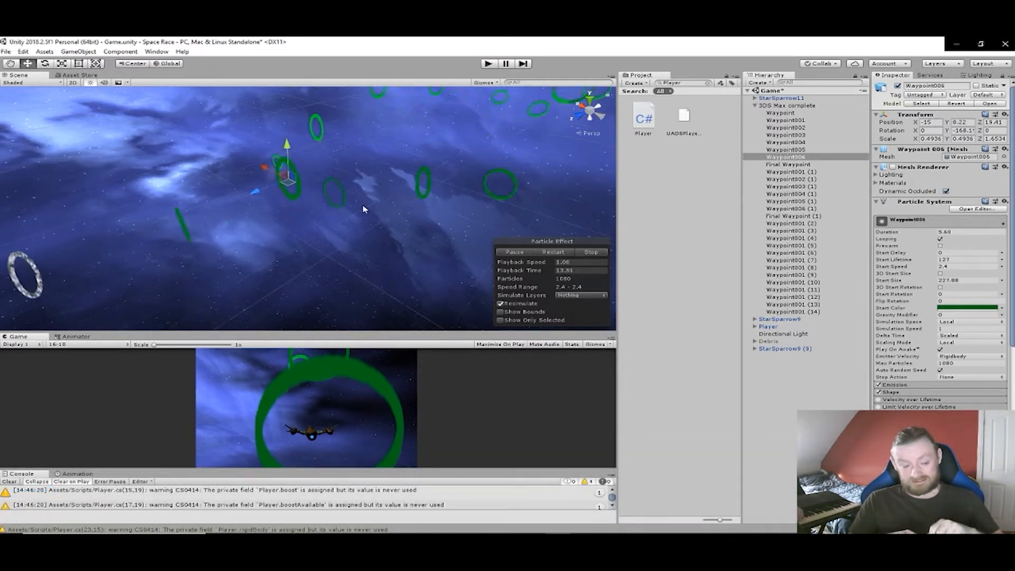
- Collapse the 3DS Max complete waypoint group and locate the Player ship near the course start
{"action": "left_click", "coordinate": [755, 106]}
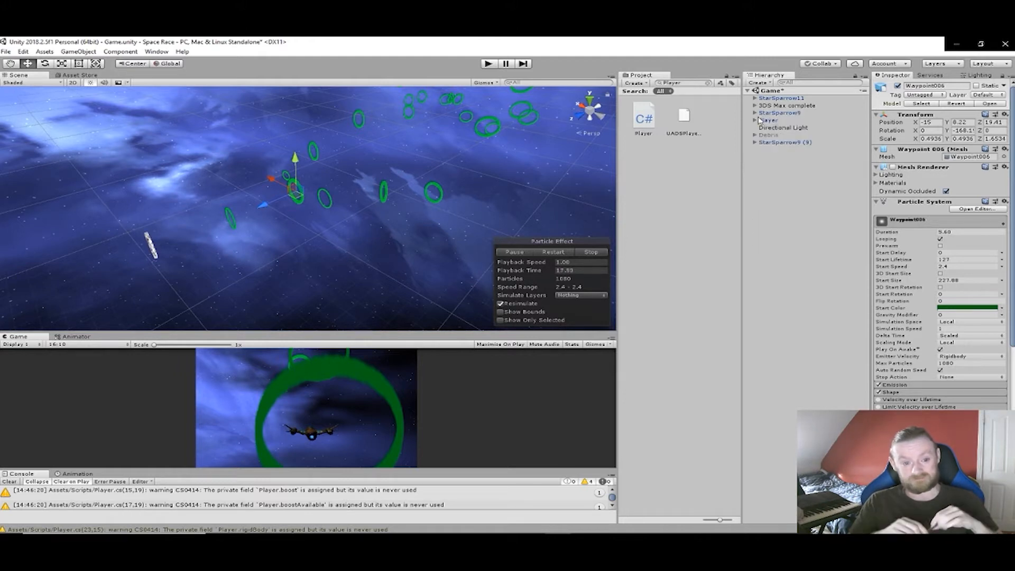
{"action": "left_click", "coordinate": [768, 120]}
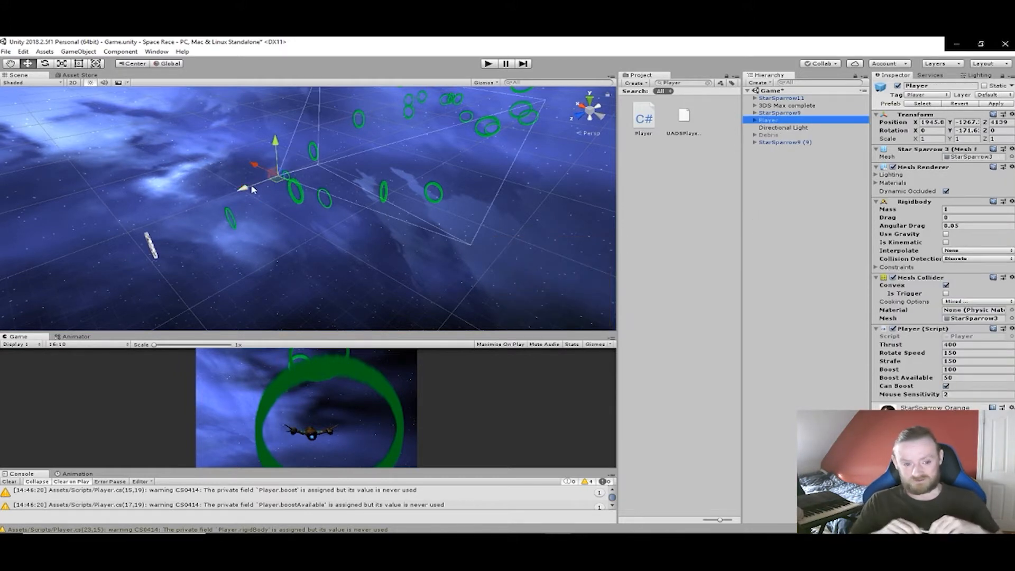
{"action": "right_click_drag", "start_coordinate": [274, 186], "coordinate": [378, 179]}
{"action": "middle_click_drag", "start_coordinate": [360, 185], "coordinate": [505, 197]}
{"action": "scroll", "coordinate": [505, 197], "scroll_direction": "up", "scroll_amount": 1}
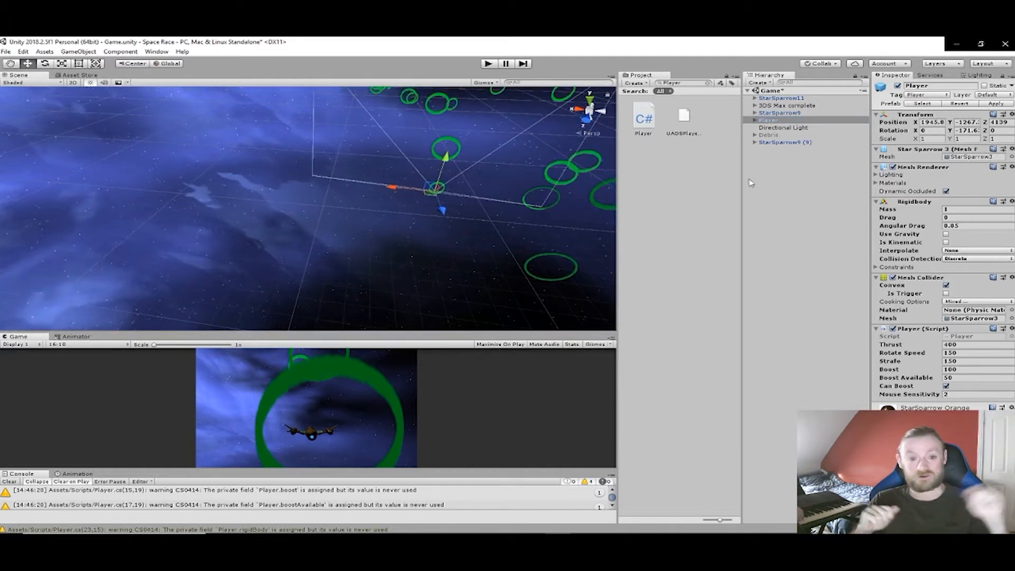
- Compare the location of the StarSparrow11 ship with that of the Player ship
{"action": "left_click", "coordinate": [787, 98]}
{"action": "left_click_drag", "start_coordinate": [455, 195], "coordinate": [464, 226]}
{"action": "scroll", "coordinate": [460, 226], "scroll_direction": "up", "scroll_amount": 5}
{"action": "middle_click_drag", "start_coordinate": [486, 229], "coordinate": [466, 220]}
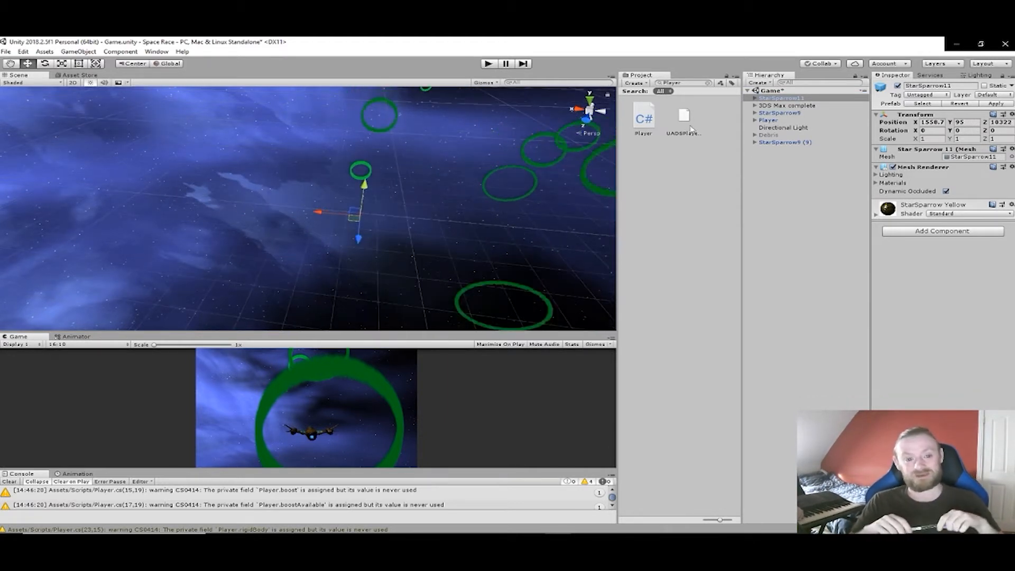
{"action": "left_click", "coordinate": [768, 121]}
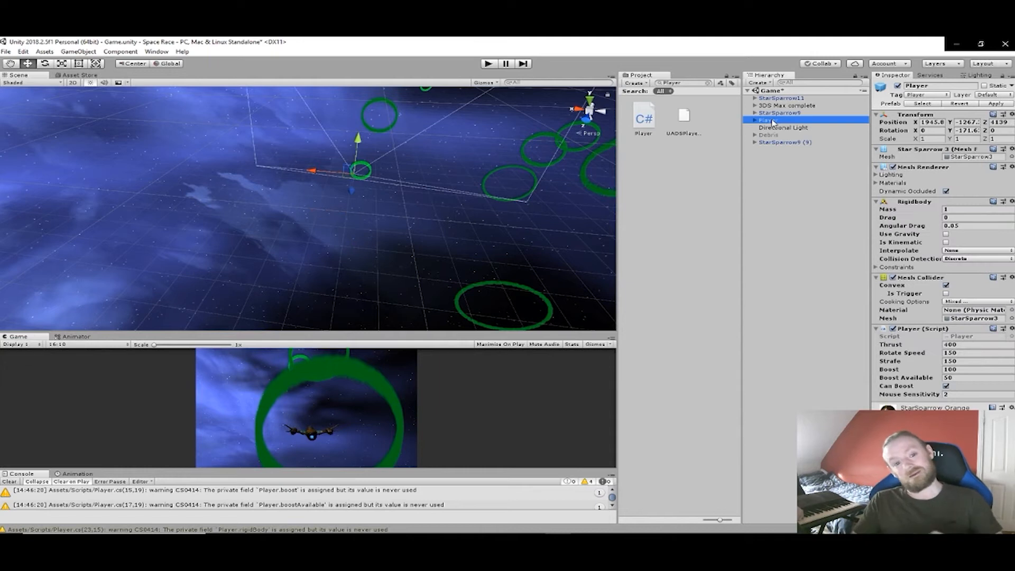
{"action": "left_click", "coordinate": [777, 99]}
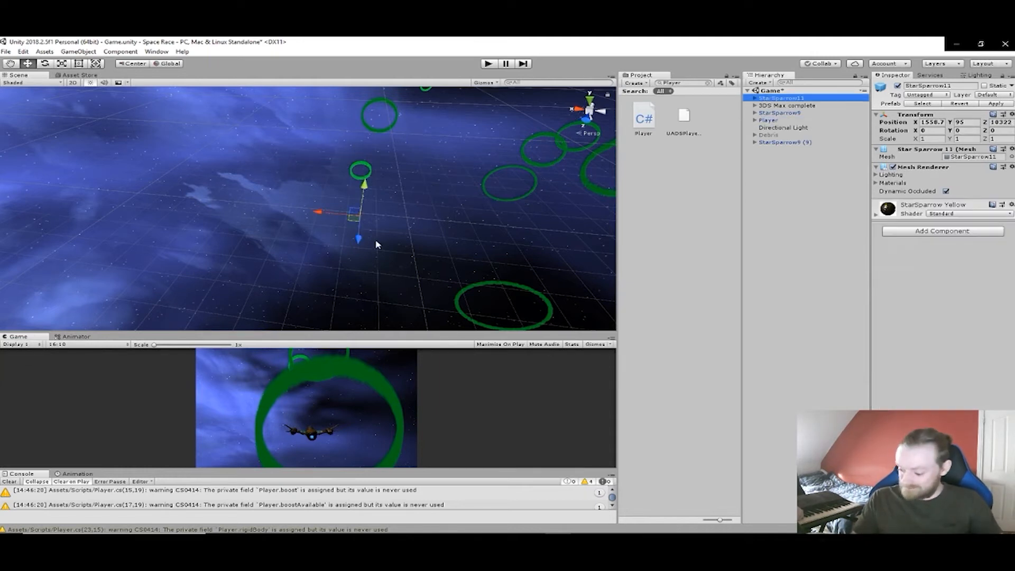
- Try to move StarSparrow11 towards the starting ring, to about X 1676, Y 418, Z 7324
{"action": "left_click_drag", "start_coordinate": [359, 239], "coordinate": [362, 240]}
{"action": "left_click_drag", "start_coordinate": [369, 199], "coordinate": [365, 150]}
{"action": "scroll", "coordinate": [368, 162], "scroll_direction": "up", "scroll_amount": 3}
{"action": "scroll", "coordinate": [368, 163], "scroll_direction": "up", "scroll_amount": 3}
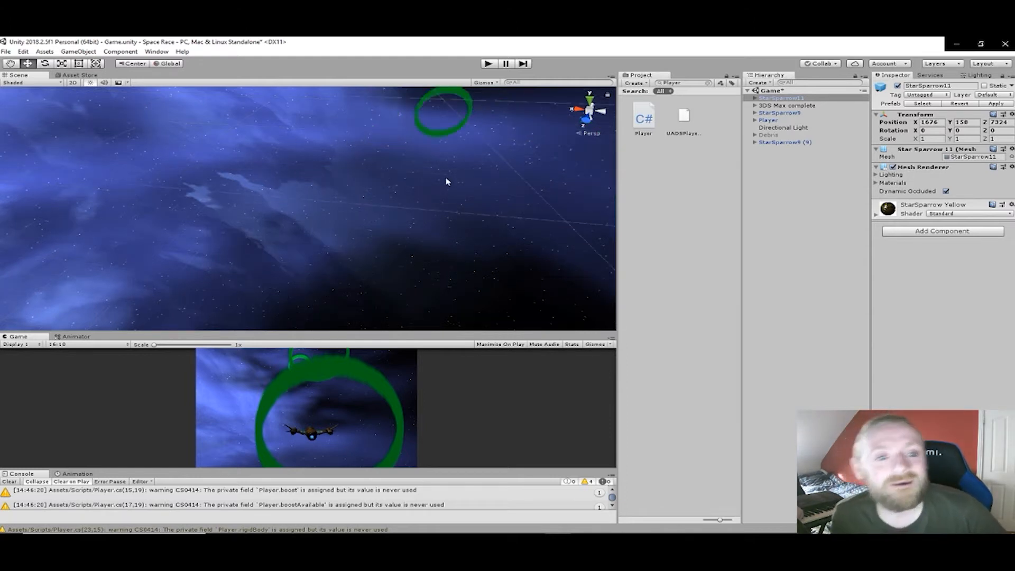
{"action": "scroll", "coordinate": [450, 176], "scroll_direction": "down", "scroll_amount": 2}
{"action": "middle_click_drag", "start_coordinate": [458, 167], "coordinate": [437, 179]}
{"action": "left_click_drag", "start_coordinate": [356, 160], "coordinate": [364, 138]}
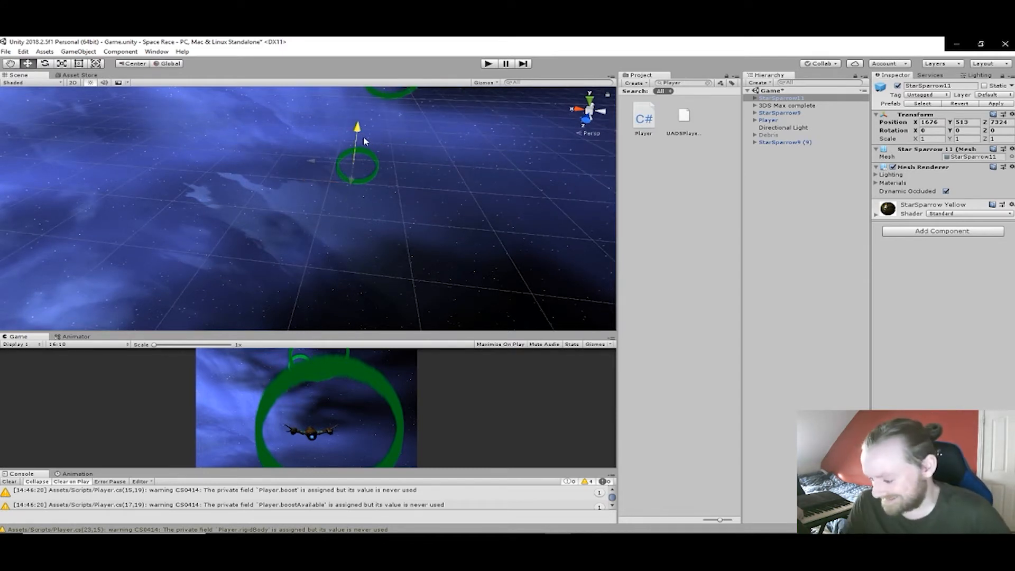
- Try to line StarSparrow11 up with the Player ship by moving it to about Y -48, Z 6714
{"action": "left_click", "coordinate": [769, 121]}
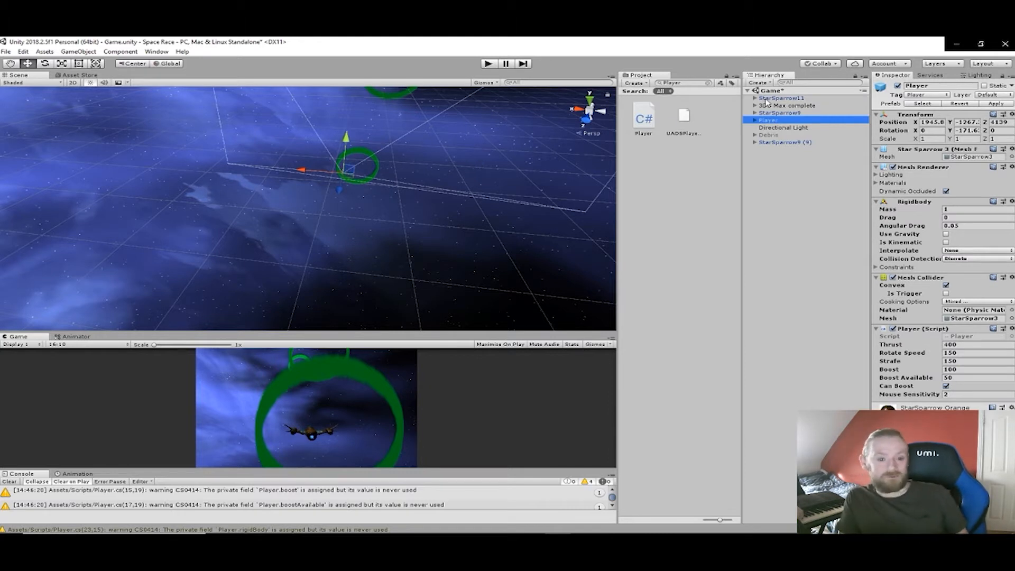
{"action": "left_click", "coordinate": [766, 98]}
{"action": "scroll", "coordinate": [428, 162], "scroll_direction": "up", "scroll_amount": 10}
{"action": "scroll", "coordinate": [422, 156], "scroll_direction": "down", "scroll_amount": 5}
{"action": "scroll", "coordinate": [412, 144], "scroll_direction": "up", "scroll_amount": 3}
{"action": "scroll", "coordinate": [403, 135], "scroll_direction": "down", "scroll_amount": 2}
{"action": "middle_click_drag", "start_coordinate": [402, 128], "coordinate": [411, 162]}
{"action": "left_click_drag", "start_coordinate": [377, 173], "coordinate": [395, 160]}
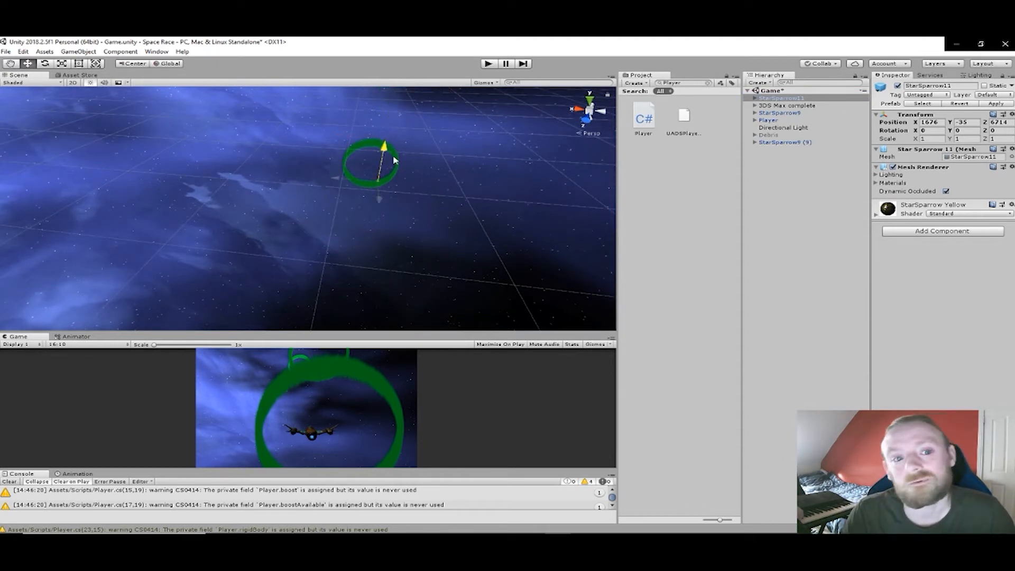
{"action": "scroll", "coordinate": [450, 181], "scroll_direction": "up", "scroll_amount": 4}
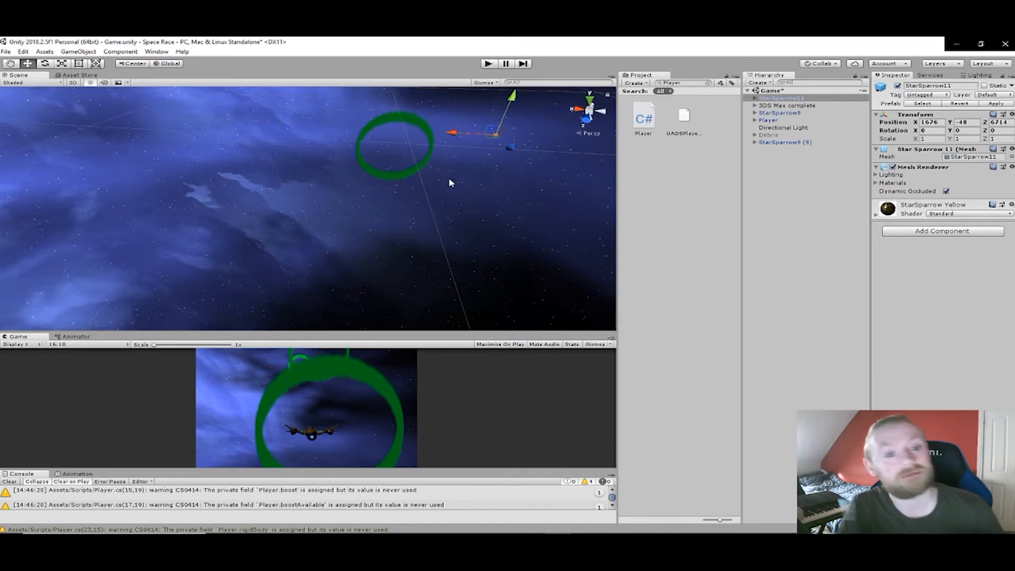
{"action": "middle_click_drag", "start_coordinate": [450, 181], "coordinate": [430, 189]}
{"action": "scroll", "coordinate": [360, 197], "scroll_direction": "up", "scroll_amount": 5}
{"action": "right_click_drag", "start_coordinate": [423, 241], "coordinate": [436, 209]}
{"action": "scroll", "coordinate": [438, 212], "scroll_direction": "up", "scroll_amount": 5}
- Focus the scene view on the Player ship and examine its placement relative to the starting ring
{"action": "left_click", "coordinate": [769, 121]}
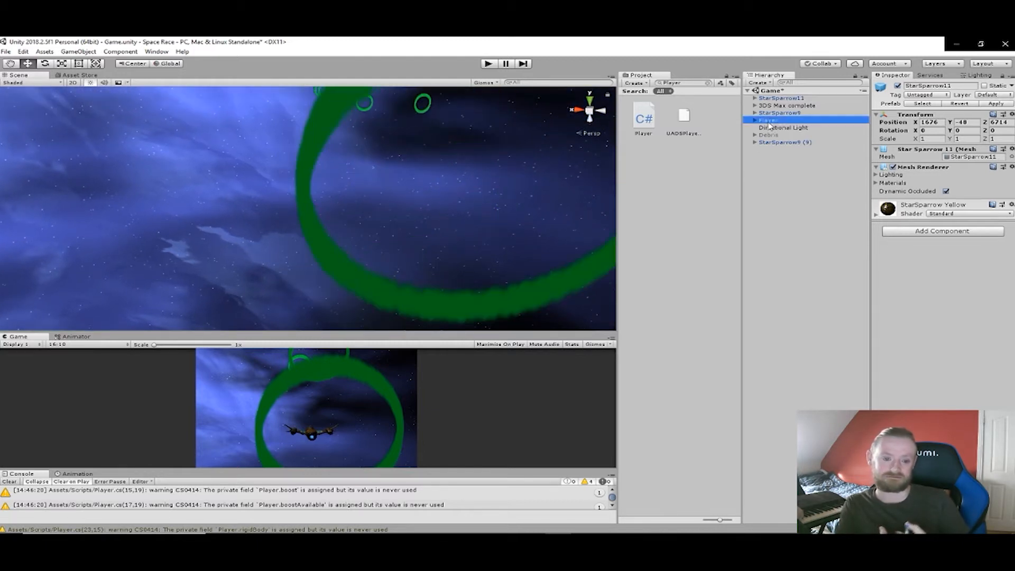
{"action": "key", "text": "f"}
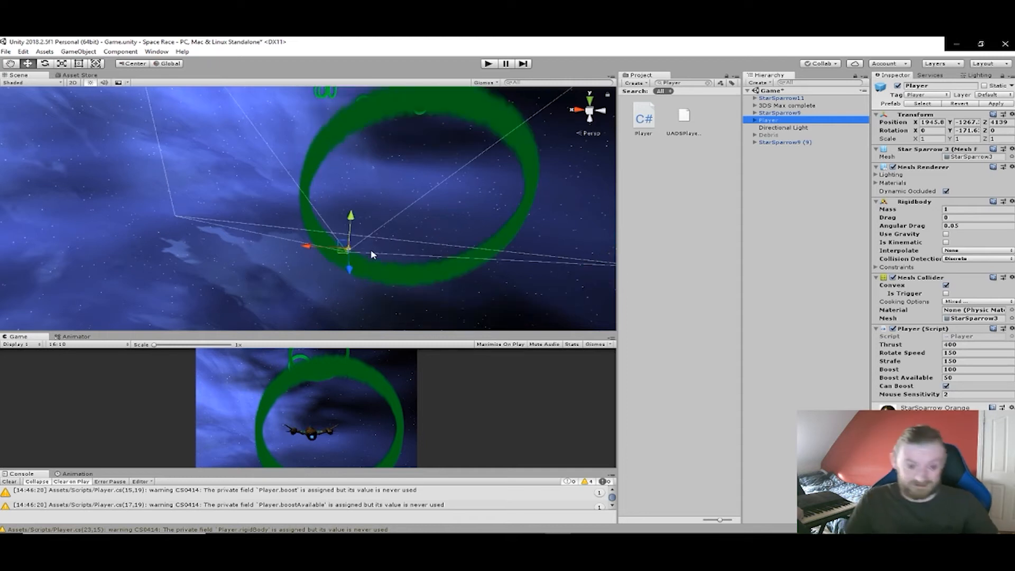
{"action": "scroll", "coordinate": [354, 254], "scroll_direction": "up", "scroll_amount": 3}
{"action": "middle_click_drag", "start_coordinate": [354, 255], "coordinate": [356, 241]}
{"action": "middle_click_drag", "start_coordinate": [365, 198], "coordinate": [406, 212]}
{"action": "scroll", "coordinate": [371, 206], "scroll_direction": "up", "scroll_amount": 3}
{"action": "scroll", "coordinate": [416, 206], "scroll_direction": "up", "scroll_amount": 1}
{"action": "scroll", "coordinate": [407, 214], "scroll_direction": "down", "scroll_amount": 3}
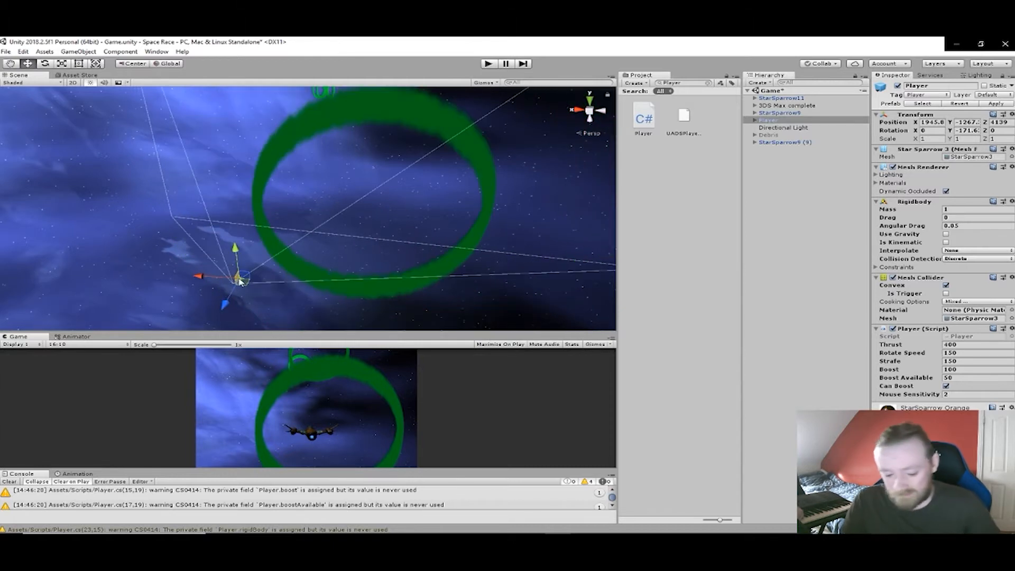
{"action": "scroll", "coordinate": [306, 281], "scroll_direction": "down", "scroll_amount": 6}
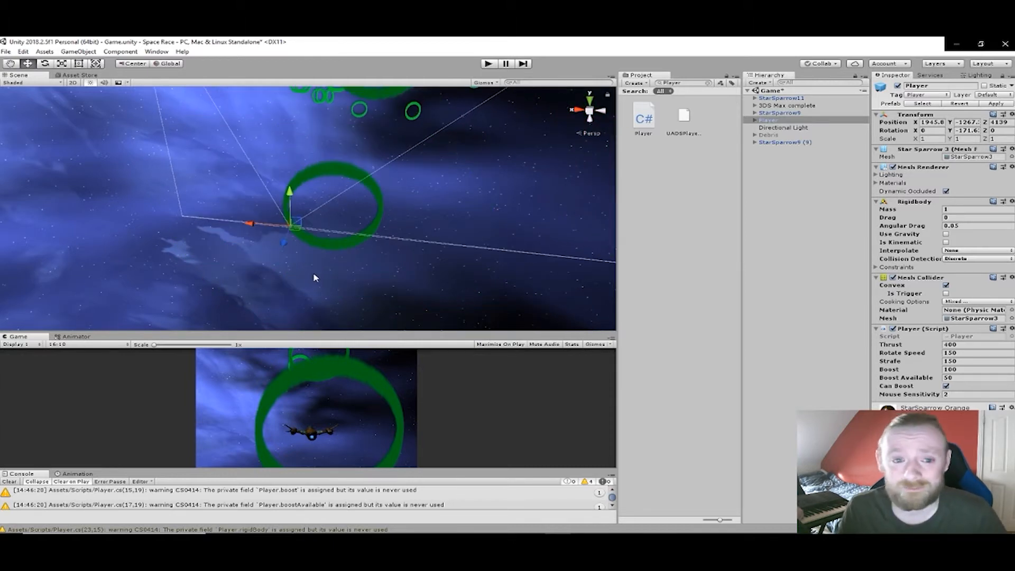
{"action": "scroll", "coordinate": [320, 274], "scroll_direction": "up", "scroll_amount": 4}
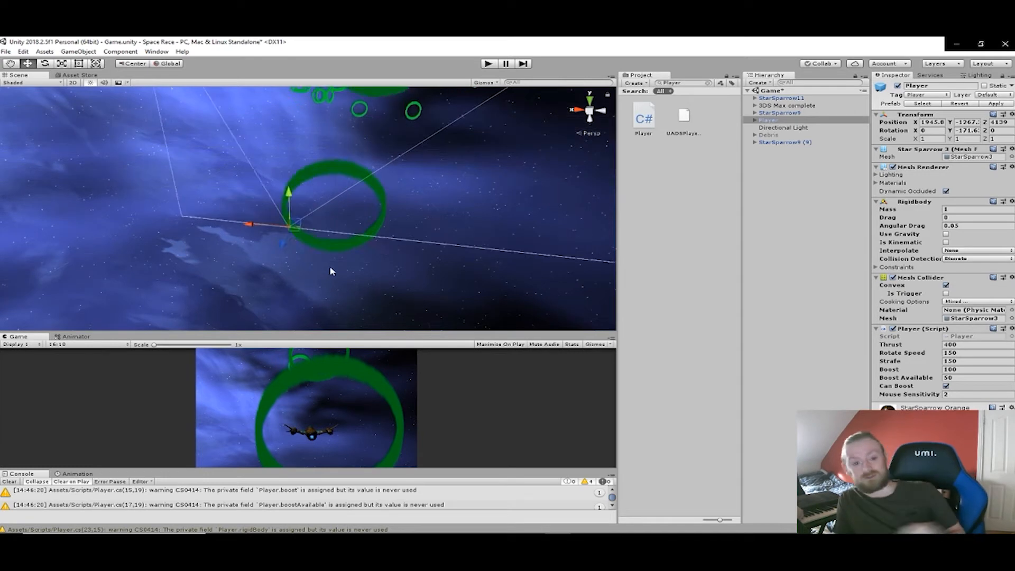
- Copy the Player's Transform values onto StarSparrow11 and shift that ship sideways along X so it sits beside the Player
{"action": "left_click", "coordinate": [1011, 115]}
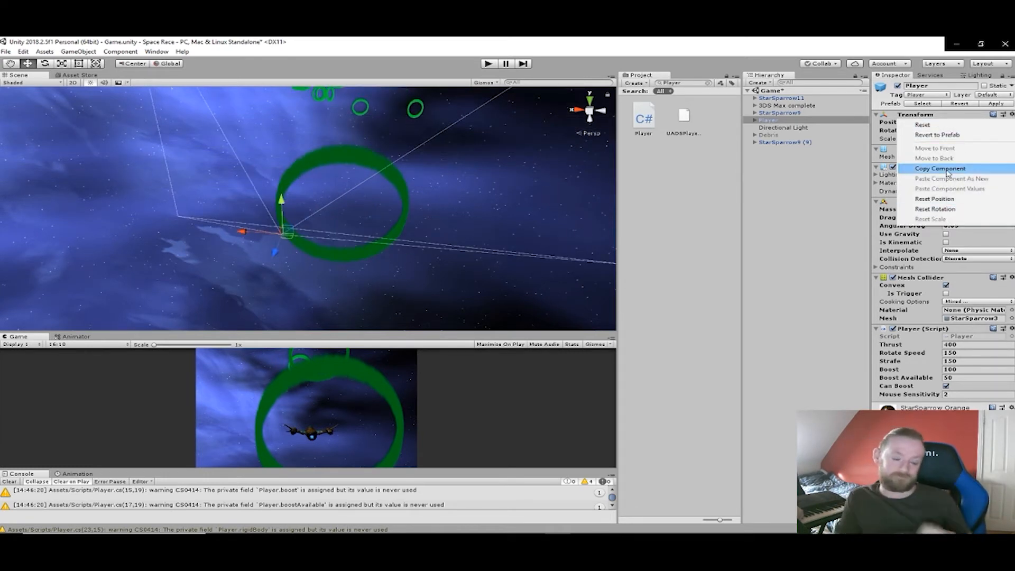
{"action": "left_click", "coordinate": [947, 170]}
{"action": "left_click", "coordinate": [820, 100]}
{"action": "left_click", "coordinate": [1012, 115]}
{"action": "left_click", "coordinate": [1012, 115]}
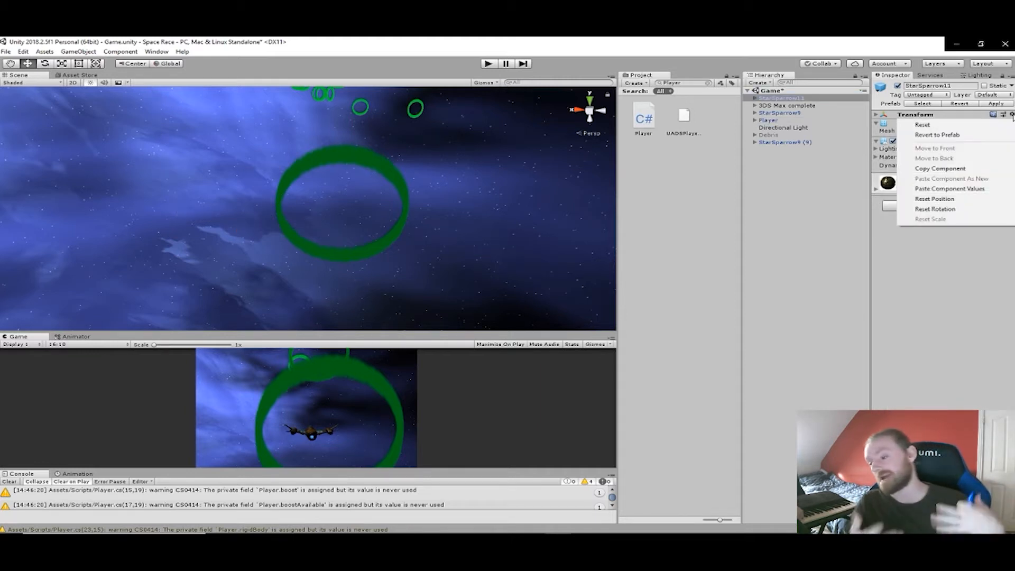
{"action": "left_click", "coordinate": [949, 190]}
{"action": "left_click_drag", "start_coordinate": [261, 235], "coordinate": [257, 236]}
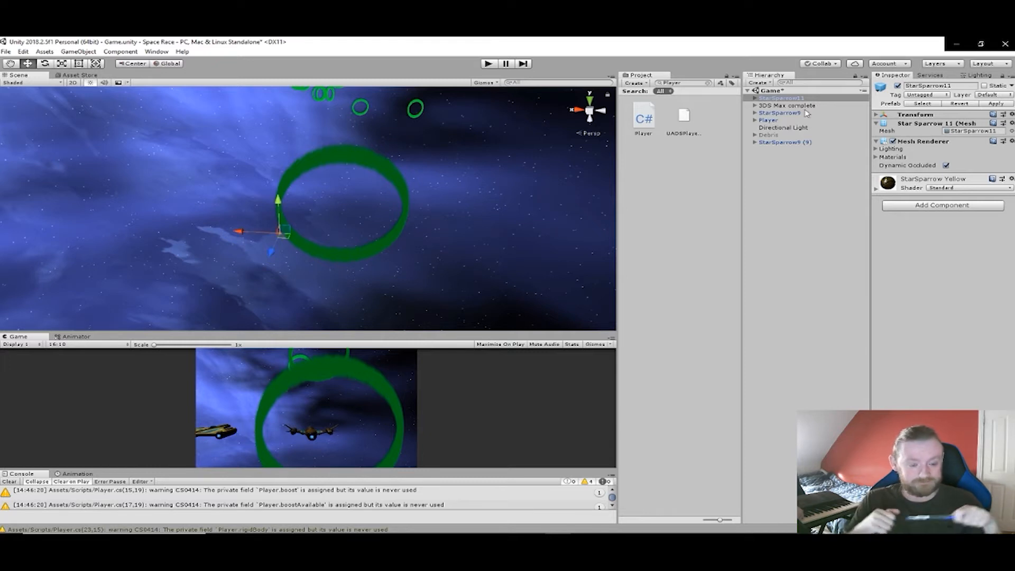
- Check the scene positions of StarSparrow9 (9), StarSparrow11, StarSparrow9 and the Player ship one after another
{"action": "left_click", "coordinate": [784, 143]}
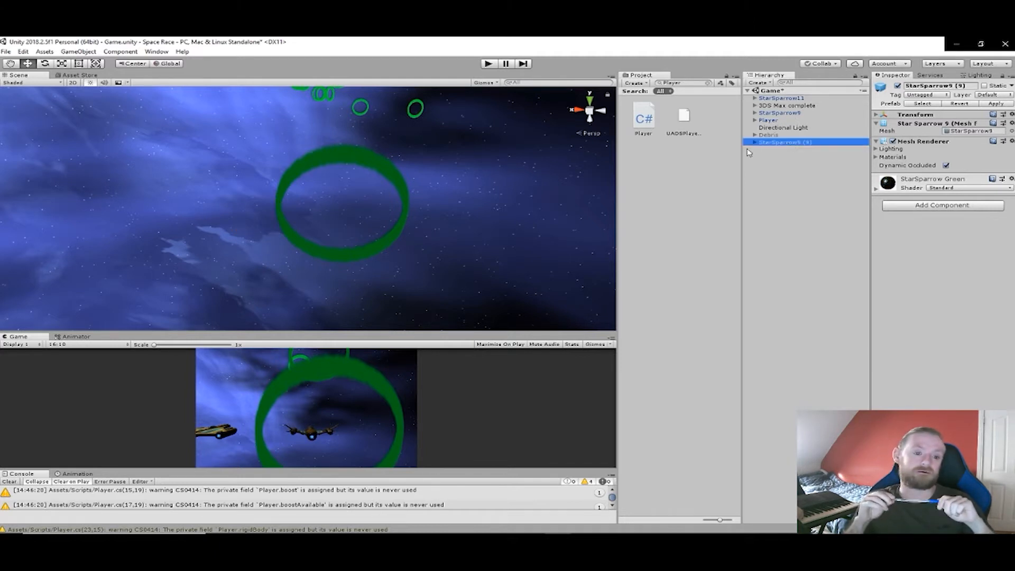
{"action": "key", "text": "f"}
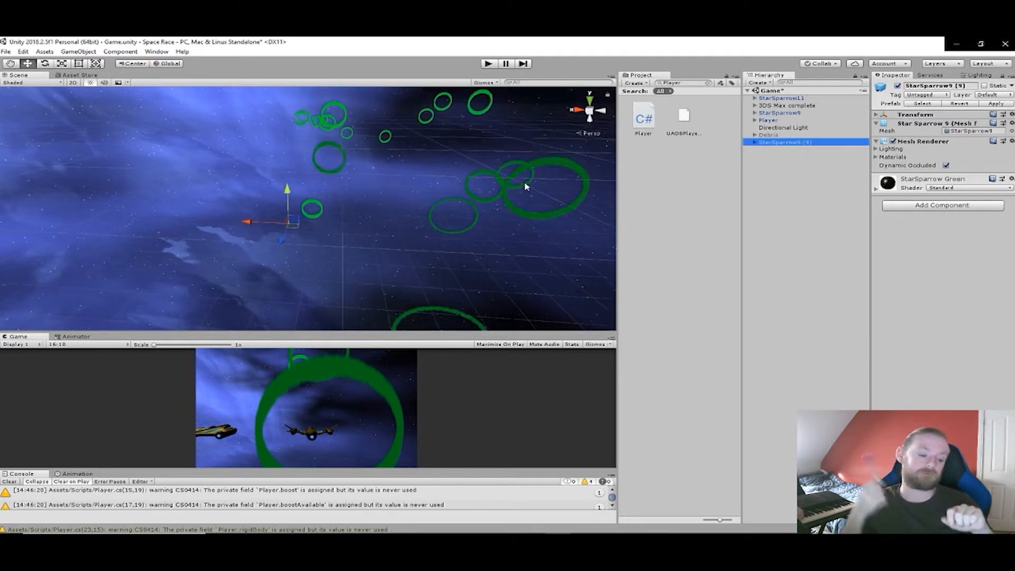
{"action": "left_click", "coordinate": [787, 99]}
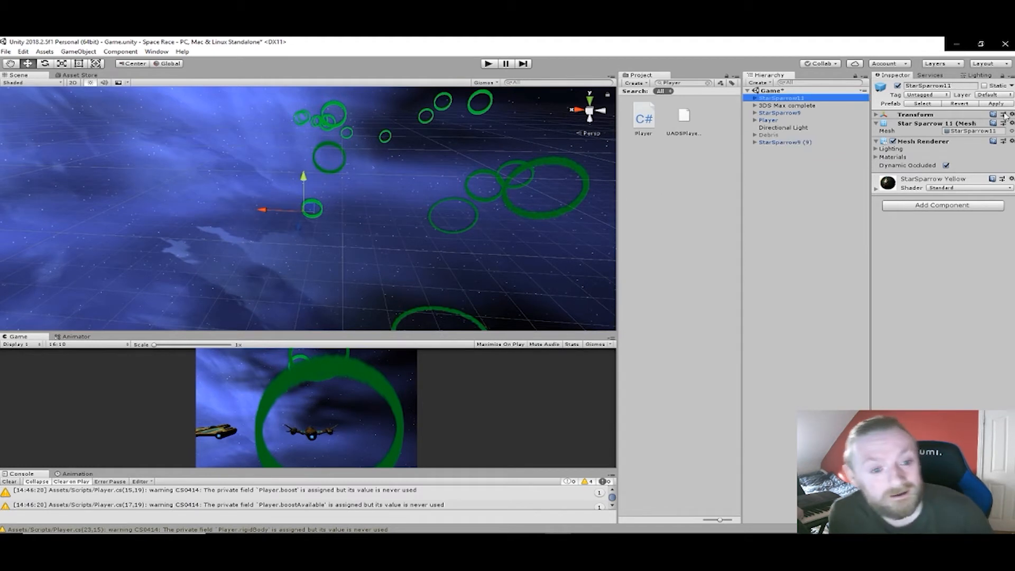
{"action": "left_click", "coordinate": [774, 113]}
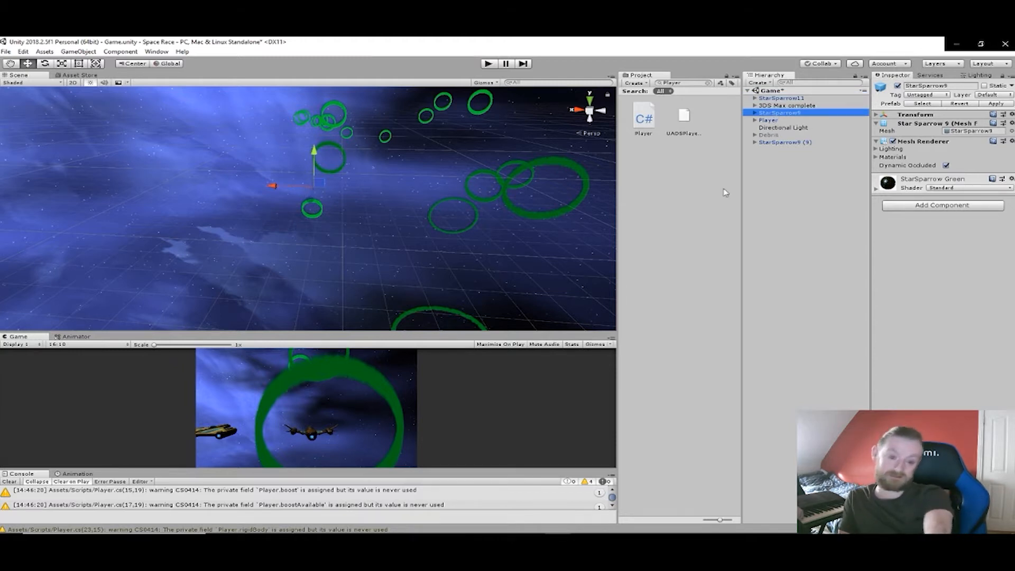
{"action": "left_click", "coordinate": [768, 121]}
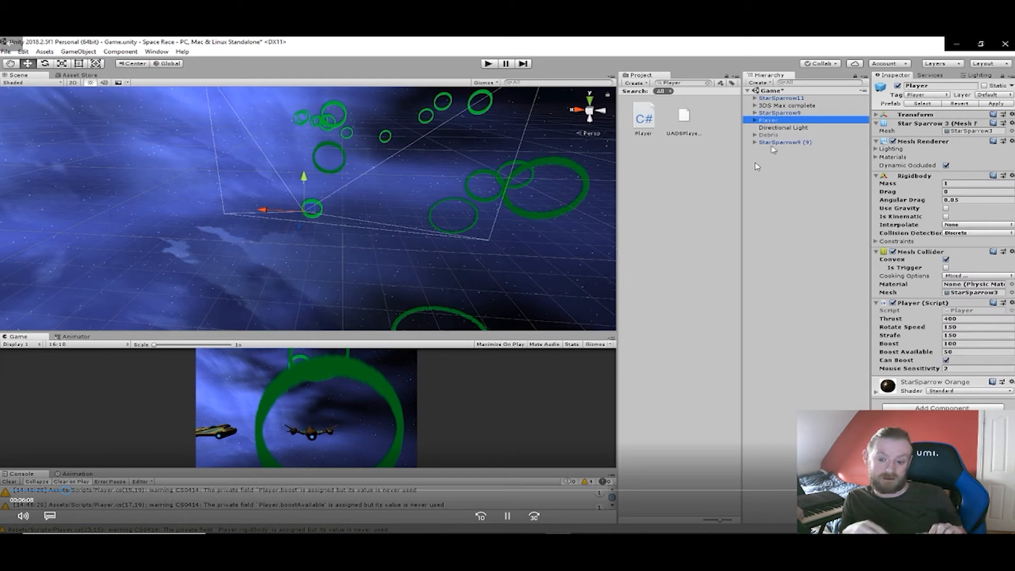
- Delete the surplus StarSparrow9 (9) ship from the scene
{"action": "left_click", "coordinate": [772, 144]}
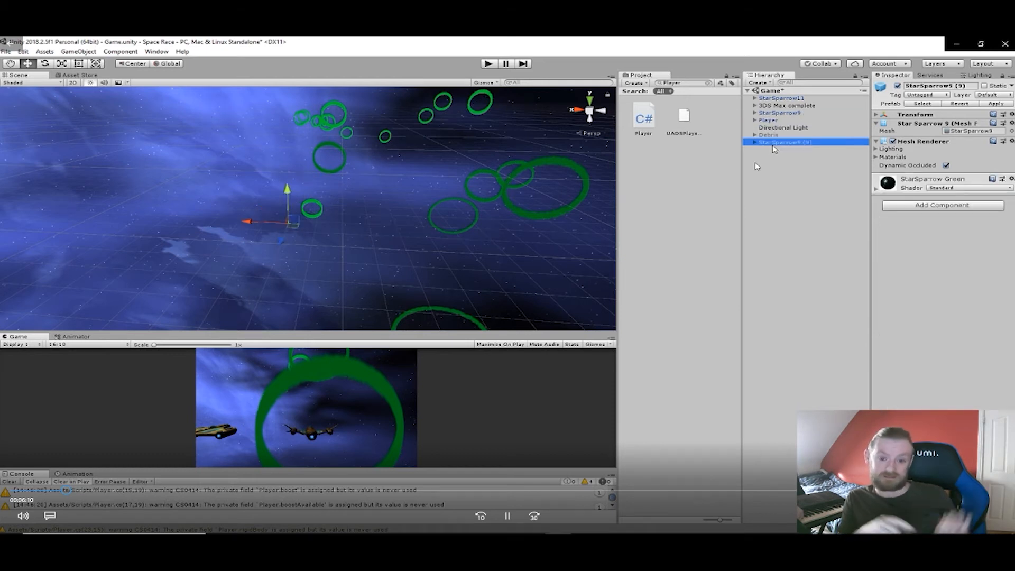
{"action": "left_click", "coordinate": [257, 228]}
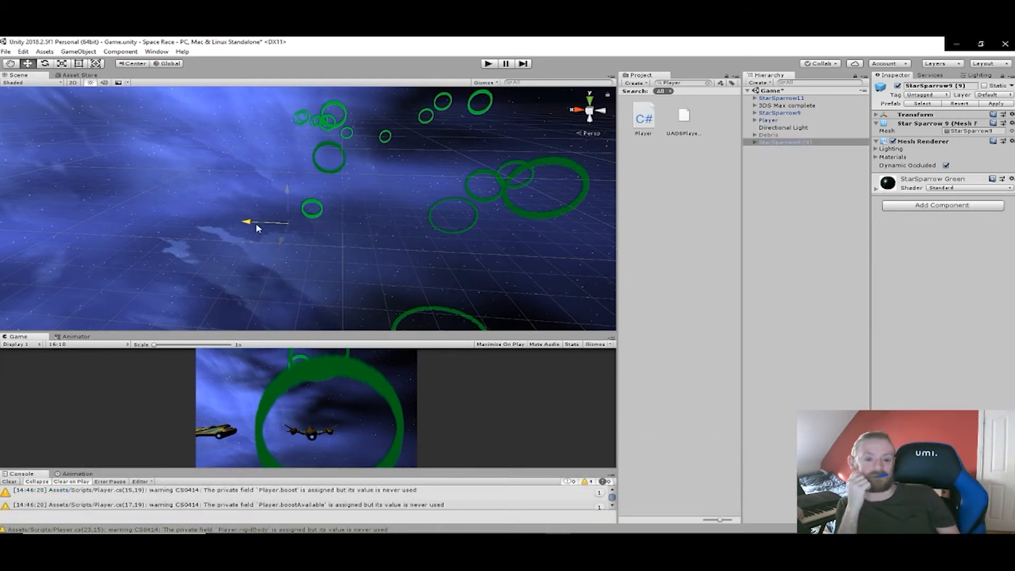
{"action": "mouse_move", "coordinate": [257, 228]}
{"action": "left_mouse_down"}
{"action": "mouse_move", "coordinate": [231, 228]}
{"action": "mouse_move", "coordinate": [275, 228]}
{"action": "mouse_move", "coordinate": [254, 228]}
{"action": "left_mouse_up"}
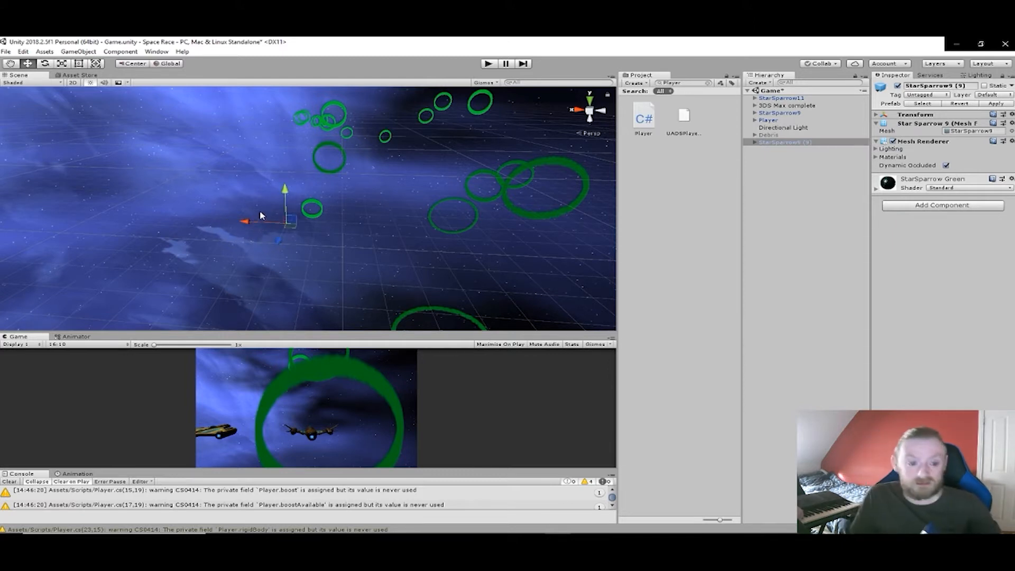
{"action": "key", "text": "Delete"}
- Nudge StarSparrow9 and StarSparrow11 slightly along the X axis, bringing StarSparrow11 closer to the Player ship
{"action": "left_click", "coordinate": [779, 113]}
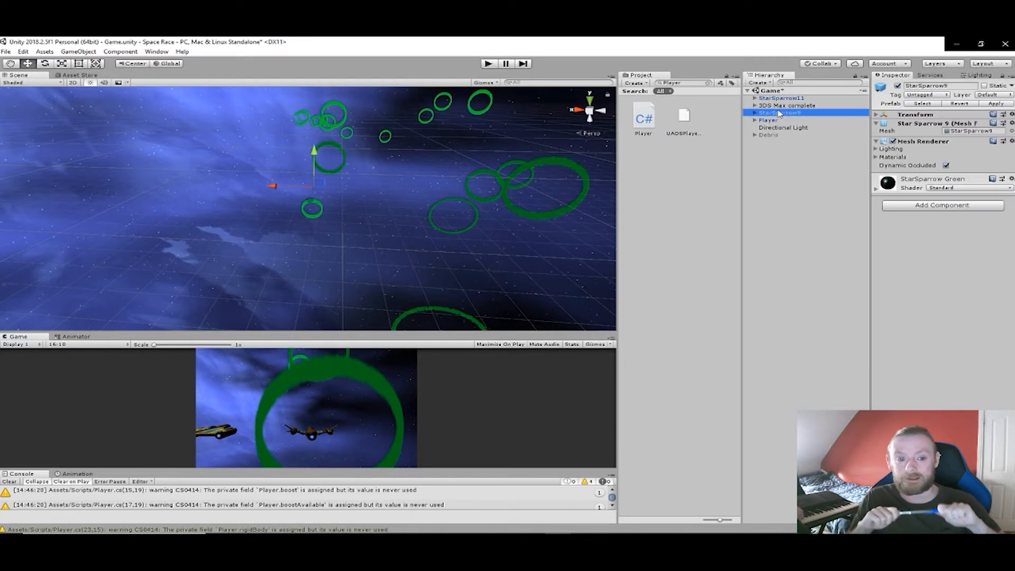
{"action": "left_click_drag", "start_coordinate": [272, 185], "coordinate": [268, 189]}
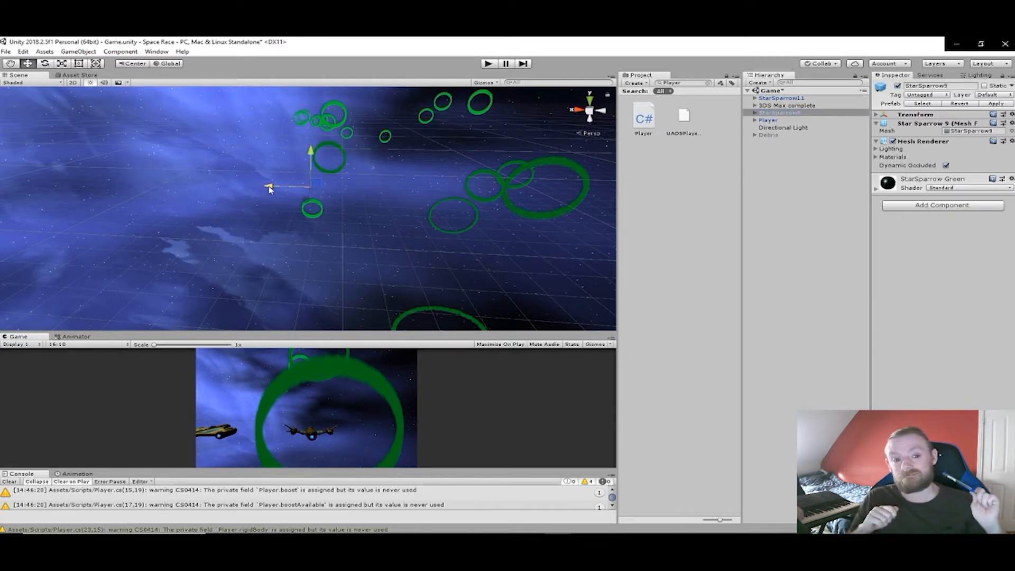
{"action": "left_click", "coordinate": [773, 99]}
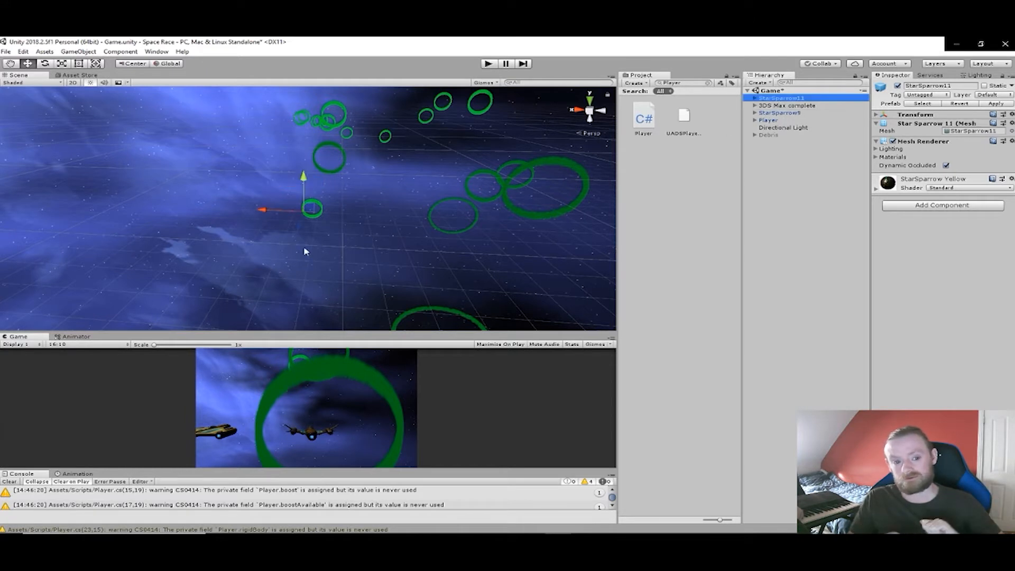
{"action": "left_click_drag", "start_coordinate": [270, 207], "coordinate": [271, 212]}
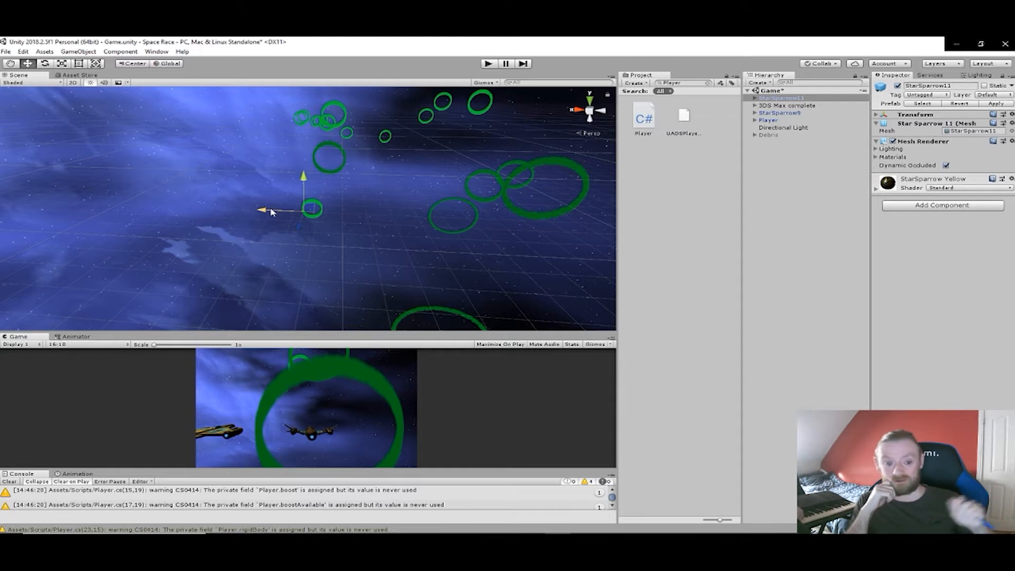
- Paste the Player's copied Transform values onto StarSparrow9 and shift that ship along X to the Player's other side
{"action": "left_click", "coordinate": [799, 114]}
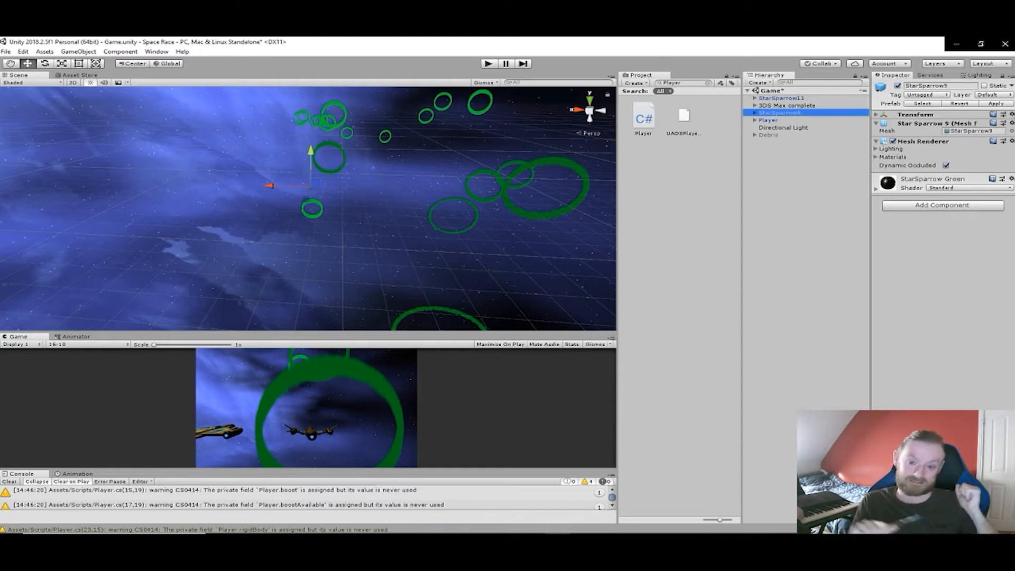
{"action": "left_click", "coordinate": [1011, 115]}
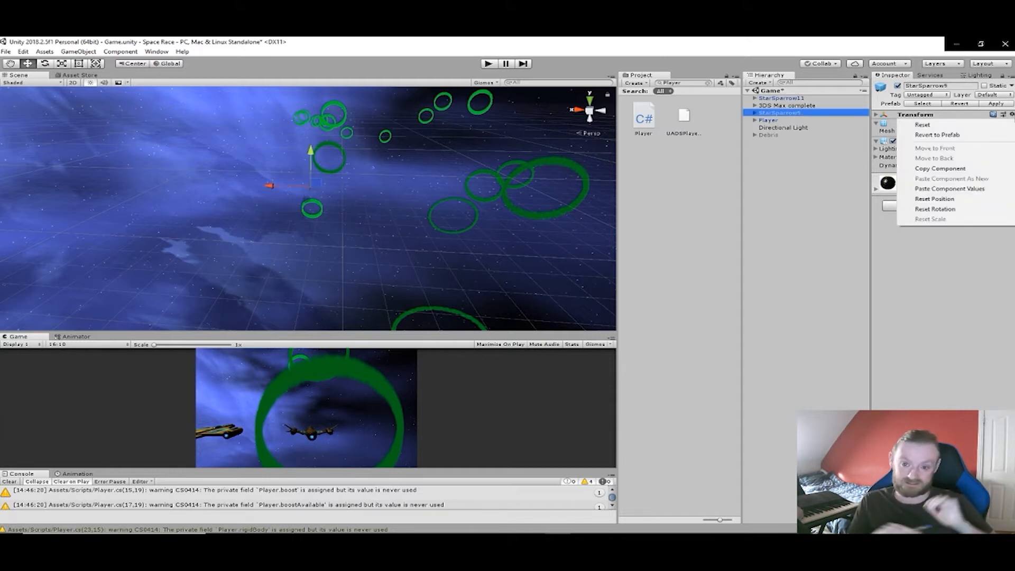
{"action": "left_click", "coordinate": [946, 189]}
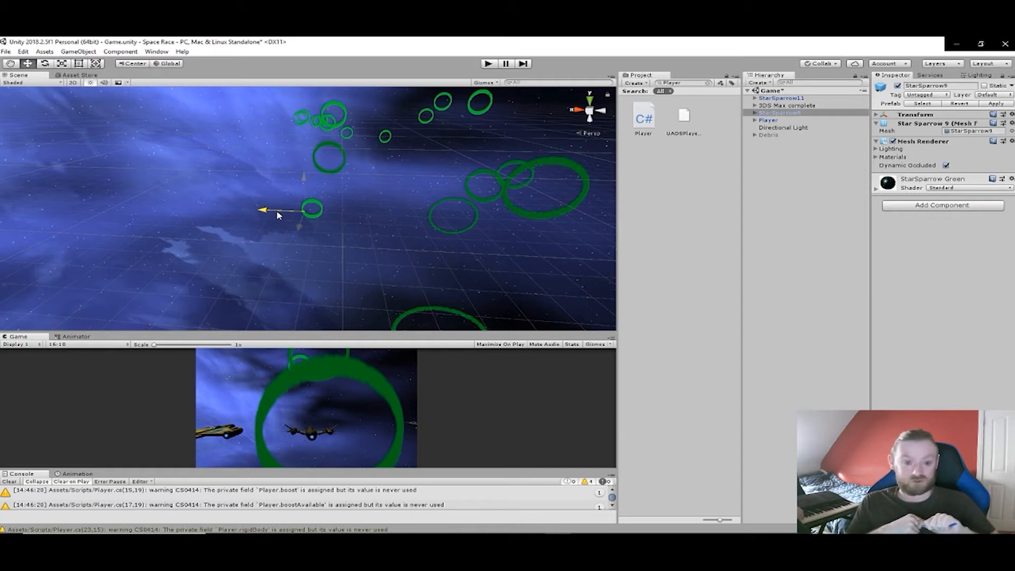
{"action": "left_click_drag", "start_coordinate": [277, 211], "coordinate": [278, 211]}
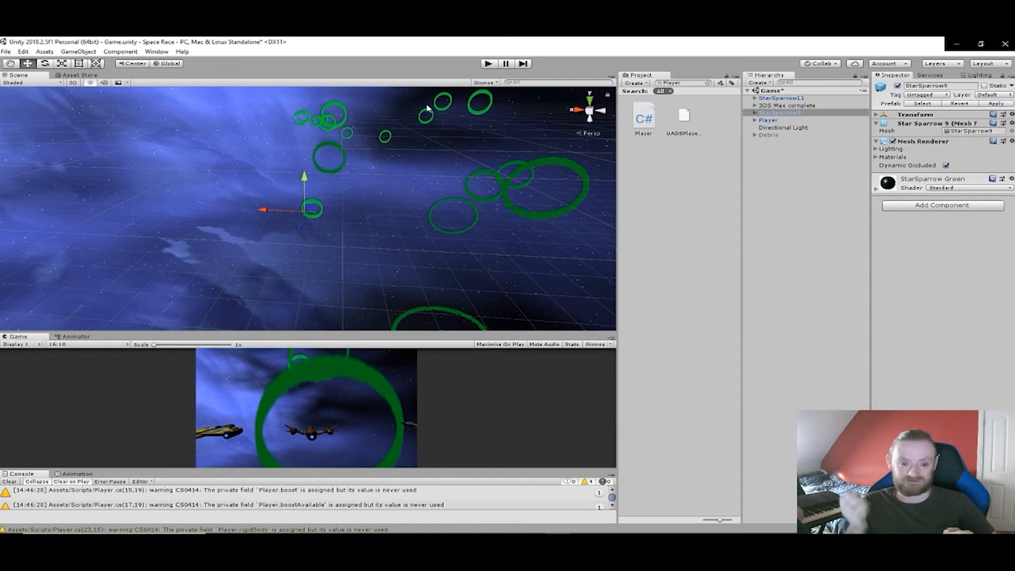
- Play-test the race, stop it, and focus the scene view on the Player ship to examine the starting line-up
{"action": "left_click", "coordinate": [487, 64]}
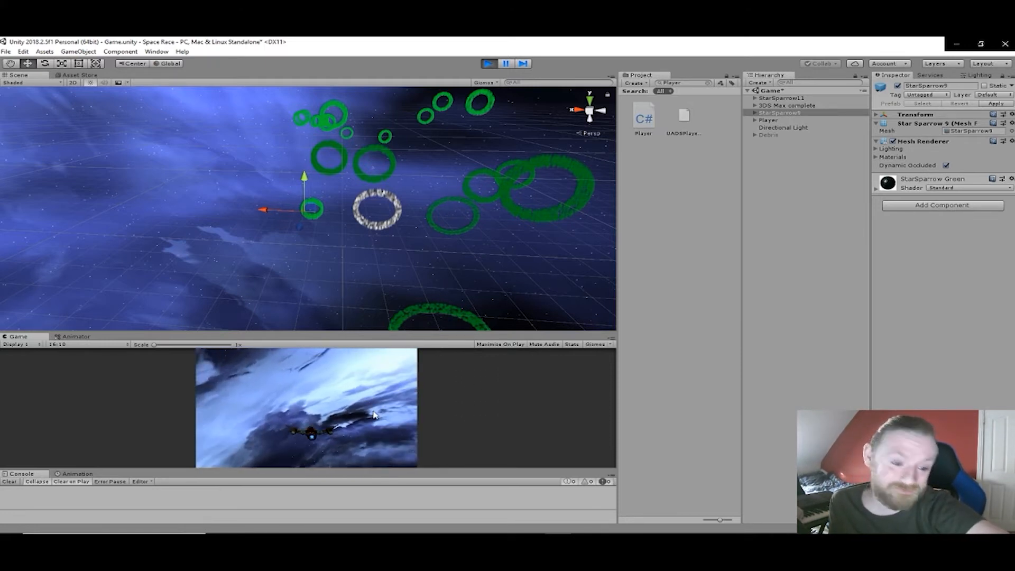
{"action": "left_click", "coordinate": [488, 63]}
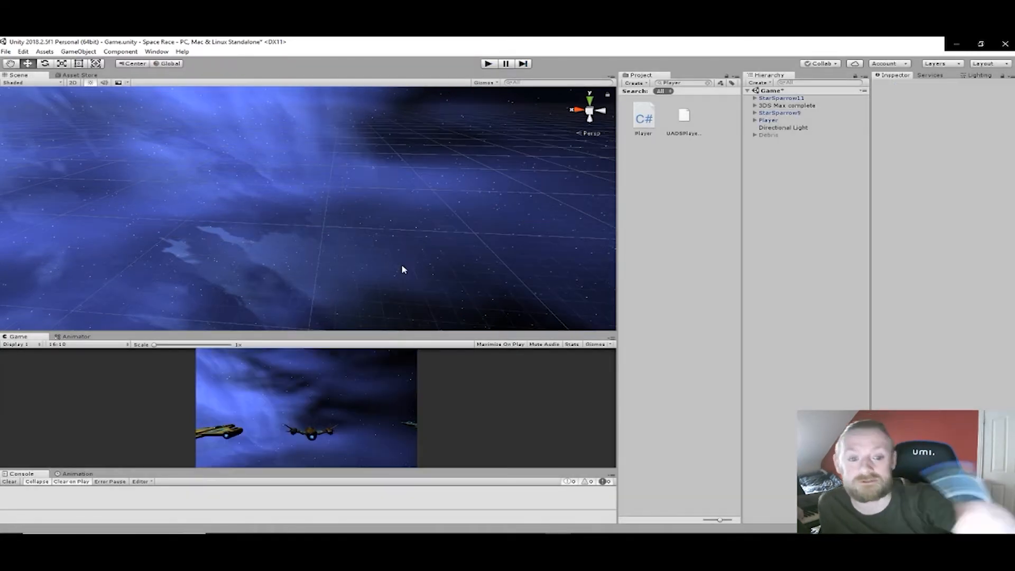
{"action": "scroll", "coordinate": [371, 242], "scroll_direction": "down", "scroll_amount": 10}
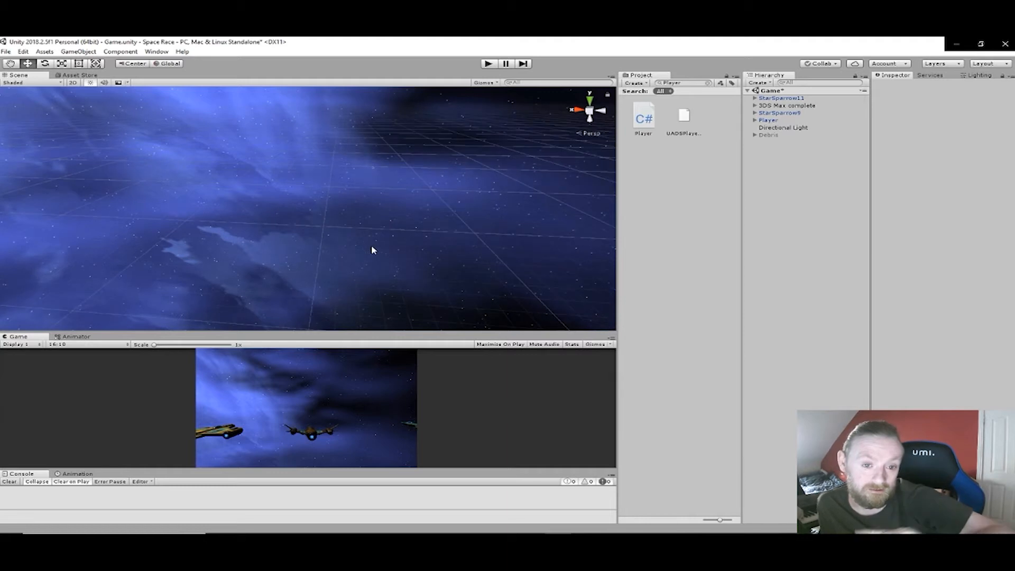
{"action": "scroll", "coordinate": [319, 230], "scroll_direction": "down", "scroll_amount": 5}
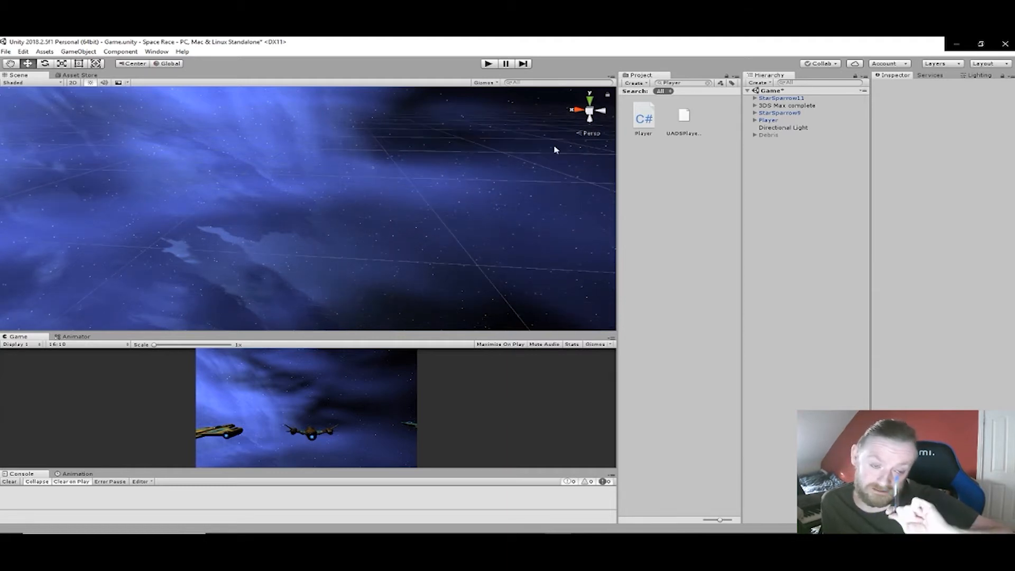
{"action": "left_click", "coordinate": [769, 120]}
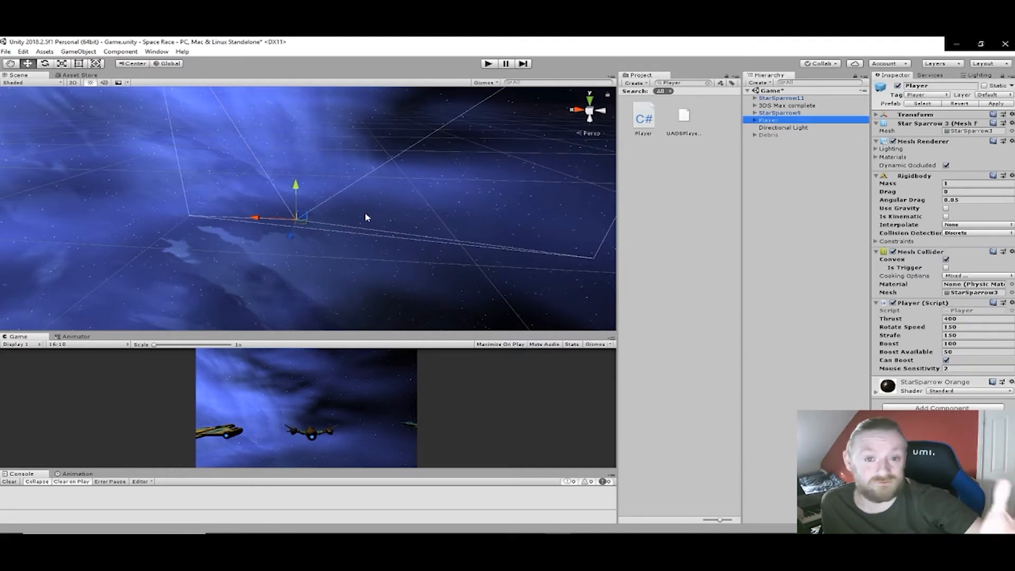
{"action": "key", "text": "f"}
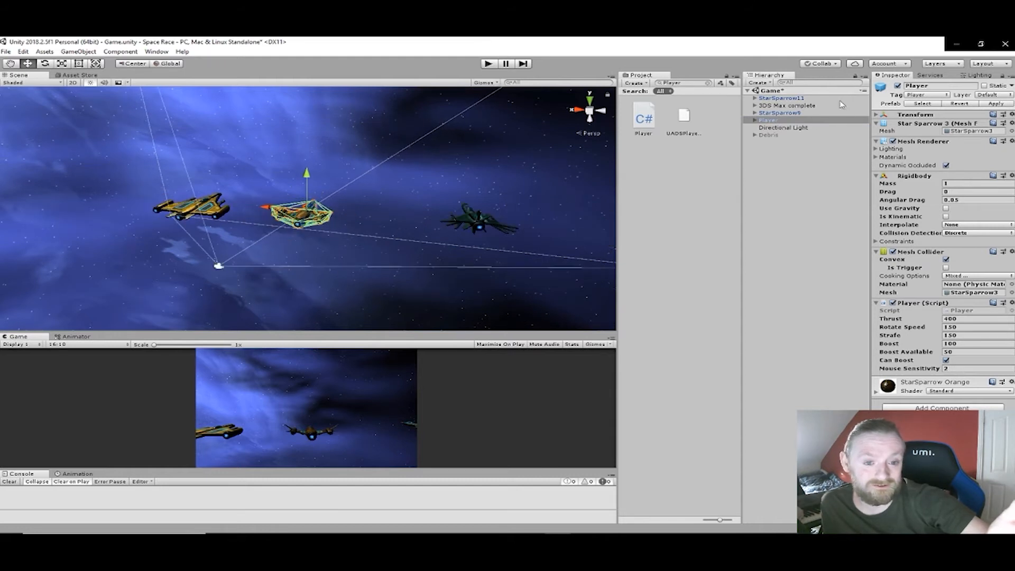
- Expand 3DS Max complete and check the waypoint rings one by one from Waypoint to Waypoint003 (1)
{"action": "left_click", "coordinate": [754, 105]}
{"action": "left_click", "coordinate": [782, 120]}
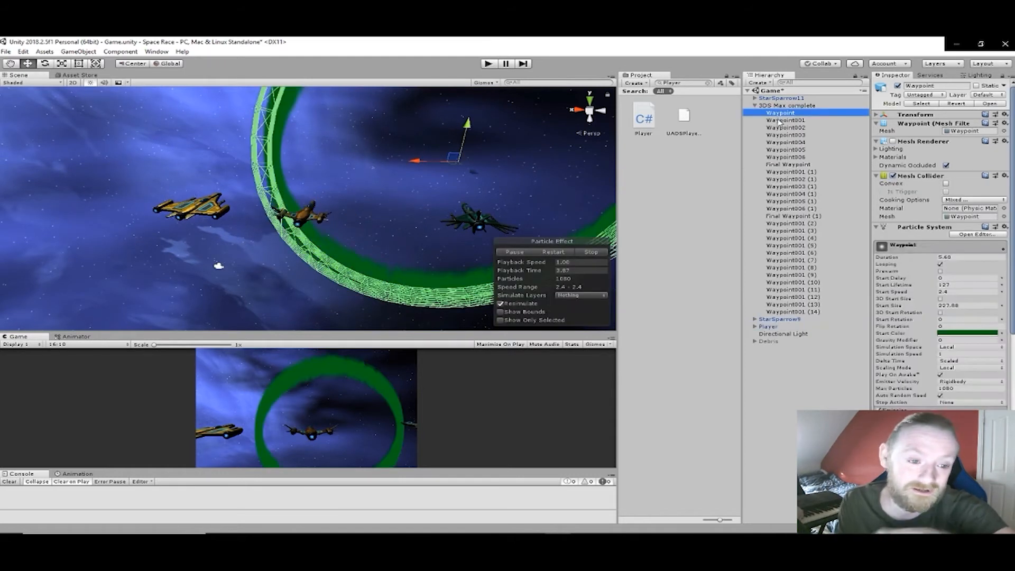
{"action": "left_click", "coordinate": [782, 128]}
{"action": "left_click", "coordinate": [785, 135]}
{"action": "left_click", "coordinate": [781, 143]}
{"action": "left_click", "coordinate": [781, 151]}
{"action": "left_click", "coordinate": [781, 158]}
{"action": "left_click", "coordinate": [780, 165]}
{"action": "left_click", "coordinate": [779, 172]}
{"action": "left_click", "coordinate": [778, 180]}
{"action": "left_click", "coordinate": [779, 186]}
{"action": "key", "text": "F2"}
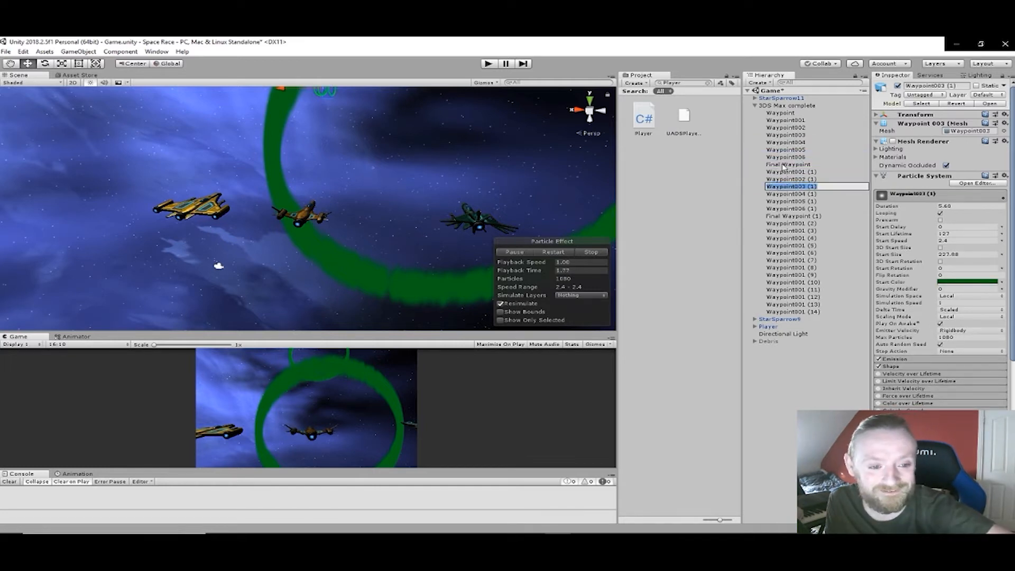
- Compare the two final waypoint rings in the scene and delete the duplicate Final Waypoint (1)
{"action": "left_click", "coordinate": [785, 165]}
{"action": "right_click_drag", "start_coordinate": [469, 191], "coordinate": [825, 153]}
{"action": "left_click", "coordinate": [804, 216]}
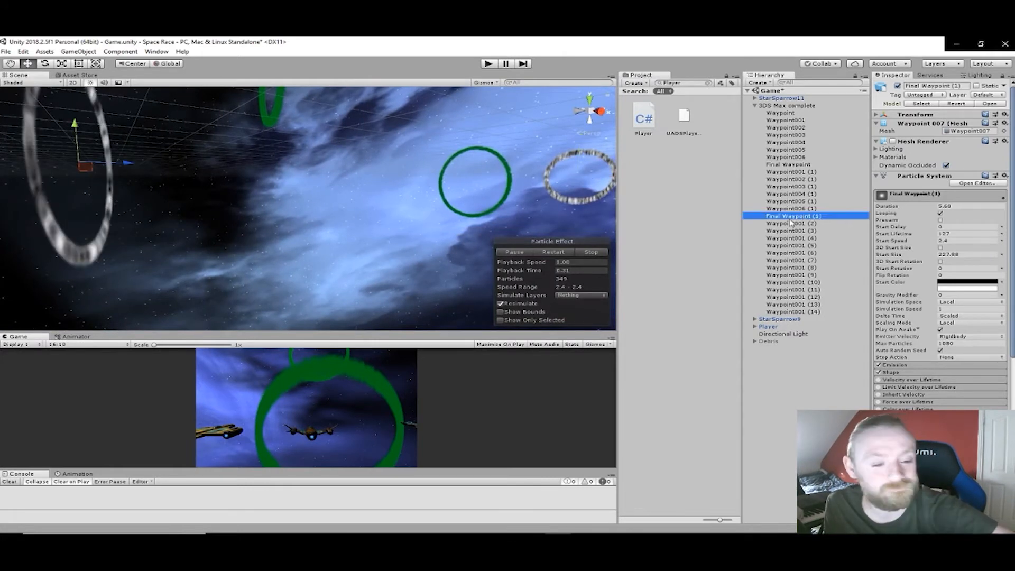
{"action": "right_click_drag", "start_coordinate": [219, 241], "coordinate": [231, 186]}
{"action": "key", "text": "Delete"}
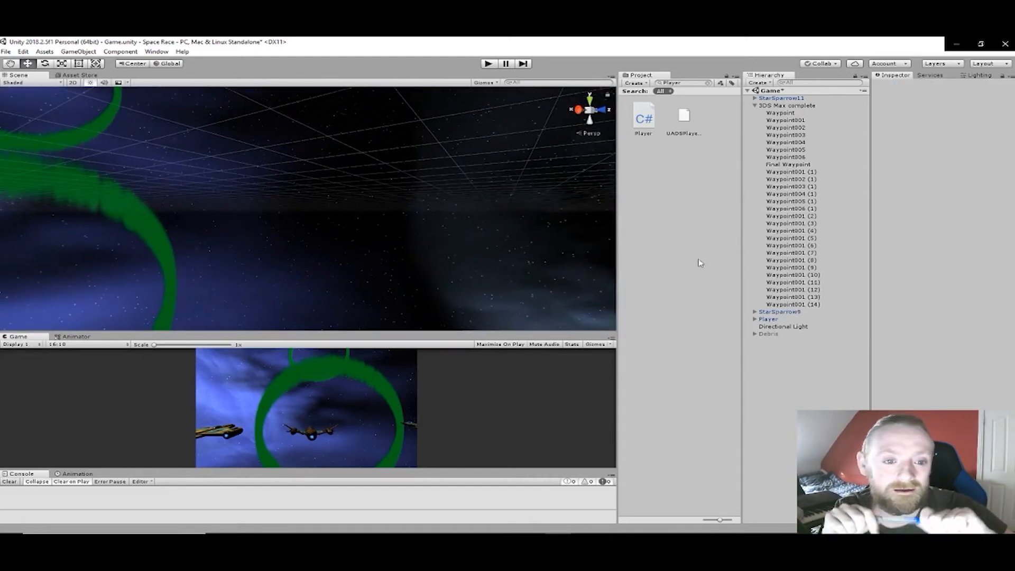
- Examine the duplicated rings from Waypoint001 (14) down to Waypoint001 (2) to check their order along the course
{"action": "left_click", "coordinate": [782, 113]}
{"action": "left_click", "coordinate": [790, 297], "text": "shift"}
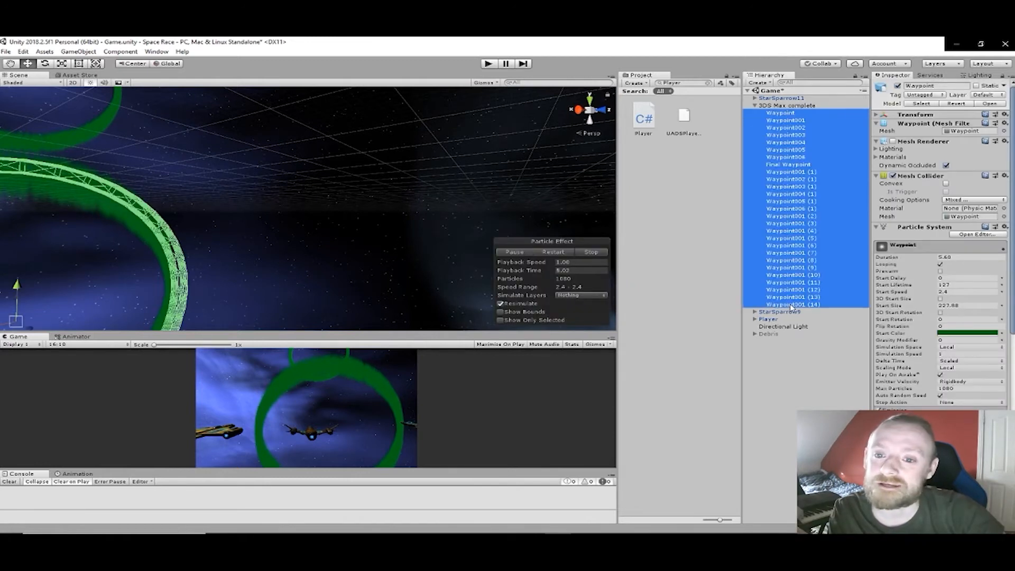
{"action": "left_click", "coordinate": [792, 297]}
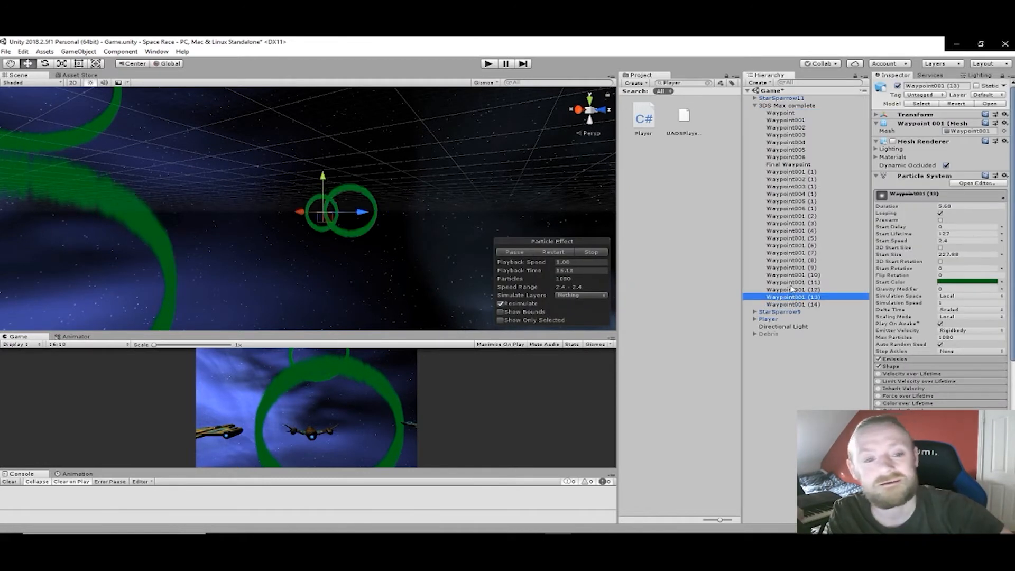
{"action": "left_click", "coordinate": [792, 283]}
{"action": "left_click", "coordinate": [791, 291]}
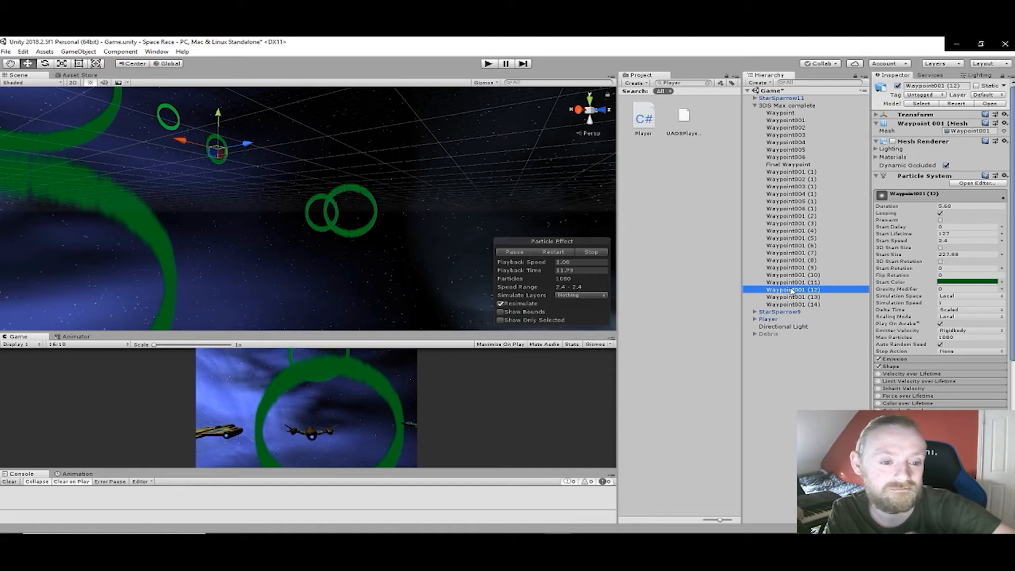
{"action": "left_click", "coordinate": [791, 268]}
{"action": "left_click", "coordinate": [790, 275]}
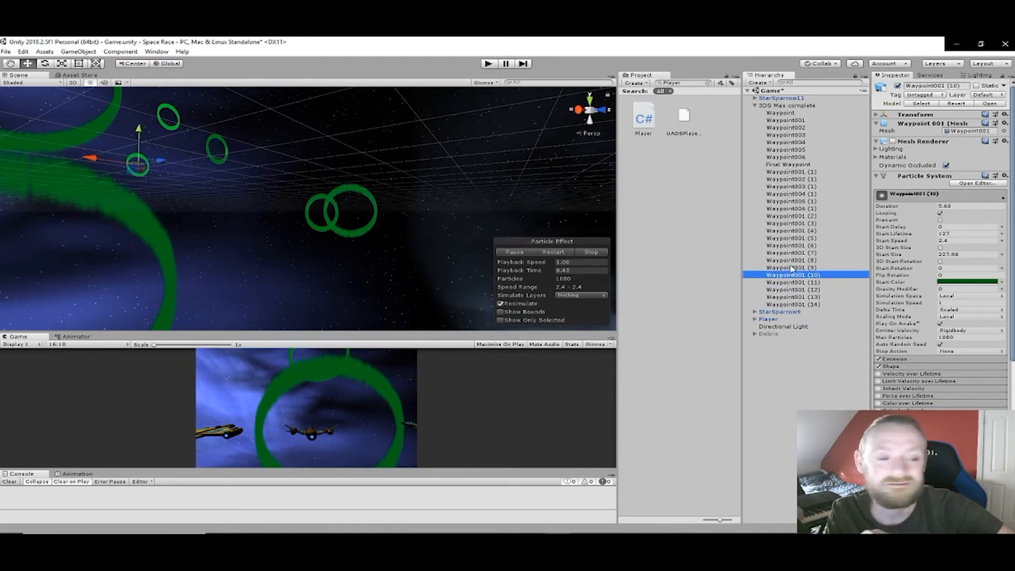
{"action": "left_click", "coordinate": [790, 261]}
{"action": "left_click", "coordinate": [790, 254]}
{"action": "right_click_drag", "start_coordinate": [521, 211], "coordinate": [560, 209]}
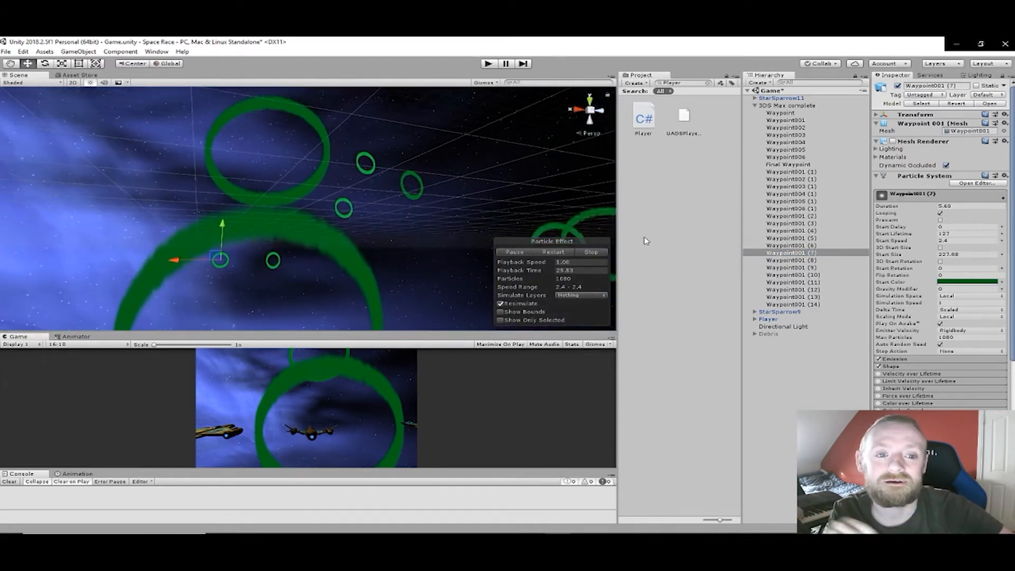
{"action": "left_click", "coordinate": [783, 246]}
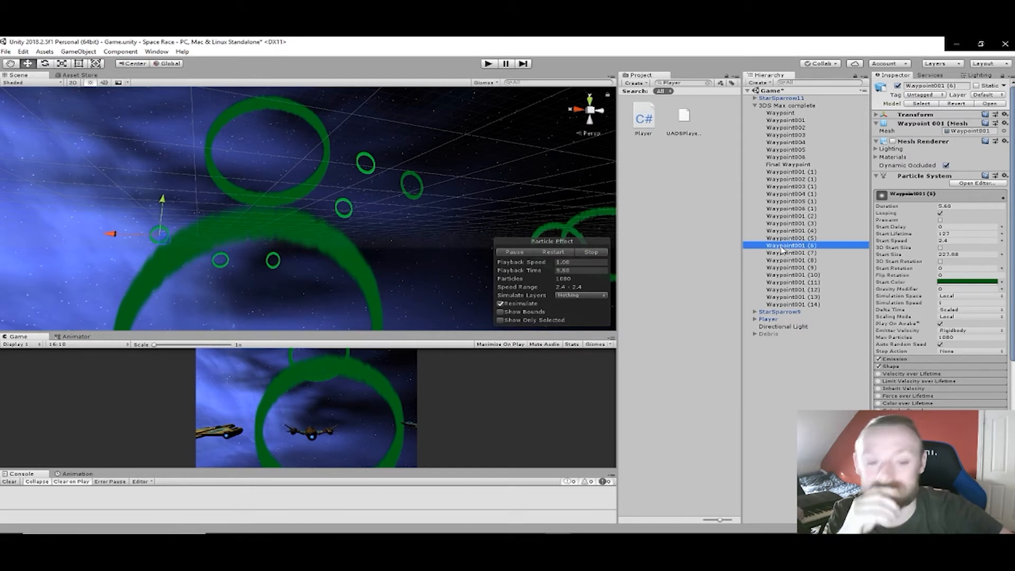
{"action": "left_click", "coordinate": [786, 239]}
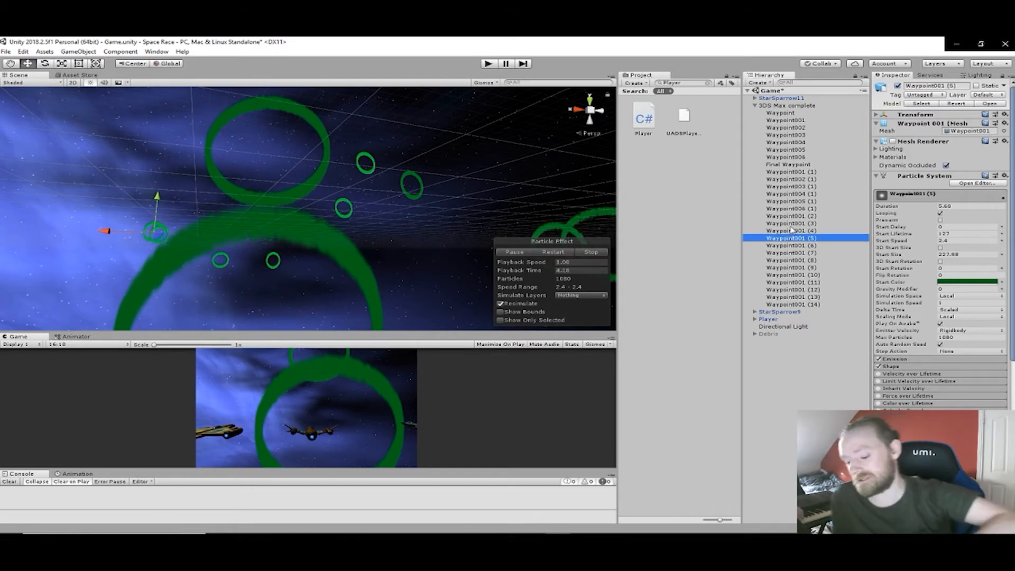
{"action": "left_click", "coordinate": [791, 231]}
{"action": "left_click", "coordinate": [791, 223]}
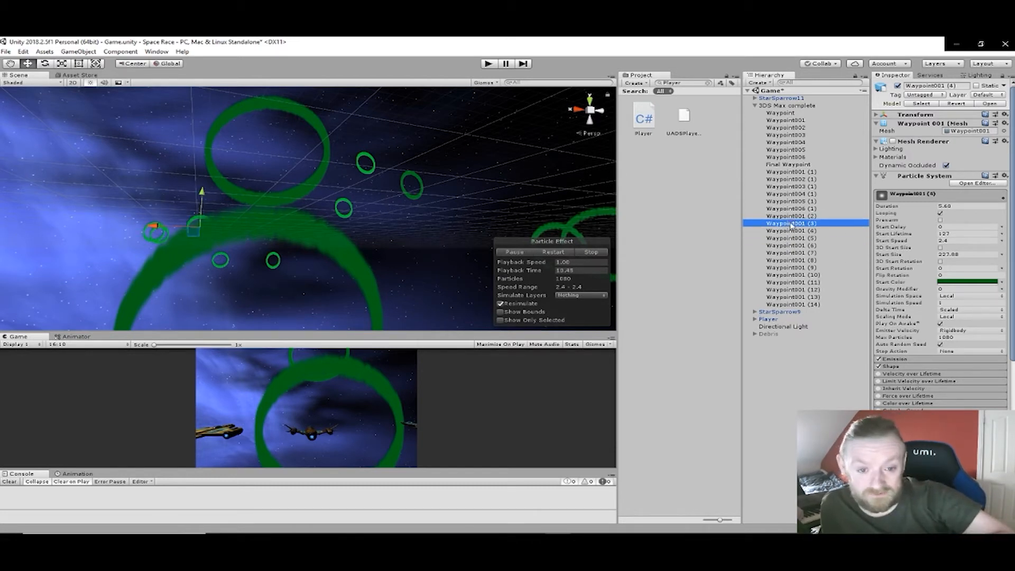
{"action": "left_click", "coordinate": [791, 216]}
- Locate the Waypoint006 (1) ring in the scene and delete it
{"action": "left_click", "coordinate": [793, 209]}
{"action": "right_click_drag", "start_coordinate": [491, 193], "coordinate": [613, 203]}
{"action": "key", "text": "f"}
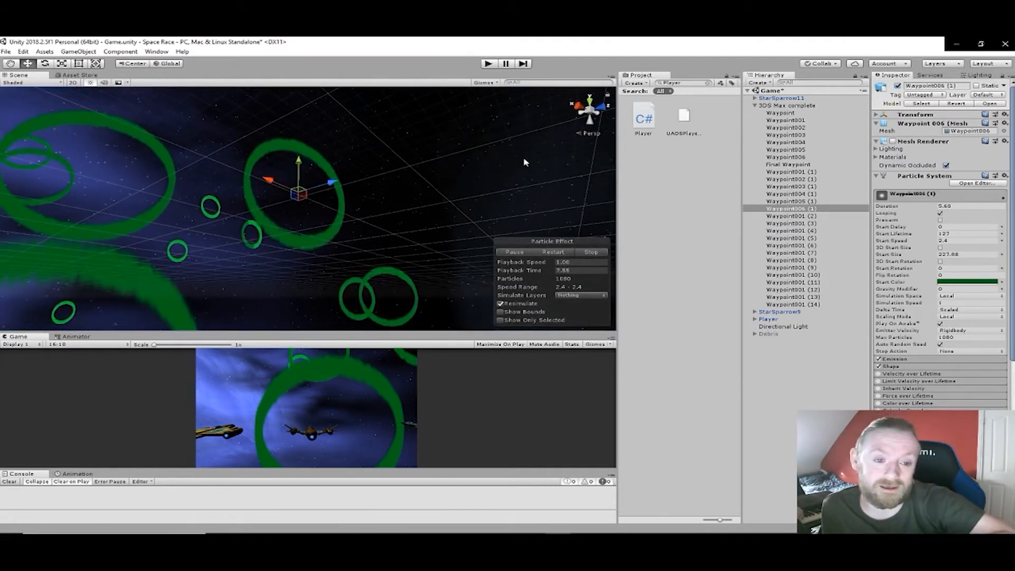
{"action": "key", "text": "Delete"}
- Check the placement of the duplicated rings from Waypoint005 (1) down to Waypoint001 (1)
{"action": "left_click", "coordinate": [783, 210]}
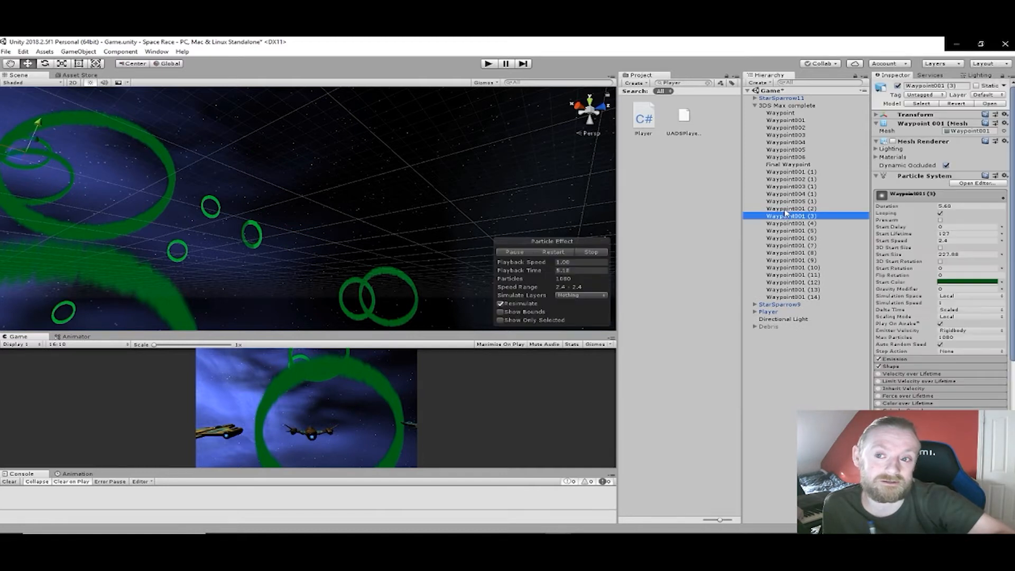
{"action": "left_click", "coordinate": [787, 202]}
{"action": "left_click", "coordinate": [787, 194]}
{"action": "left_click", "coordinate": [789, 188]}
{"action": "left_click", "coordinate": [789, 179]}
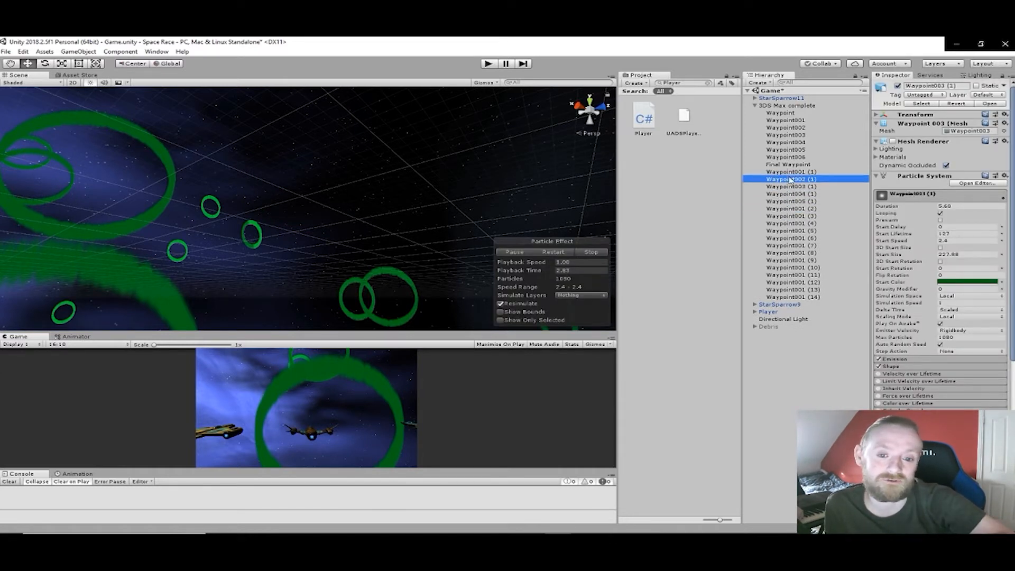
{"action": "left_click", "coordinate": [791, 172]}
- Focus on Final Waypoint and check the original rings from Waypoint006 back to Waypoint001 along the course
{"action": "left_click", "coordinate": [788, 164]}
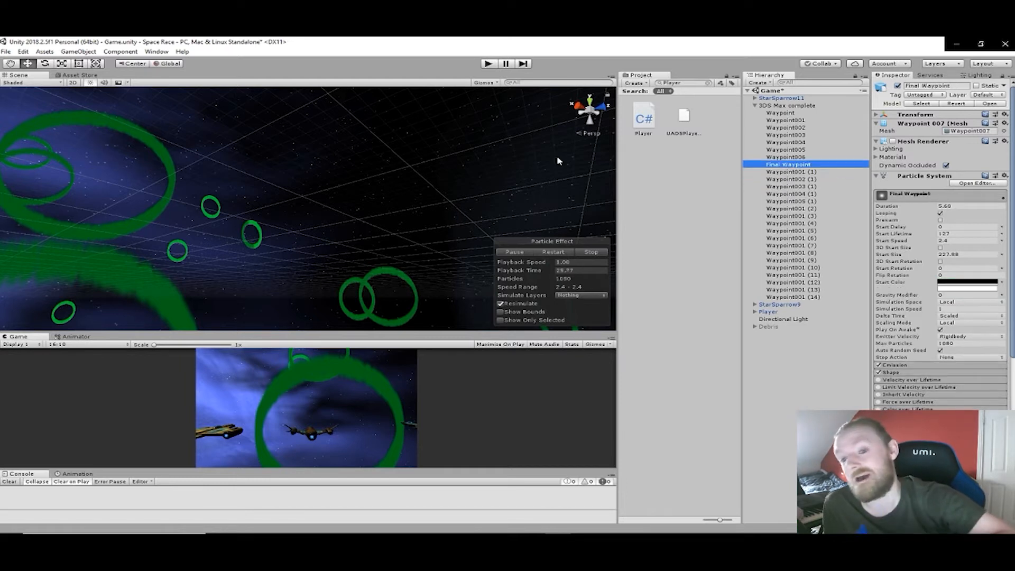
{"action": "key", "text": "f"}
{"action": "right_click_drag", "start_coordinate": [809, 209], "coordinate": [799, 159]}
{"action": "left_click", "coordinate": [786, 157]}
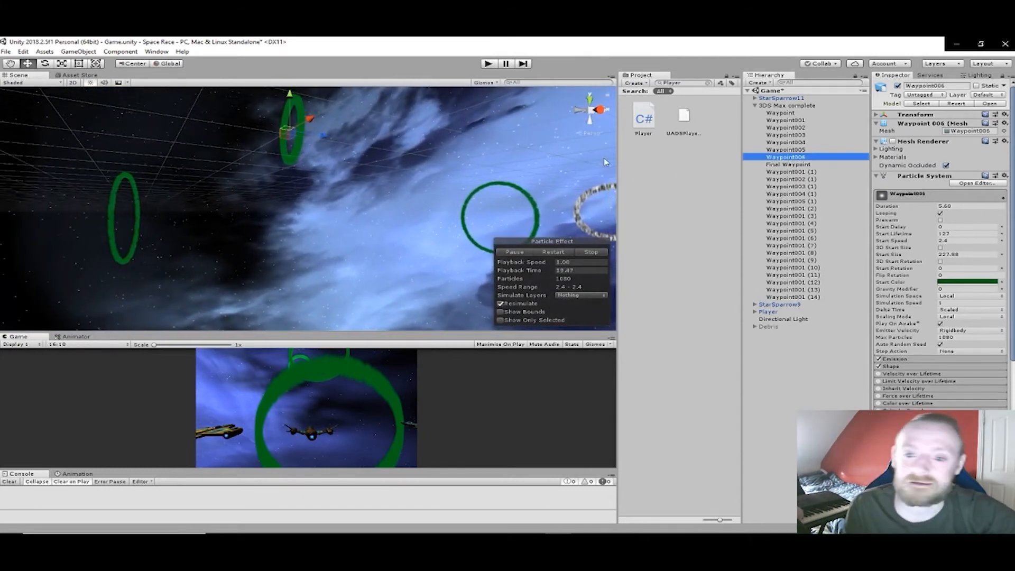
{"action": "right_click_drag", "start_coordinate": [474, 163], "coordinate": [153, 172]}
{"action": "left_click", "coordinate": [782, 150]}
{"action": "left_click", "coordinate": [783, 142]}
{"action": "left_click", "coordinate": [784, 134]}
{"action": "left_click", "coordinate": [786, 121]}
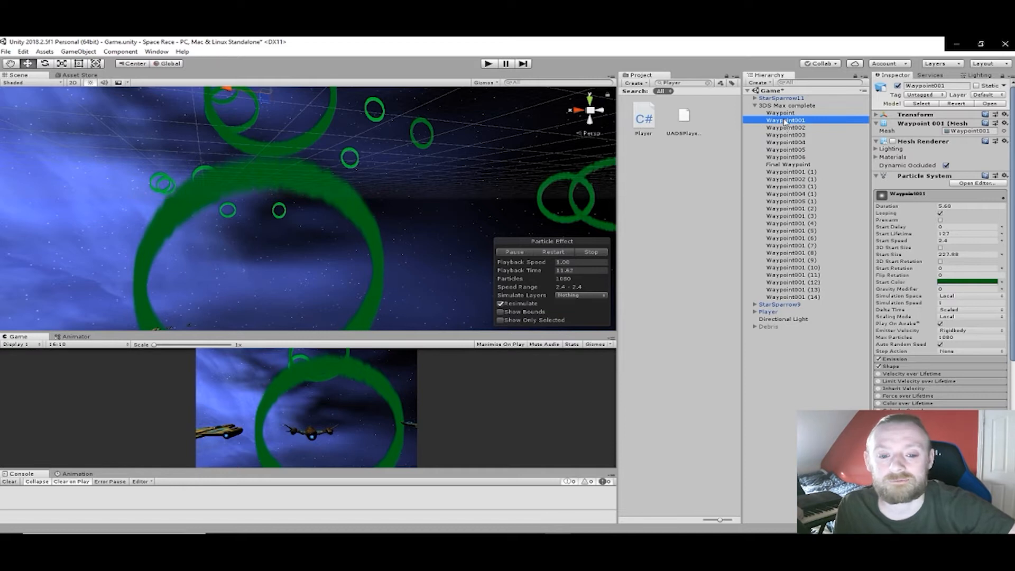
- Focus on the first Waypoint ring and examine the layout of the whole ring course from above
{"action": "left_click", "coordinate": [784, 114]}
{"action": "right_click_drag", "start_coordinate": [544, 158], "coordinate": [482, 204]}
{"action": "mouse_move", "coordinate": [483, 206]}
{"action": "middle_mouse_down"}
{"action": "mouse_move", "coordinate": [475, 273]}
{"action": "mouse_move", "coordinate": [452, 258]}
{"action": "middle_mouse_up"}
{"action": "middle_click_drag", "start_coordinate": [449, 189], "coordinate": [446, 283]}
{"action": "middle_click_drag", "start_coordinate": [445, 204], "coordinate": [440, 256]}
{"action": "middle_click_drag", "start_coordinate": [439, 122], "coordinate": [425, 251]}
{"action": "right_click_drag", "start_coordinate": [421, 212], "coordinate": [422, 279]}
{"action": "scroll", "coordinate": [410, 243], "scroll_direction": "down", "scroll_amount": 8}
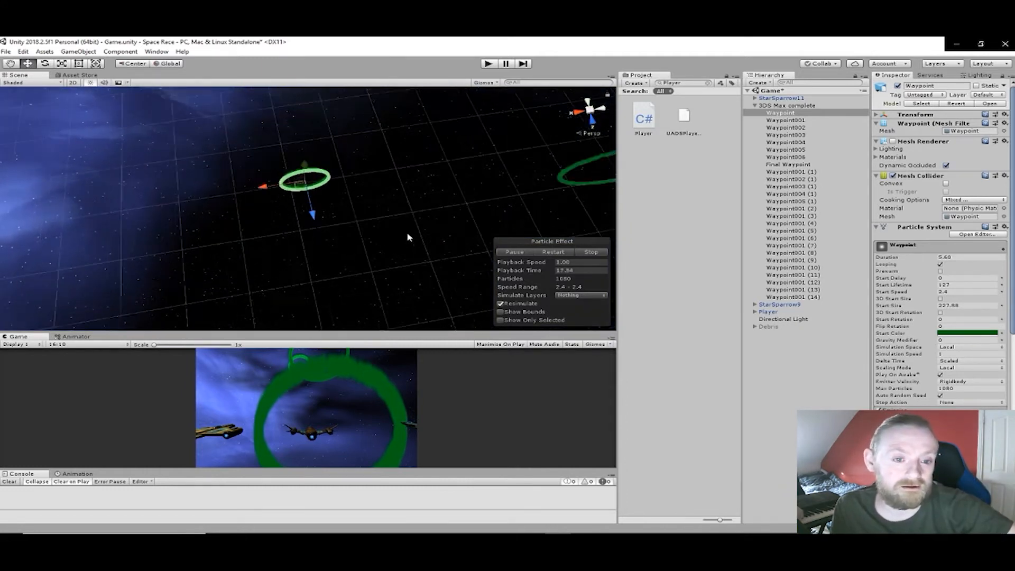
{"action": "scroll", "coordinate": [402, 214], "scroll_direction": "down", "scroll_amount": 5}
{"action": "middle_click_drag", "start_coordinate": [374, 167], "coordinate": [393, 373]}
{"action": "right_click_drag", "start_coordinate": [364, 224], "coordinate": [356, 275]}
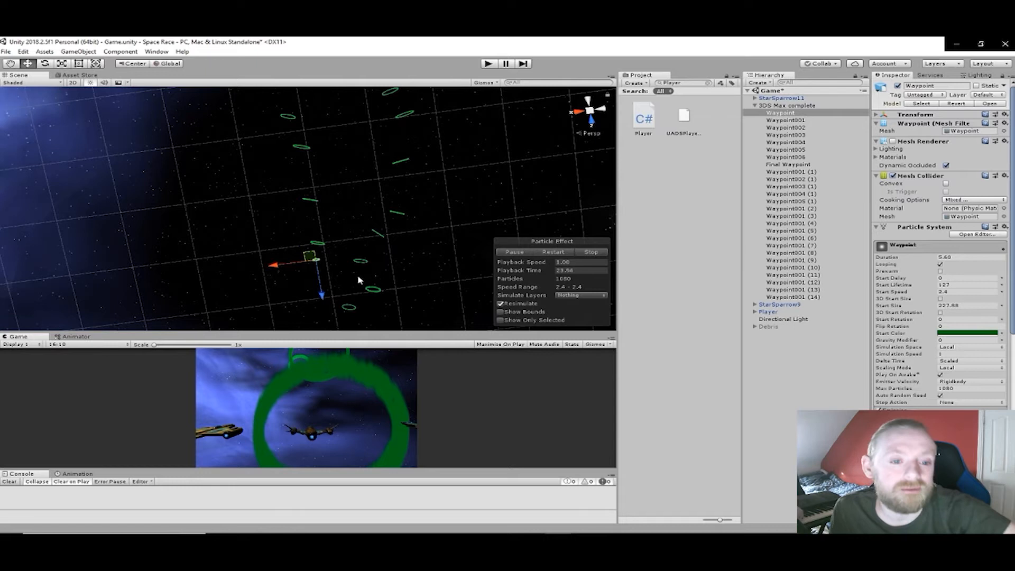
{"action": "right_click_drag", "start_coordinate": [360, 240], "coordinate": [353, 219]}
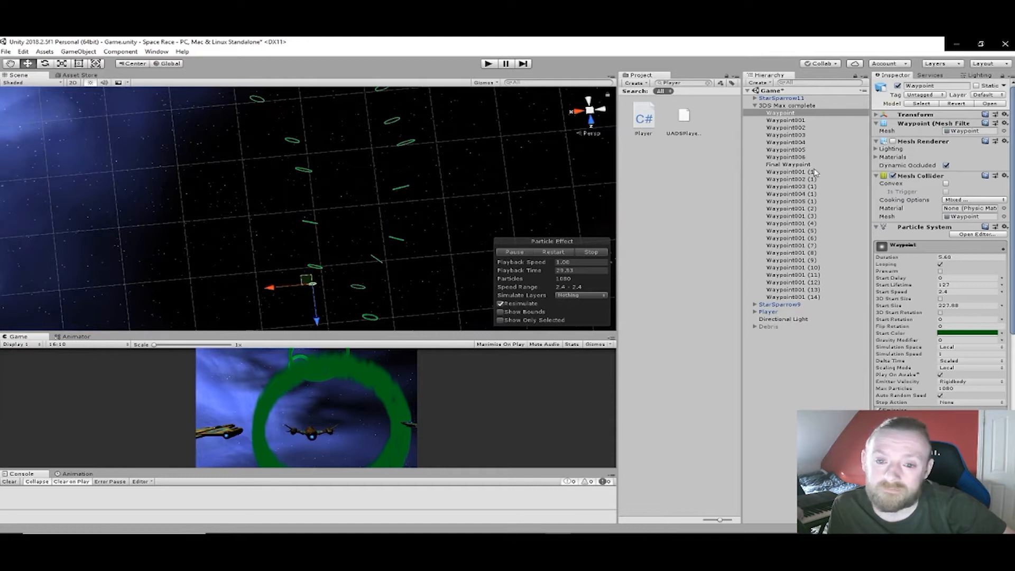
- Create an empty child object under Waypoint and rename it erer
{"action": "right_click", "coordinate": [777, 366]}
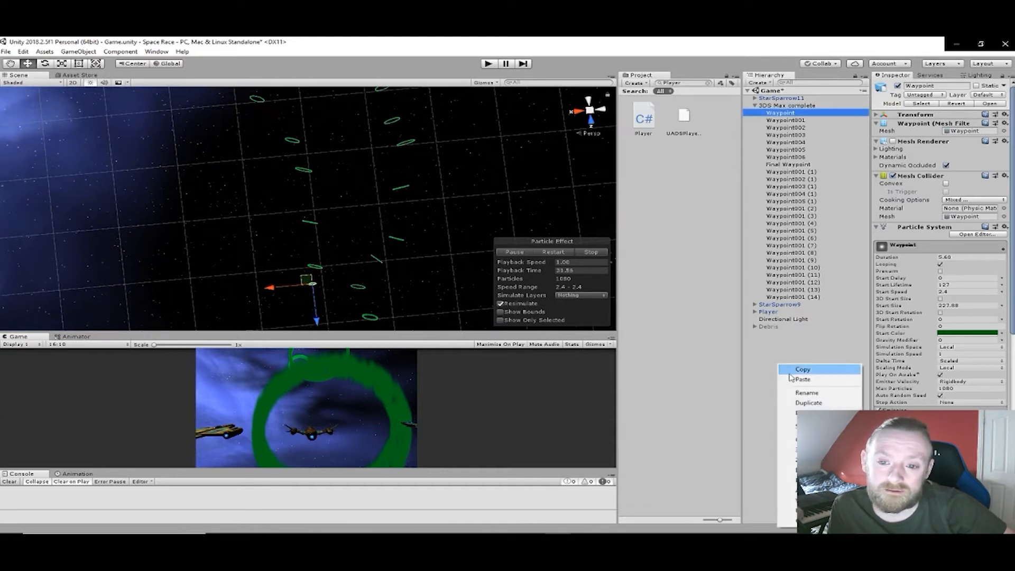
{"action": "left_click", "coordinate": [819, 439]}
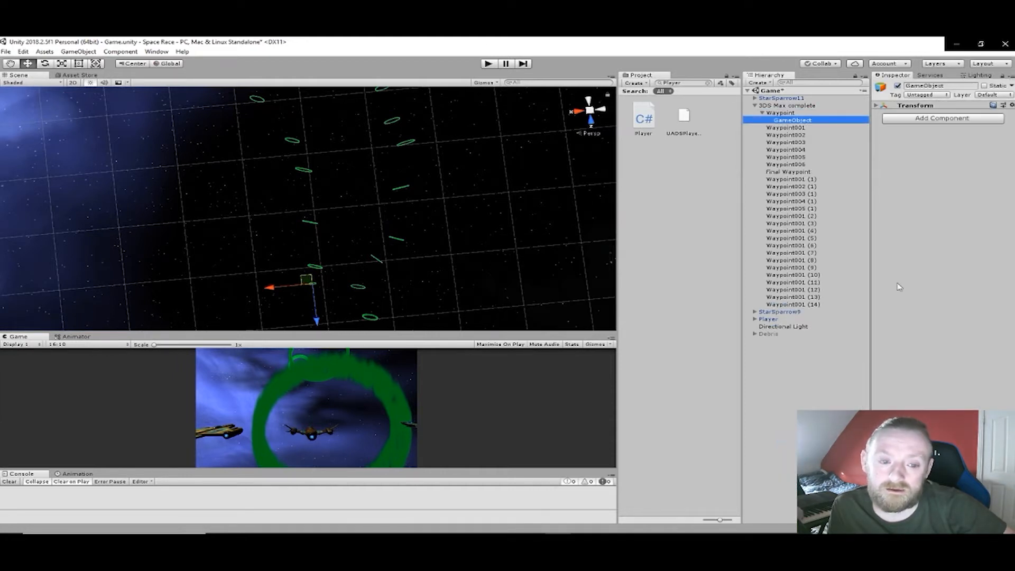
{"action": "left_click", "coordinate": [877, 106]}
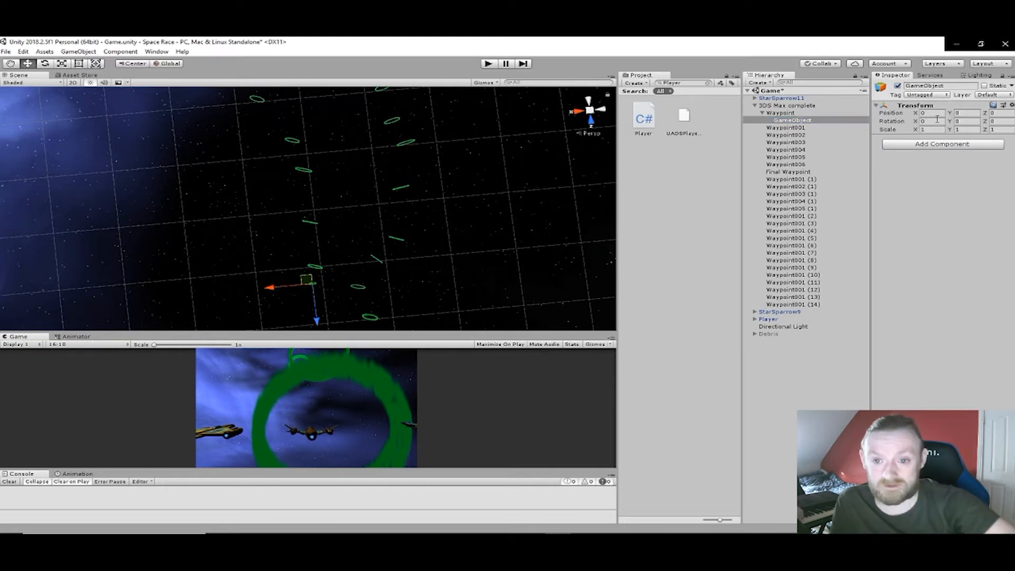
{"action": "left_click", "coordinate": [950, 87]}
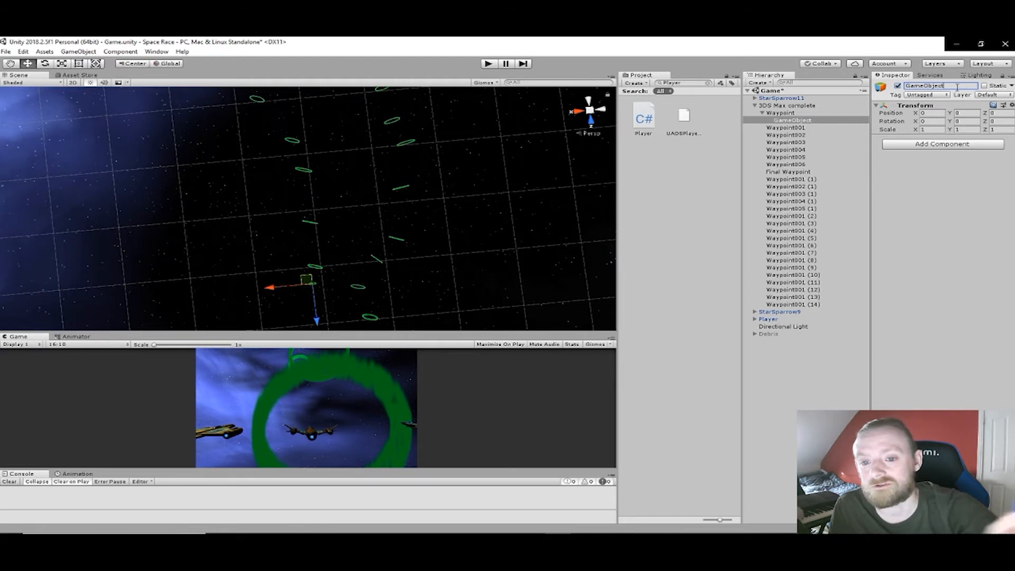
{"action": "type", "text": "E"}
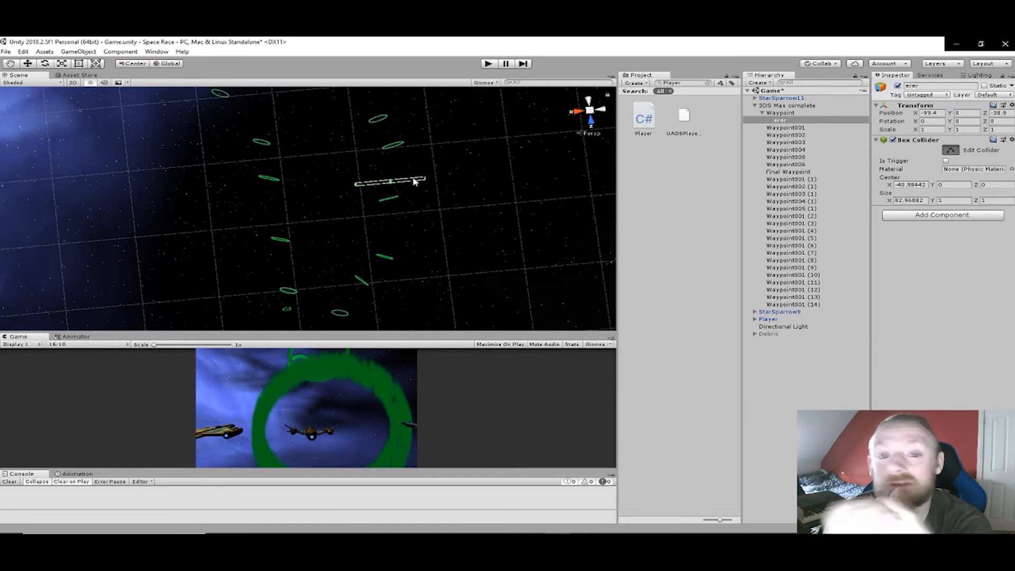
- Widen the erer box collider across both rows of rings to about 249.7 on X, and undo the extra vertical stretch
{"action": "left_click_drag", "start_coordinate": [280, 191], "coordinate": [242, 191]}
{"action": "scroll", "coordinate": [334, 228], "scroll_direction": "down", "scroll_amount": 3}
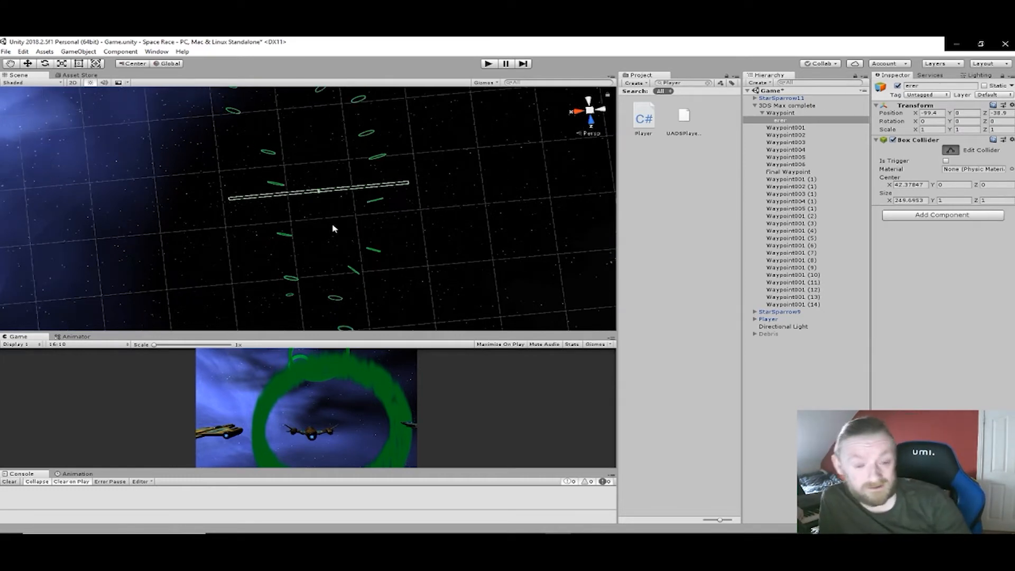
{"action": "middle_click_drag", "start_coordinate": [317, 205], "coordinate": [326, 138]}
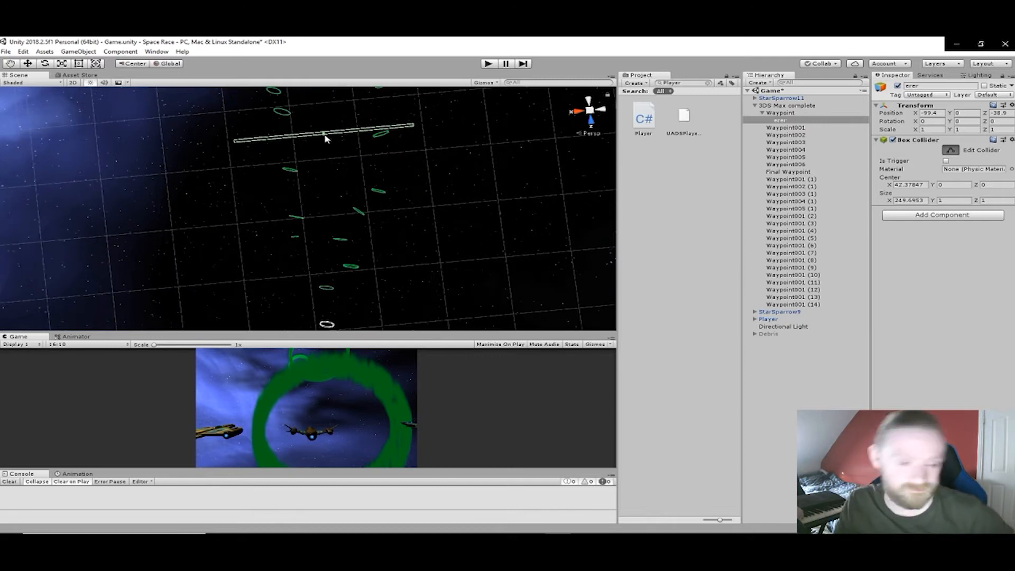
{"action": "left_click_drag", "start_coordinate": [323, 136], "coordinate": [326, 185]}
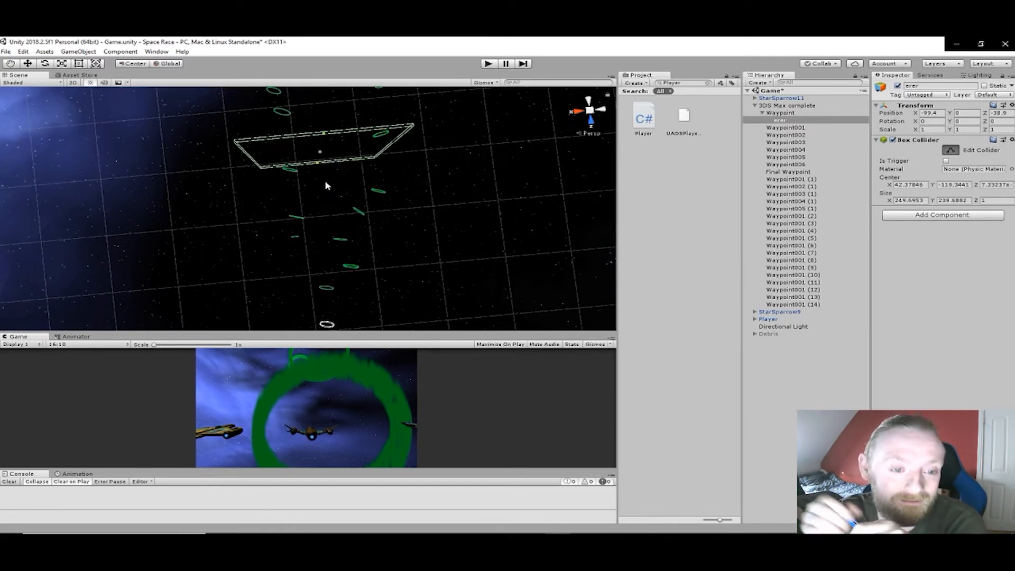
{"action": "key", "text": "ctrl+z"}
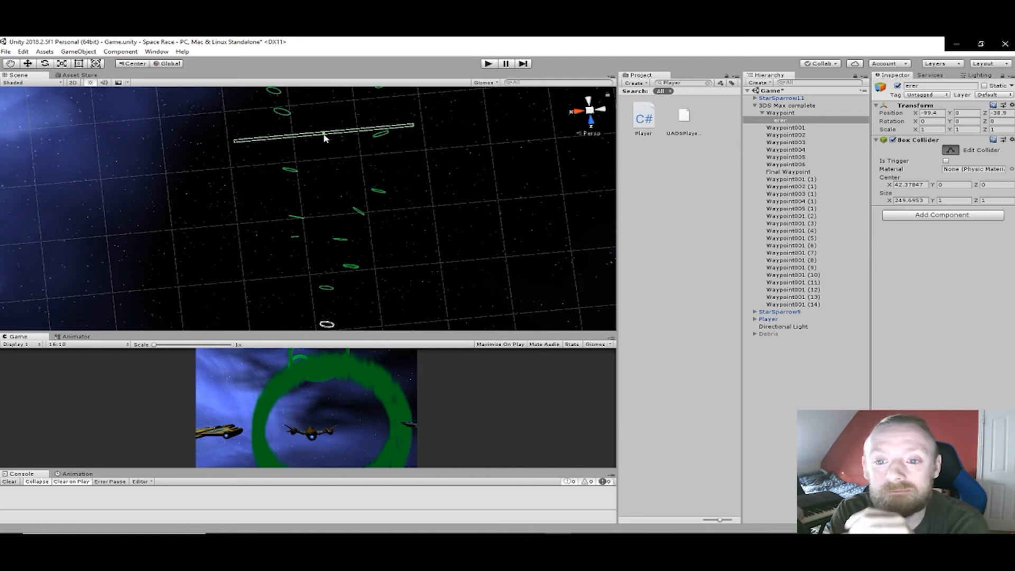
- Stretch the box collider lengthwise along the ring course to about 145.6 on Z
{"action": "left_click_drag", "start_coordinate": [326, 141], "coordinate": [324, 113]}
{"action": "key", "text": "f"}
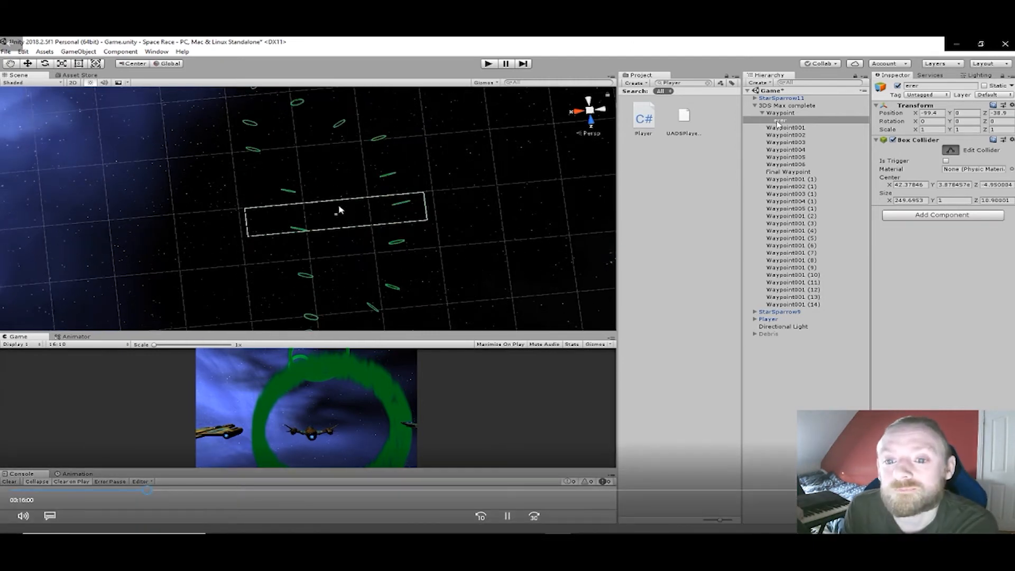
{"action": "left_click_drag", "start_coordinate": [336, 208], "coordinate": [328, 100]}
{"action": "middle_click_drag", "start_coordinate": [328, 100], "coordinate": [343, 207]}
{"action": "left_click_drag", "start_coordinate": [337, 184], "coordinate": [336, 151]}
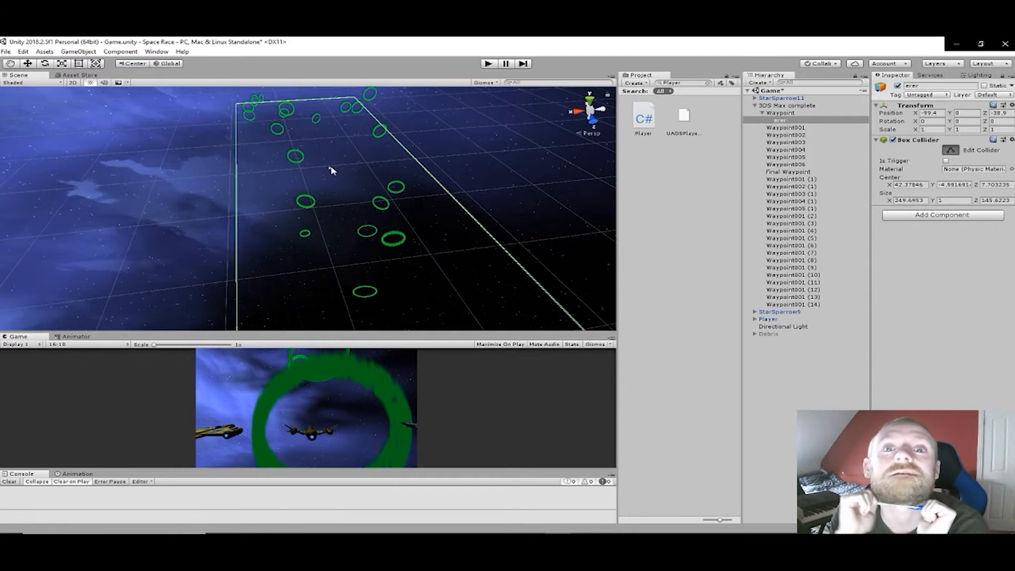
- Extend the box collider's height to about 109.8 on Y around the waypoint rings
{"action": "left_click_drag", "start_coordinate": [330, 168], "coordinate": [329, 141]}
{"action": "middle_click_drag", "start_coordinate": [341, 213], "coordinate": [339, 142]}
{"action": "right_click_drag", "start_coordinate": [352, 202], "coordinate": [357, 151]}
{"action": "middle_click_drag", "start_coordinate": [347, 211], "coordinate": [297, 152]}
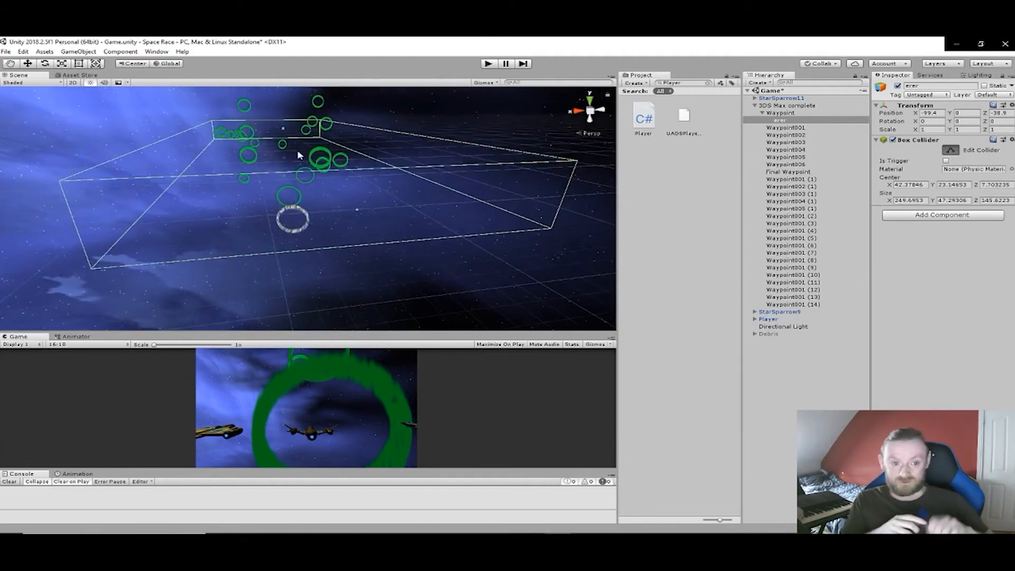
{"action": "left_click_drag", "start_coordinate": [284, 131], "coordinate": [288, 98]}
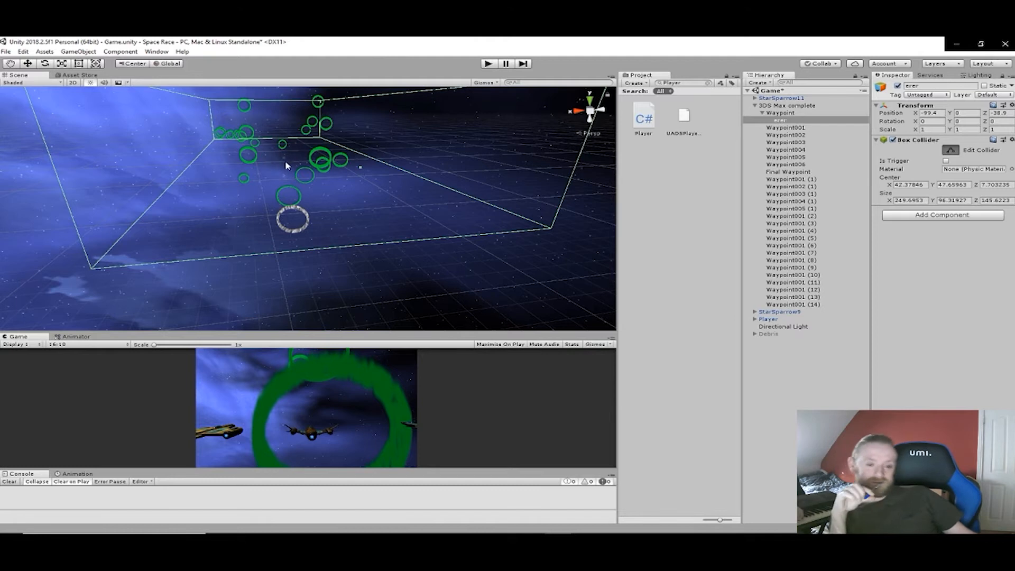
{"action": "left_click_drag", "start_coordinate": [284, 160], "coordinate": [284, 166]}
{"action": "middle_click_drag", "start_coordinate": [285, 195], "coordinate": [287, 169]}
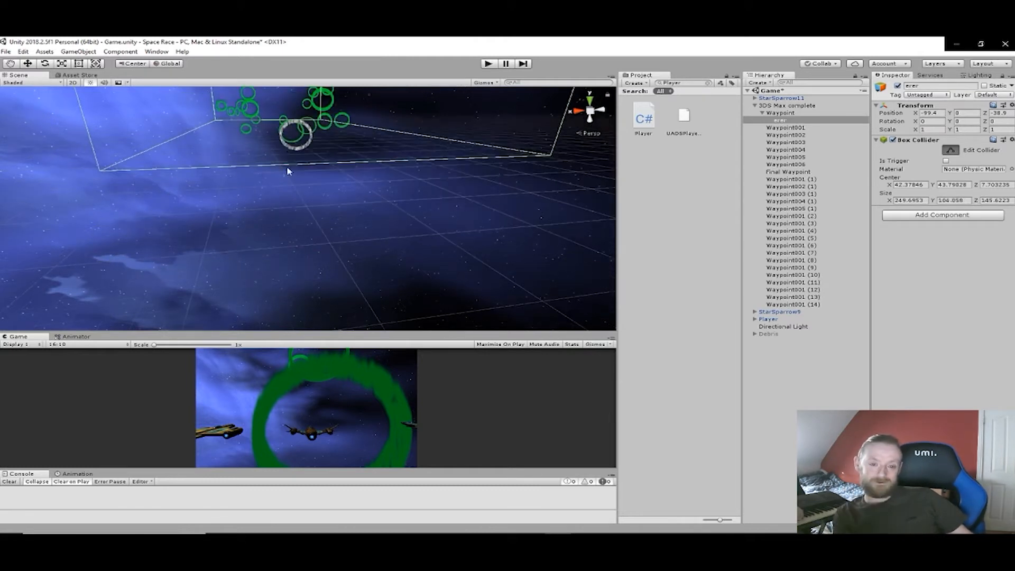
{"action": "right_click_drag", "start_coordinate": [287, 169], "coordinate": [290, 136]}
- Inspect the enlarged box collider from several angles to check how it encloses the waypoint rings
{"action": "middle_click_drag", "start_coordinate": [282, 183], "coordinate": [289, 226]}
{"action": "left_click_drag", "start_coordinate": [287, 203], "coordinate": [288, 206]}
{"action": "middle_click_drag", "start_coordinate": [287, 206], "coordinate": [295, 258]}
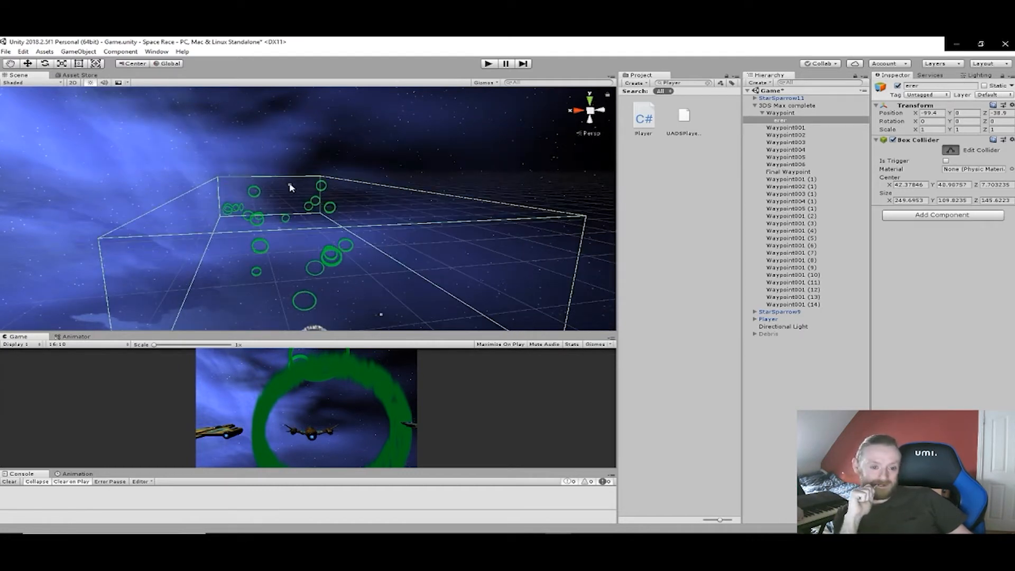
{"action": "middle_click_drag", "start_coordinate": [291, 187], "coordinate": [299, 202]}
{"action": "left_click_drag", "start_coordinate": [299, 202], "coordinate": [299, 239], "text": "alt"}
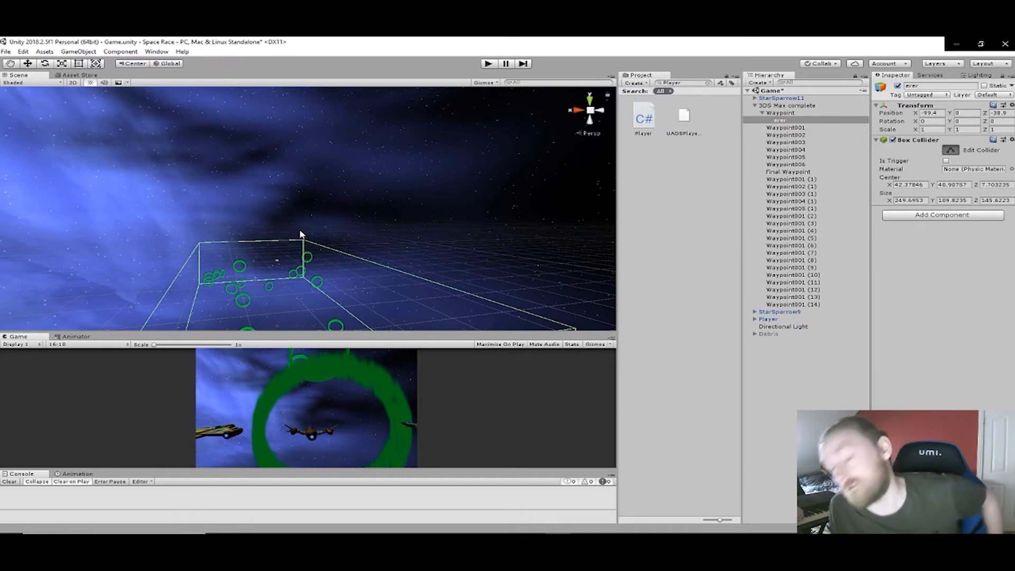
{"action": "middle_click_drag", "start_coordinate": [352, 234], "coordinate": [338, 166]}
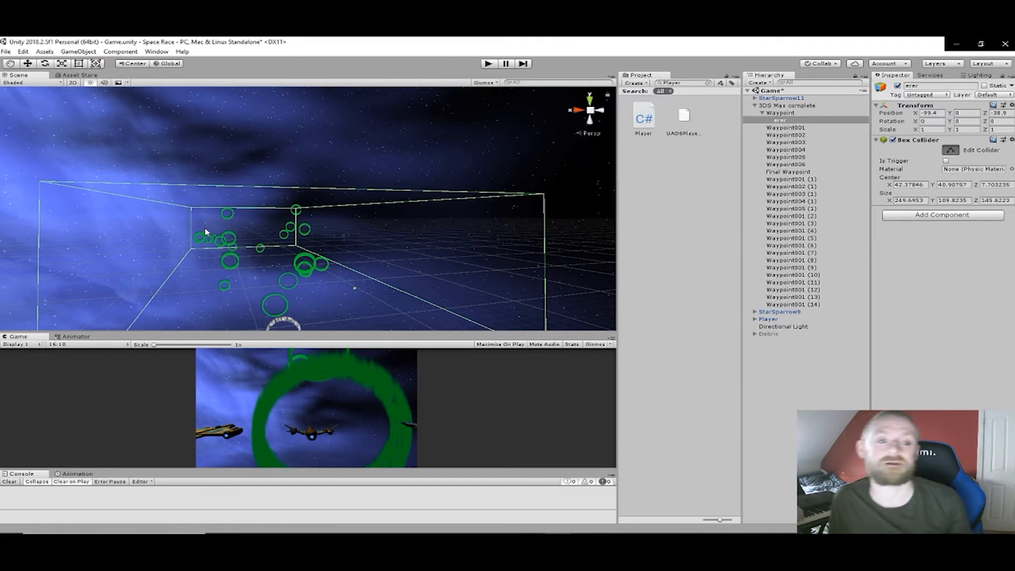
{"action": "middle_click_drag", "start_coordinate": [277, 243], "coordinate": [269, 221]}
{"action": "right_click_drag", "start_coordinate": [296, 233], "coordinate": [258, 241]}
{"action": "middle_click_drag", "start_coordinate": [258, 242], "coordinate": [294, 301]}
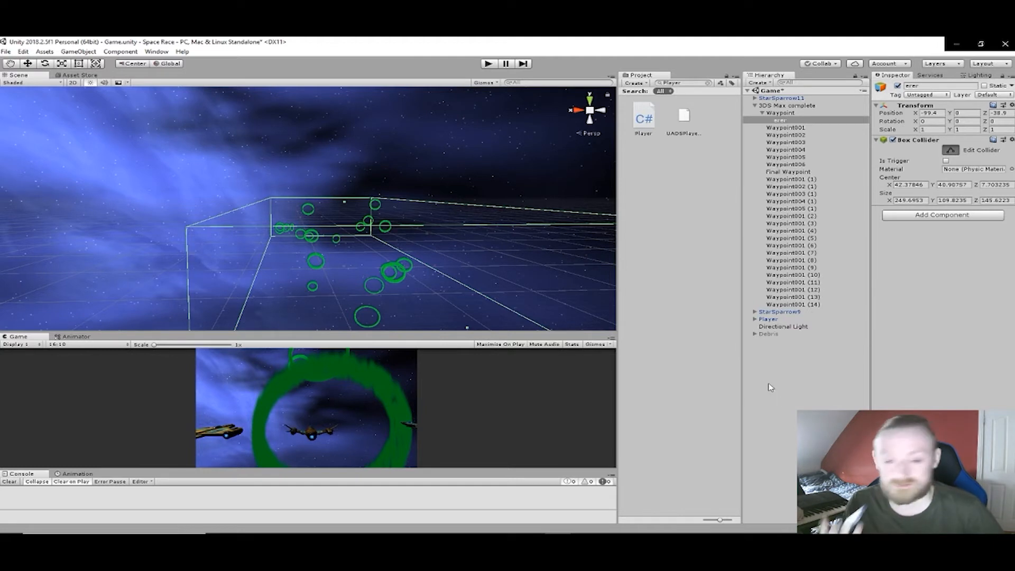
- Add a Particle System component to erer and set its start color to red F61414
{"action": "left_click", "coordinate": [951, 214]}
{"action": "type", "text": "particle"}
{"action": "key", "text": "Return"}
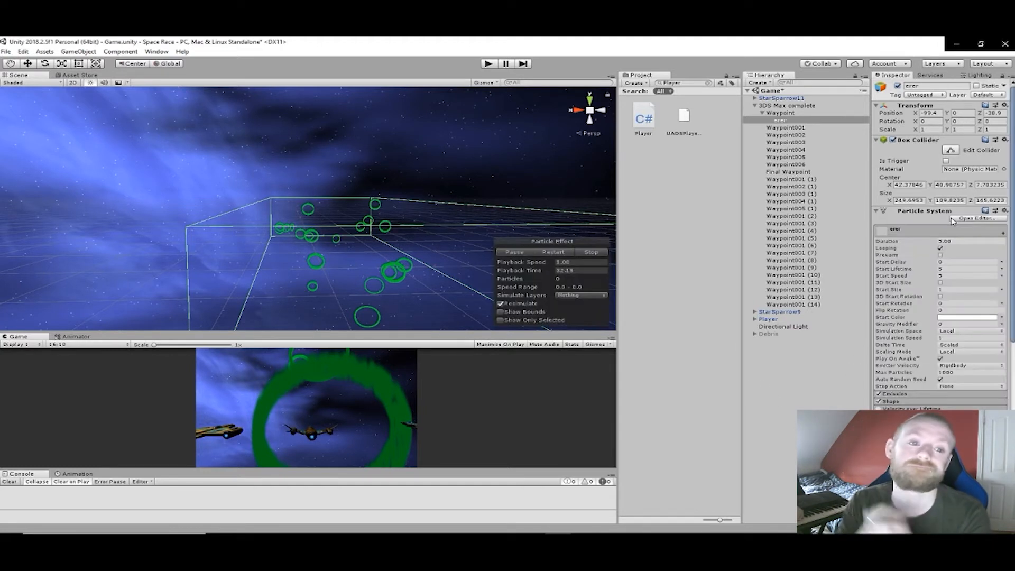
{"action": "left_click", "coordinate": [965, 318]}
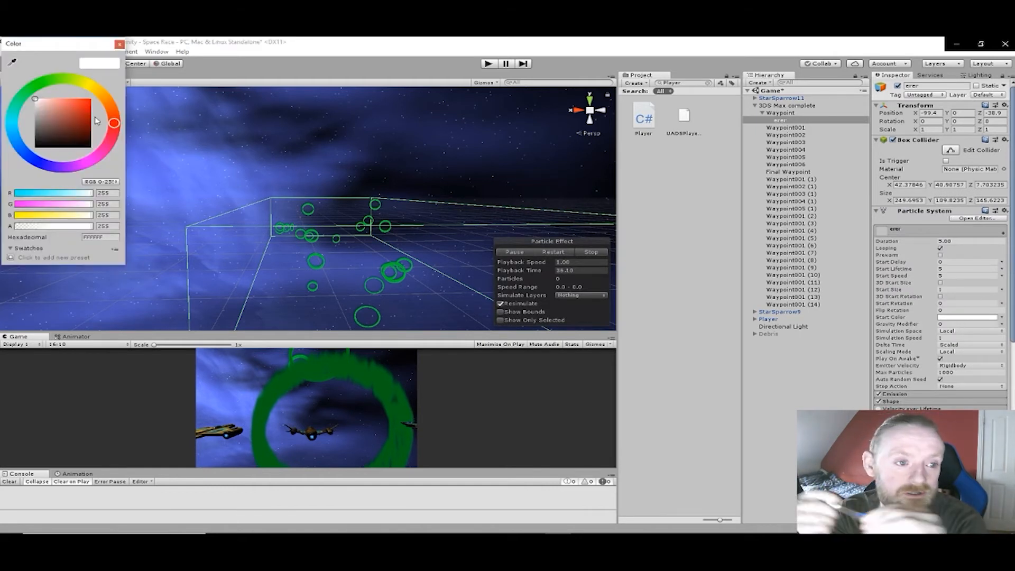
{"action": "left_click", "coordinate": [87, 100]}
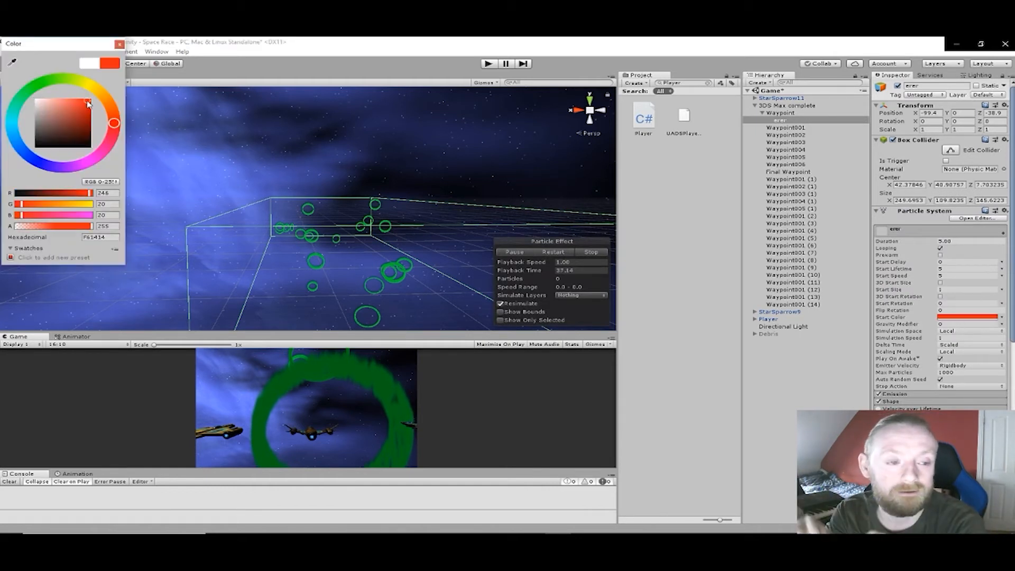
{"action": "left_click", "coordinate": [120, 45]}
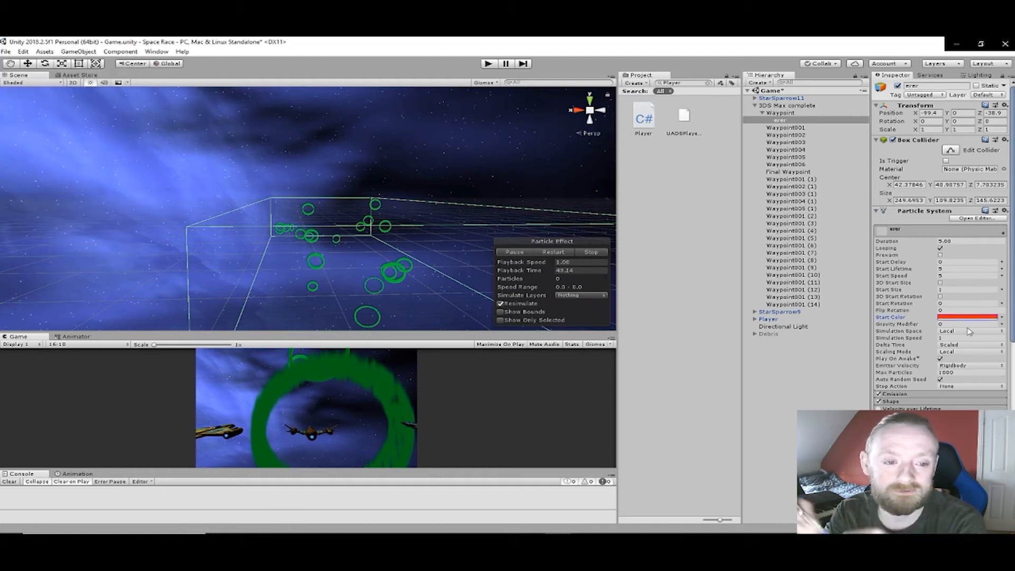
- Set the emitter shape of erer's particle system to Box
{"action": "left_click", "coordinate": [909, 402]}
{"action": "scroll", "coordinate": [976, 401], "scroll_direction": "down", "scroll_amount": 5}
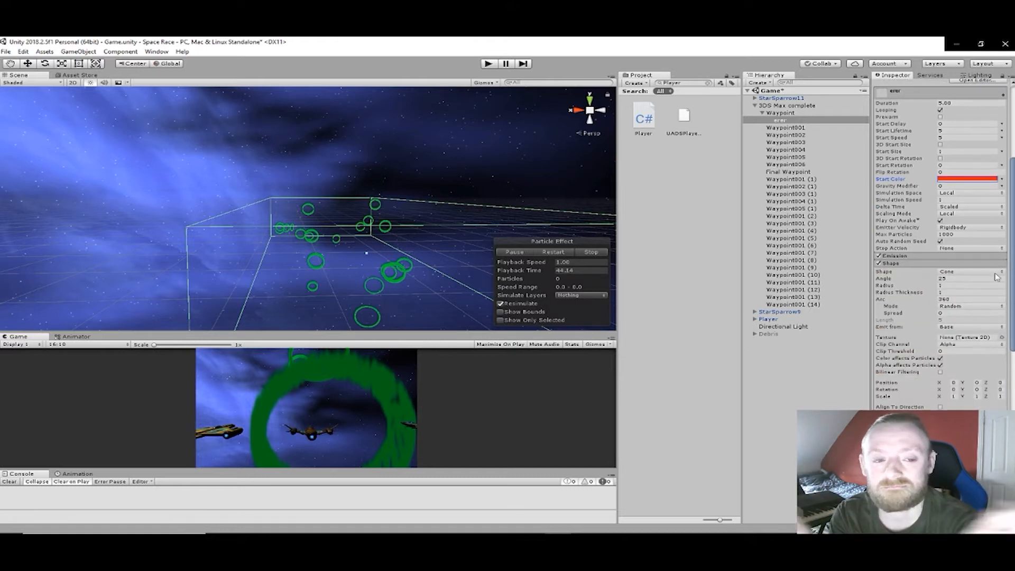
{"action": "left_click", "coordinate": [976, 271]}
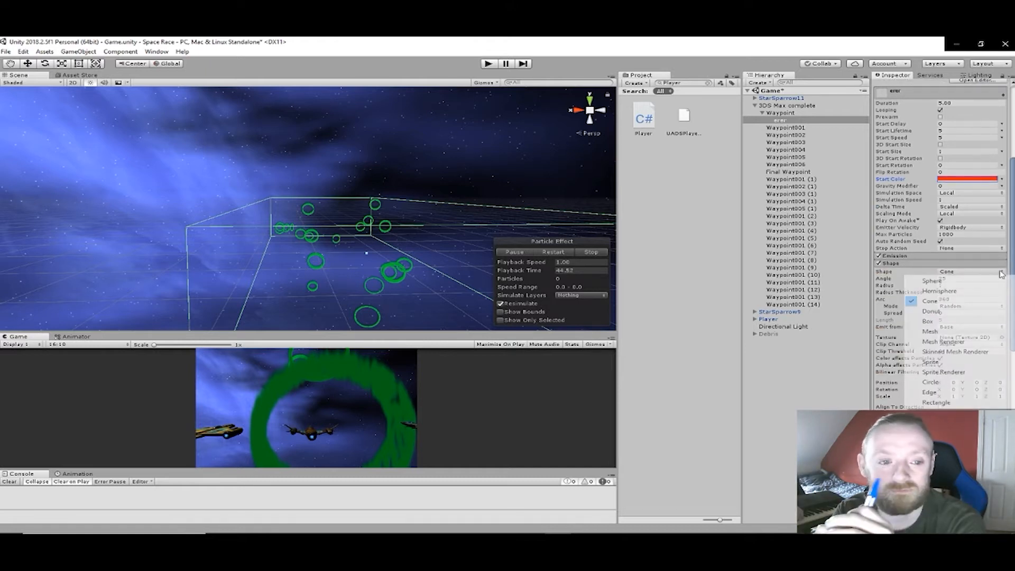
{"action": "left_click", "coordinate": [945, 320]}
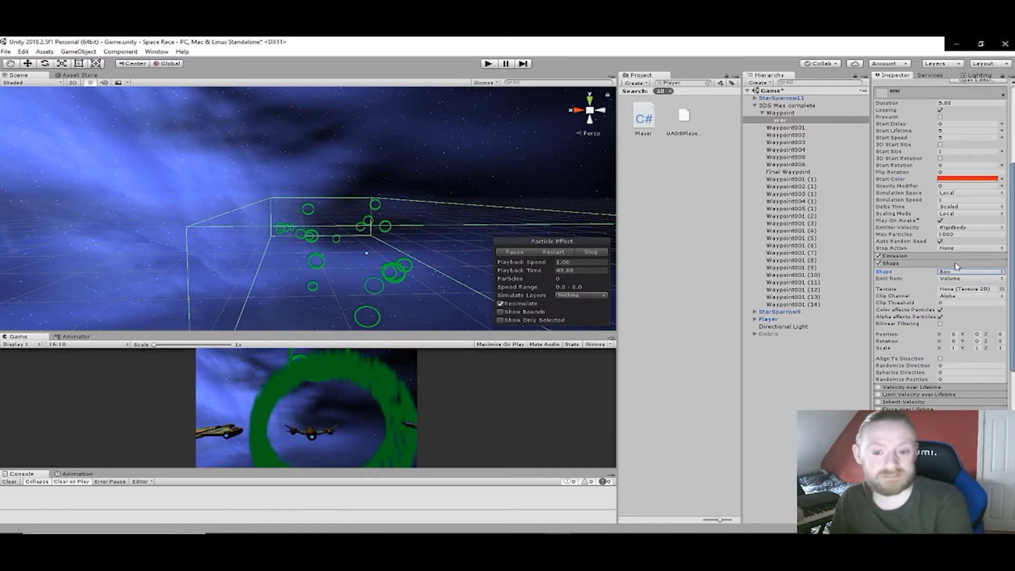
- Assign the Default-Particle texture to the emitter shape and open the related console error
{"action": "left_click", "coordinate": [1001, 289]}
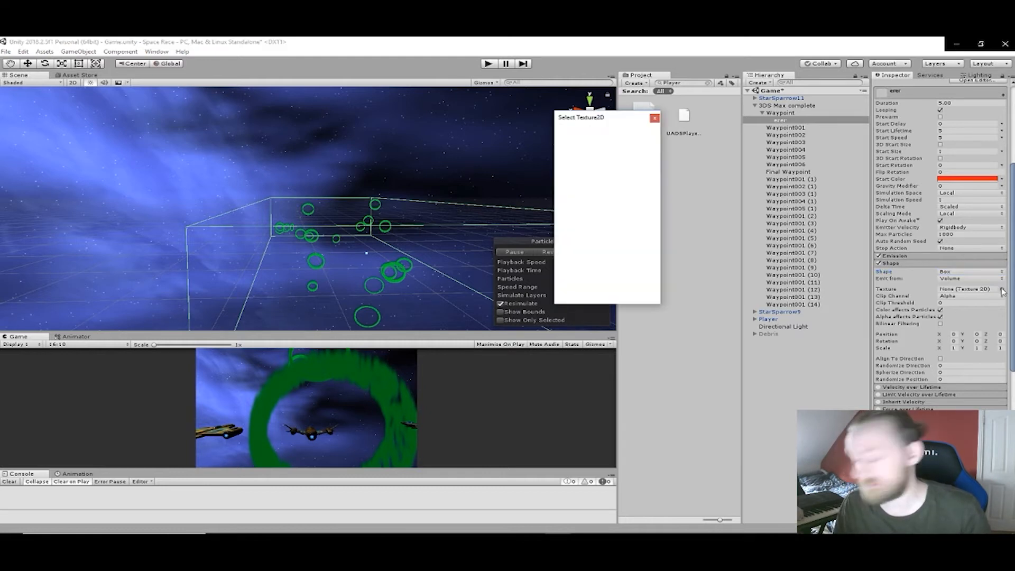
{"action": "scroll", "coordinate": [611, 211], "scroll_direction": "down", "scroll_amount": 3}
{"action": "scroll", "coordinate": [611, 210], "scroll_direction": "down", "scroll_amount": 8}
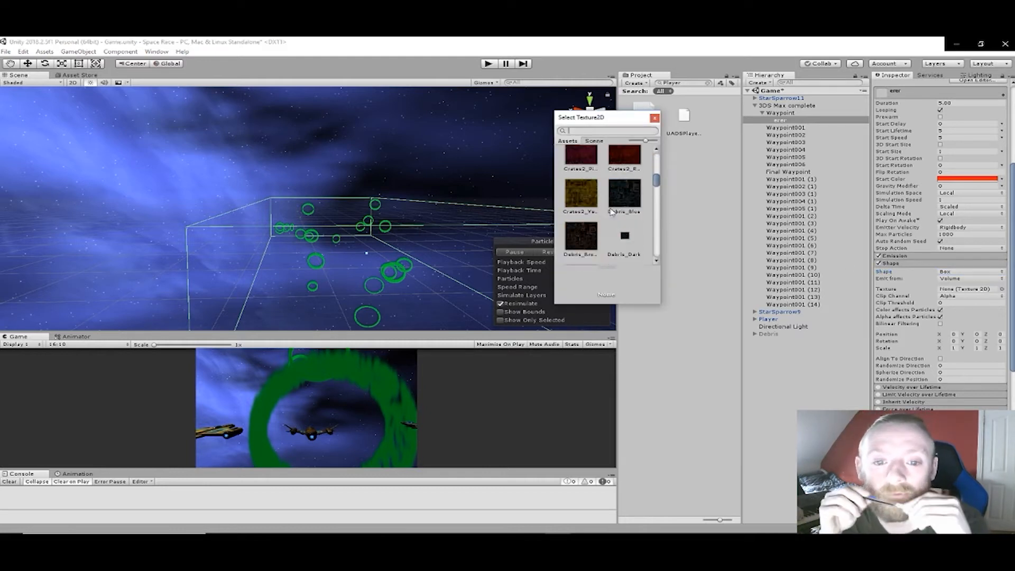
{"action": "scroll", "coordinate": [611, 213], "scroll_direction": "down", "scroll_amount": 8}
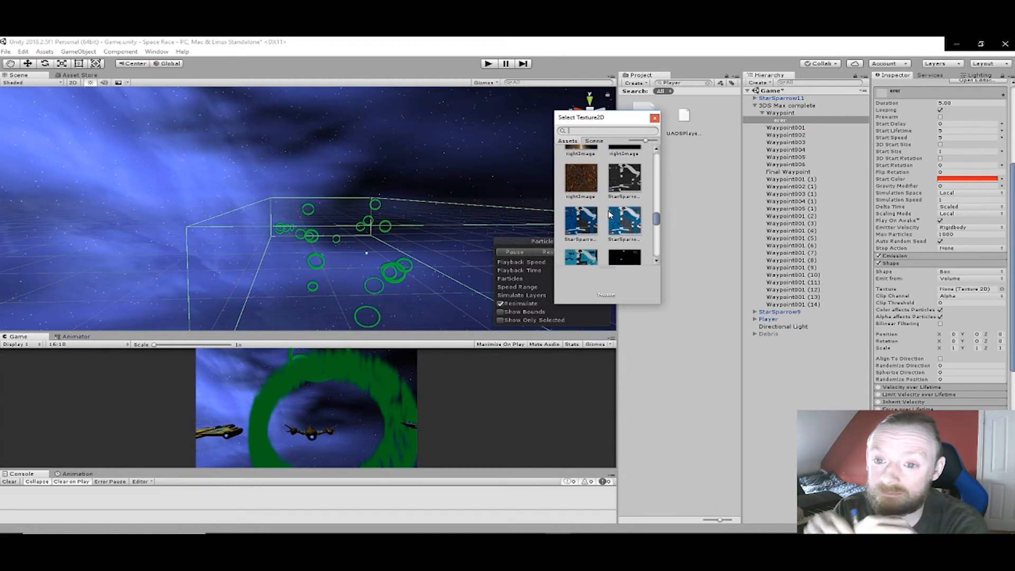
{"action": "scroll", "coordinate": [611, 213], "scroll_direction": "down", "scroll_amount": 5}
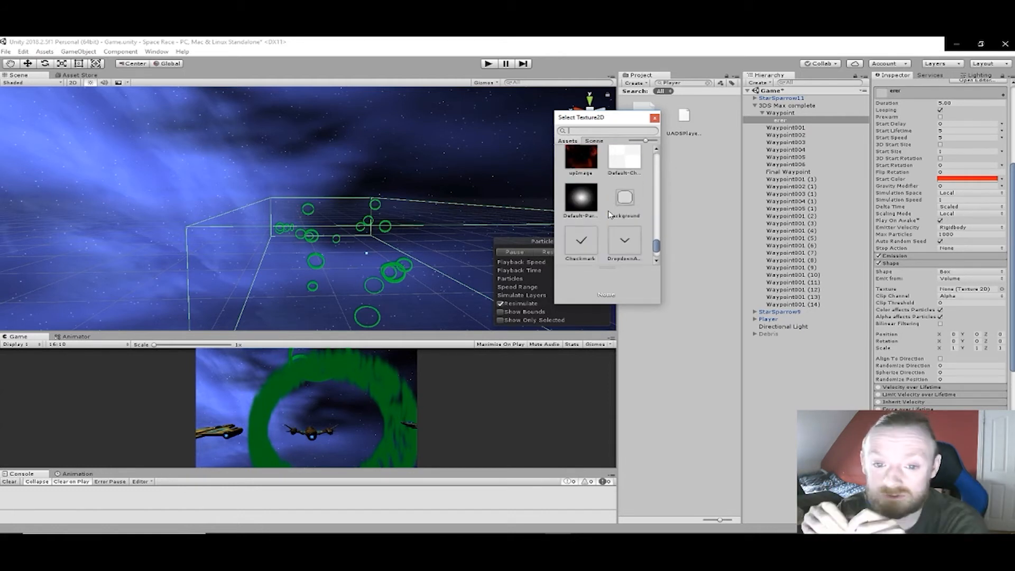
{"action": "double_click", "coordinate": [589, 209]}
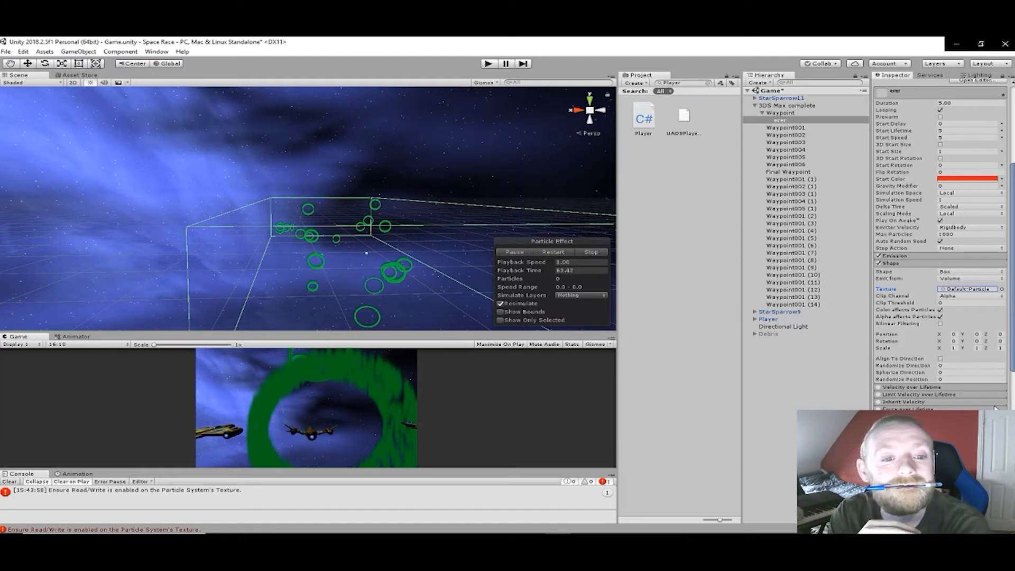
{"action": "scroll", "coordinate": [949, 314], "scroll_direction": "up", "scroll_amount": 5}
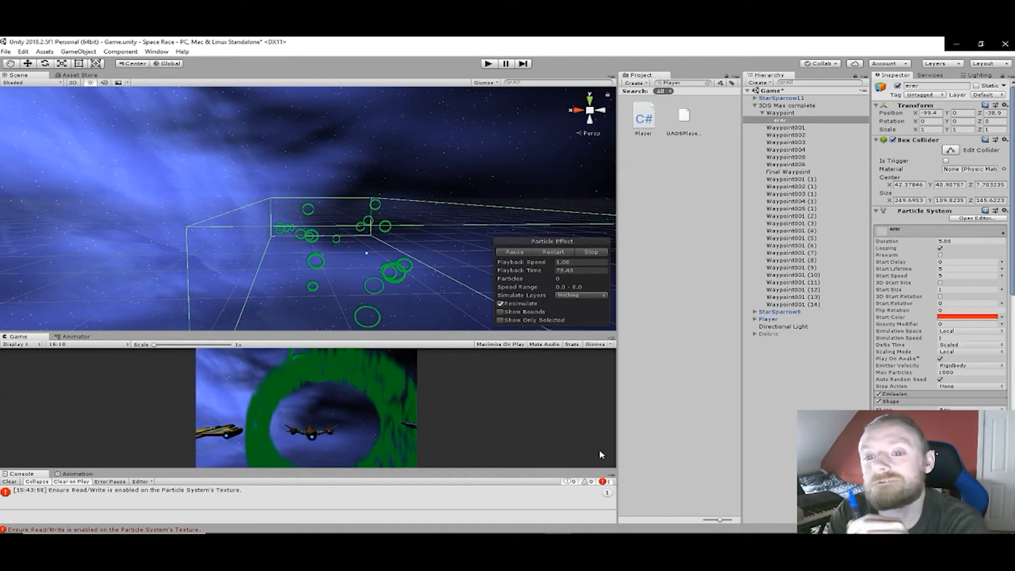
{"action": "left_click", "coordinate": [170, 492]}
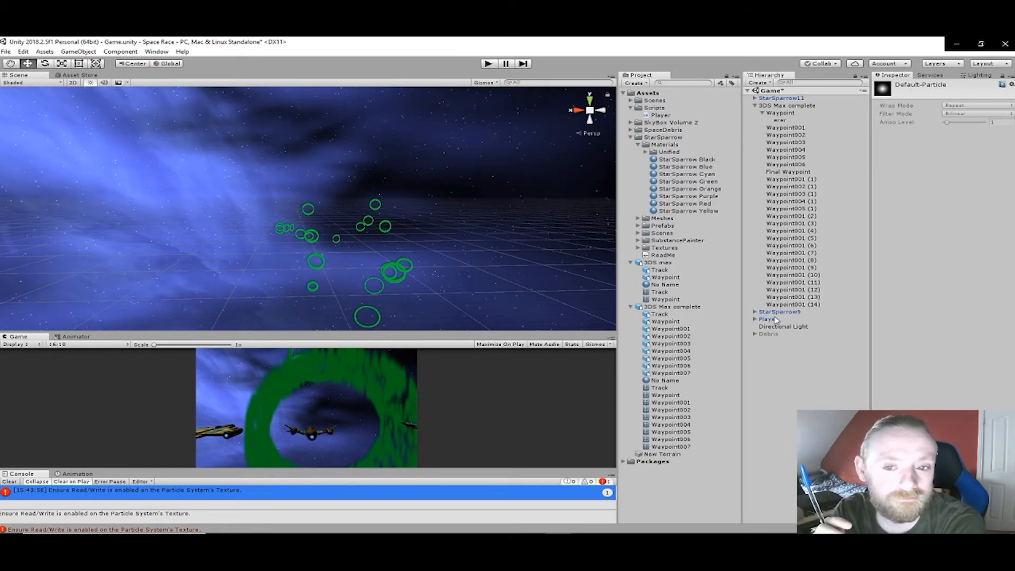
- Move erer out of the Waypoint object to the root of the scene and rename it Outer Boundary
{"action": "left_click", "coordinate": [781, 121]}
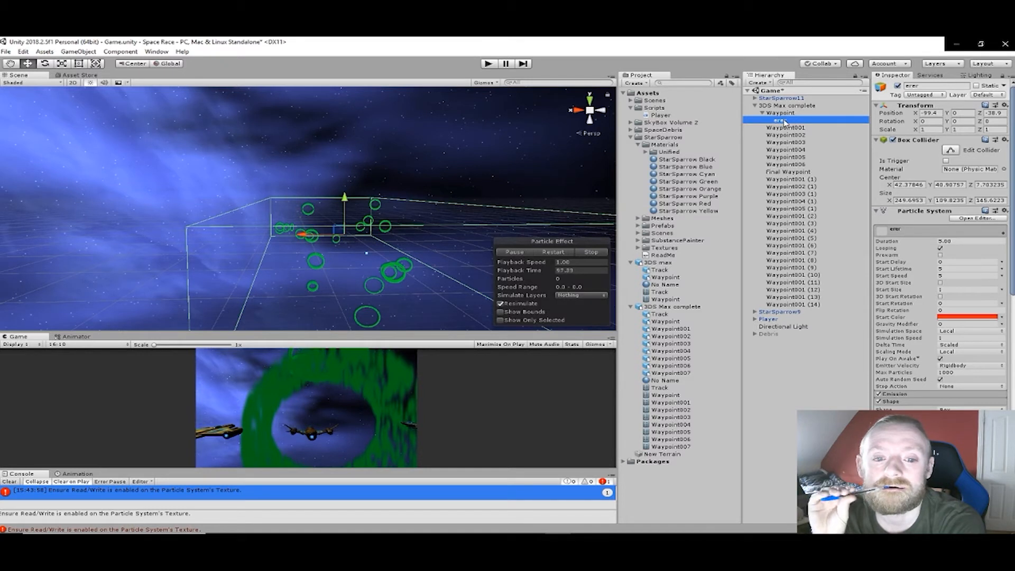
{"action": "left_click_drag", "start_coordinate": [785, 123], "coordinate": [787, 366]}
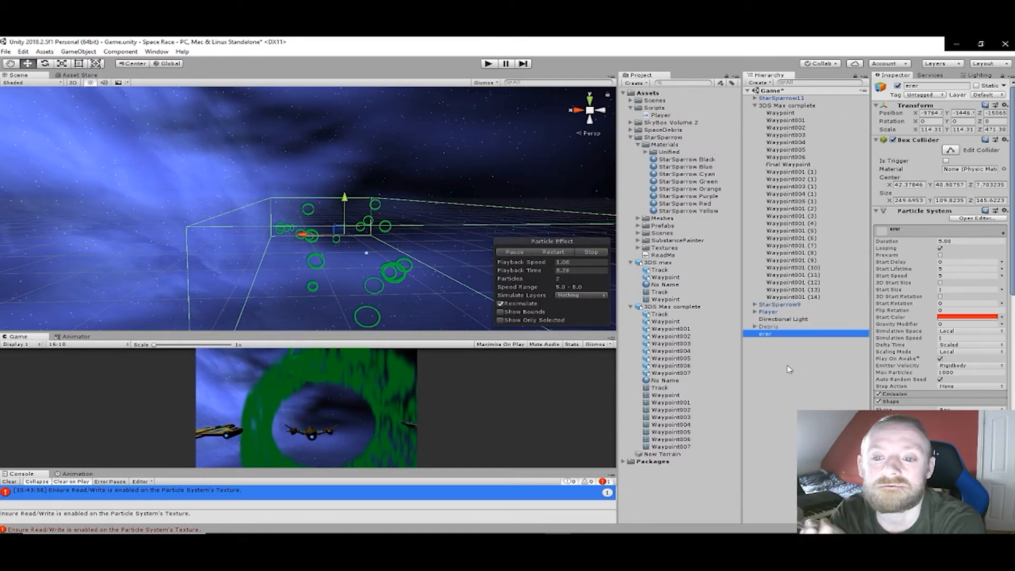
{"action": "left_click", "coordinate": [755, 105]}
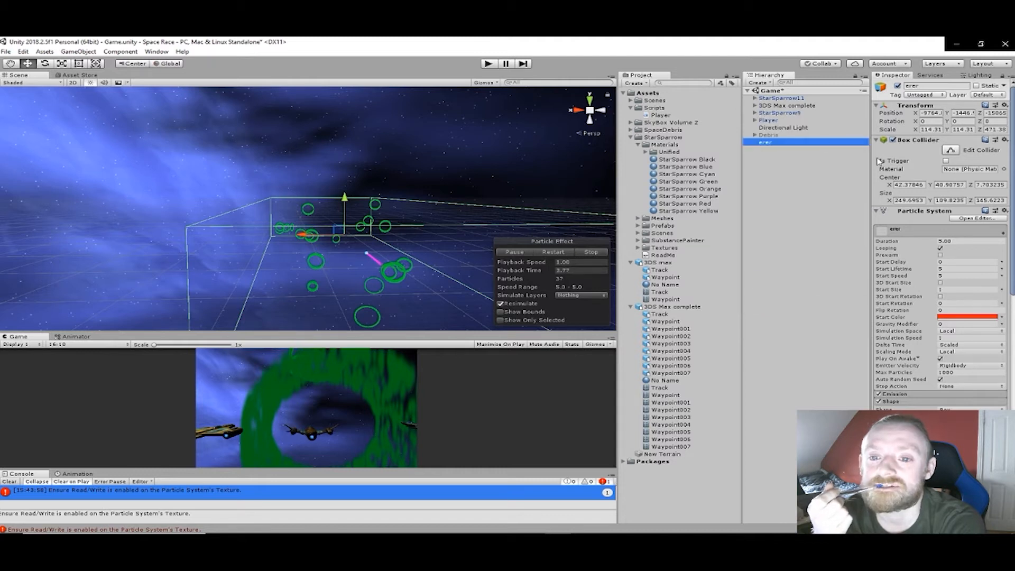
{"action": "left_click", "coordinate": [933, 86]}
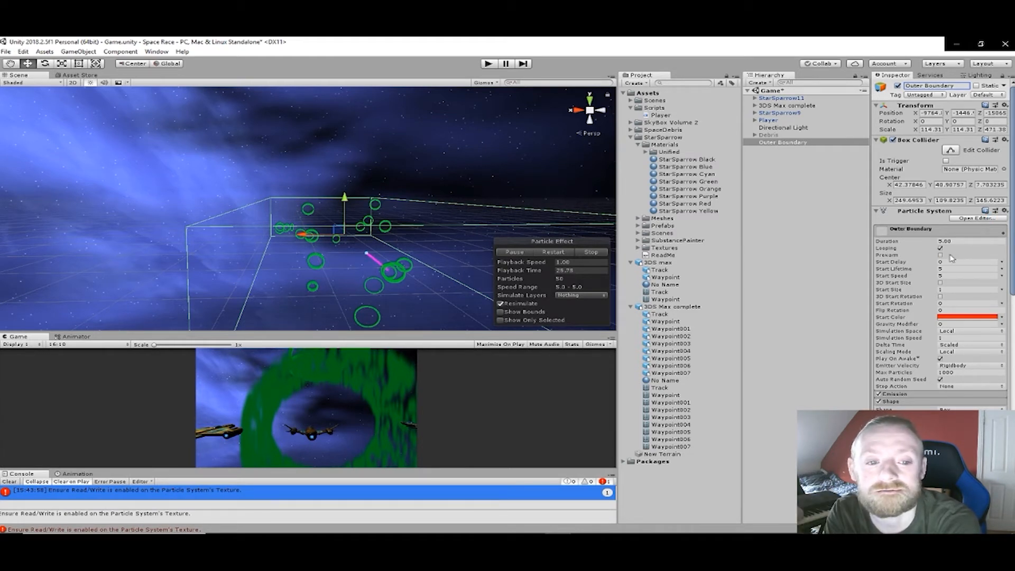
- Reassign the Default-Particle texture to Outer Boundary's emitter shape and open the console error about the particle texture
{"action": "scroll", "coordinate": [972, 302], "scroll_direction": "down", "scroll_amount": 5}
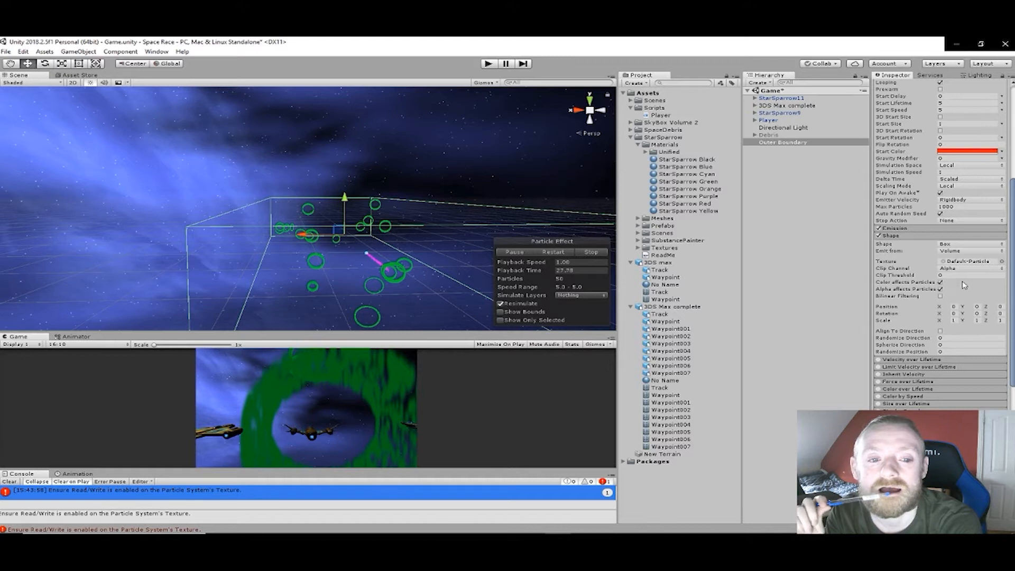
{"action": "left_click", "coordinate": [1001, 262]}
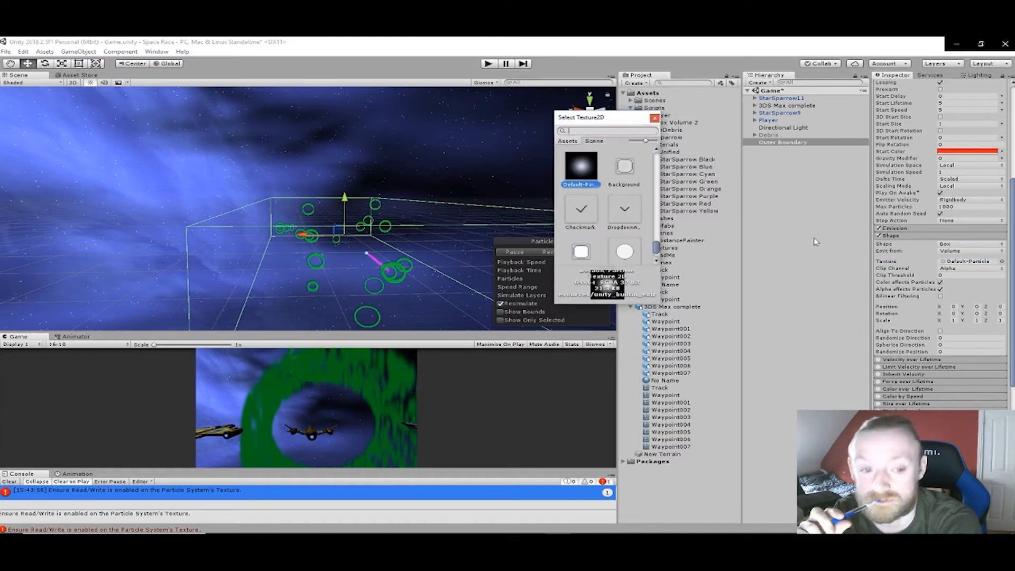
{"action": "double_click", "coordinate": [582, 170]}
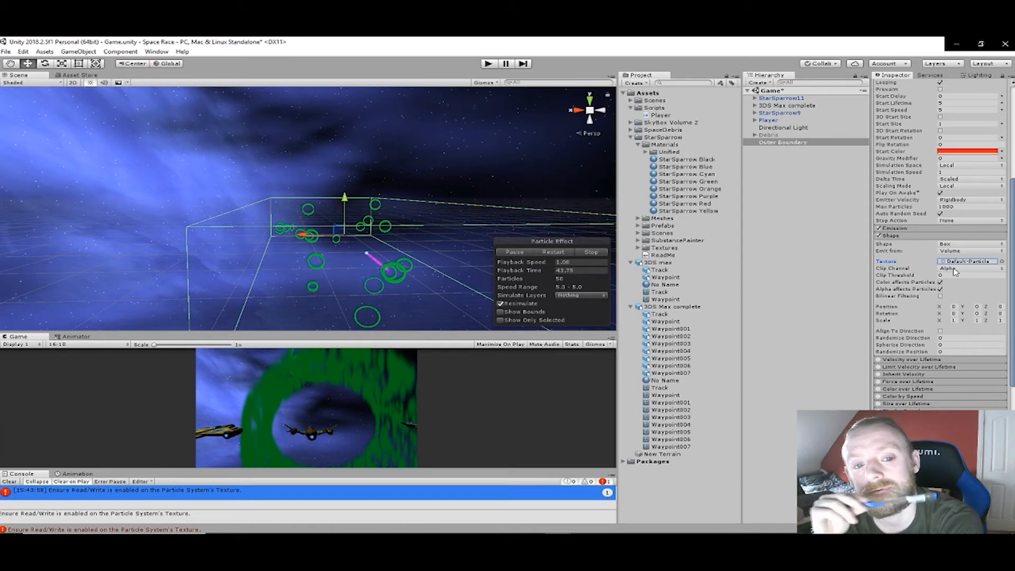
{"action": "left_click", "coordinate": [271, 498]}
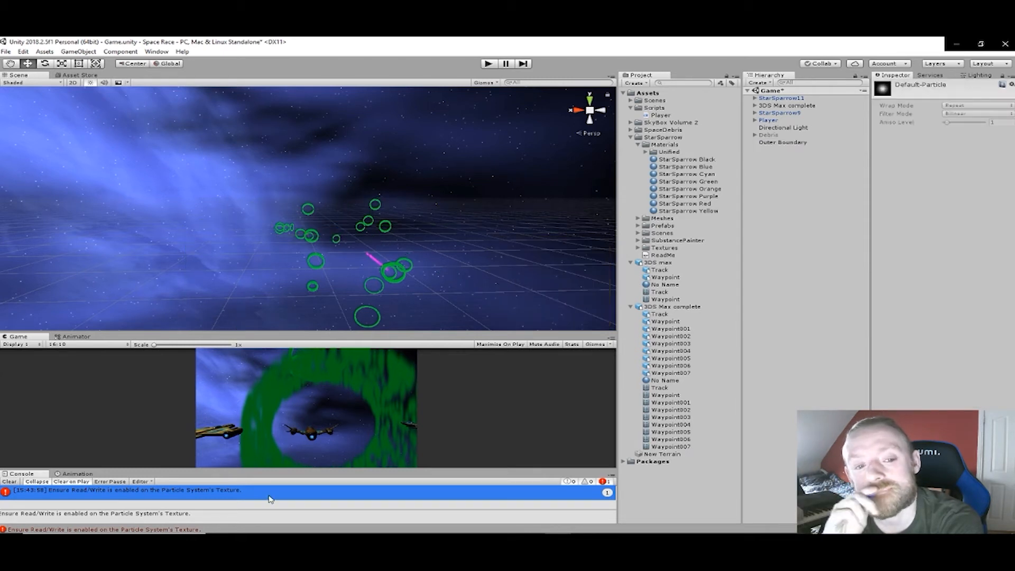
- Enable Is Trigger on Outer Boundary's box collider
{"action": "mouse_move", "coordinate": [898, 533]}
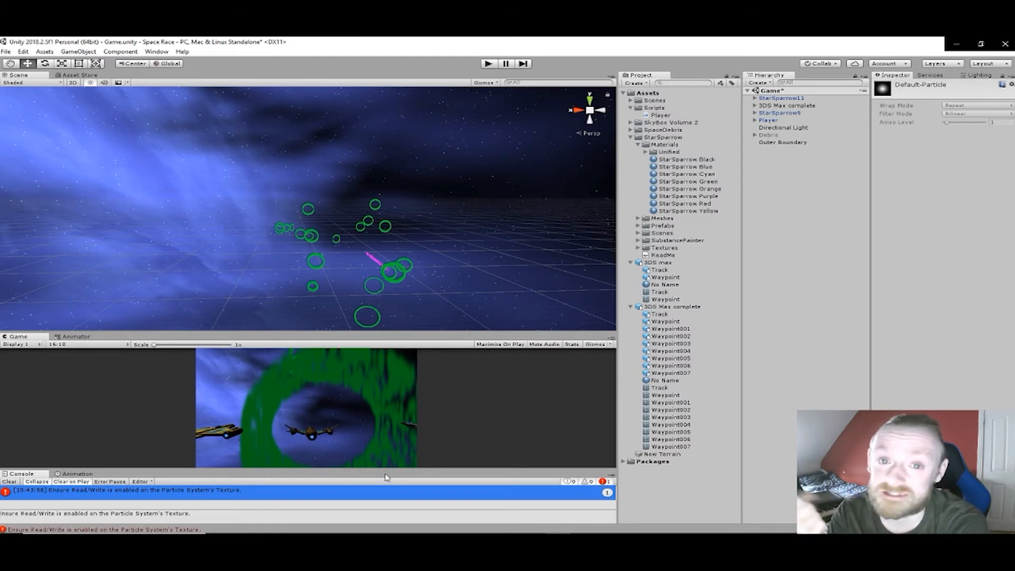
{"action": "left_click", "coordinate": [787, 142]}
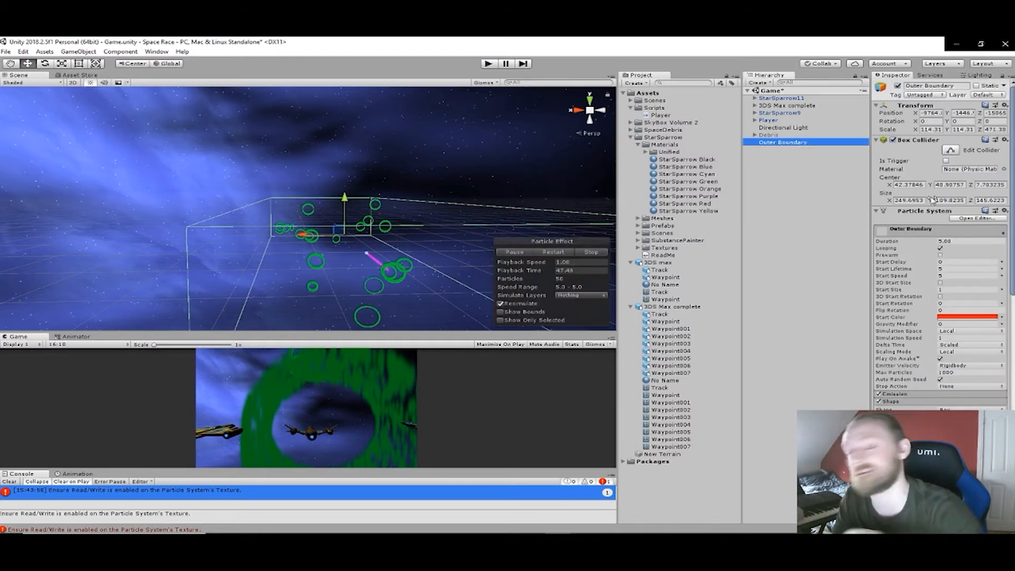
{"action": "left_click", "coordinate": [945, 160]}
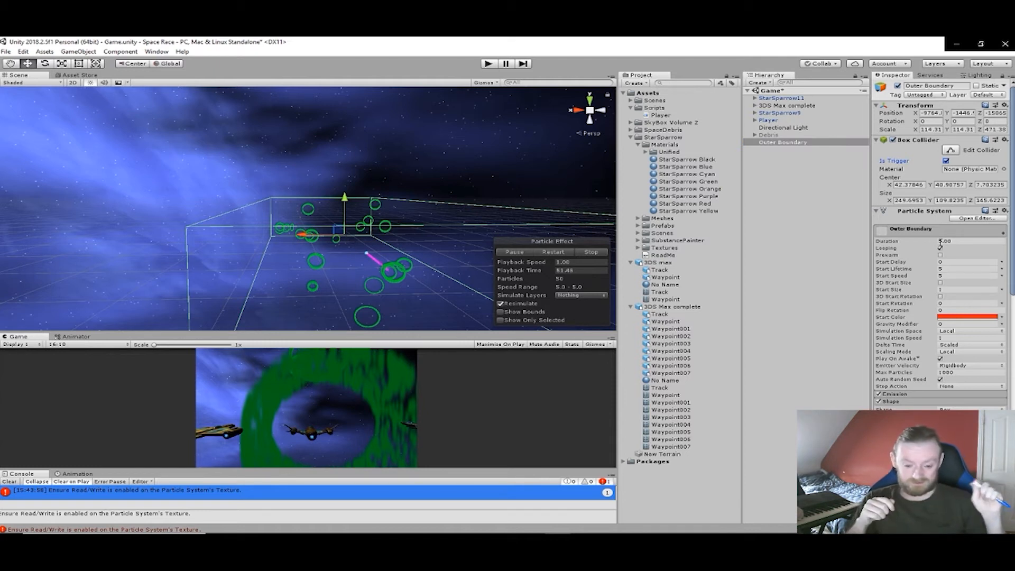
- Set Outer Boundary's particle start lifetime to 7.82 and start speed to 9.5
{"action": "left_click_drag", "start_coordinate": [360, 256], "coordinate": [403, 282], "text": "alt"}
{"action": "right_click_drag", "start_coordinate": [400, 272], "coordinate": [403, 322]}
{"action": "middle_click_drag", "start_coordinate": [392, 267], "coordinate": [401, 287]}
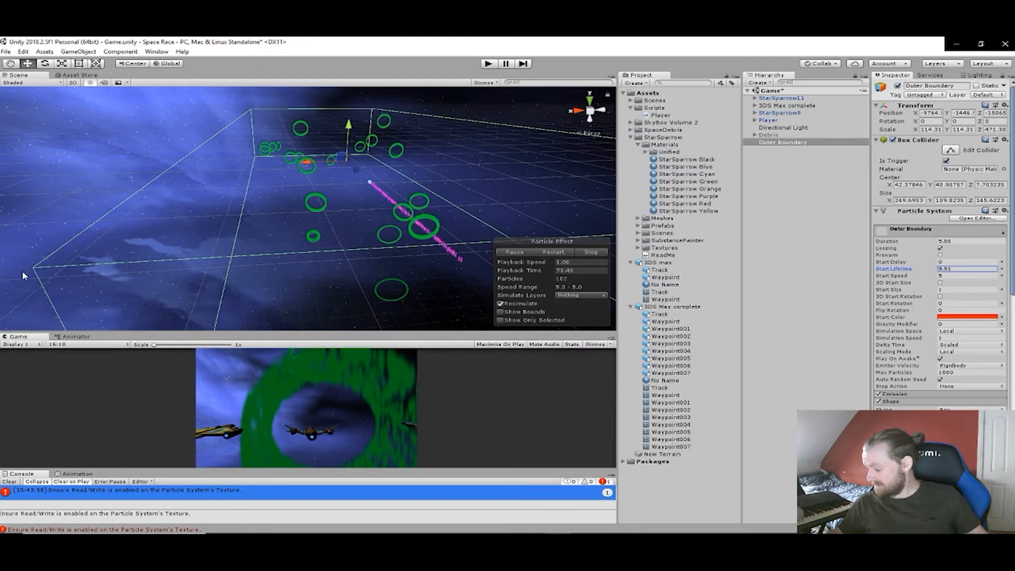
{"action": "middle_click_drag", "start_coordinate": [195, 273], "coordinate": [171, 277]}
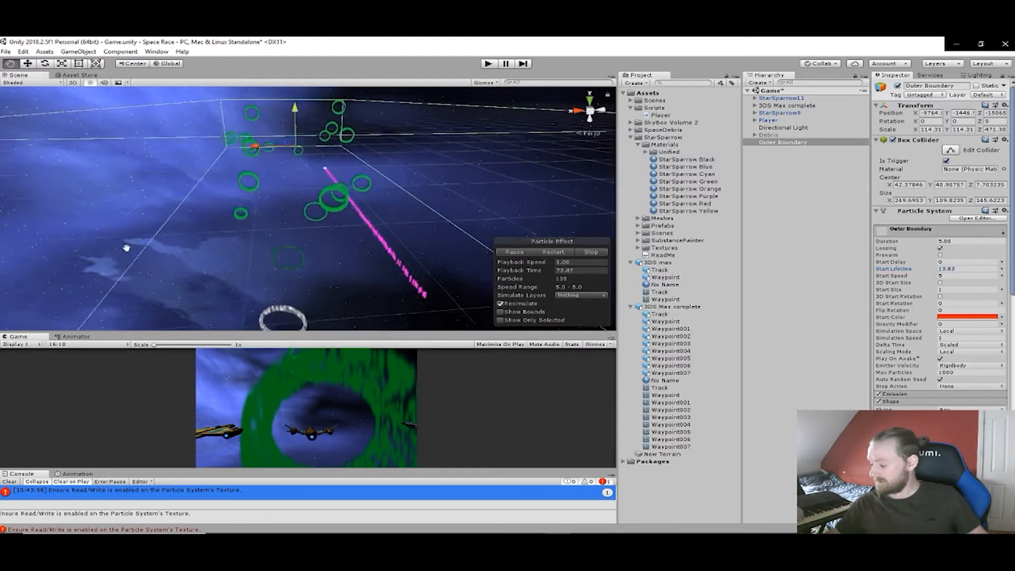
{"action": "scroll", "coordinate": [115, 207], "scroll_direction": "down", "scroll_amount": 1}
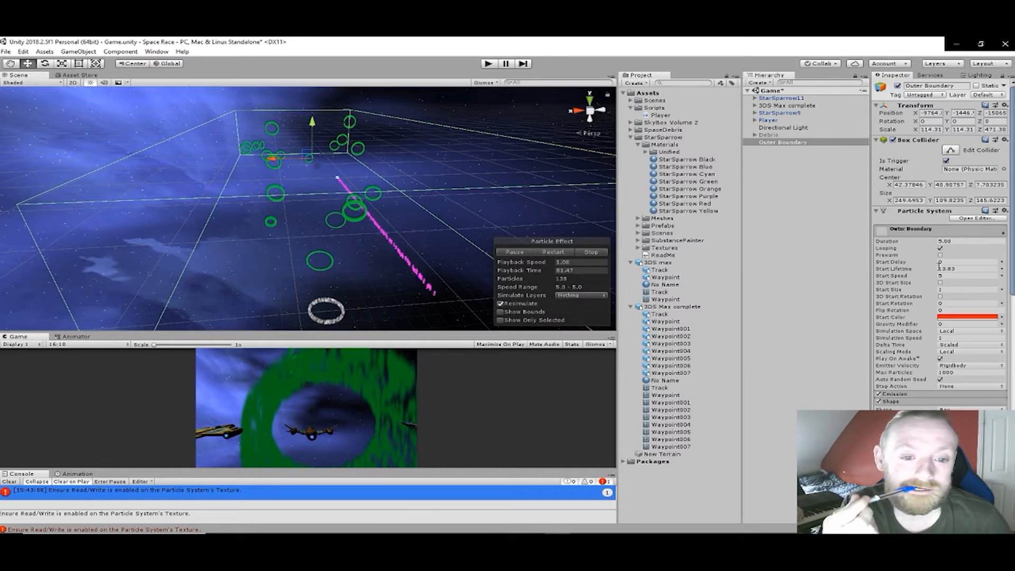
{"action": "left_click_drag", "start_coordinate": [939, 267], "coordinate": [970, 280]}
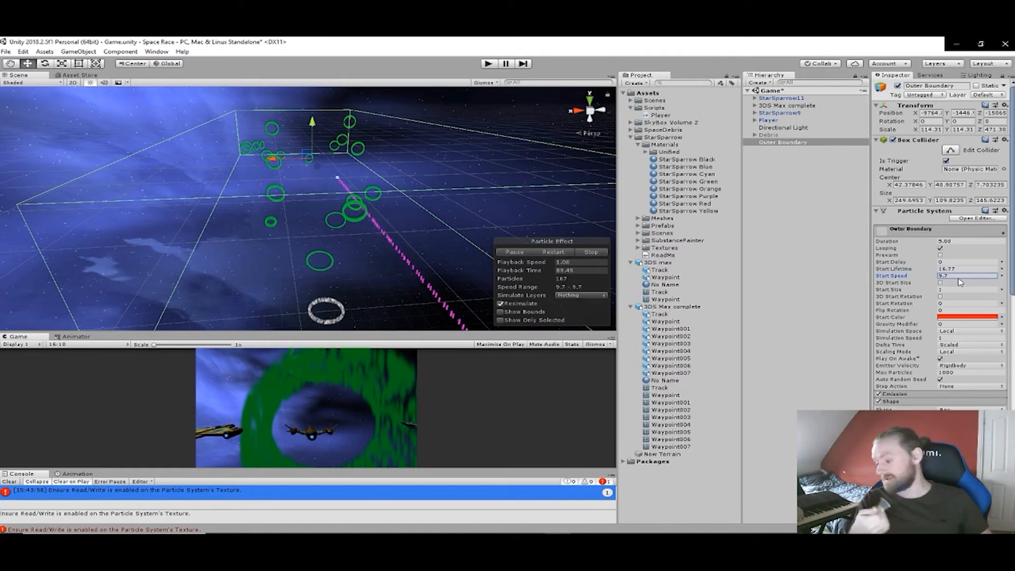
{"action": "right_click_drag", "start_coordinate": [446, 255], "coordinate": [423, 248]}
{"action": "left_click_drag", "start_coordinate": [936, 271], "coordinate": [883, 268]}
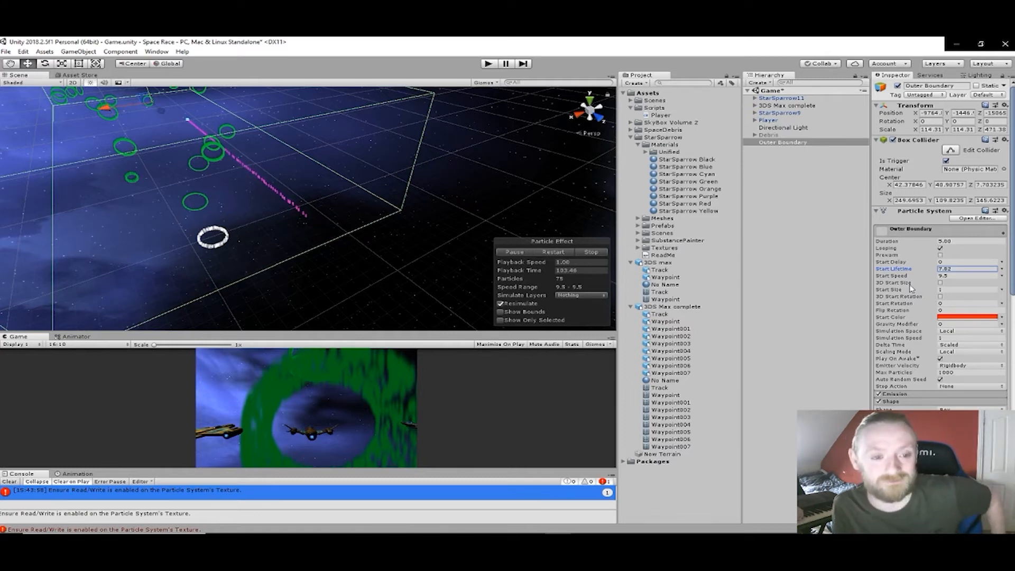
- Increase the start size of Outer Boundary's particles to 52.87
{"action": "scroll", "coordinate": [950, 335], "scroll_direction": "down", "scroll_amount": 5}
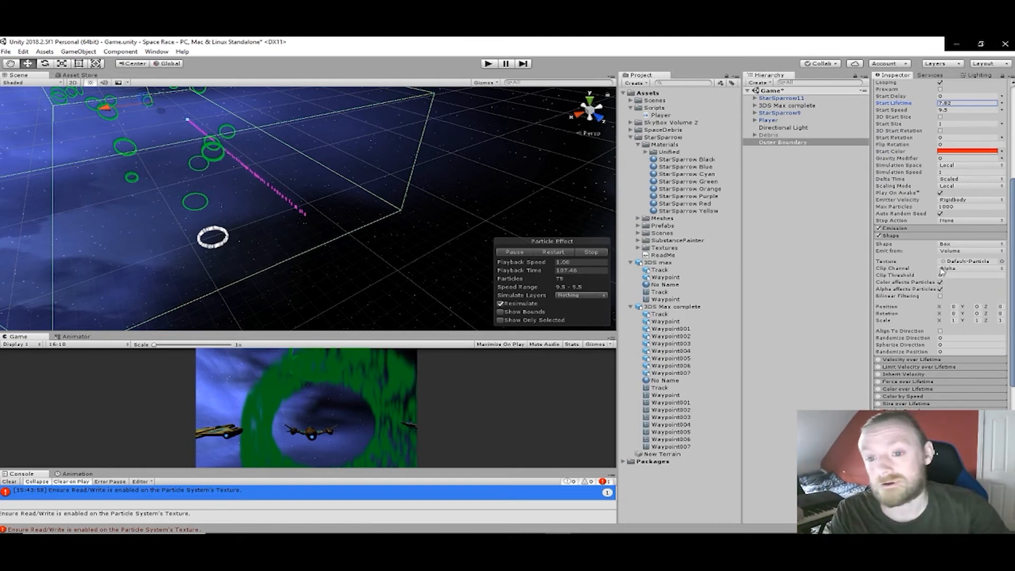
{"action": "scroll", "coordinate": [931, 239], "scroll_direction": "up", "scroll_amount": 3}
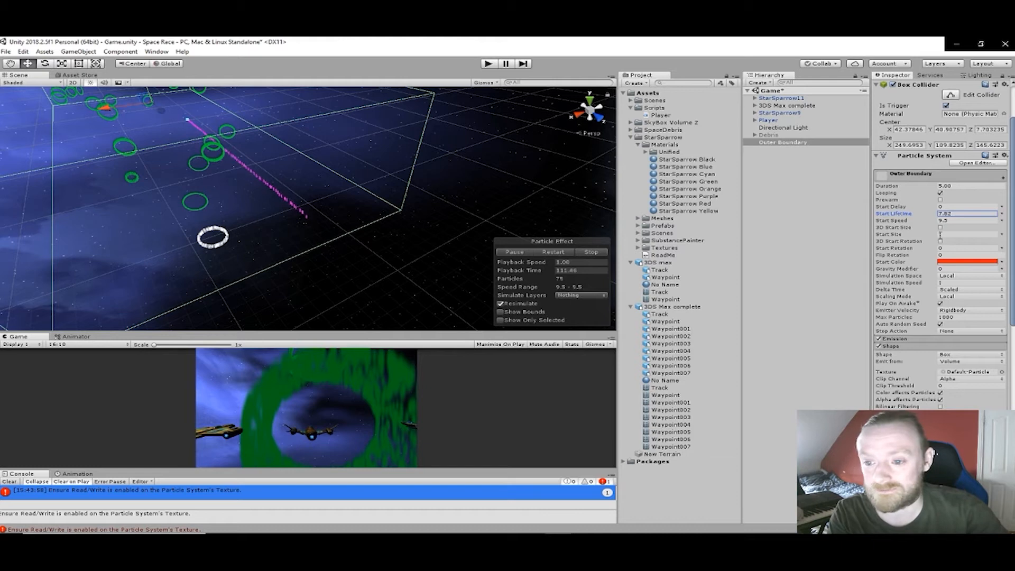
{"action": "left_click", "coordinate": [938, 234]}
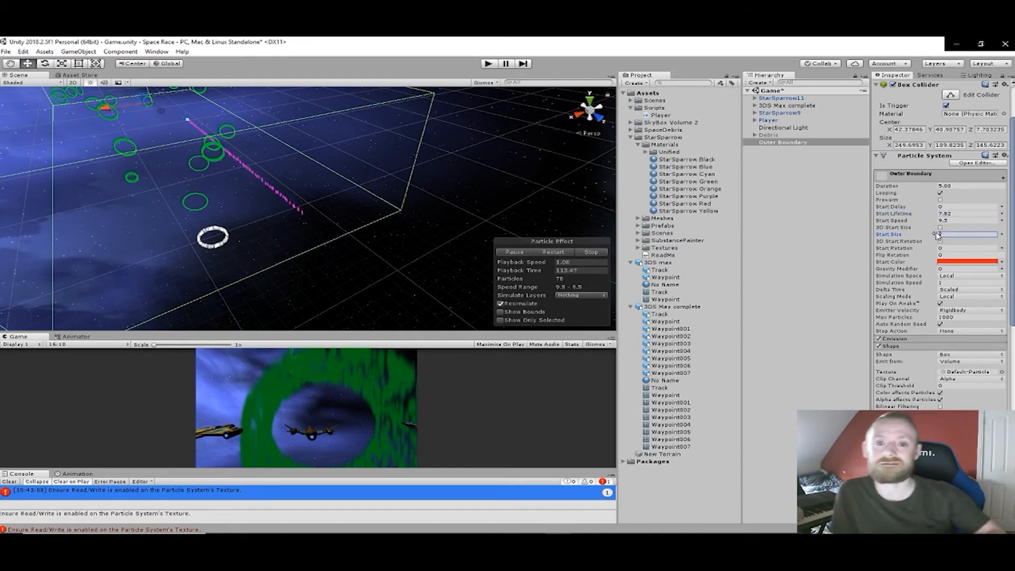
{"action": "type", "text": "53.1"}
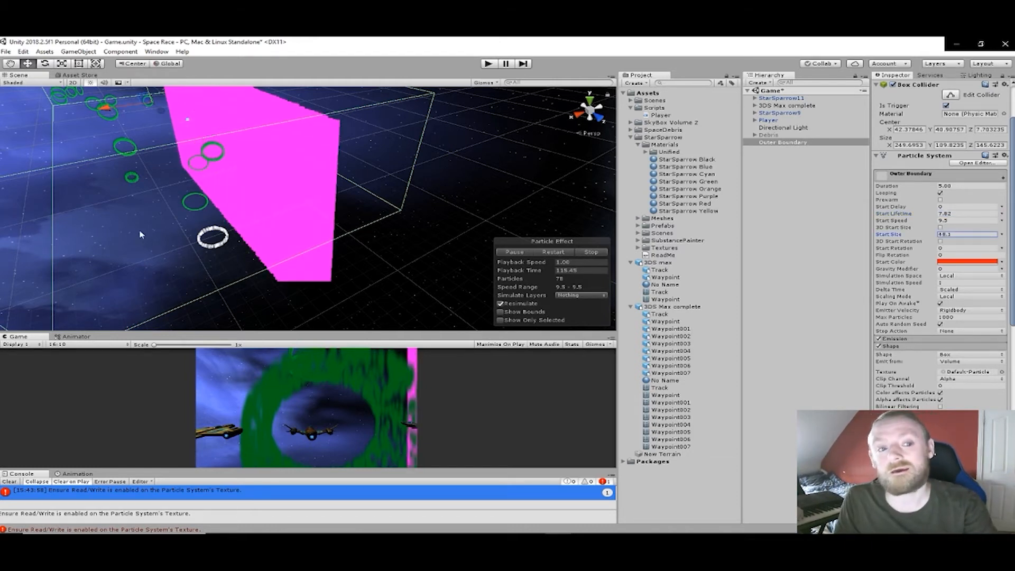
{"action": "left_click_drag", "start_coordinate": [156, 230], "coordinate": [61, 258]}
{"action": "right_click_drag", "start_coordinate": [111, 274], "coordinate": [145, 225]}
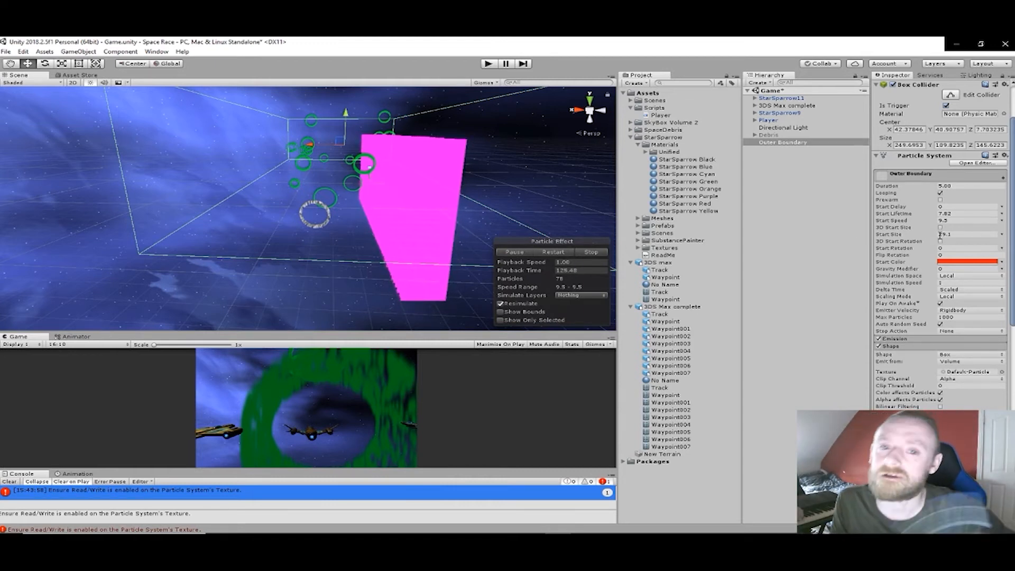
{"action": "left_click_drag", "start_coordinate": [935, 234], "coordinate": [1005, 234]}
{"action": "left_click_drag", "start_coordinate": [321, 222], "coordinate": [350, 222]}
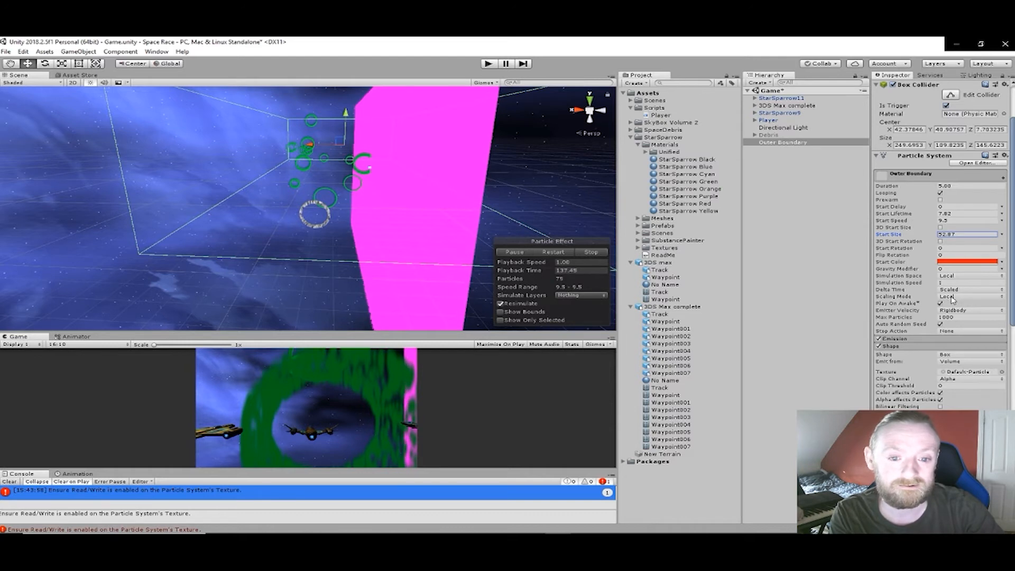
- Set the emission rate over time of Outer Boundary's particle system to 18.8
{"action": "left_click", "coordinate": [918, 342]}
{"action": "scroll", "coordinate": [954, 335], "scroll_direction": "down", "scroll_amount": 2}
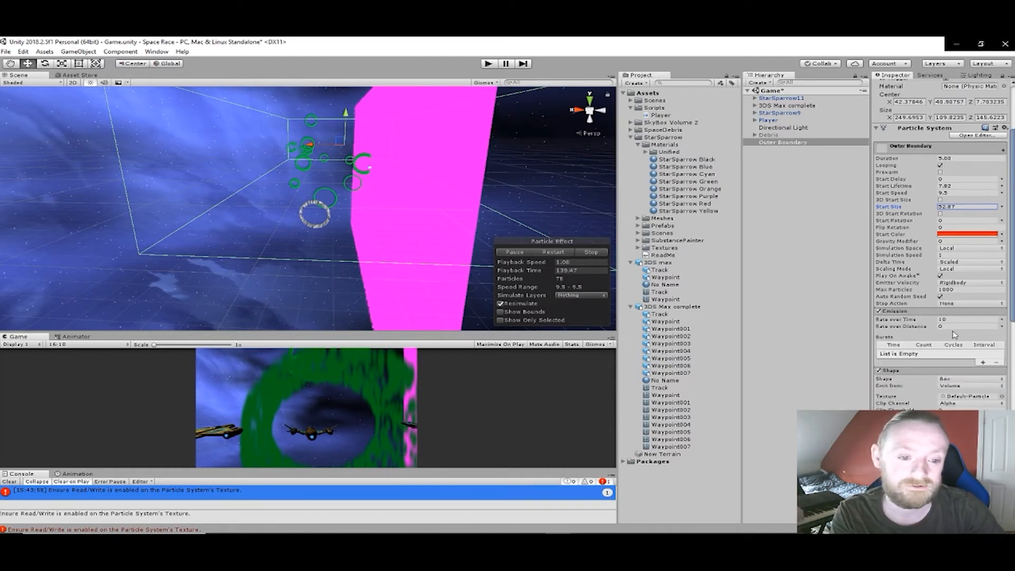
{"action": "left_click", "coordinate": [939, 320]}
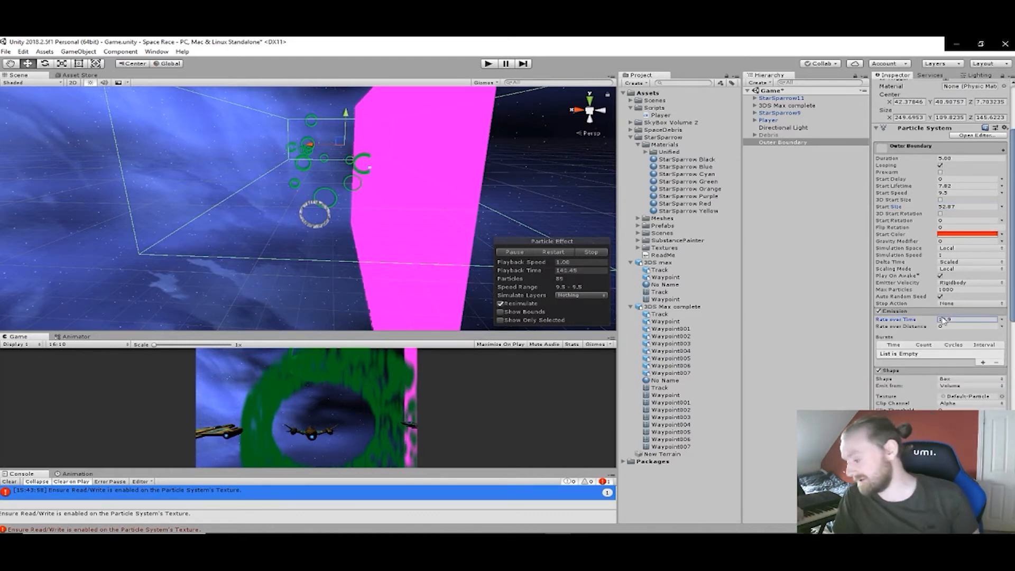
{"action": "left_click_drag", "start_coordinate": [11, 315], "coordinate": [866, 320]}
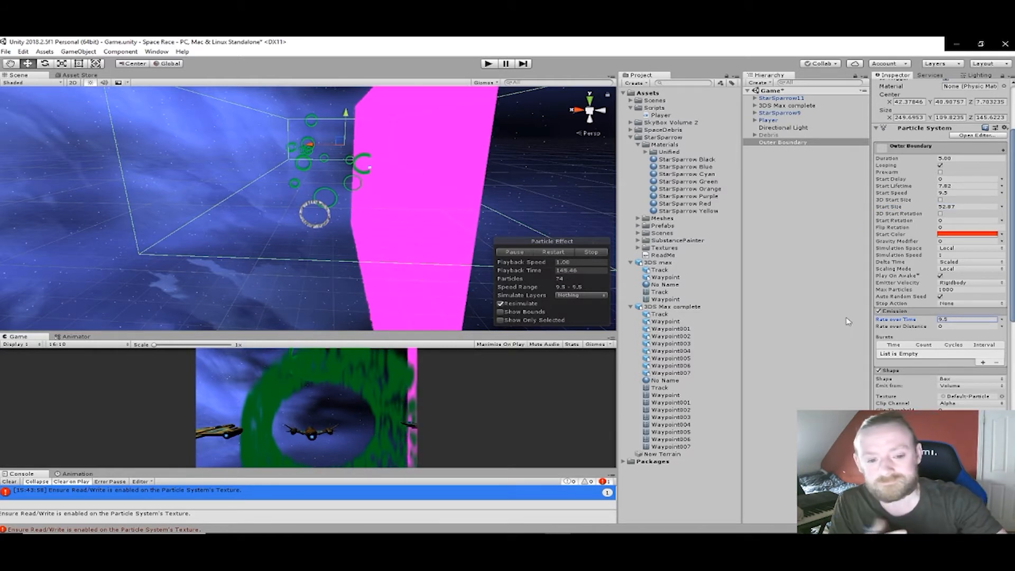
{"action": "left_click_drag", "start_coordinate": [822, 320], "coordinate": [842, 320]}
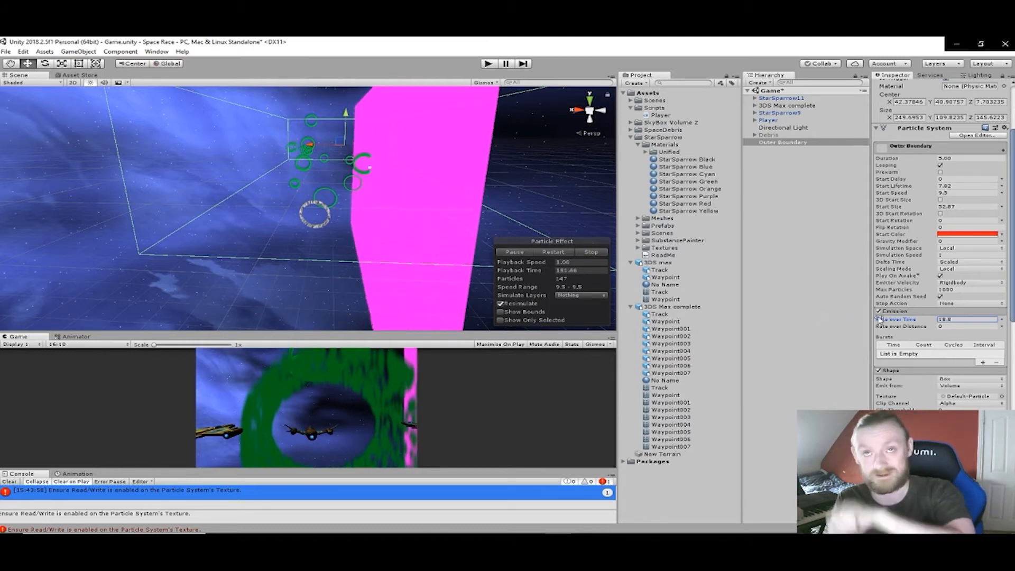
- Assign the Default-Particle material to the renderer of Outer Boundary's particle system
{"action": "right_click_drag", "start_coordinate": [362, 217], "coordinate": [510, 229]}
{"action": "middle_click_drag", "start_coordinate": [510, 229], "coordinate": [612, 267]}
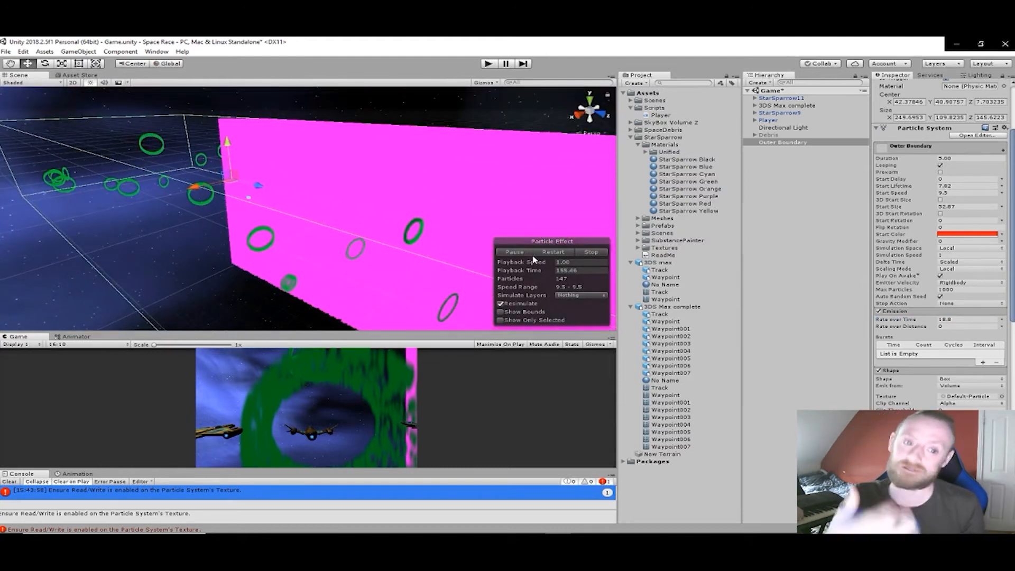
{"action": "right_click_drag", "start_coordinate": [439, 231], "coordinate": [501, 249]}
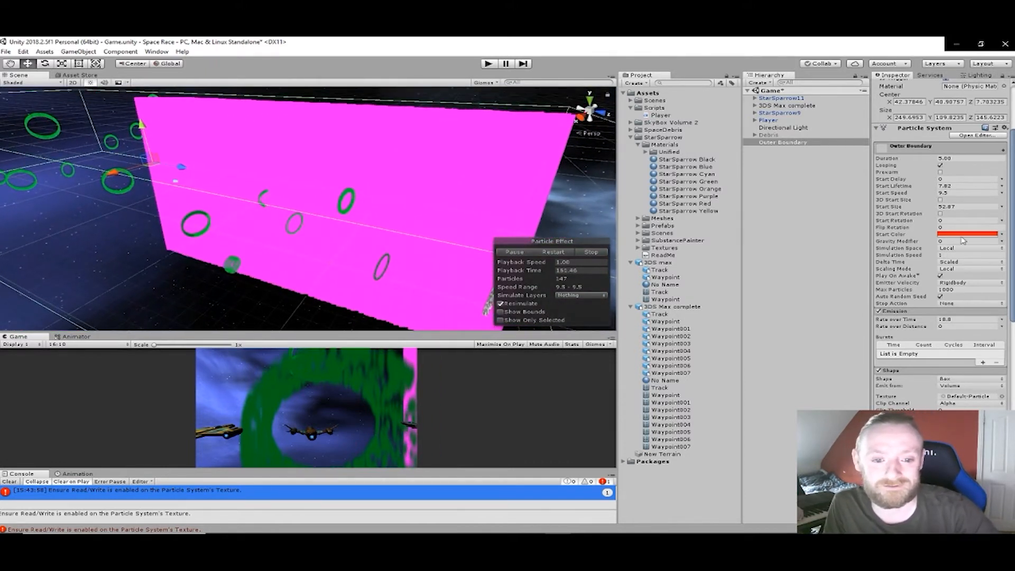
{"action": "scroll", "coordinate": [963, 296], "scroll_direction": "down", "scroll_amount": 5}
{"action": "scroll", "coordinate": [961, 292], "scroll_direction": "up", "scroll_amount": 7}
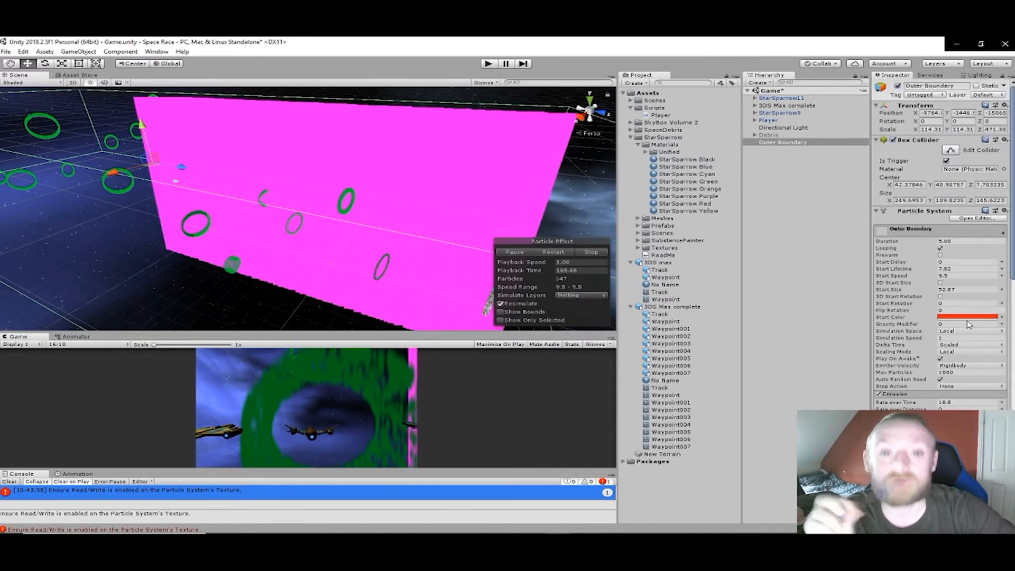
{"action": "scroll", "coordinate": [965, 322], "scroll_direction": "down", "scroll_amount": 8}
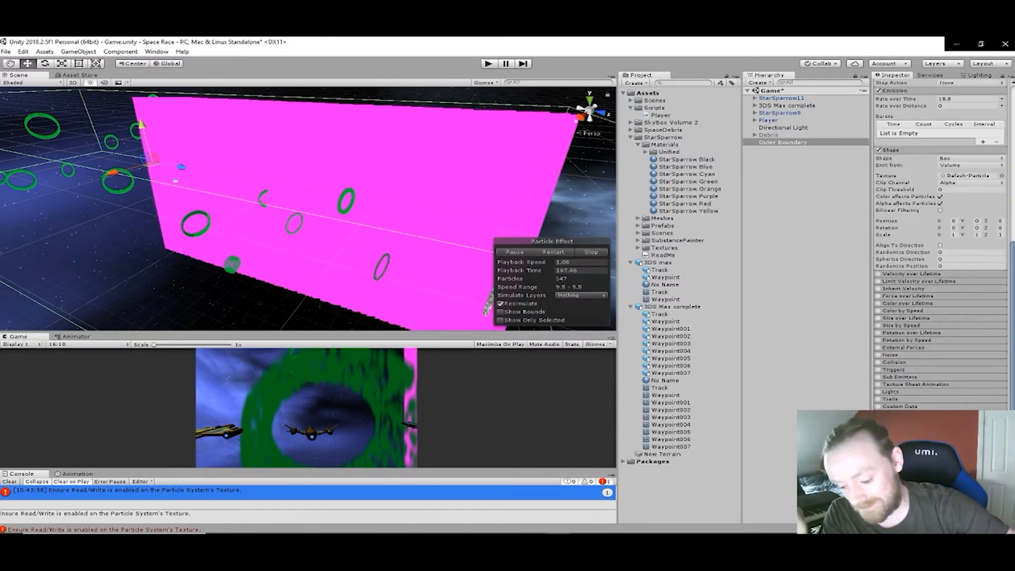
{"action": "scroll", "coordinate": [939, 399], "scroll_direction": "down", "scroll_amount": 4}
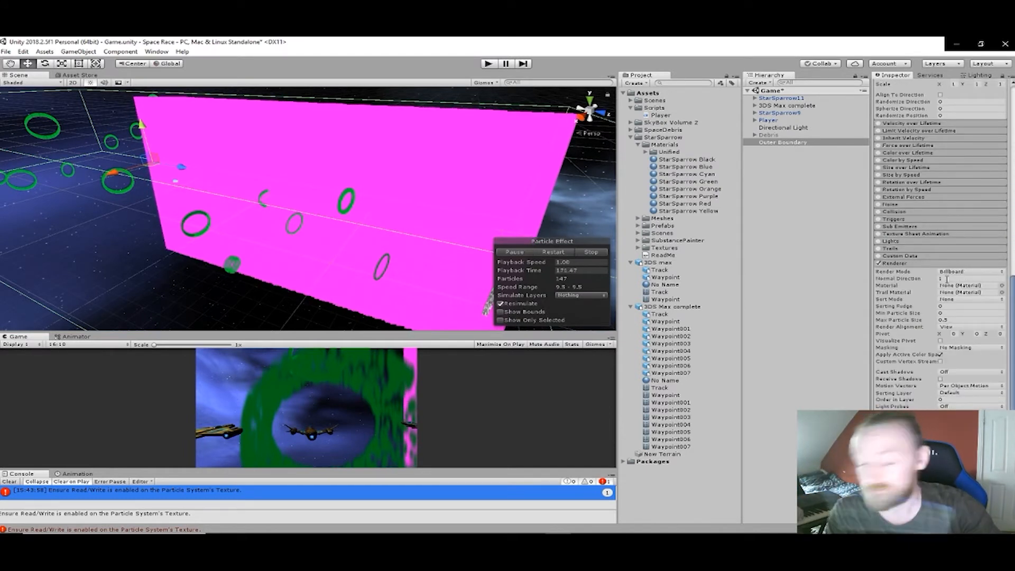
{"action": "left_click", "coordinate": [1001, 284]}
{"action": "scroll", "coordinate": [610, 230], "scroll_direction": "down", "scroll_amount": 8}
{"action": "scroll", "coordinate": [607, 232], "scroll_direction": "down", "scroll_amount": 4}
{"action": "double_click", "coordinate": [580, 221]}
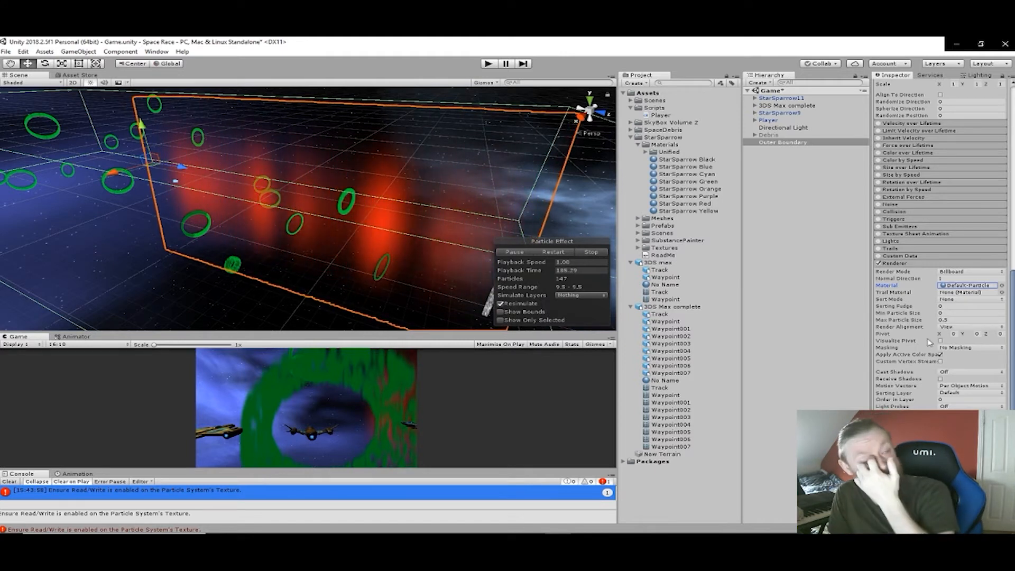
- Raise the start lifetime of Outer Boundary's particles to 8.83
{"action": "scroll", "coordinate": [933, 329], "scroll_direction": "down", "scroll_amount": 2}
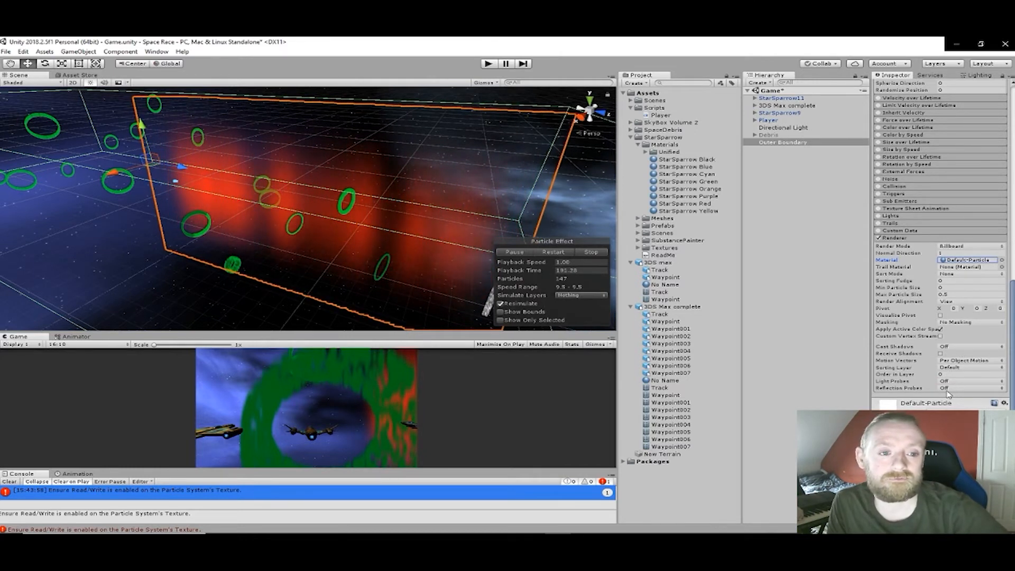
{"action": "scroll", "coordinate": [946, 370], "scroll_direction": "up", "scroll_amount": 20}
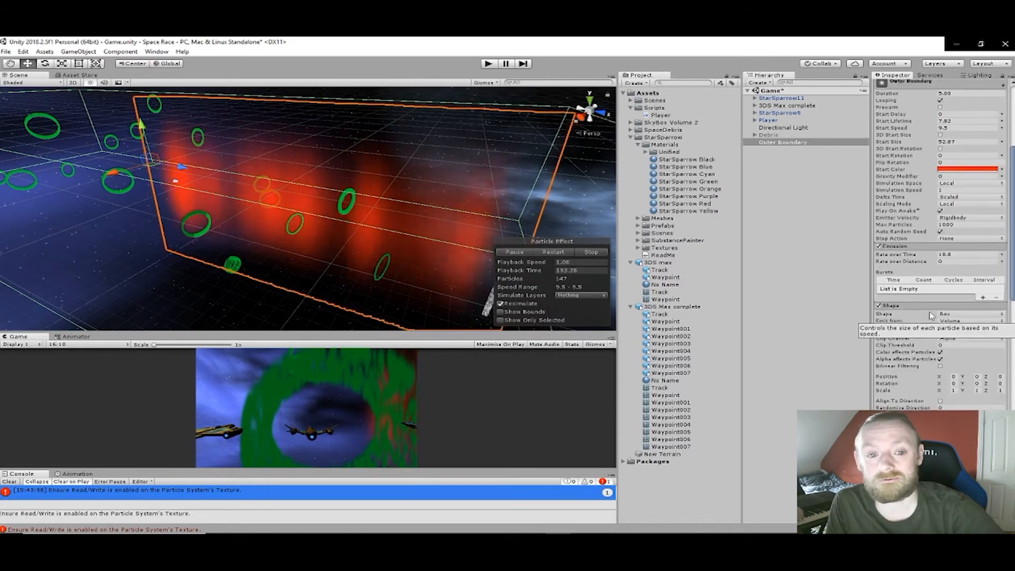
{"action": "scroll", "coordinate": [931, 315], "scroll_direction": "up", "scroll_amount": 6}
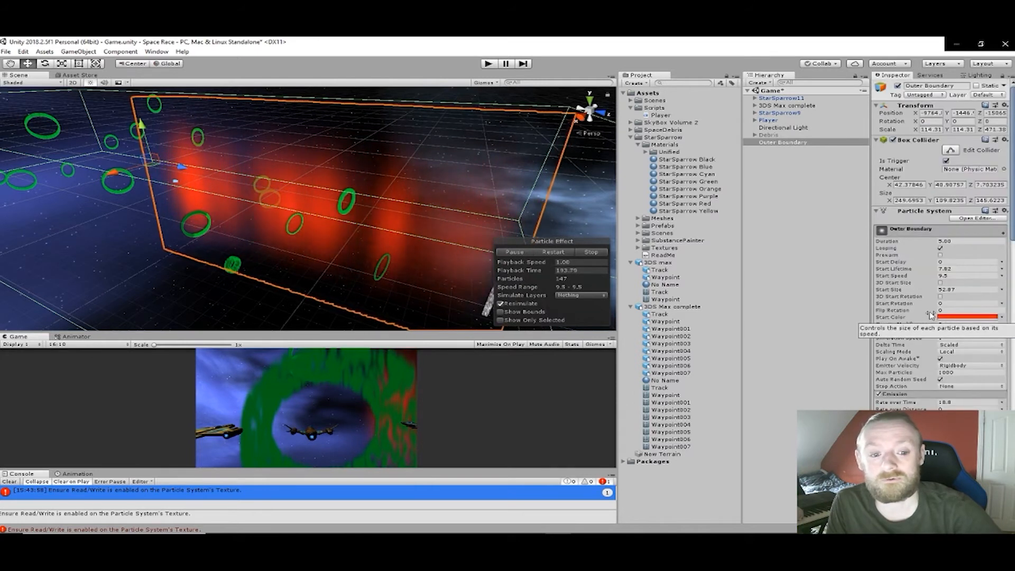
{"action": "left_click", "coordinate": [952, 270]}
{"action": "left_click_drag", "start_coordinate": [951, 270], "coordinate": [943, 272]}
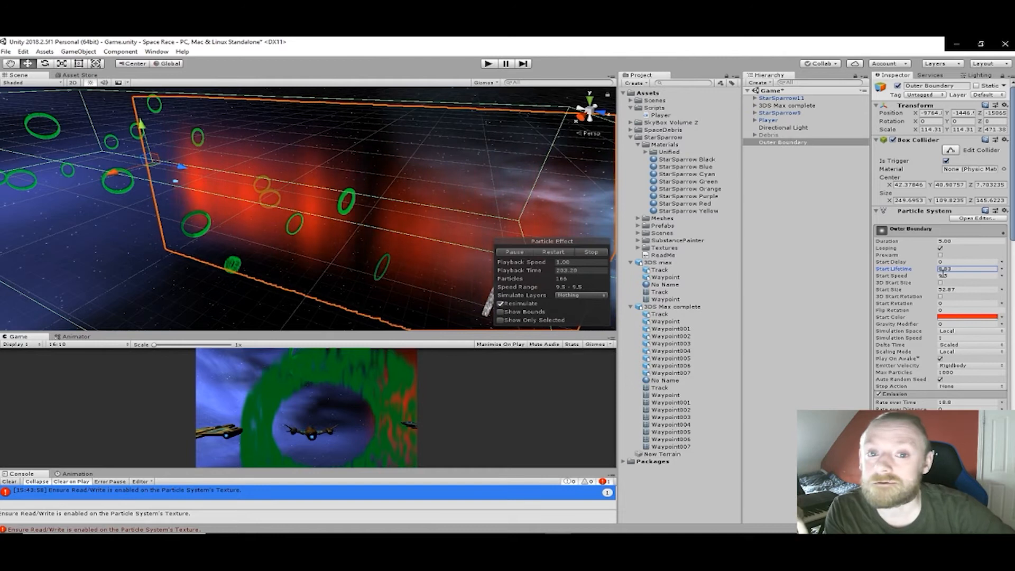
- Lower the start speed of Outer Boundary's particles to 1.85 and shrink the emission shape's X scale
{"action": "left_click_drag", "start_coordinate": [944, 275], "coordinate": [892, 276]}
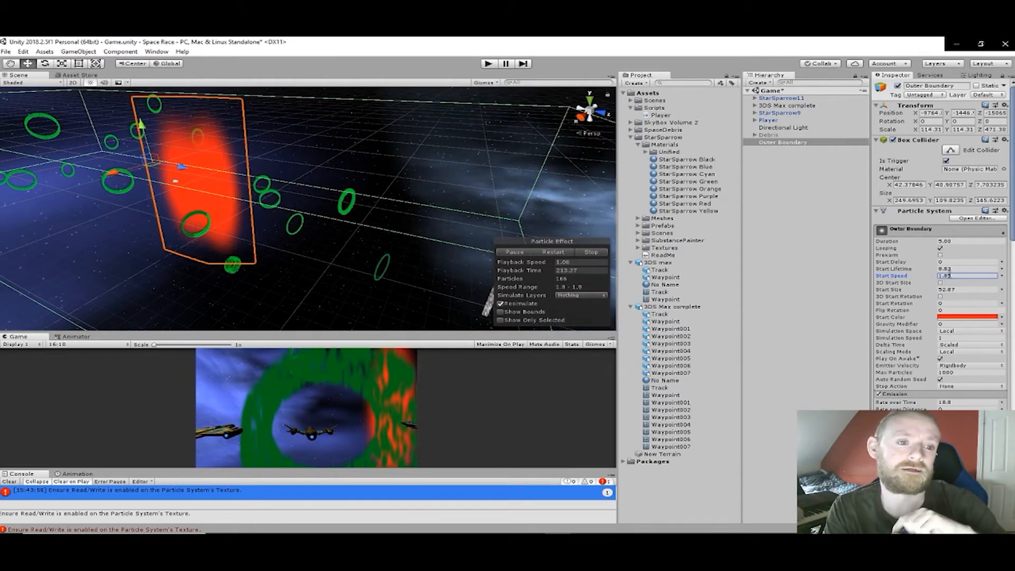
{"action": "scroll", "coordinate": [979, 318], "scroll_direction": "down", "scroll_amount": 6}
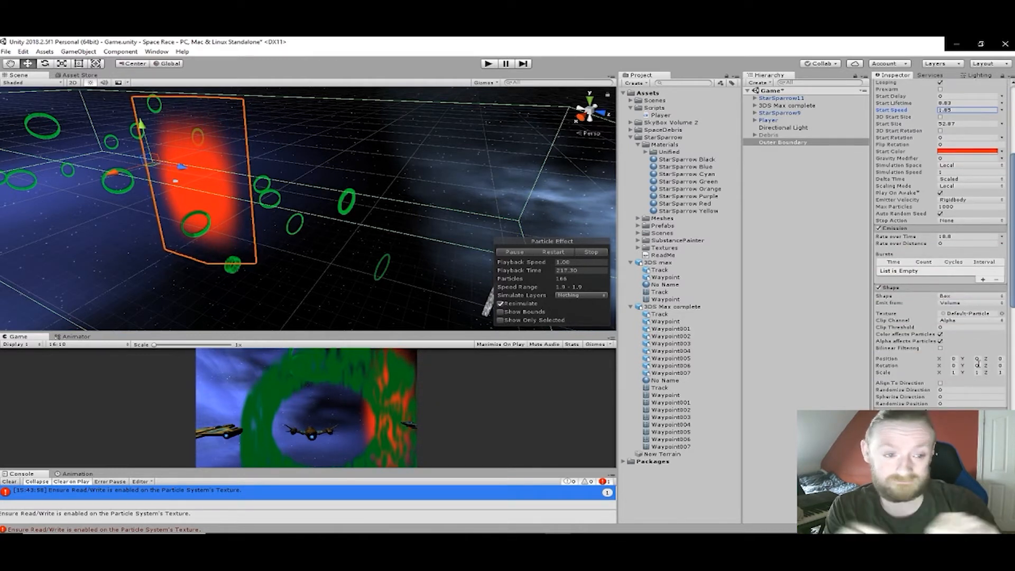
{"action": "scroll", "coordinate": [983, 383], "scroll_direction": "down", "scroll_amount": 2}
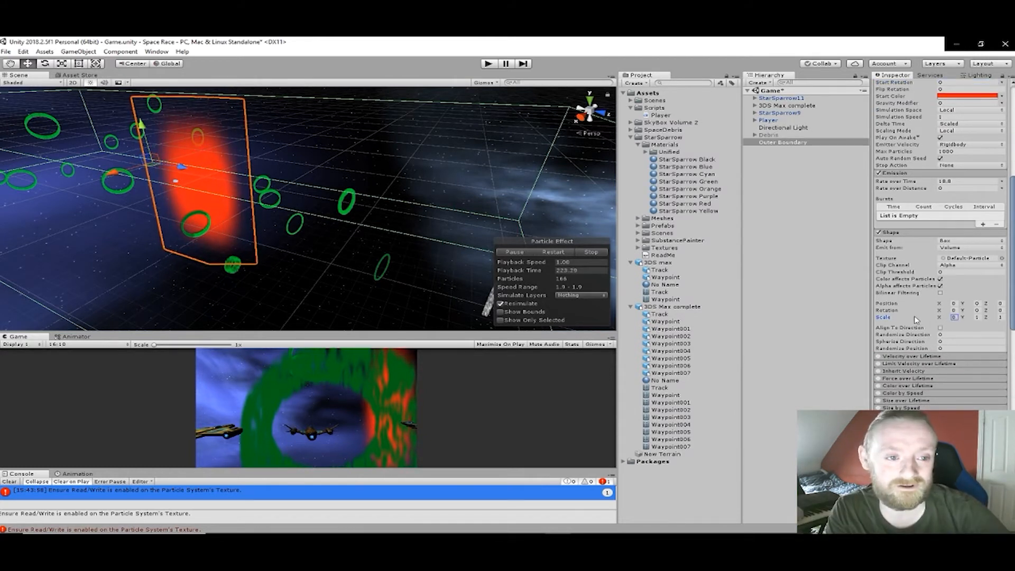
{"action": "left_click_drag", "start_coordinate": [165, 319], "coordinate": [475, 280]}
{"action": "left_click_drag", "start_coordinate": [224, 287], "coordinate": [116, 288]}
{"action": "left_click_drag", "start_coordinate": [960, 289], "coordinate": [905, 289]}
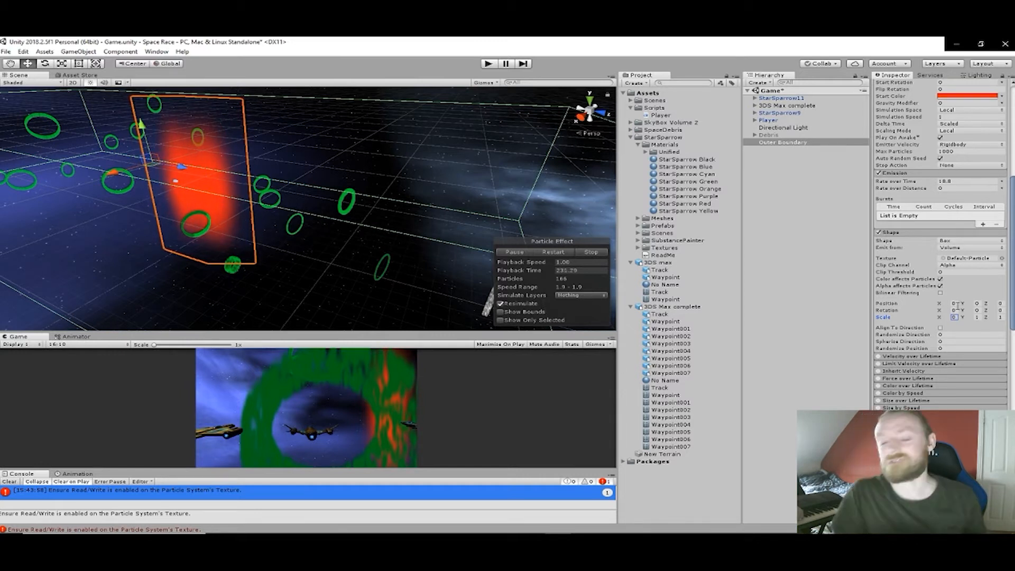
- Increase the Y scale of Outer Boundary's particle emission box to make it taller
{"action": "left_click_drag", "start_coordinate": [12, 322], "coordinate": [159, 321]}
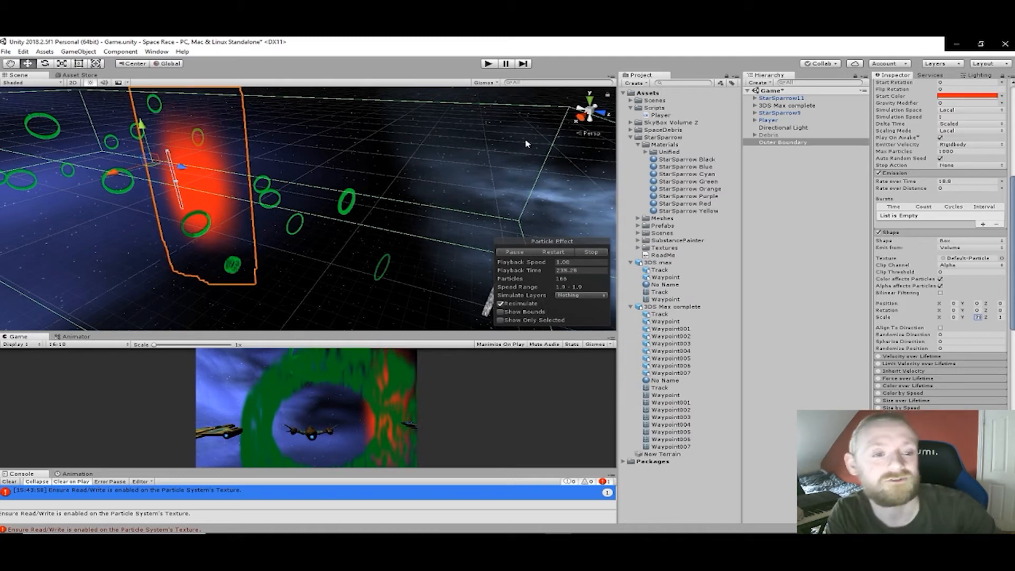
{"action": "right_click_drag", "start_coordinate": [197, 209], "coordinate": [175, 207]}
{"action": "middle_click_drag", "start_coordinate": [227, 161], "coordinate": [290, 147]}
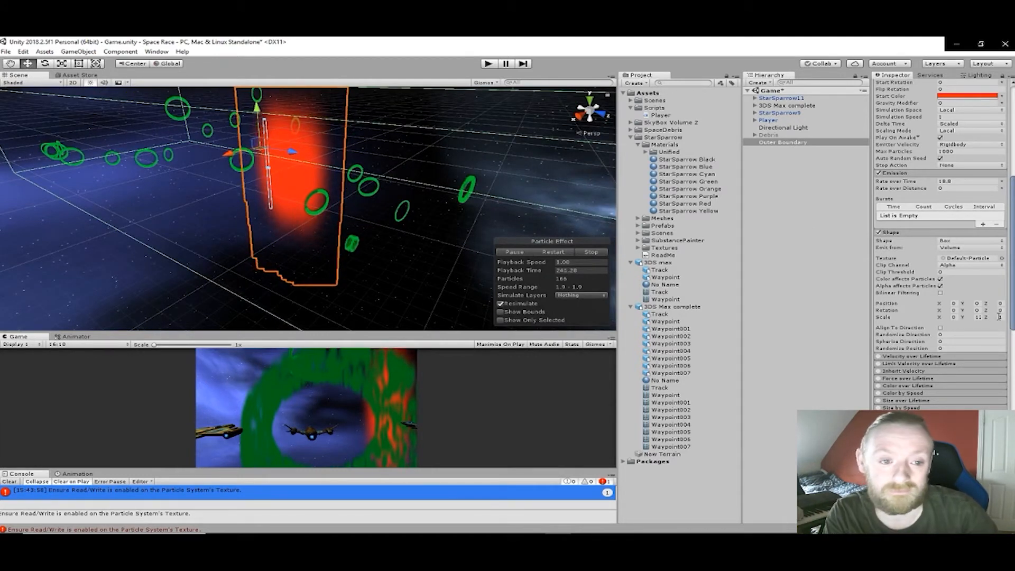
- Stretch the particle emission box along Z to match the length of the Outer Boundary collider, inspecting both ends
{"action": "left_click_drag", "start_coordinate": [996, 320], "coordinate": [476, 326]}
{"action": "left_click_drag", "start_coordinate": [935, 356], "coordinate": [612, 463]}
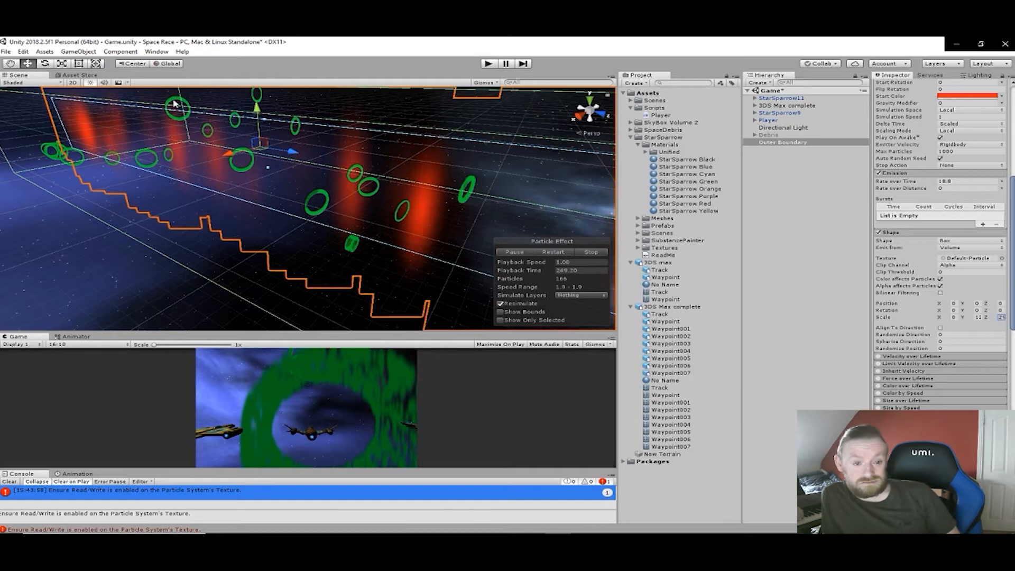
{"action": "right_click_drag", "start_coordinate": [494, 115], "coordinate": [283, 215]}
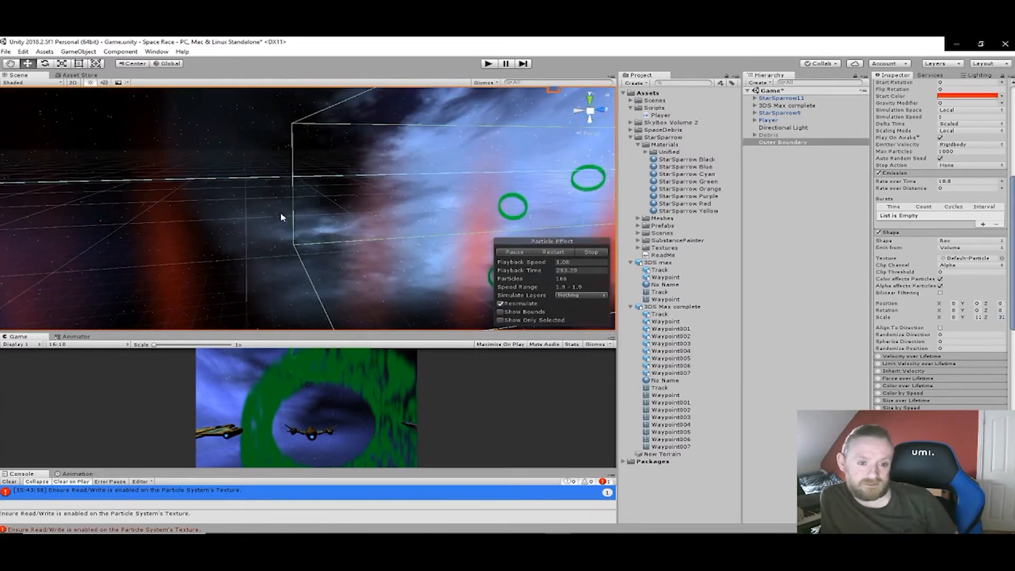
{"action": "right_click_drag", "start_coordinate": [353, 220], "coordinate": [419, 223]}
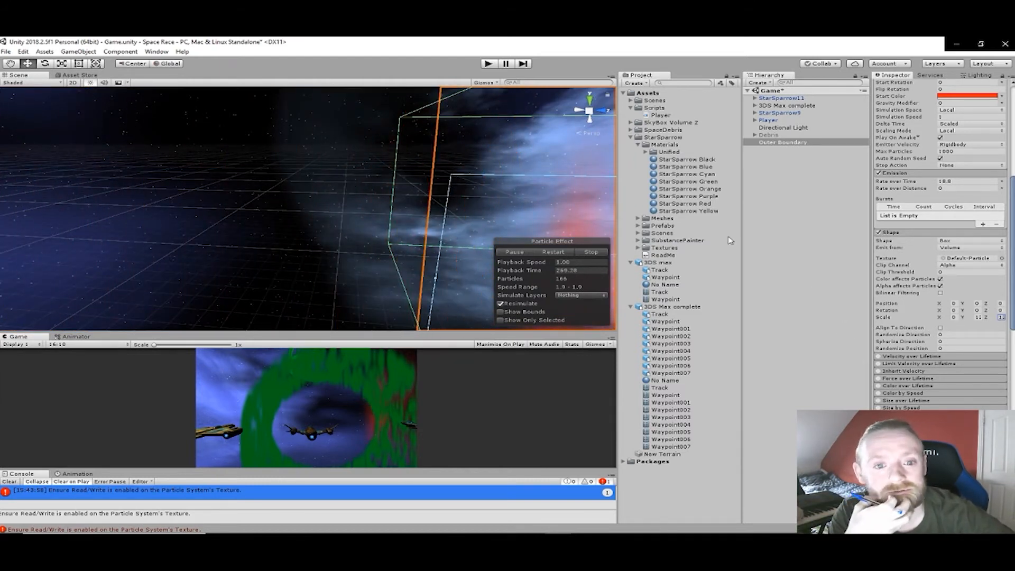
{"action": "middle_click_drag", "start_coordinate": [542, 212], "coordinate": [311, 169]}
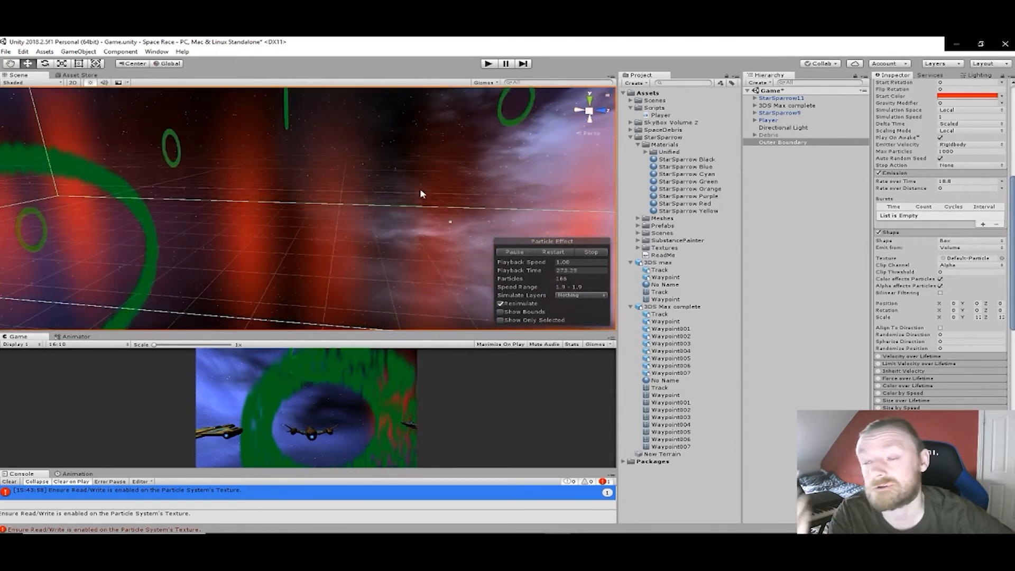
{"action": "middle_click_drag", "start_coordinate": [486, 202], "coordinate": [227, 188]}
{"action": "middle_click_drag", "start_coordinate": [342, 191], "coordinate": [335, 225]}
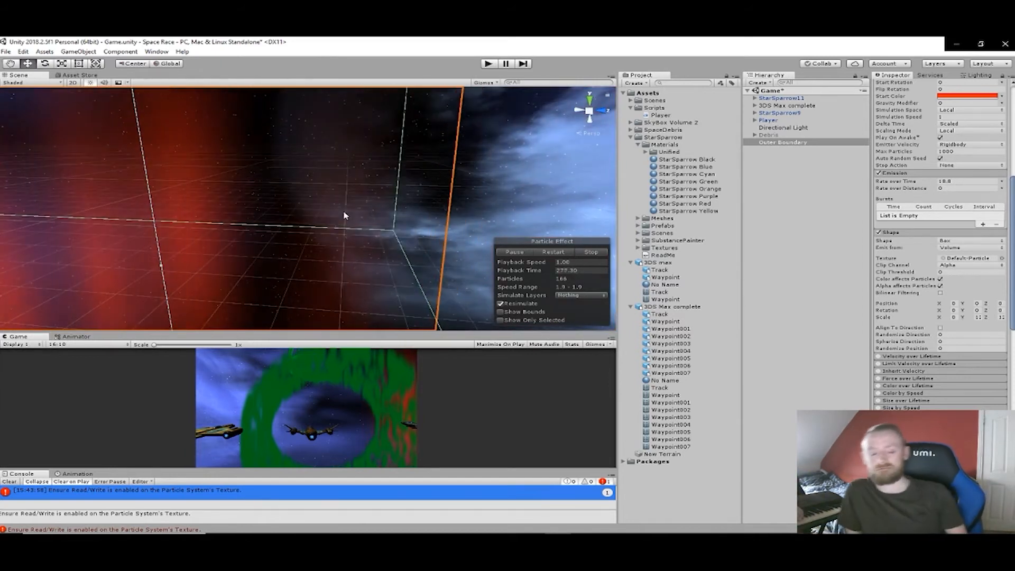
{"action": "right_click_drag", "start_coordinate": [343, 213], "coordinate": [217, 197]}
{"action": "middle_click_drag", "start_coordinate": [217, 197], "coordinate": [396, 237]}
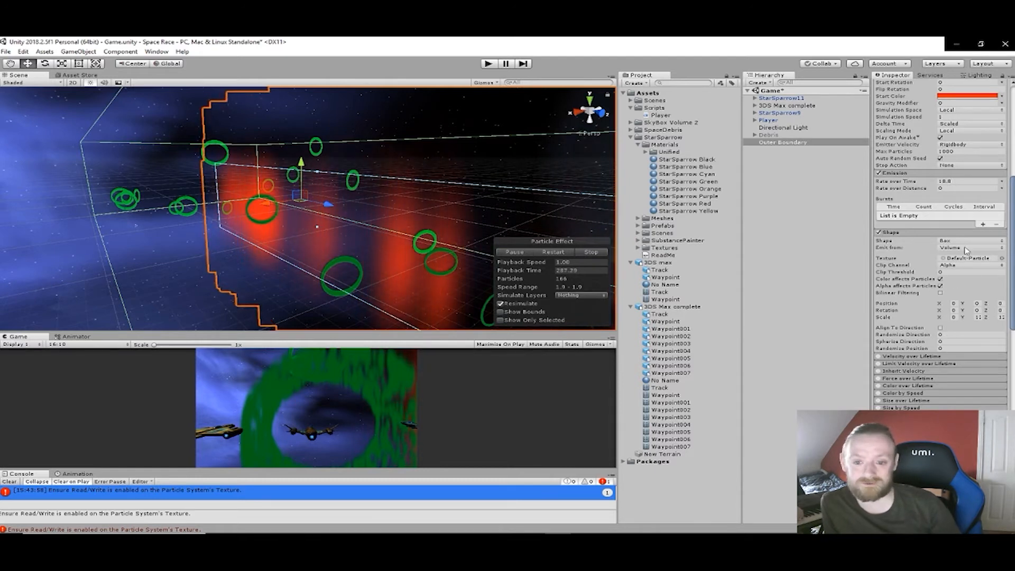
- Try emitting Outer Boundary's particles from the Edge of the box shape
{"action": "left_click", "coordinate": [1000, 249]}
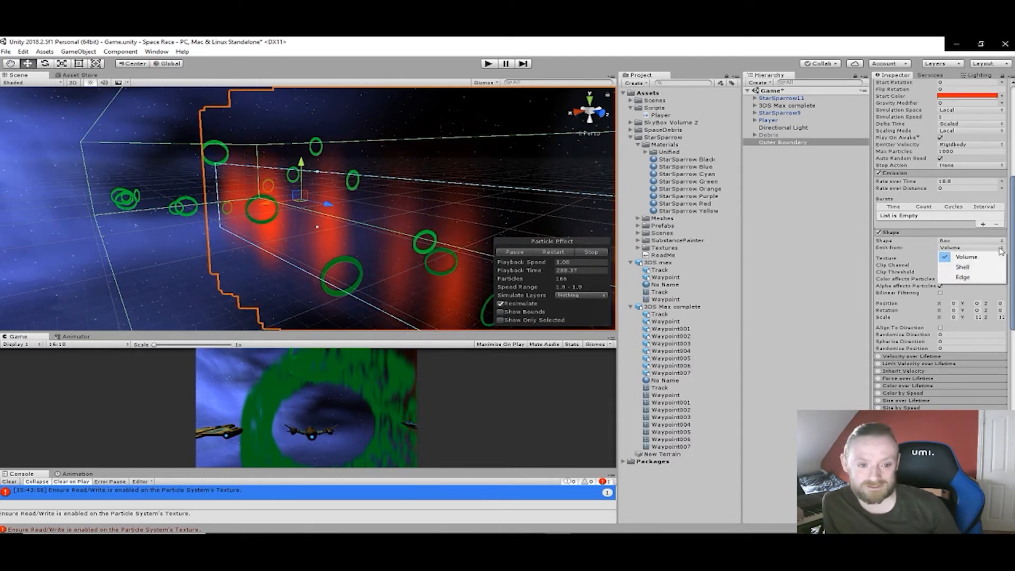
{"action": "left_click", "coordinate": [975, 277]}
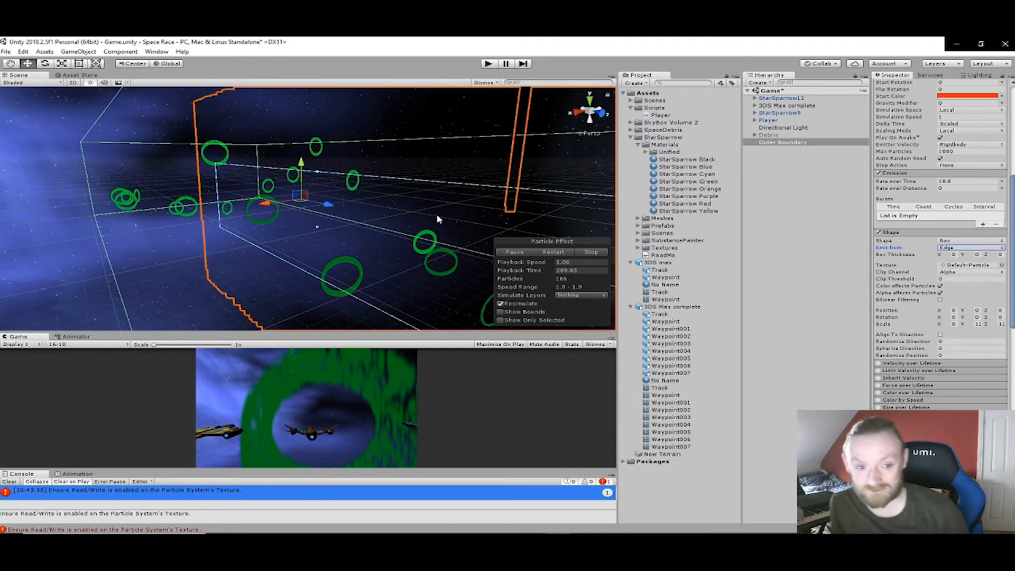
{"action": "mouse_move", "coordinate": [384, 201]}
{"action": "left_mouse_down", "text": "alt"}
{"action": "mouse_move", "coordinate": [412, 251]}
{"action": "mouse_move", "coordinate": [386, 212]}
{"action": "left_mouse_up", "text": "alt"}
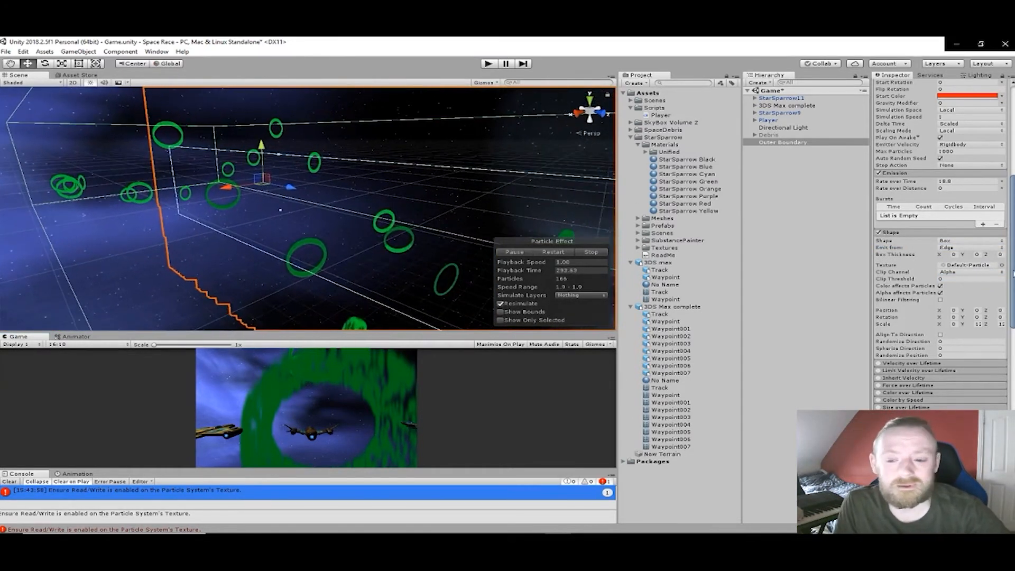
- Try emitting the particles from the Shell of the box shape and inspect the result
{"action": "left_click", "coordinate": [1002, 248]}
{"action": "left_click", "coordinate": [979, 271]}
{"action": "right_click_drag", "start_coordinate": [436, 227], "coordinate": [207, 220]}
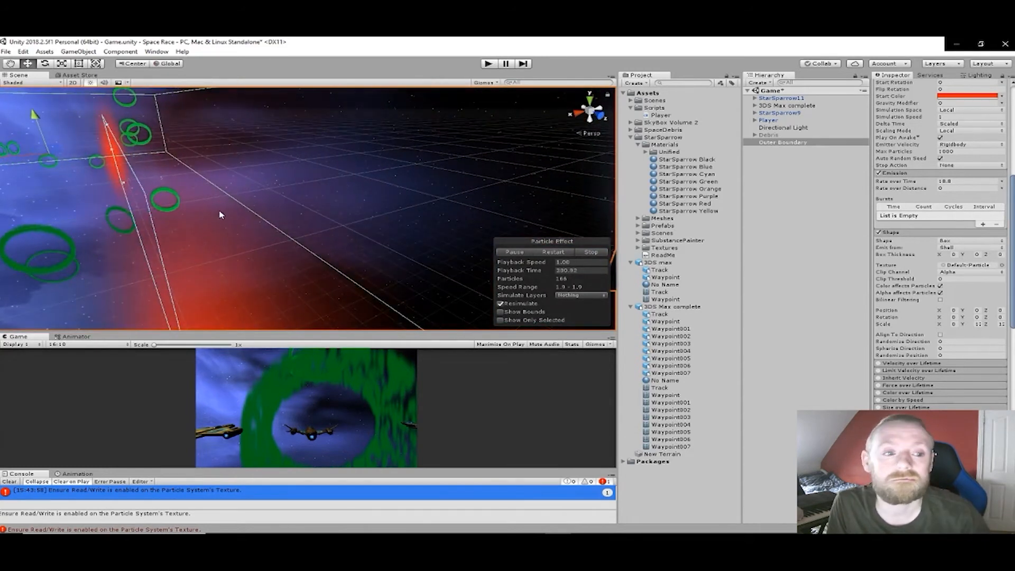
- Emit the particles from the box's Edge and set the box thickness to 1 on X, Y and Z
{"action": "left_click", "coordinate": [1001, 248]}
{"action": "left_click", "coordinate": [963, 277]}
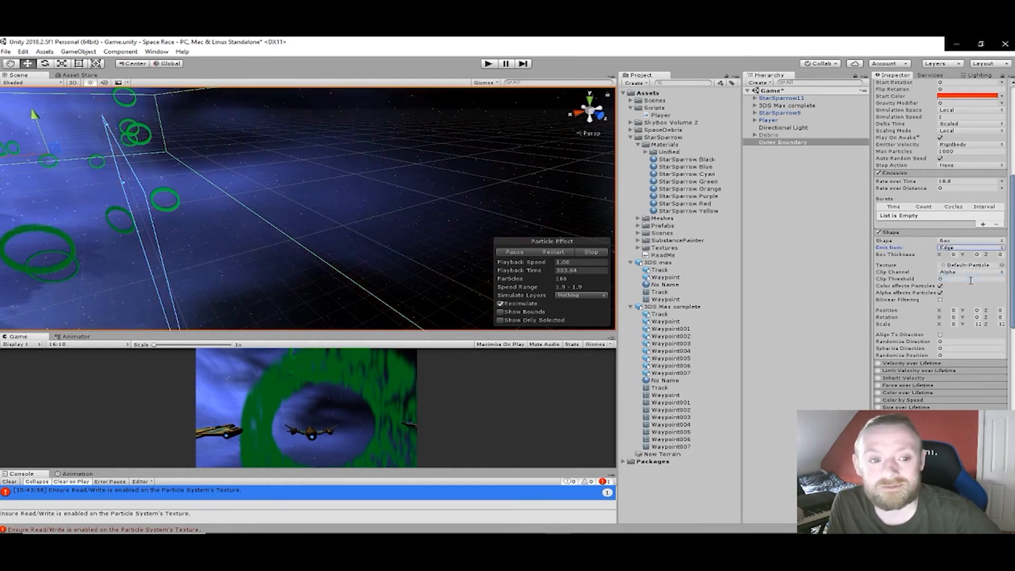
{"action": "middle_click_drag", "start_coordinate": [394, 215], "coordinate": [453, 197]}
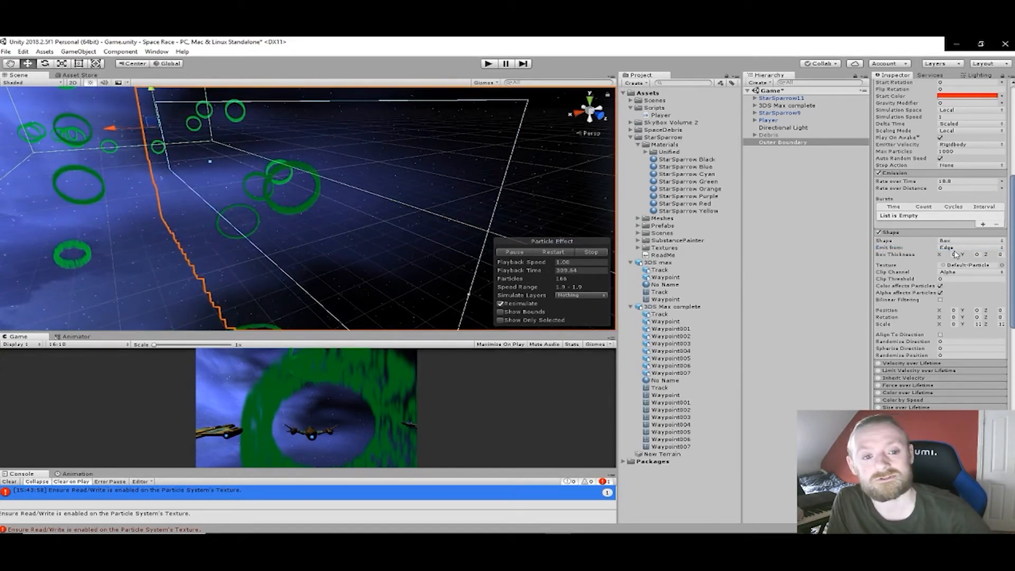
{"action": "type", "text": "1"}
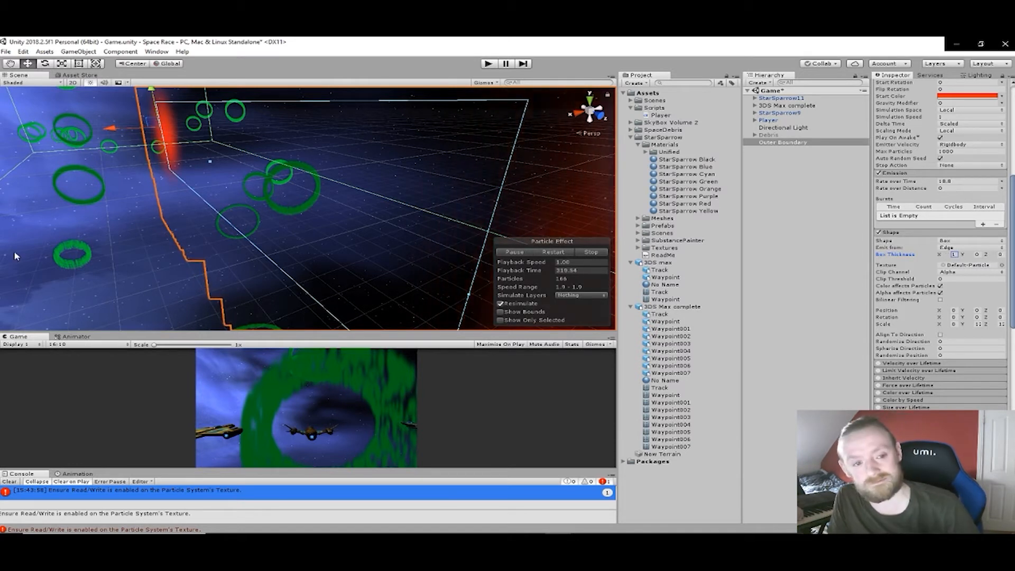
{"action": "right_click_drag", "start_coordinate": [279, 235], "coordinate": [274, 215]}
{"action": "middle_click_drag", "start_coordinate": [274, 215], "coordinate": [228, 231]}
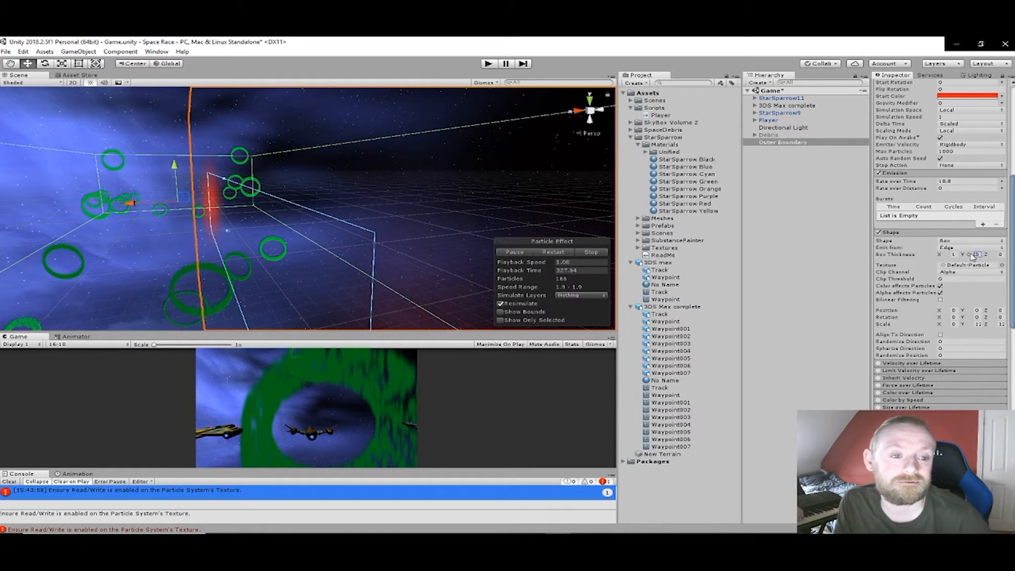
{"action": "left_click_drag", "start_coordinate": [992, 258], "coordinate": [17, 256]}
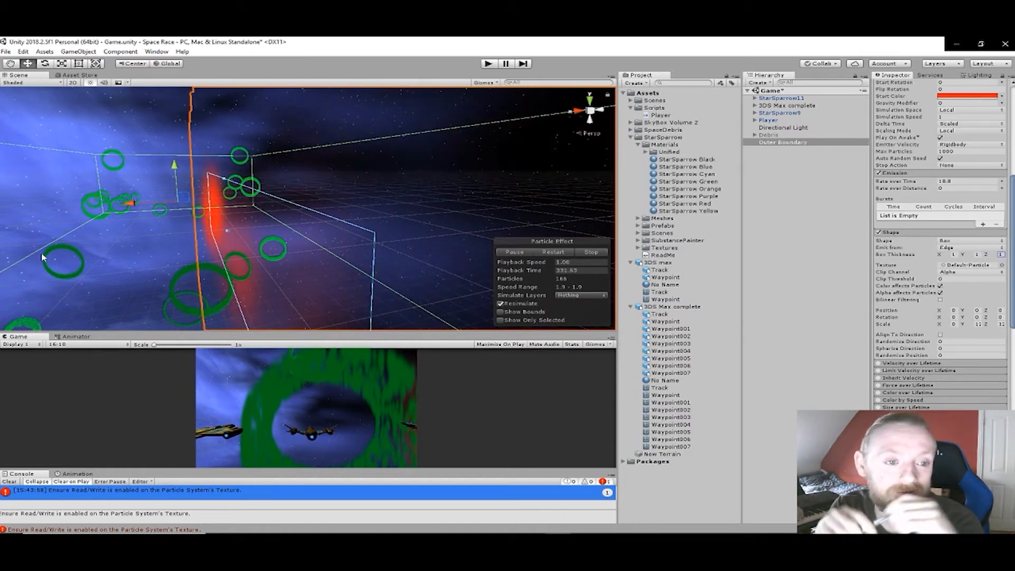
- Switch the particle emission to Shell with the current box thickness and inspect the effect around the course
{"action": "left_click", "coordinate": [1001, 248]}
{"action": "left_click", "coordinate": [985, 270]}
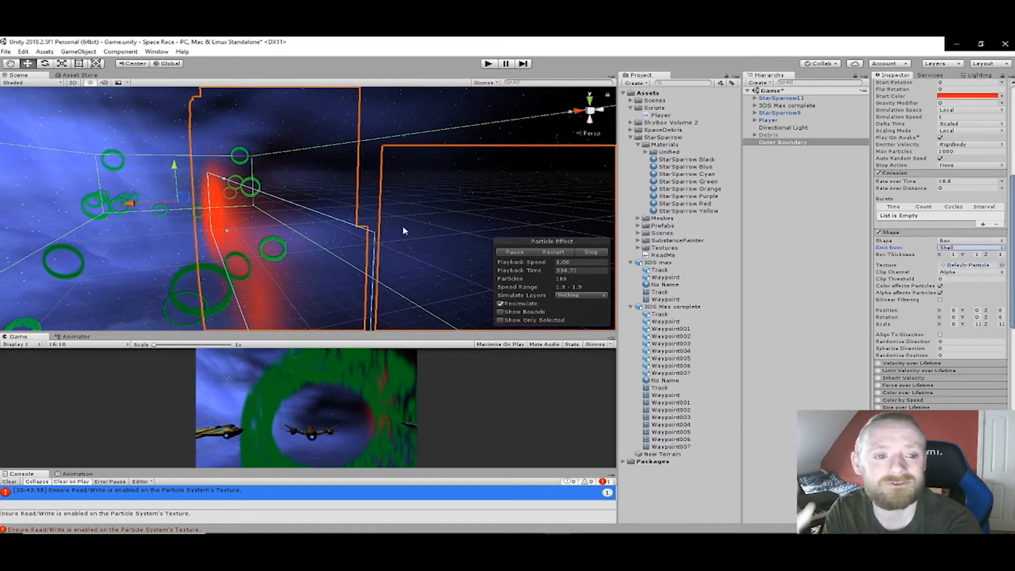
{"action": "left_click_drag", "start_coordinate": [402, 225], "coordinate": [359, 328], "text": "alt"}
{"action": "left_click", "coordinate": [952, 256]}
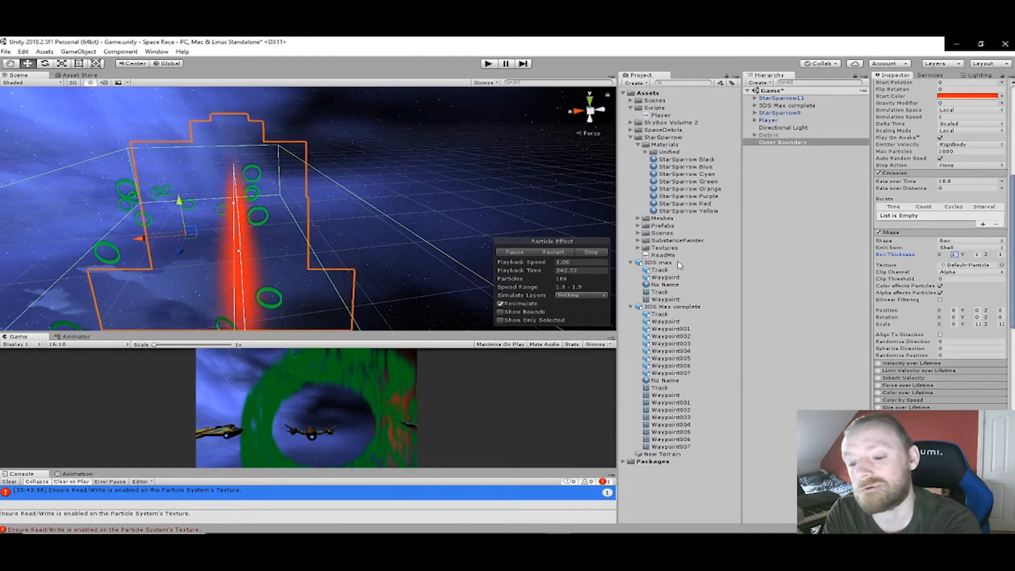
{"action": "left_click_drag", "start_coordinate": [363, 227], "coordinate": [374, 177], "text": "alt"}
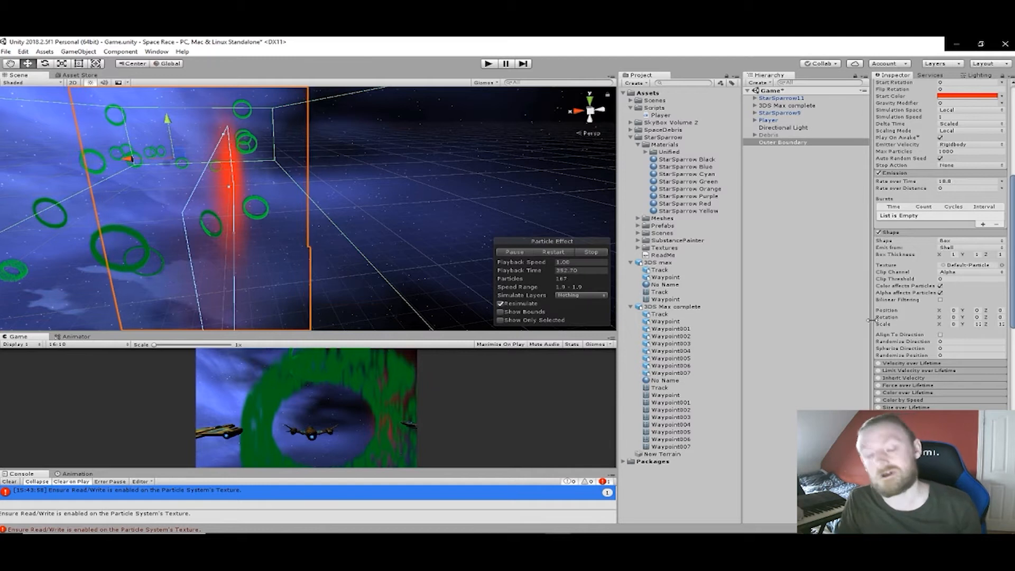
{"action": "middle_click_drag", "start_coordinate": [366, 218], "coordinate": [376, 244]}
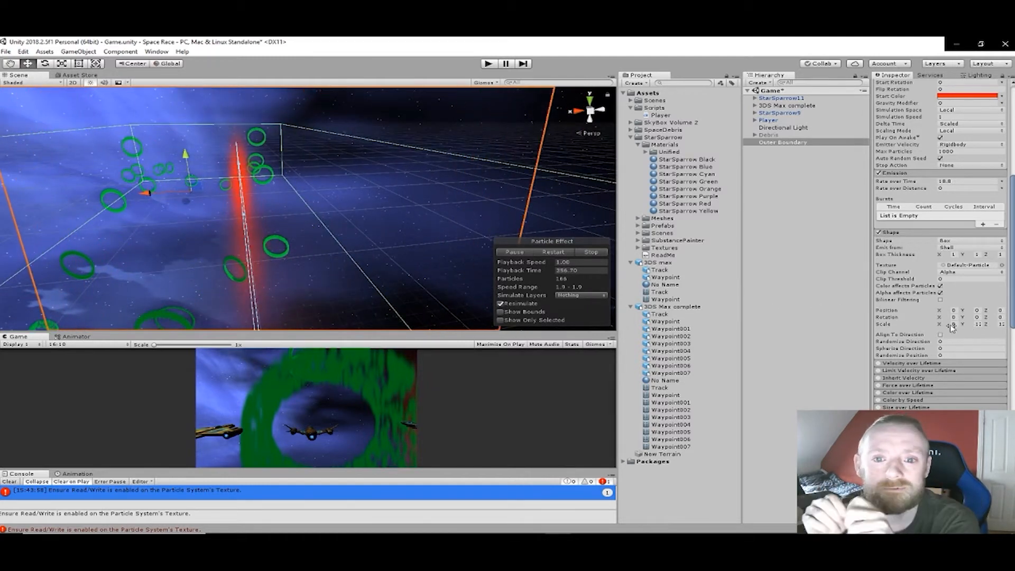
- Increase the X scale of the particle emission box to widen it across the Outer Boundary collider
{"action": "left_click_drag", "start_coordinate": [34, 316], "coordinate": [682, 390]}
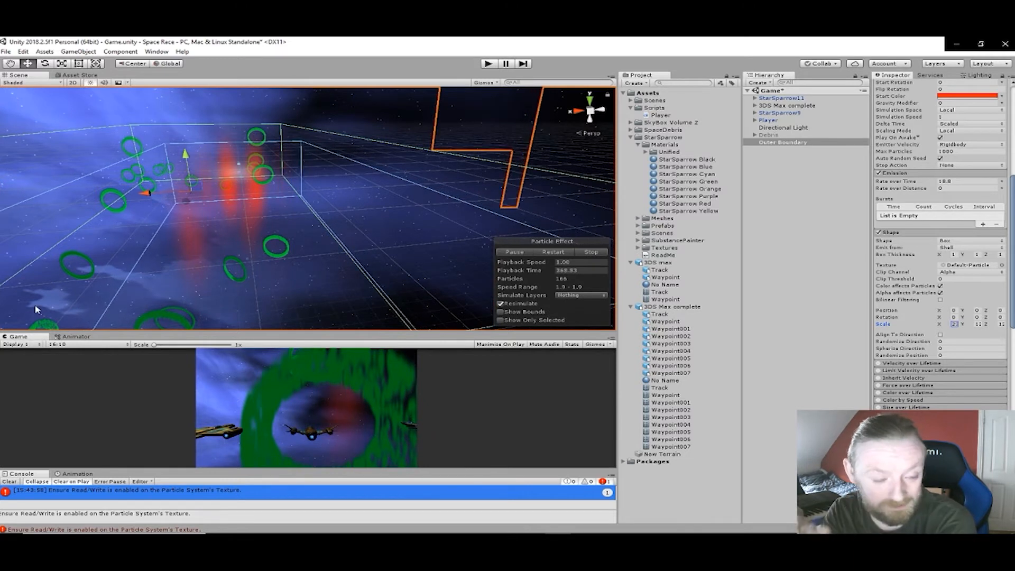
{"action": "middle_click_drag", "start_coordinate": [124, 264], "coordinate": [202, 211]}
{"action": "mouse_move", "coordinate": [201, 211]}
{"action": "right_mouse_down"}
{"action": "mouse_move", "coordinate": [193, 213]}
{"action": "mouse_move", "coordinate": [198, 179]}
{"action": "mouse_move", "coordinate": [109, 174]}
{"action": "mouse_move", "coordinate": [148, 240]}
{"action": "mouse_move", "coordinate": [222, 222]}
{"action": "mouse_move", "coordinate": [210, 199]}
{"action": "mouse_move", "coordinate": [192, 208]}
{"action": "right_mouse_up"}
{"action": "middle_click_drag", "start_coordinate": [192, 208], "coordinate": [121, 257]}
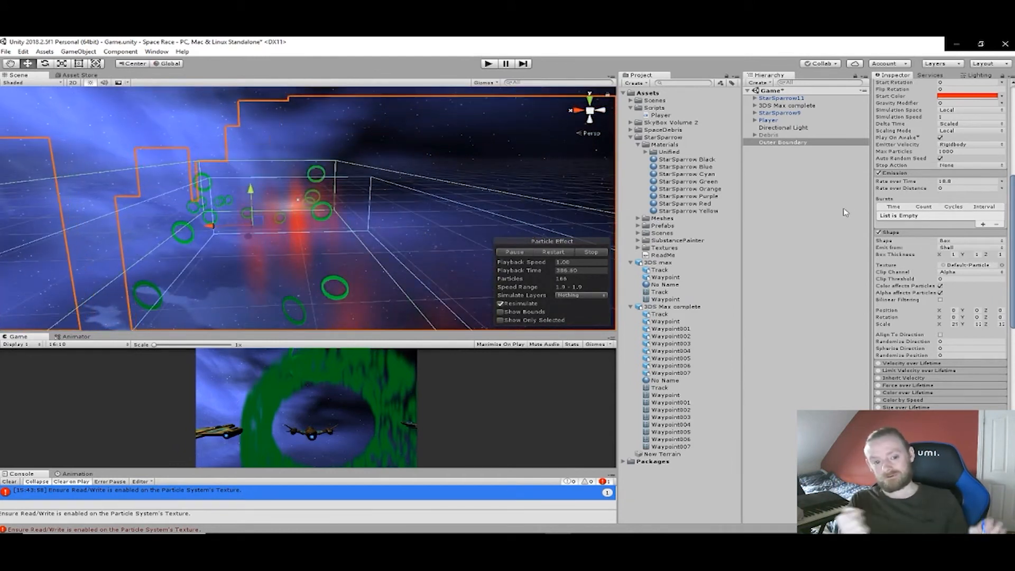
- Try Edge emission on the widened box shape and view the effect from the side
{"action": "left_click", "coordinate": [1001, 249]}
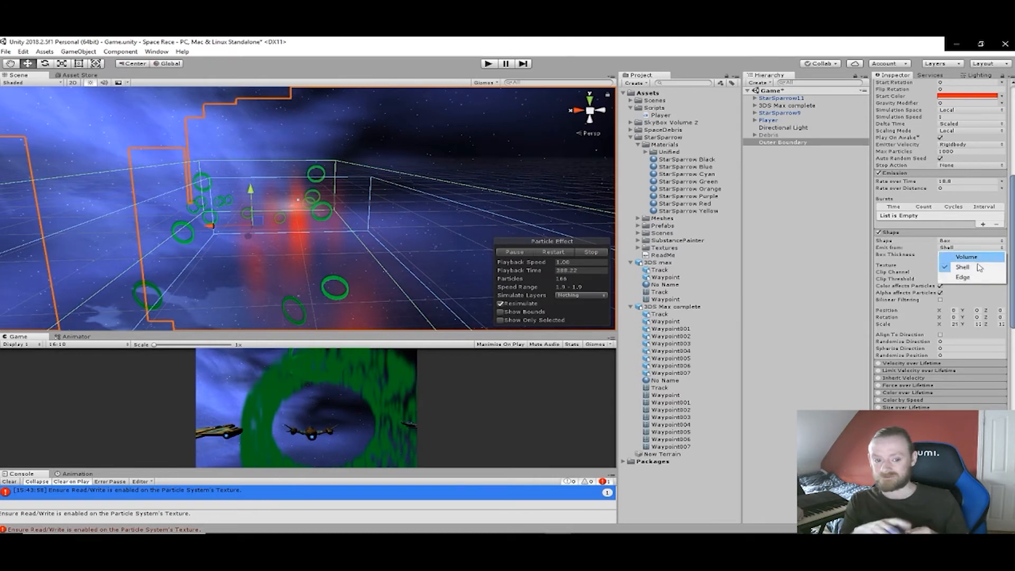
{"action": "left_click", "coordinate": [963, 277]}
{"action": "right_click_drag", "start_coordinate": [319, 233], "coordinate": [558, 146]}
{"action": "right_click_drag", "start_coordinate": [474, 186], "coordinate": [469, 194]}
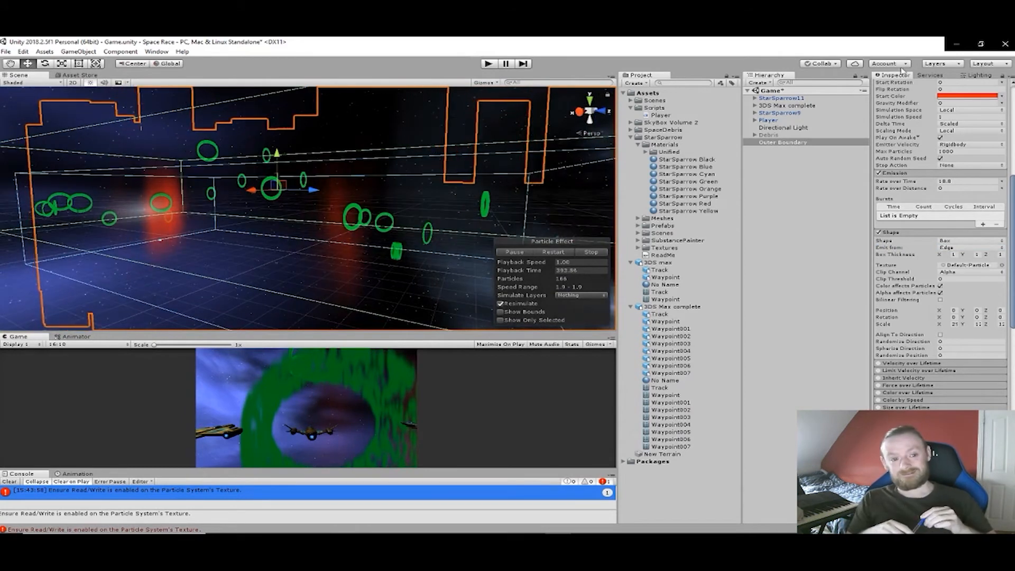
- Raise the start lifetime of Outer Boundary's particles to 58 and inspect the effect from several angles
{"action": "scroll", "coordinate": [1003, 139], "scroll_direction": "up", "scroll_amount": 5}
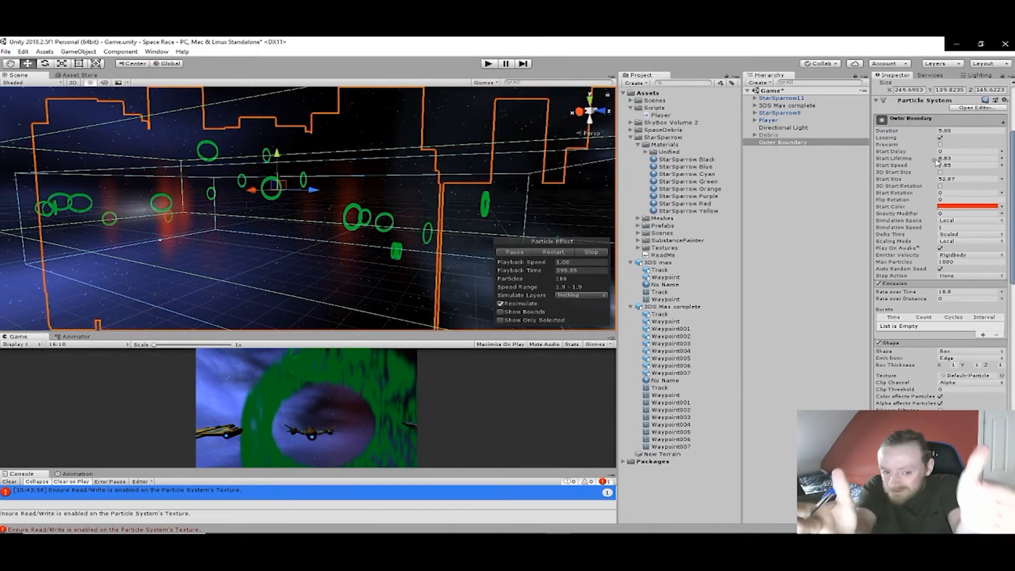
{"action": "left_click_drag", "start_coordinate": [934, 159], "coordinate": [798, 221]}
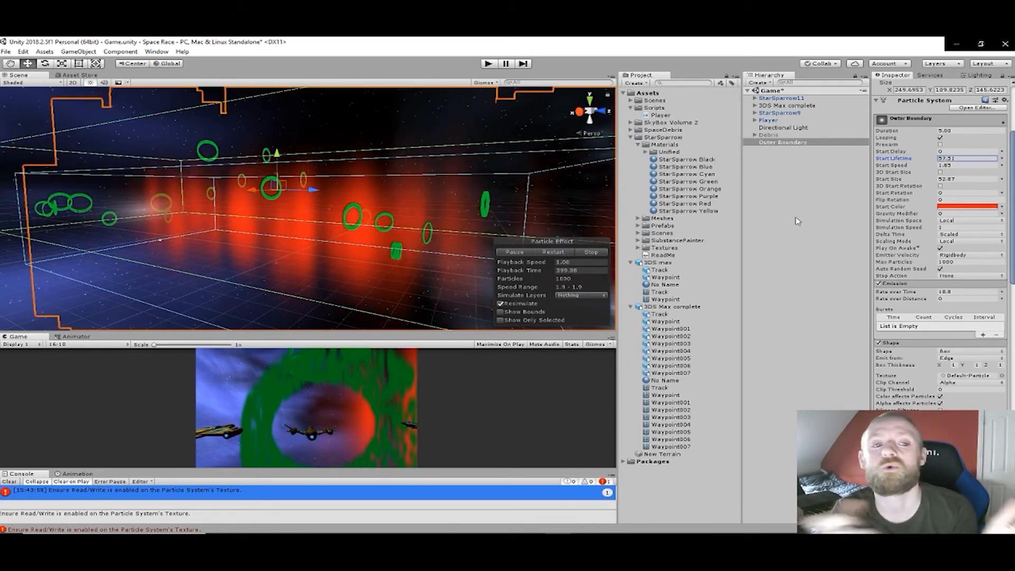
{"action": "middle_click_drag", "start_coordinate": [586, 199], "coordinate": [242, 247]}
{"action": "right_click_drag", "start_coordinate": [243, 247], "coordinate": [79, 276]}
{"action": "middle_click_drag", "start_coordinate": [289, 278], "coordinate": [68, 229]}
{"action": "scroll", "coordinate": [126, 212], "scroll_direction": "up", "scroll_amount": 3}
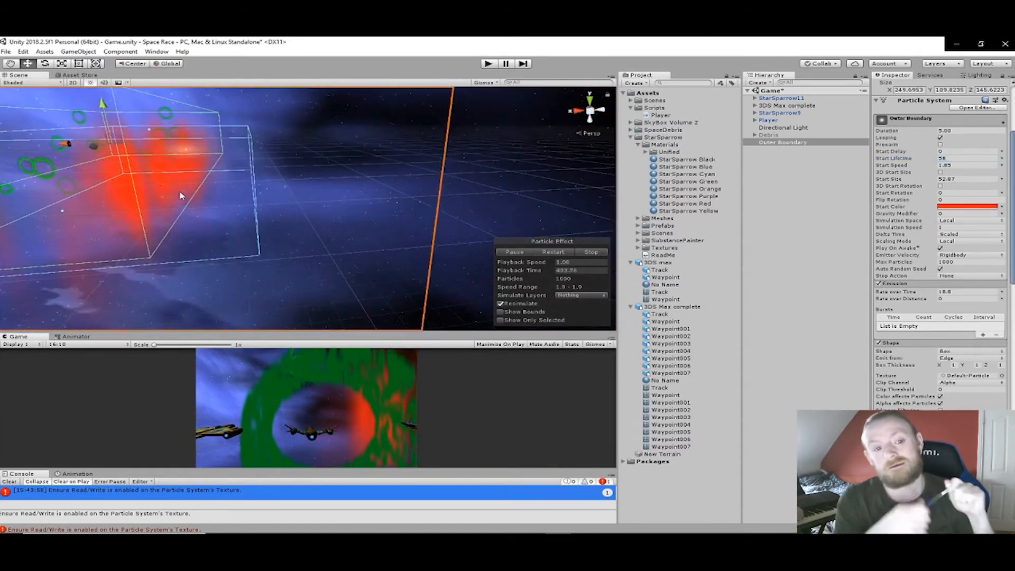
{"action": "middle_click_drag", "start_coordinate": [141, 177], "coordinate": [383, 165]}
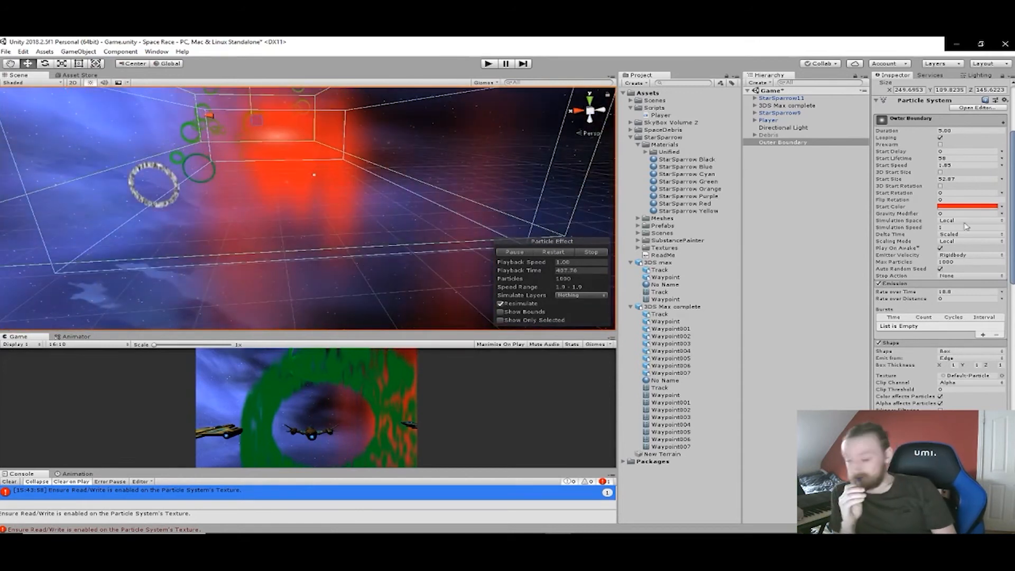
- Increase the particles' start size to 150.57 and set the box shape to emit from its Shell
{"action": "left_click_drag", "start_coordinate": [993, 188], "coordinate": [509, 232]}
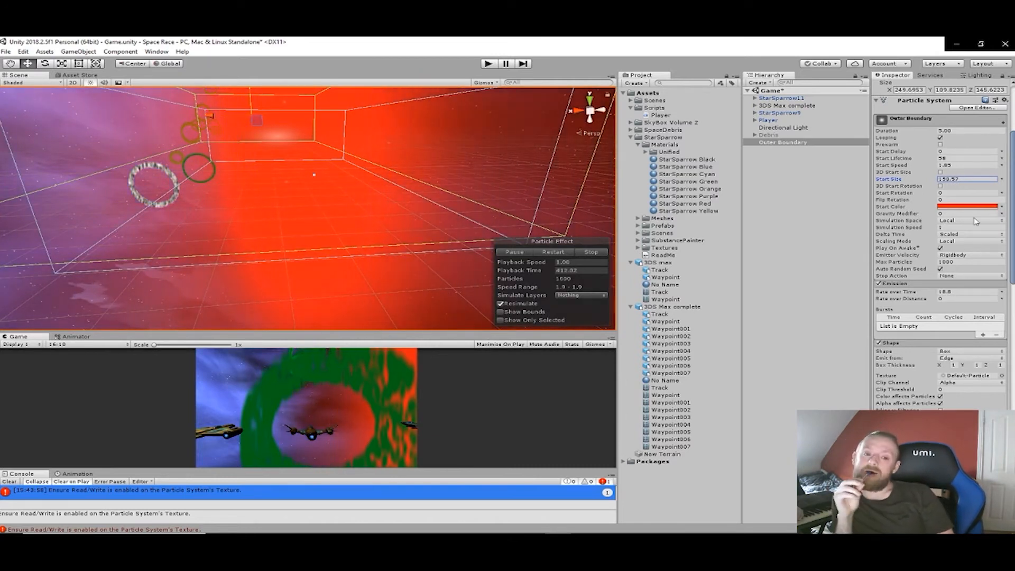
{"action": "left_click", "coordinate": [1002, 359]}
{"action": "left_click", "coordinate": [983, 378]}
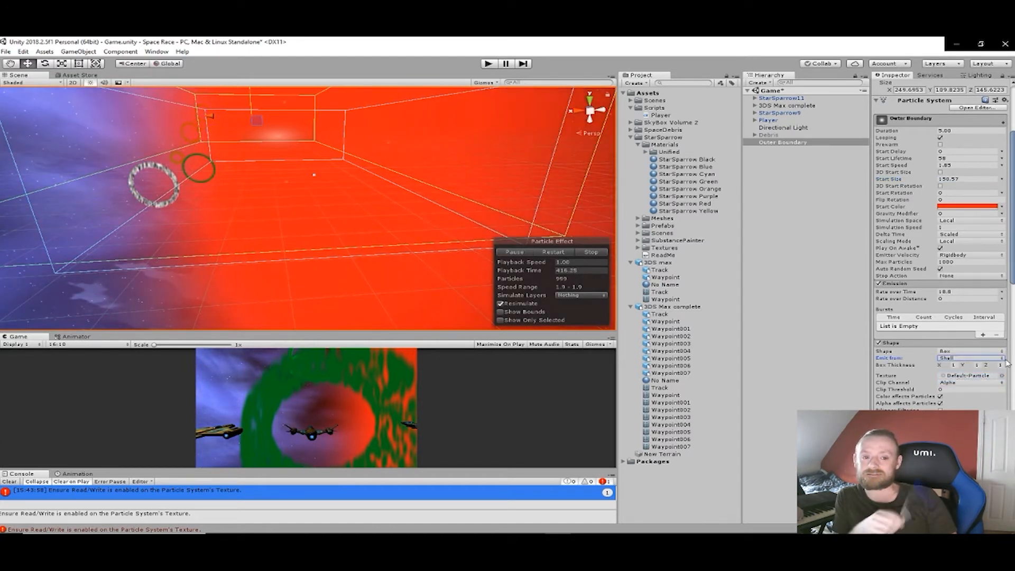
- Set the particle box shape to emit from its Edge, with a box thickness of 1, and inspect the effect
{"action": "left_click", "coordinate": [1001, 359]}
{"action": "left_click", "coordinate": [975, 388]}
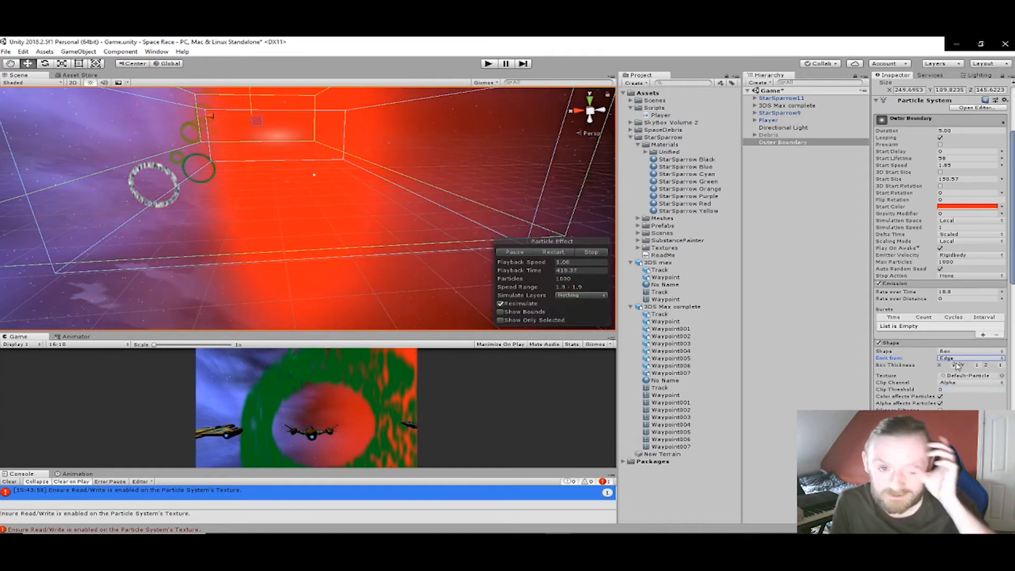
{"action": "left_click_drag", "start_coordinate": [943, 367], "coordinate": [876, 365]}
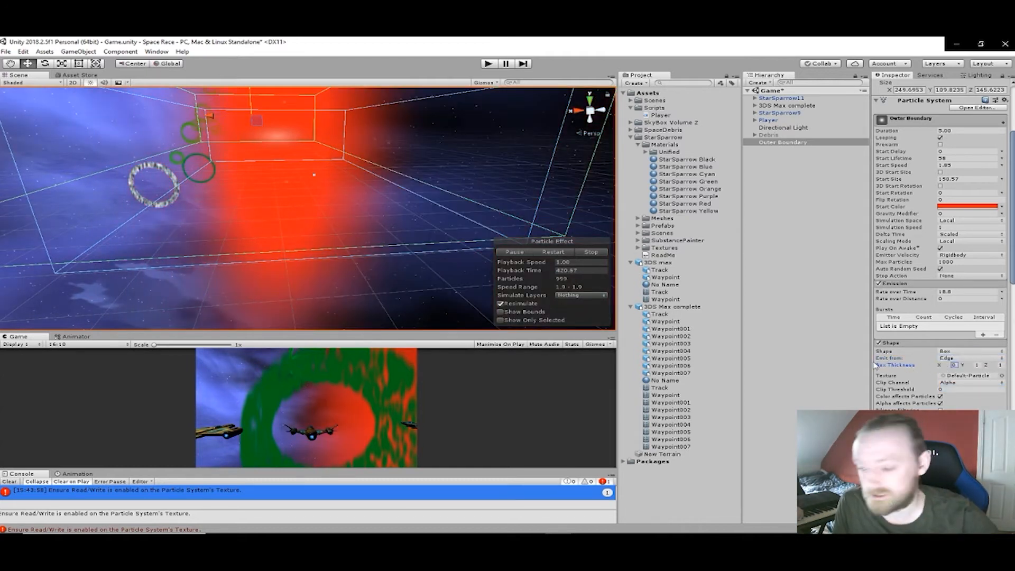
{"action": "type", "text": "1"}
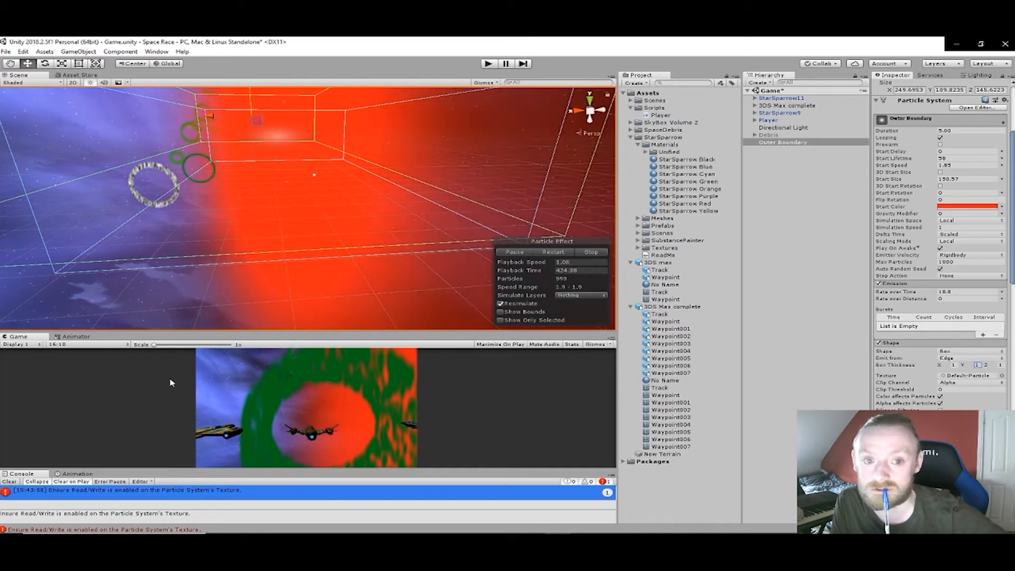
{"action": "middle_click_drag", "start_coordinate": [79, 235], "coordinate": [305, 329]}
{"action": "middle_click_drag", "start_coordinate": [390, 231], "coordinate": [228, 163]}
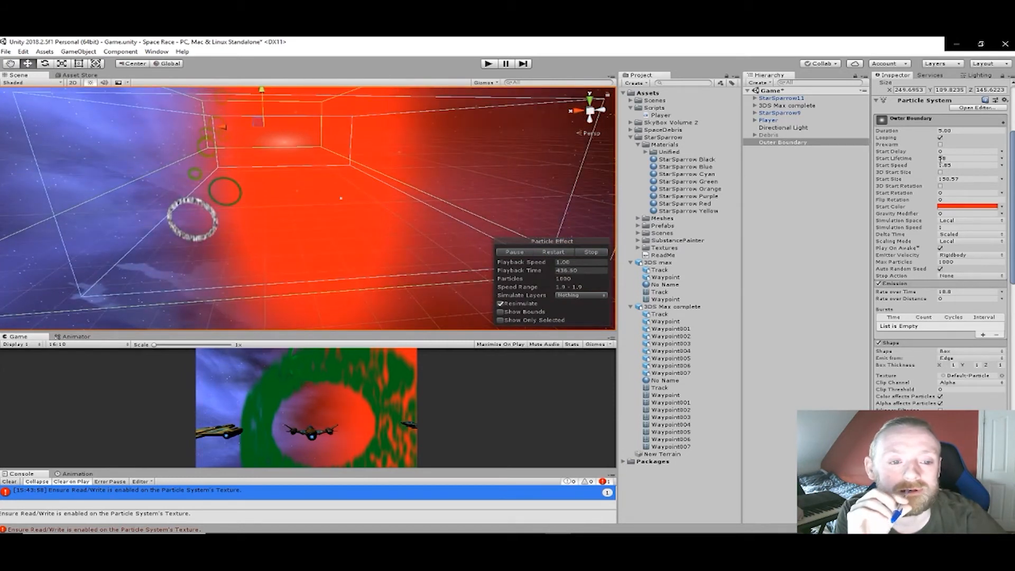
- Raise the Outer Boundary particles' start lifetime to 72.88 and start speed to 6.9, checking the effect along the course
{"action": "left_click_drag", "start_coordinate": [943, 157], "coordinate": [193, 162]}
{"action": "right_click_drag", "start_coordinate": [178, 167], "coordinate": [419, 241]}
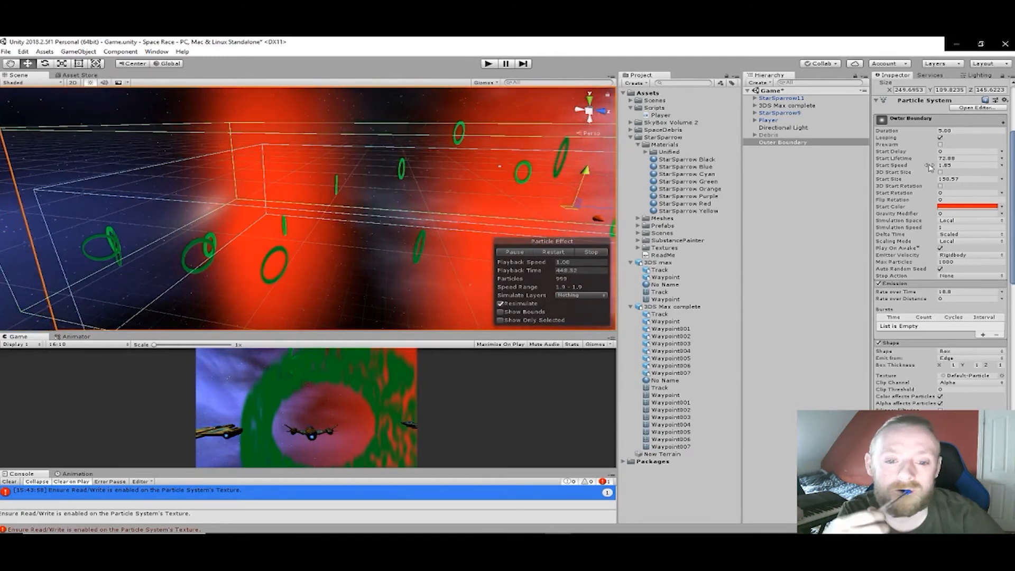
{"action": "left_click_drag", "start_coordinate": [938, 166], "coordinate": [962, 176]}
{"action": "right_click_drag", "start_coordinate": [439, 153], "coordinate": [527, 136]}
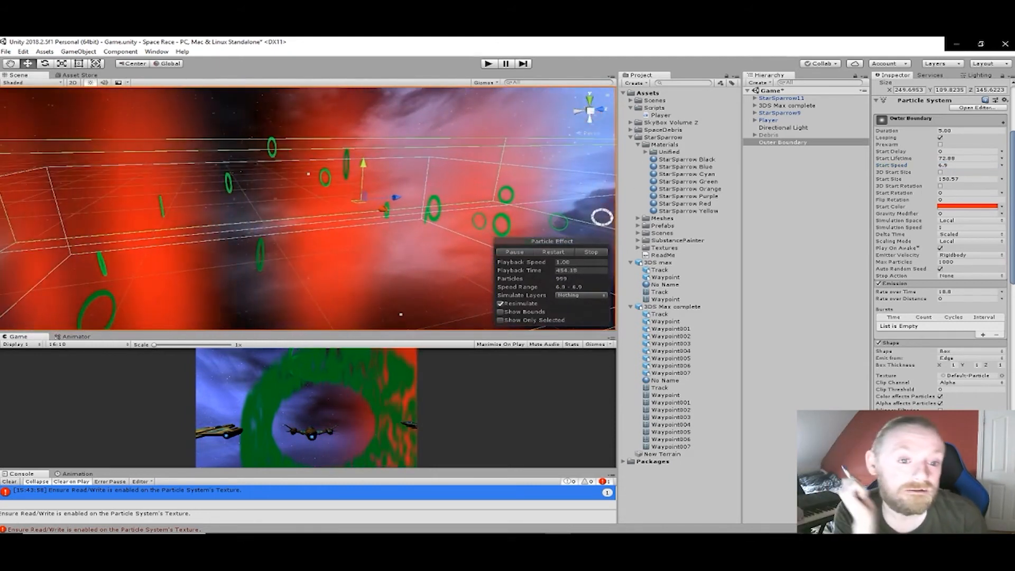
- Reduce the start size of Outer Boundary's particles to 109.9
{"action": "left_click", "coordinate": [950, 179]}
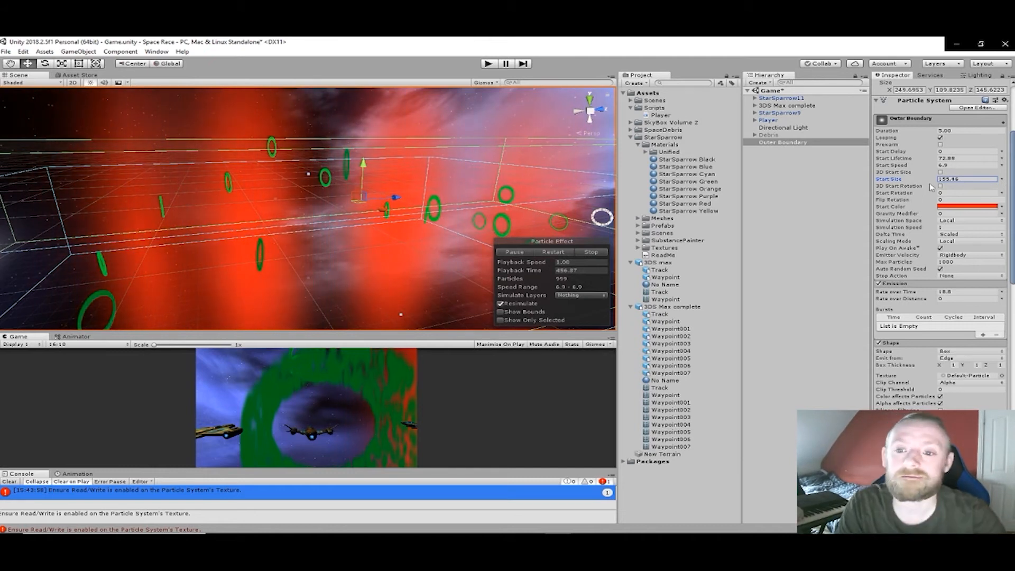
{"action": "left_click_drag", "start_coordinate": [931, 186], "coordinate": [816, 180]}
{"action": "left_click_drag", "start_coordinate": [694, 178], "coordinate": [633, 175]}
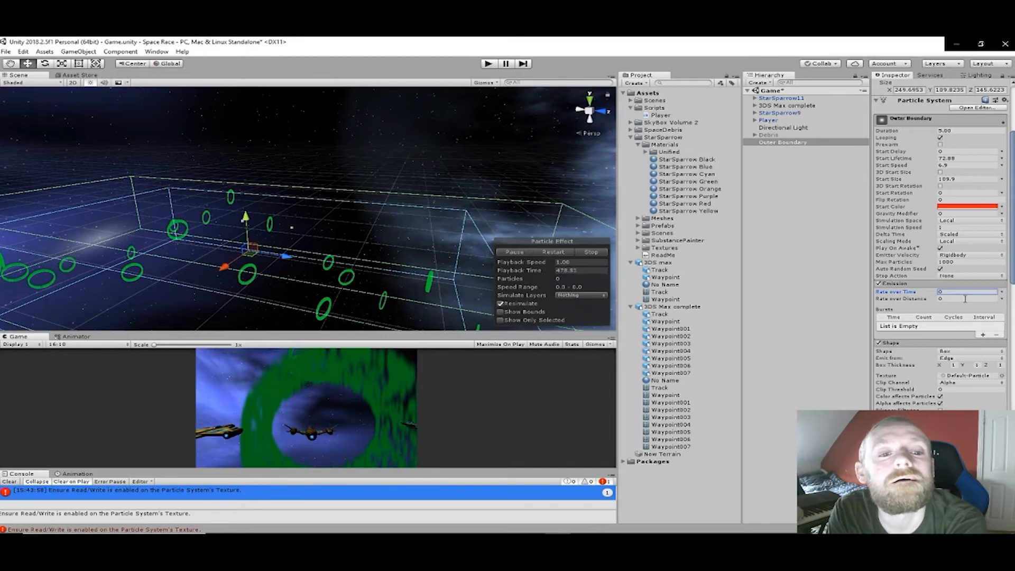
- Set the emission rate over time to 100 and replay the particle effect, viewing it from several angles
{"action": "type", "text": "100"}
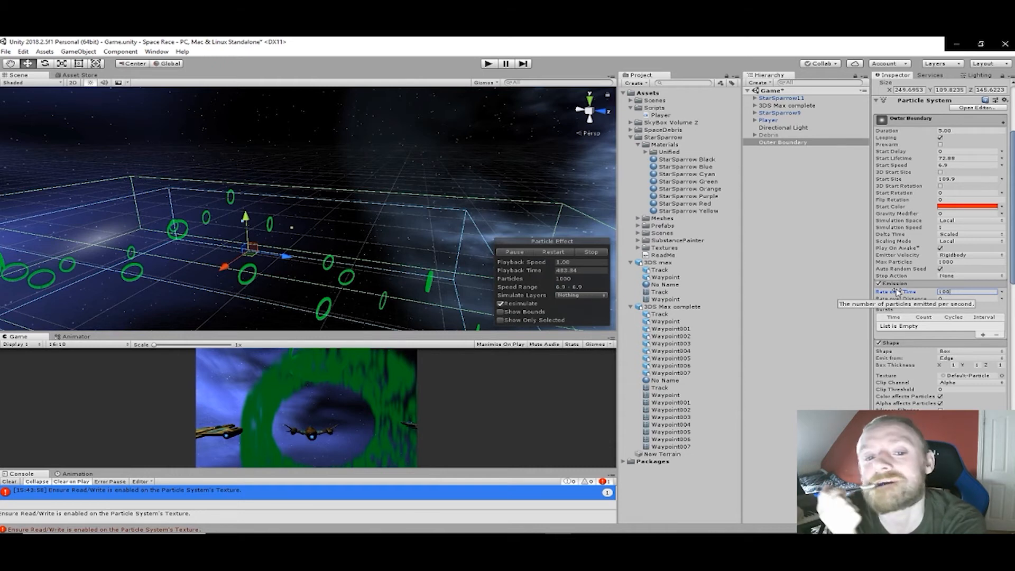
{"action": "left_click_drag", "start_coordinate": [176, 180], "coordinate": [743, 230], "text": "alt"}
{"action": "middle_click_drag", "start_coordinate": [743, 230], "coordinate": [658, 174]}
{"action": "left_click_drag", "start_coordinate": [528, 201], "coordinate": [412, 228], "text": "alt"}
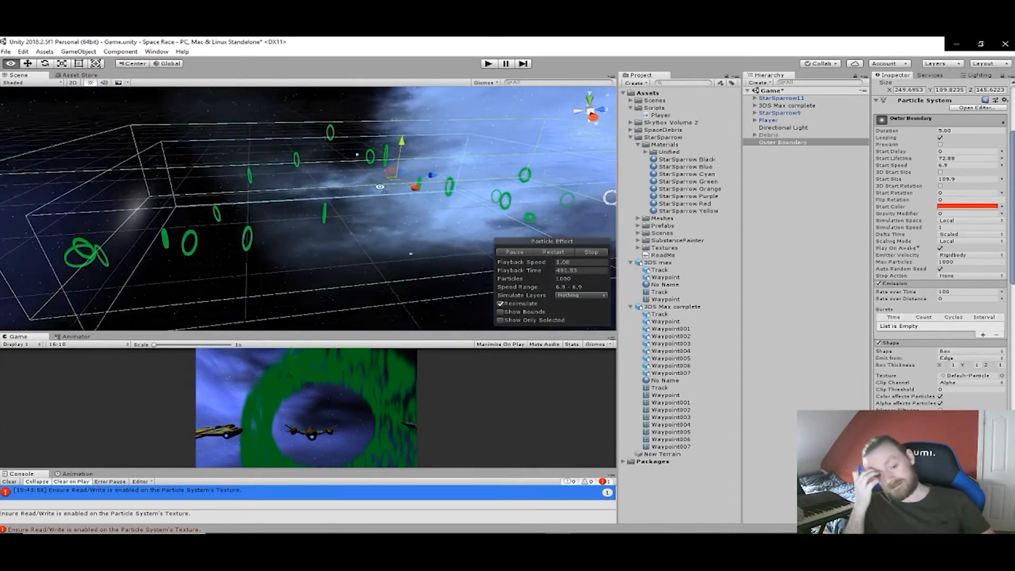
{"action": "left_click", "coordinate": [513, 253]}
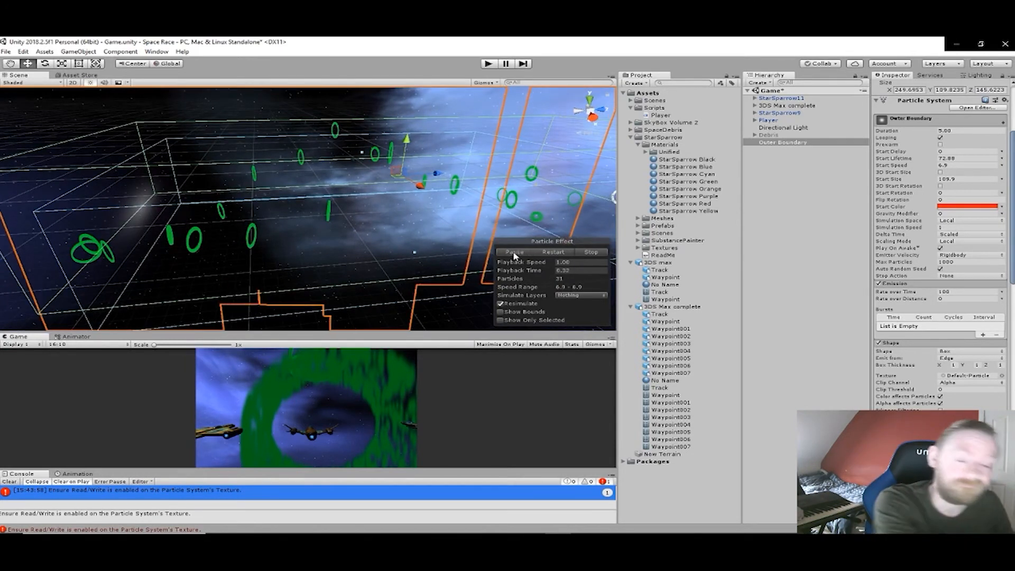
{"action": "left_click_drag", "start_coordinate": [458, 234], "coordinate": [493, 217], "text": "alt"}
{"action": "left_click_drag", "start_coordinate": [300, 200], "coordinate": [372, 325], "text": "alt"}
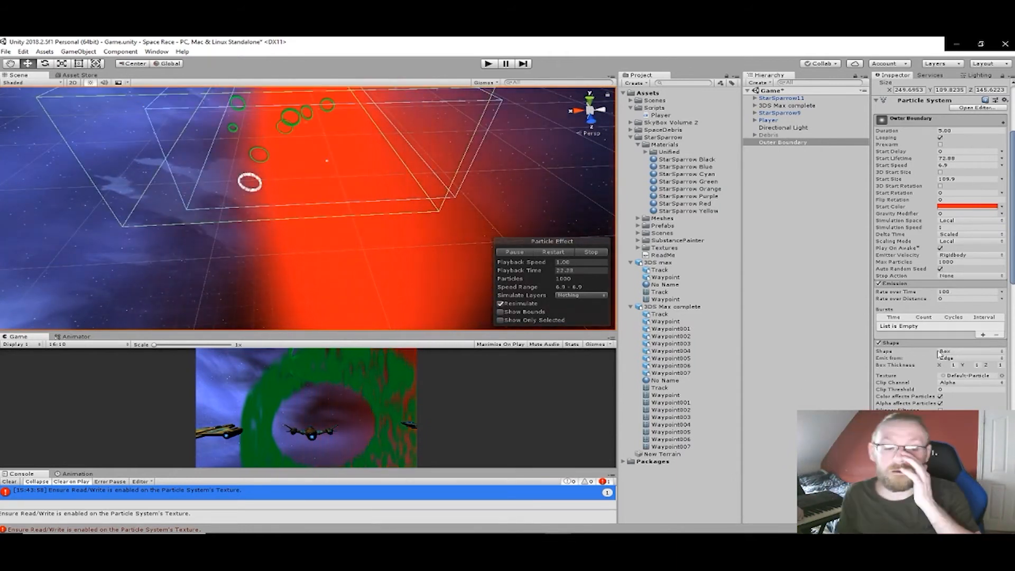
- Shift the particle emission shape along its X position to centre the box within the Outer Boundary collider
{"action": "scroll", "coordinate": [971, 369], "scroll_direction": "down", "scroll_amount": 3}
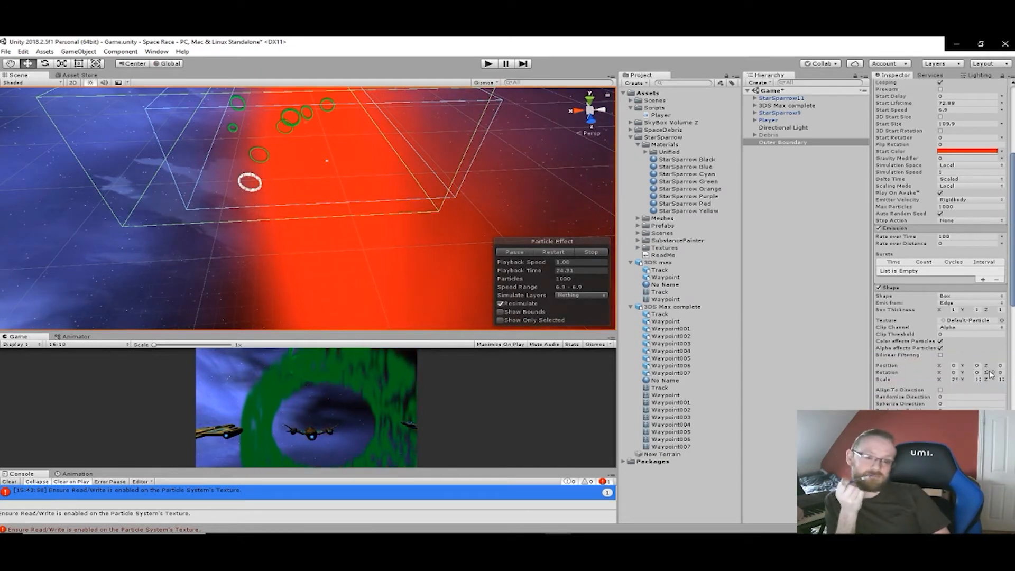
{"action": "scroll", "coordinate": [966, 348], "scroll_direction": "down", "scroll_amount": 1}
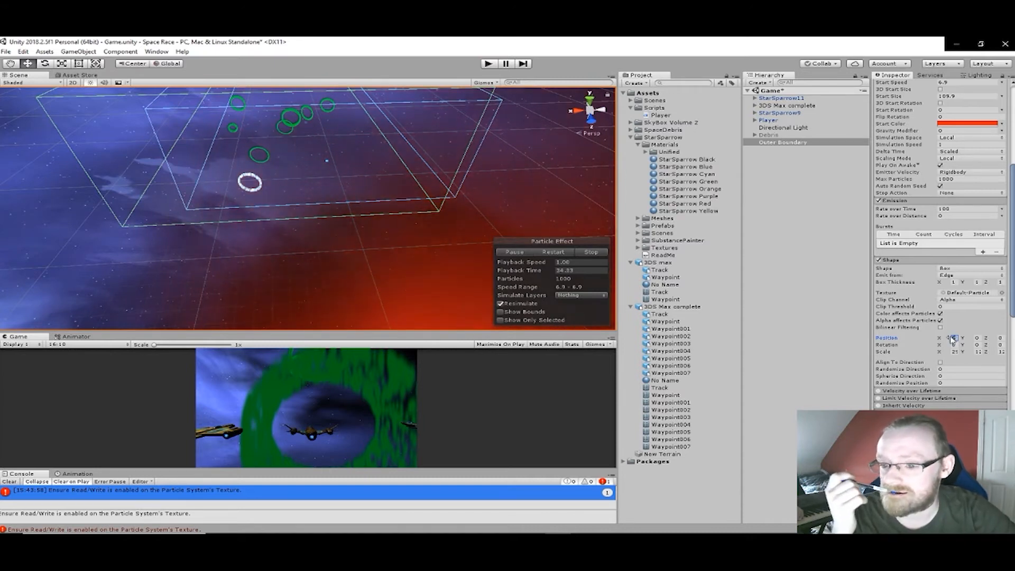
{"action": "type", "text": "10"}
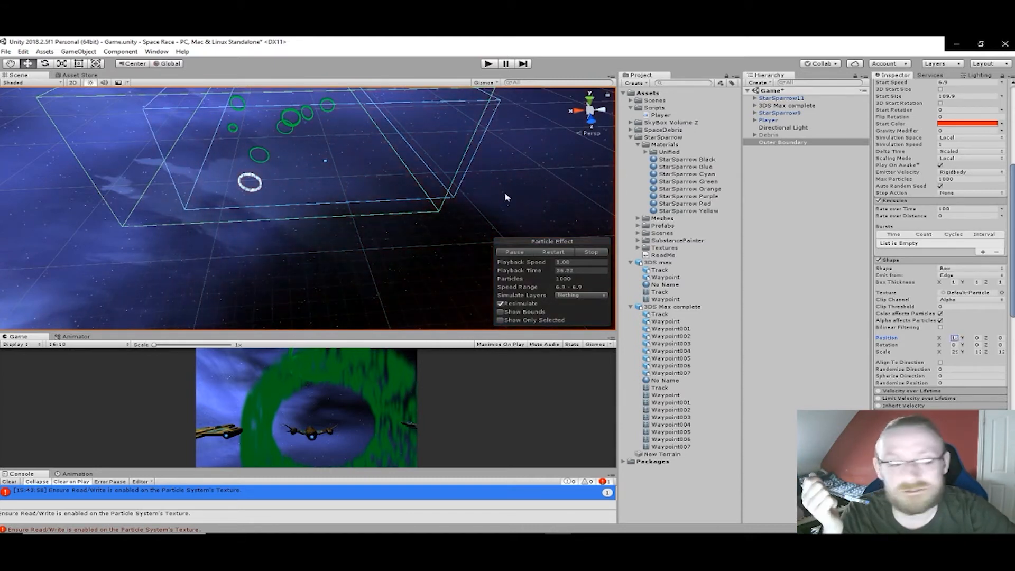
{"action": "right_click_drag", "start_coordinate": [485, 193], "coordinate": [459, 149]}
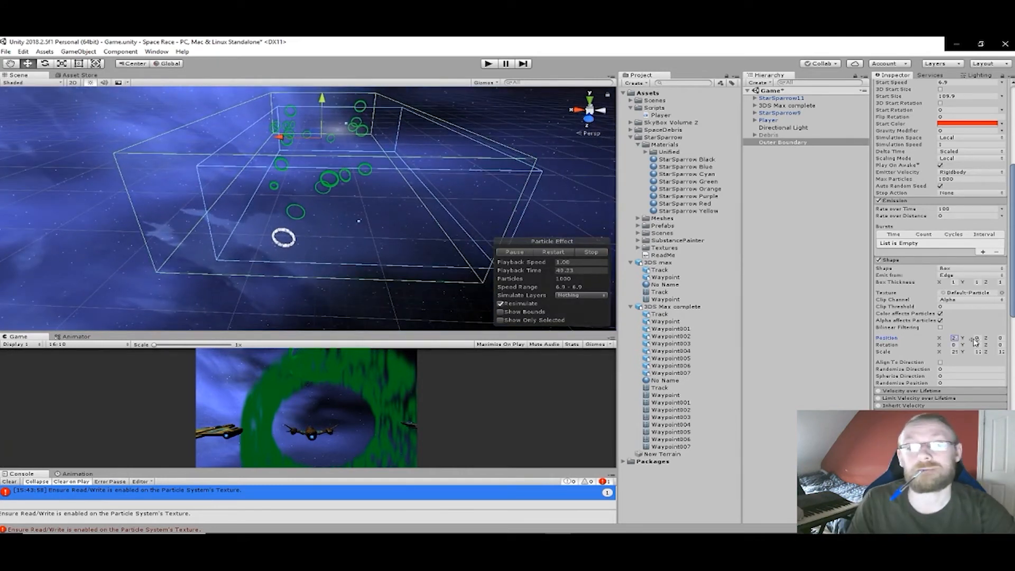
{"action": "left_click_drag", "start_coordinate": [4, 339], "coordinate": [317, 230]}
{"action": "left_click_drag", "start_coordinate": [649, 283], "coordinate": [750, 405]}
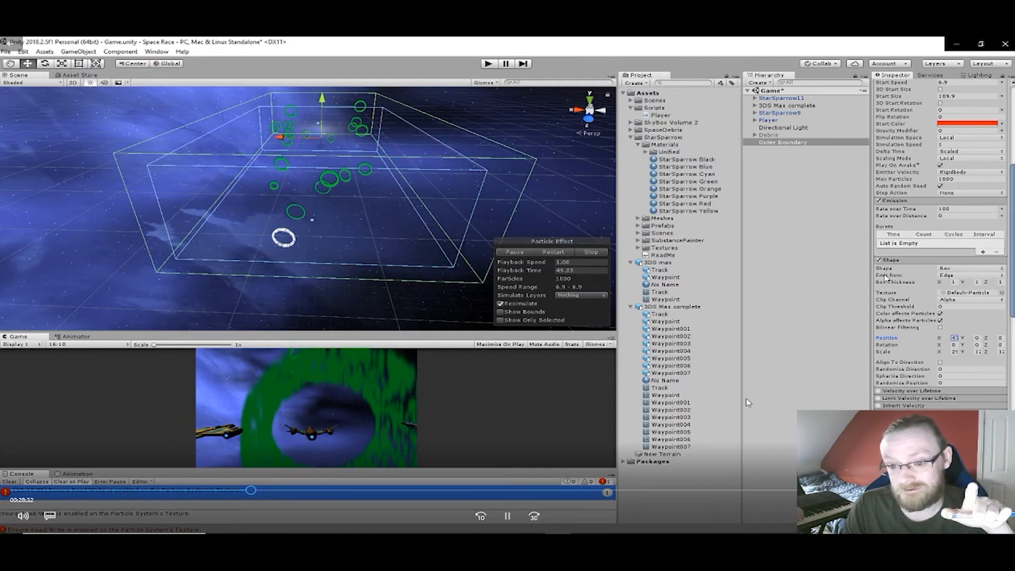
- Replay the particle effect from the start and examine how it fills the repositioned emission box
{"action": "right_click_drag", "start_coordinate": [329, 213], "coordinate": [338, 128]}
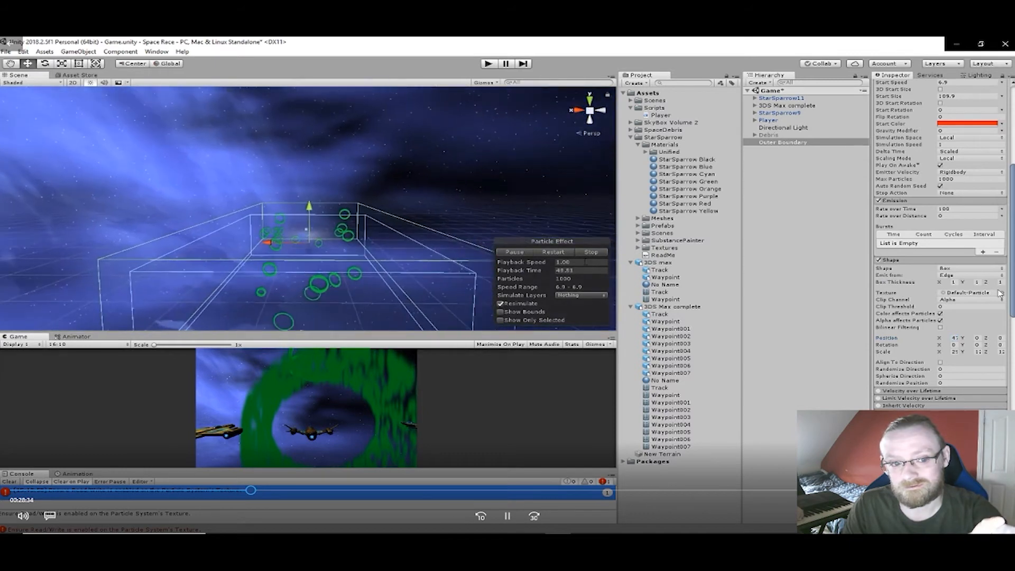
{"action": "left_click", "coordinate": [505, 253]}
{"action": "right_click_drag", "start_coordinate": [345, 223], "coordinate": [431, 292]}
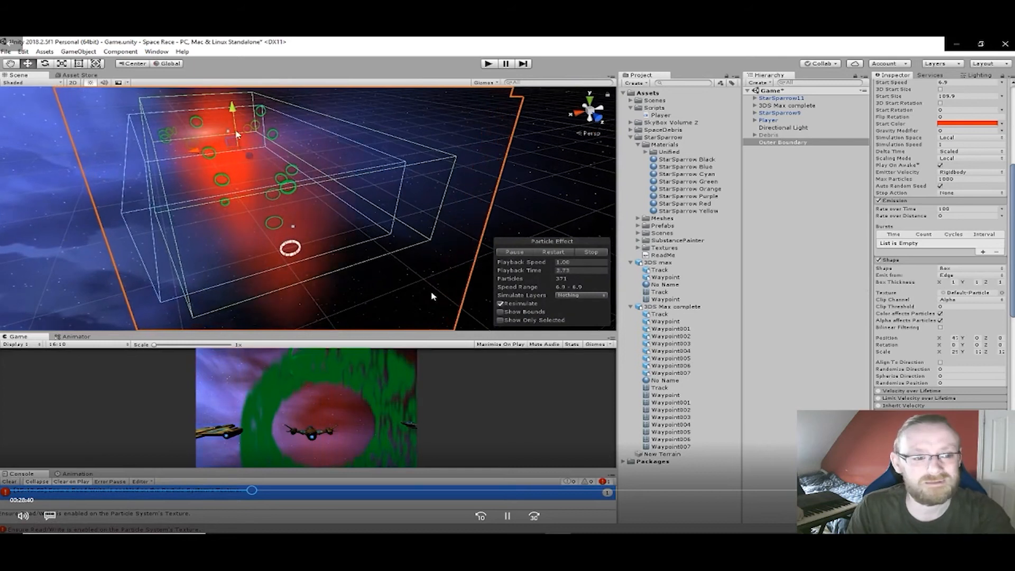
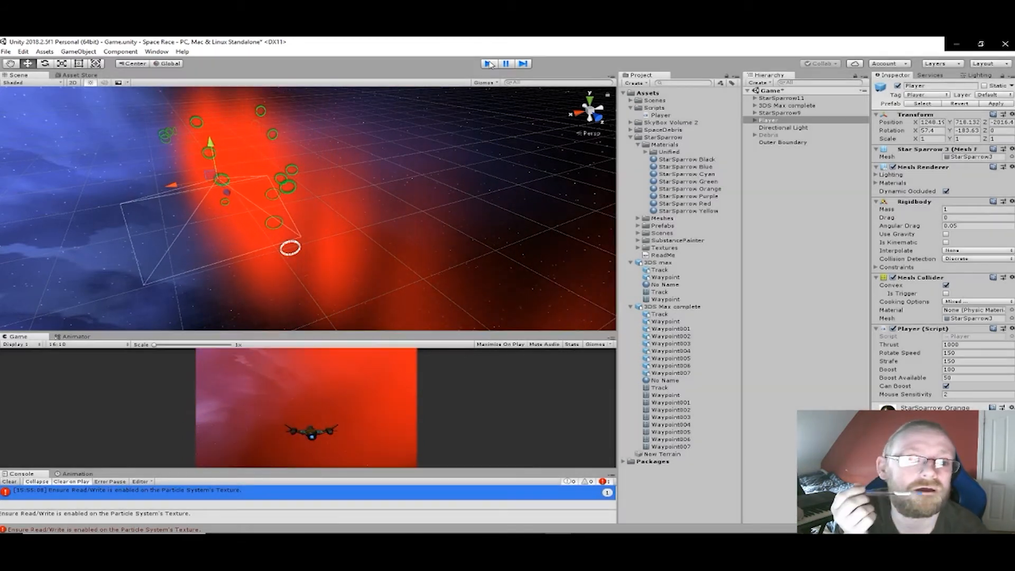
- Exit play mode and set the Player script's Thrust to 2000
{"action": "left_click", "coordinate": [490, 63]}
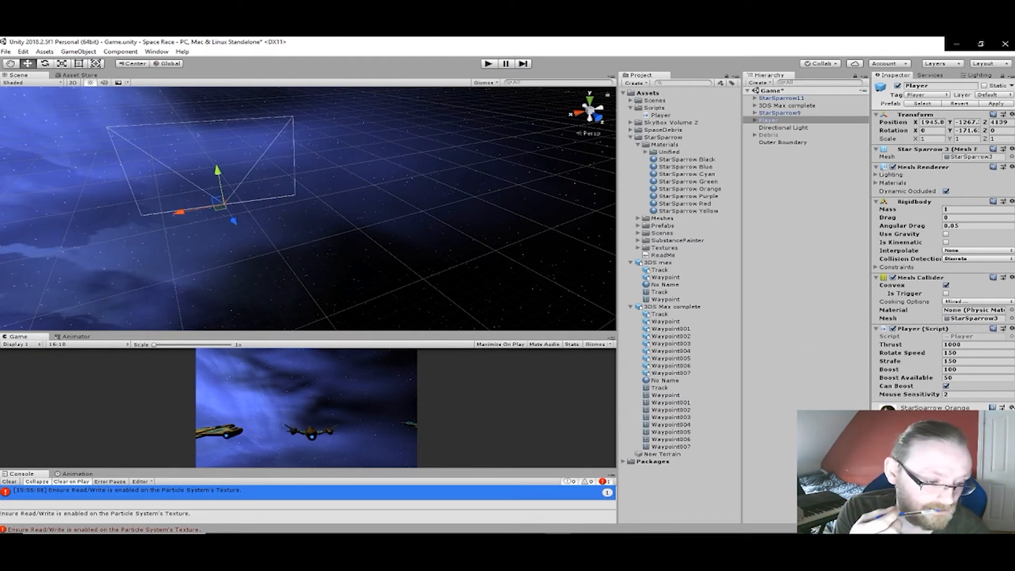
{"action": "double_click", "coordinate": [978, 344]}
{"action": "type", "text": "2"}
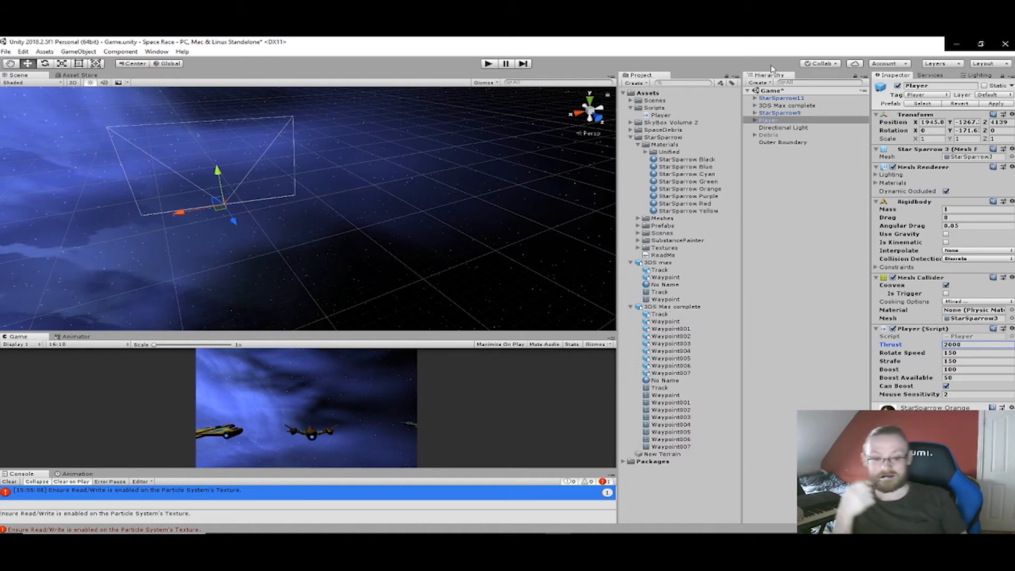
- Set the start lifetime of Outer Boundary's particles to 26.35 and check the effect from several angles
{"action": "left_click", "coordinate": [781, 143]}
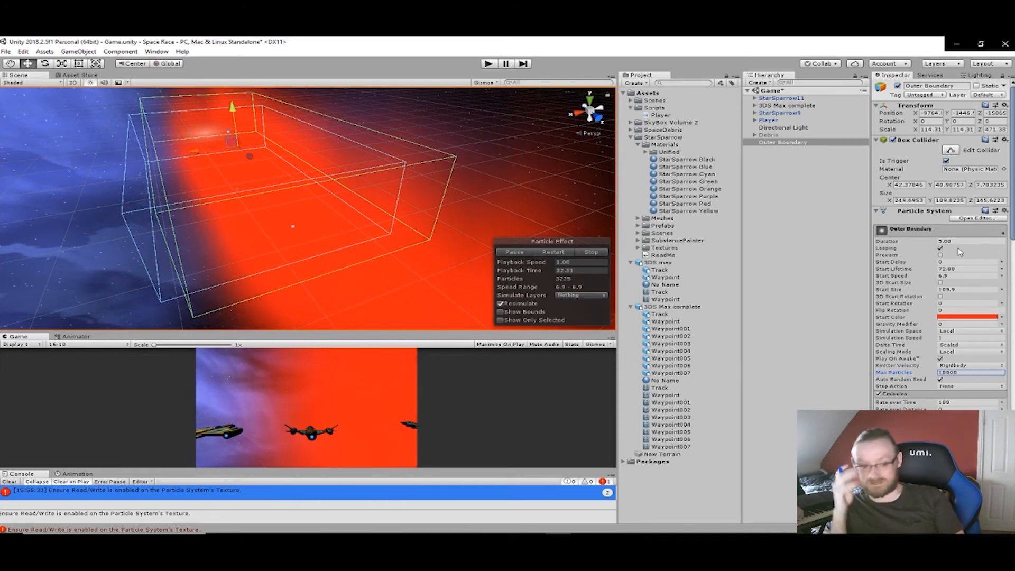
{"action": "left_click_drag", "start_coordinate": [937, 269], "coordinate": [415, 221]}
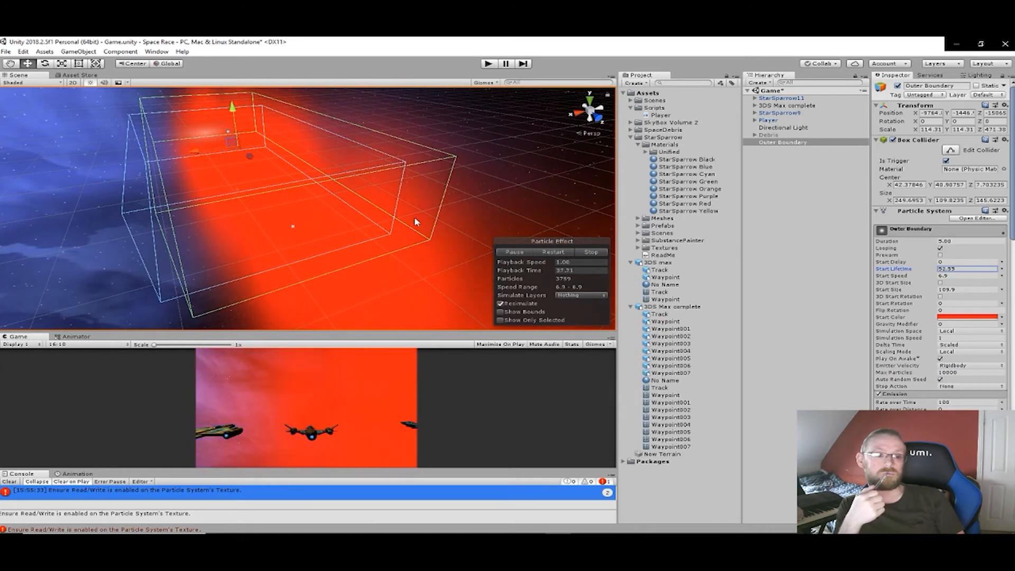
{"action": "left_click_drag", "start_coordinate": [299, 217], "coordinate": [118, 195]}
{"action": "right_click_drag", "start_coordinate": [169, 202], "coordinate": [32, 175]}
{"action": "right_click_drag", "start_coordinate": [263, 189], "coordinate": [444, 175]}
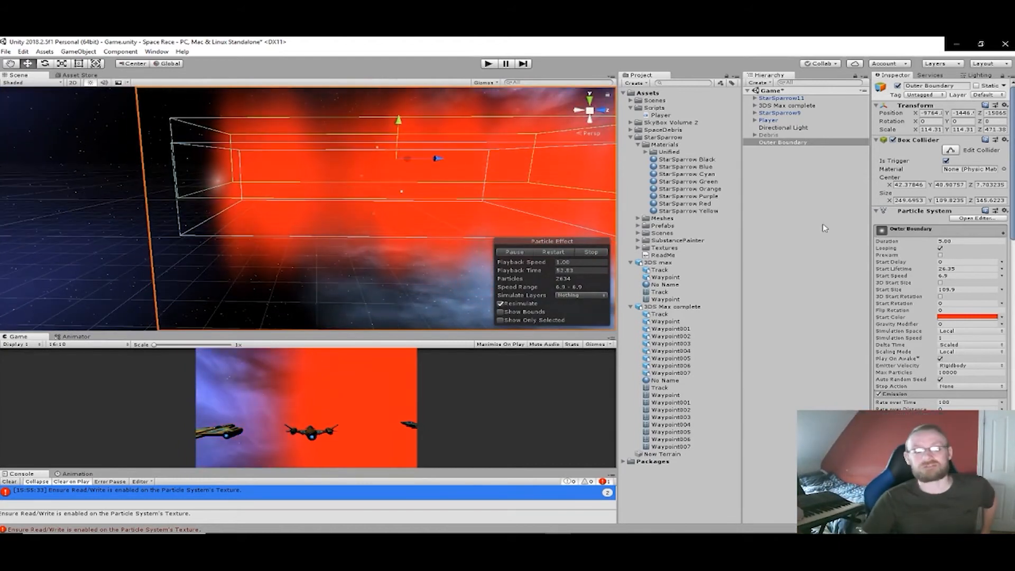
- Set Outer Boundary's box-shaped particles to emit from the Shell and inspect the effect around the collider
{"action": "scroll", "coordinate": [956, 256], "scroll_direction": "down", "scroll_amount": 3}
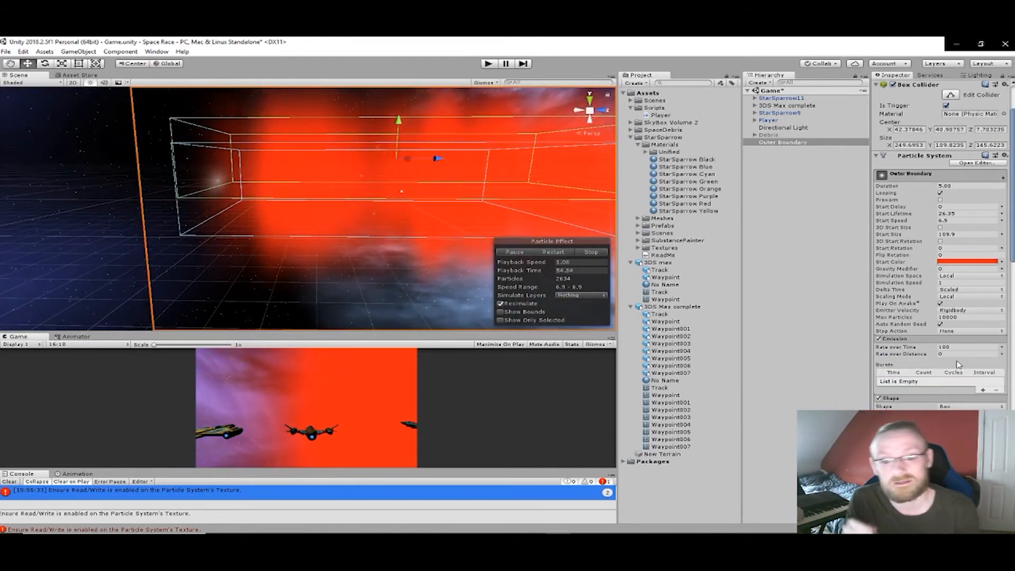
{"action": "left_click", "coordinate": [961, 386]}
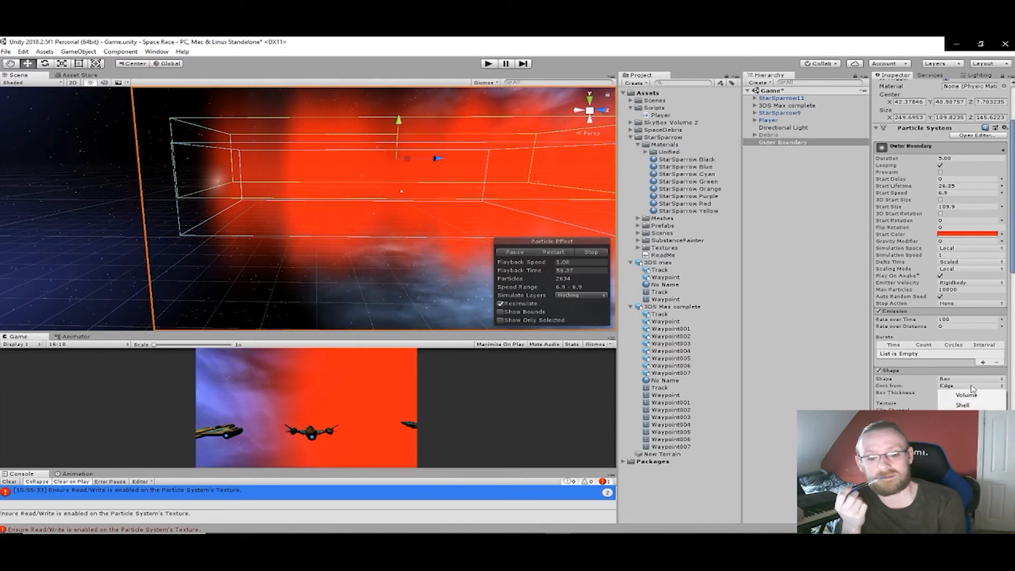
{"action": "left_click", "coordinate": [967, 405]}
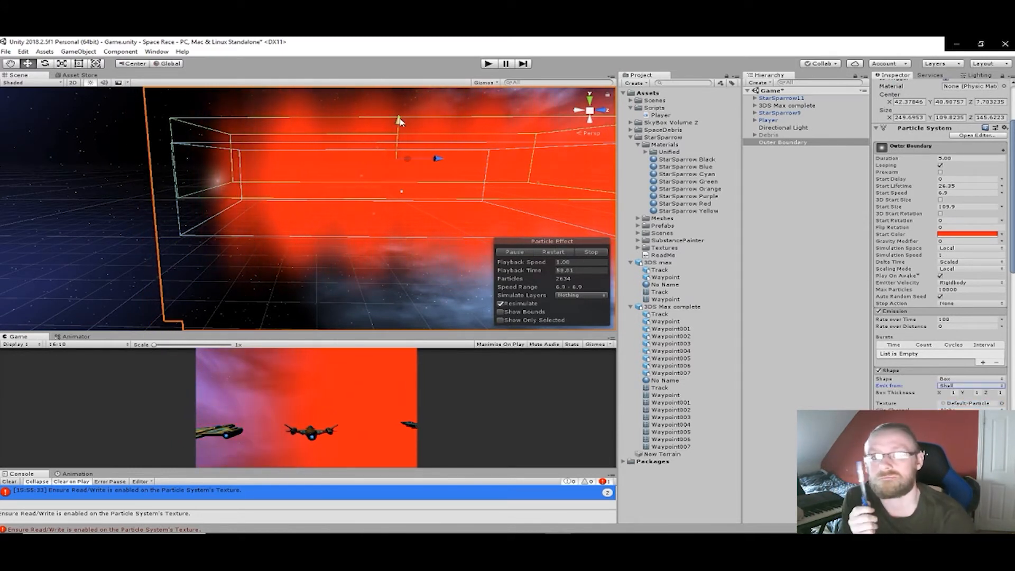
{"action": "mouse_move", "coordinate": [399, 123]}
{"action": "left_mouse_down"}
{"action": "mouse_move", "coordinate": [398, 483]}
{"action": "mouse_move", "coordinate": [399, 117]}
{"action": "left_mouse_up"}
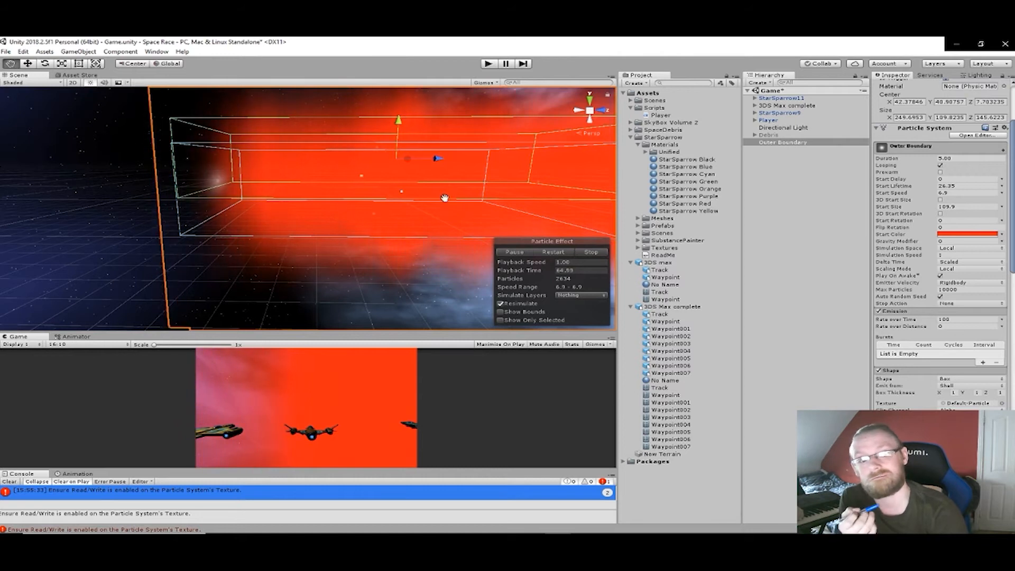
{"action": "middle_click_drag", "start_coordinate": [445, 197], "coordinate": [438, 278]}
{"action": "right_click_drag", "start_coordinate": [438, 280], "coordinate": [464, 178]}
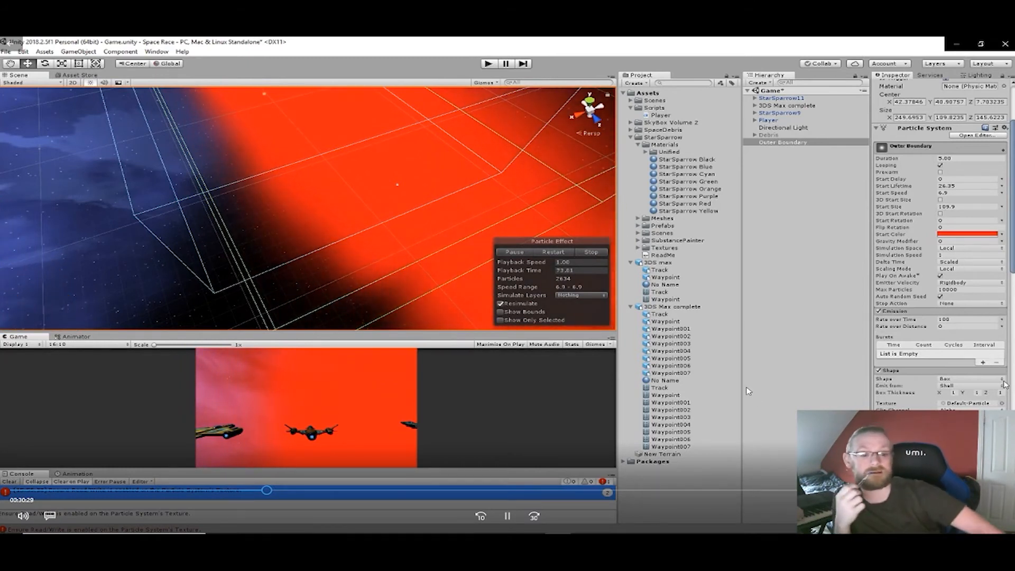
- Try emitting Outer Boundary's particles from the box's Volume, inspect the effect, and set the emission source to Edge
{"action": "left_click", "coordinate": [1002, 379]}
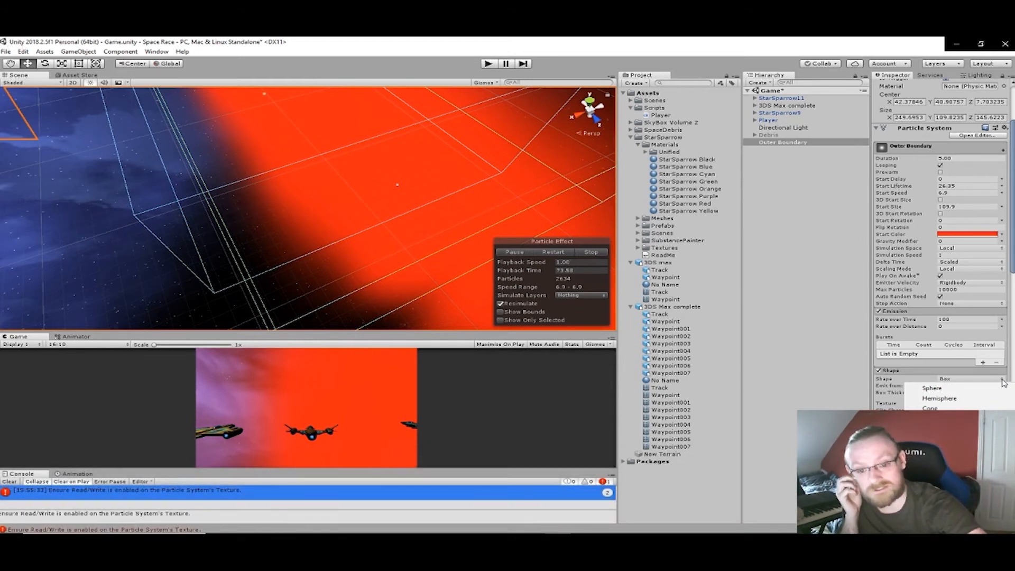
{"action": "left_click", "coordinate": [1003, 380]}
{"action": "left_click", "coordinate": [1003, 380]}
{"action": "left_click", "coordinate": [1003, 372]}
{"action": "left_click", "coordinate": [1002, 371]}
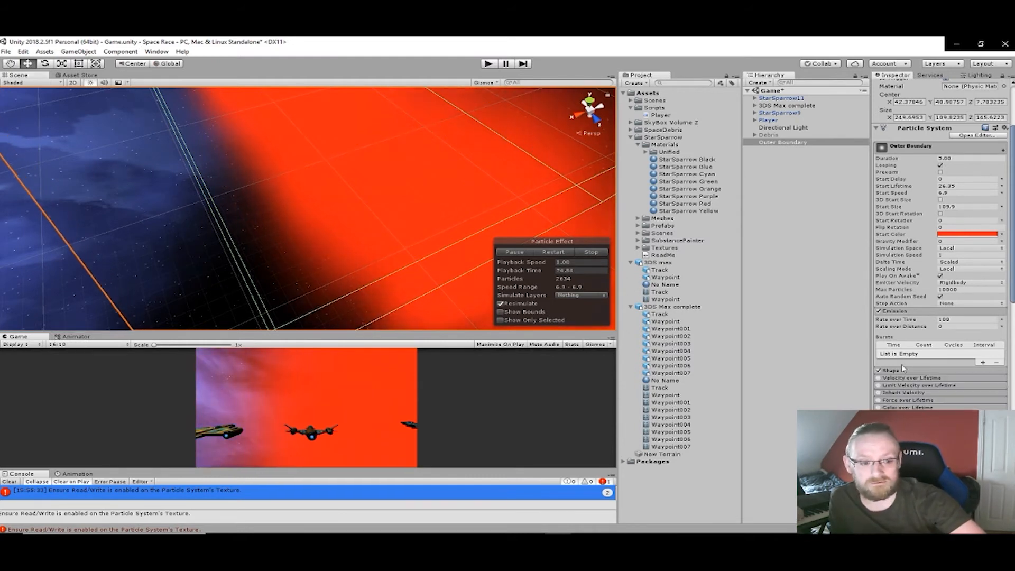
{"action": "left_click", "coordinate": [1002, 371]}
{"action": "left_click", "coordinate": [999, 386]}
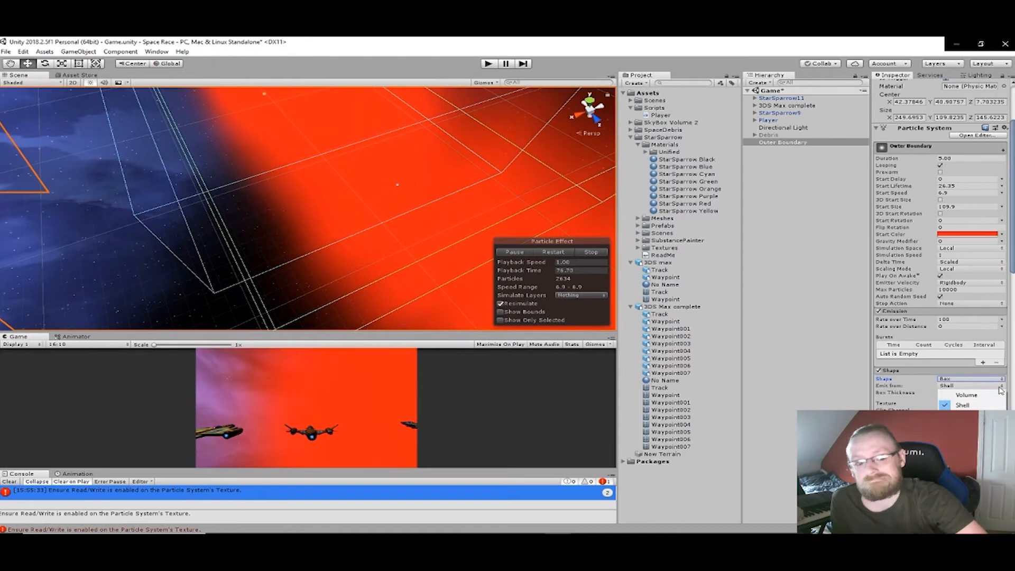
{"action": "left_click", "coordinate": [986, 392]}
{"action": "right_click_drag", "start_coordinate": [585, 219], "coordinate": [492, 167]}
{"action": "middle_click_drag", "start_coordinate": [493, 167], "coordinate": [432, 121]}
{"action": "middle_click_drag", "start_coordinate": [462, 217], "coordinate": [472, 174]}
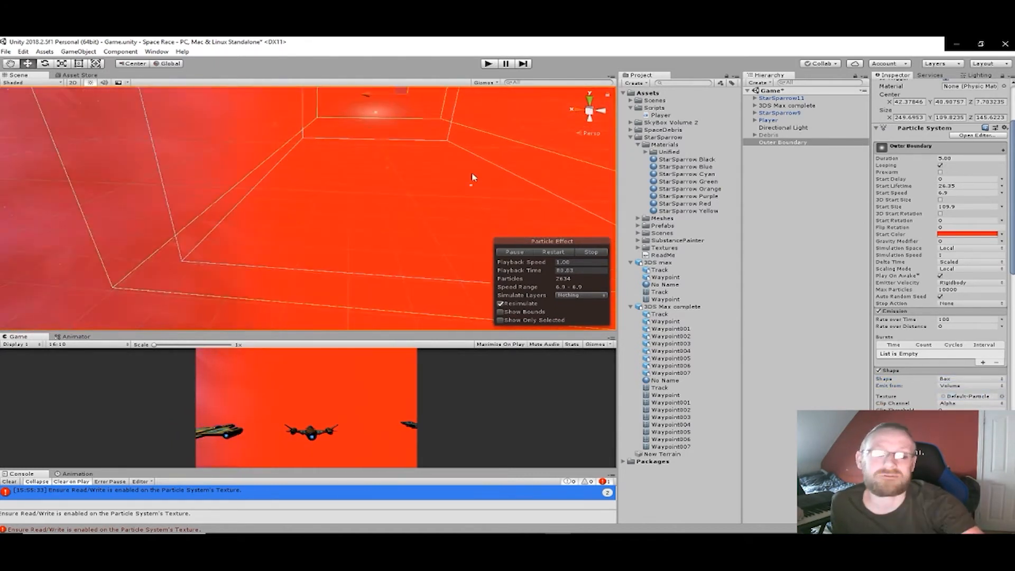
{"action": "right_click_drag", "start_coordinate": [472, 174], "coordinate": [494, 125]}
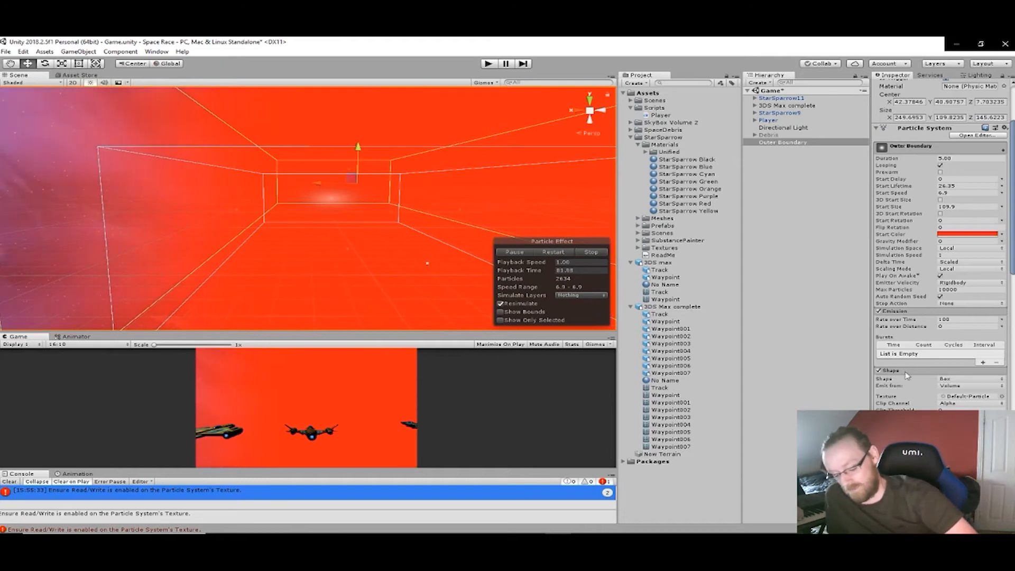
{"action": "left_click", "coordinate": [998, 386]}
{"action": "left_click", "coordinate": [951, 404]}
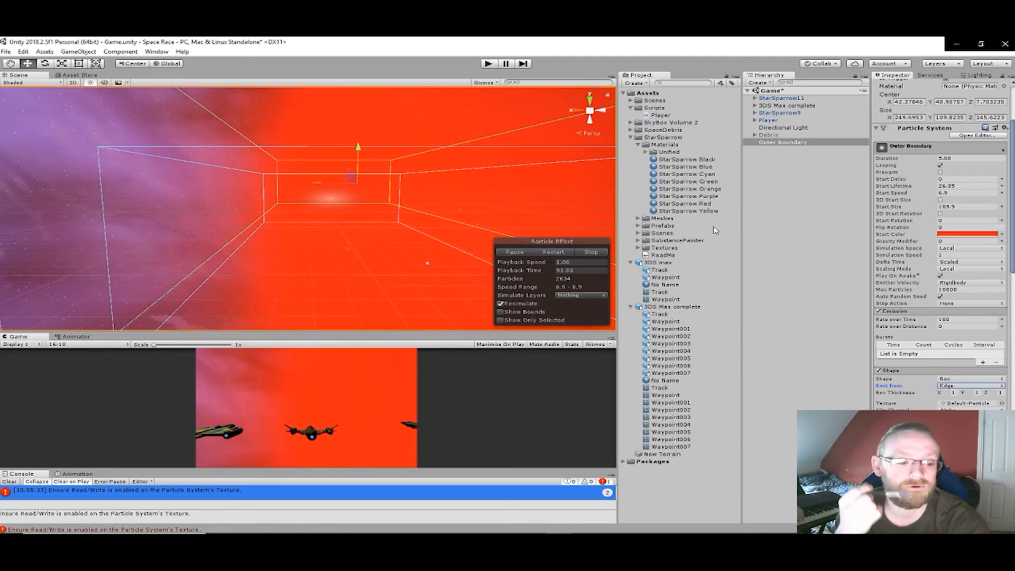
- Remove the Particle System component from Outer Boundary
{"action": "right_click", "coordinate": [776, 144]}
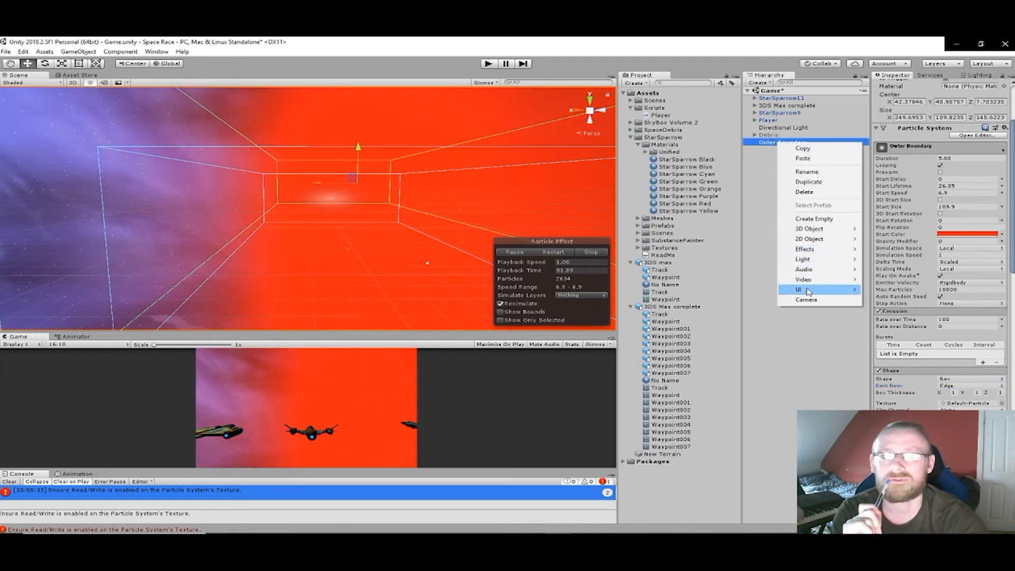
{"action": "left_click", "coordinate": [771, 196]}
{"action": "left_click", "coordinate": [798, 142]}
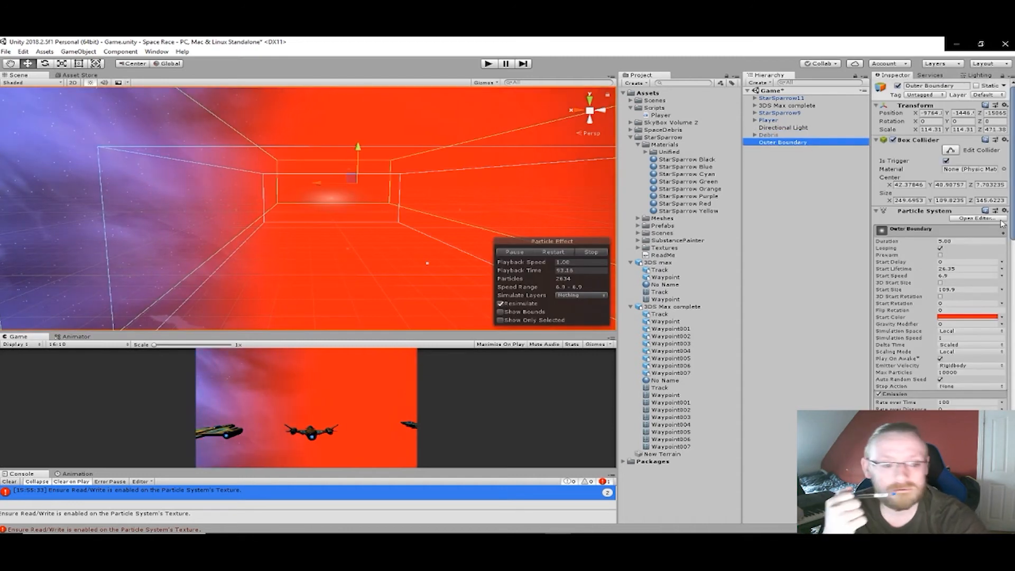
{"action": "left_click", "coordinate": [1005, 211]}
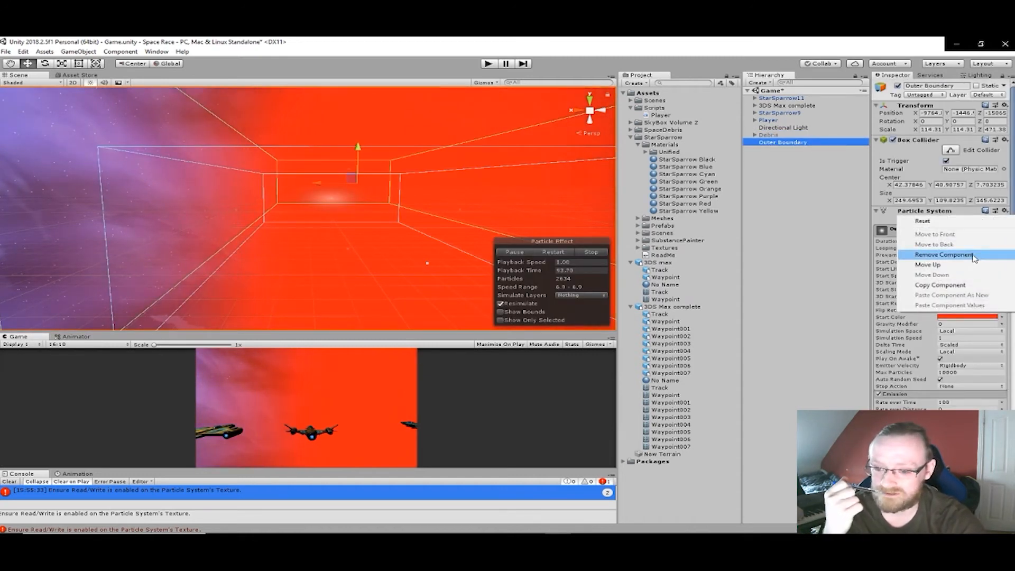
{"action": "left_click", "coordinate": [943, 254]}
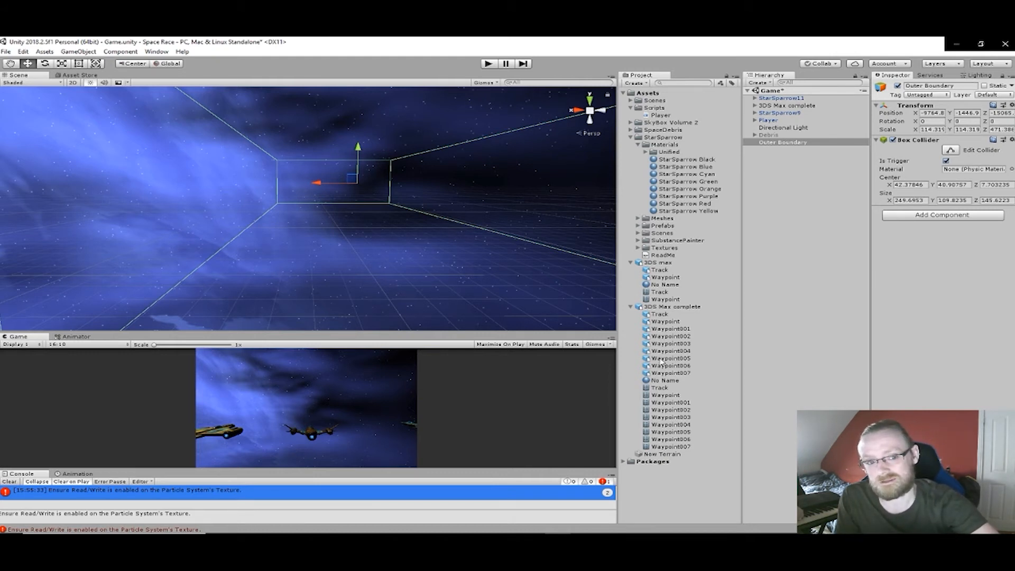
- Select every waypoint under 3DS Max complete in turn to play its ring effect, and examine the course layout from above
{"action": "left_click", "coordinate": [755, 106]}
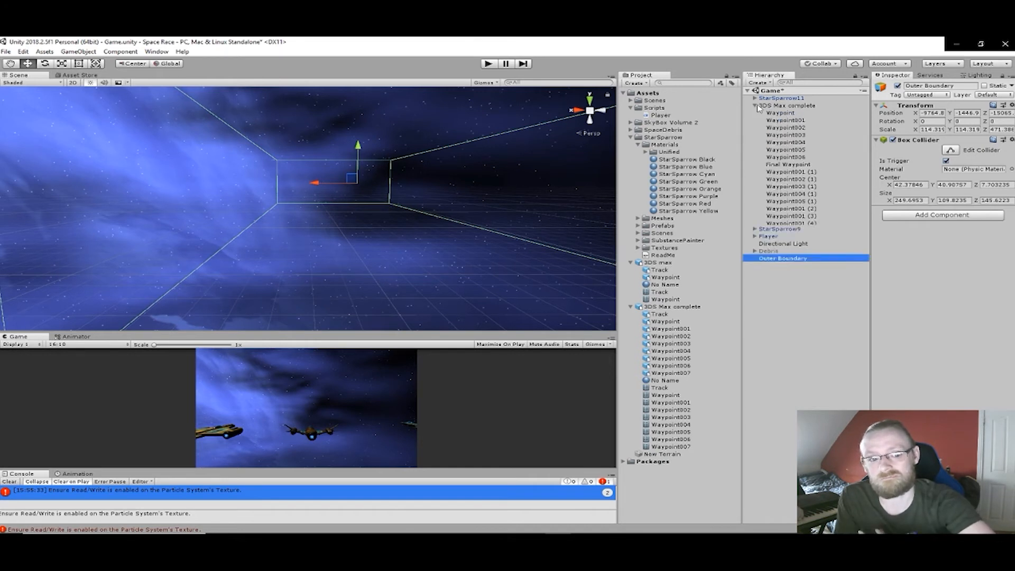
{"action": "left_click", "coordinate": [781, 113]}
{"action": "left_click", "coordinate": [785, 120]}
{"action": "left_click", "coordinate": [786, 128]}
{"action": "left_click", "coordinate": [786, 134]}
{"action": "left_click", "coordinate": [786, 142]}
{"action": "left_click", "coordinate": [788, 150]}
{"action": "left_click", "coordinate": [798, 164]}
{"action": "left_click", "coordinate": [795, 172]}
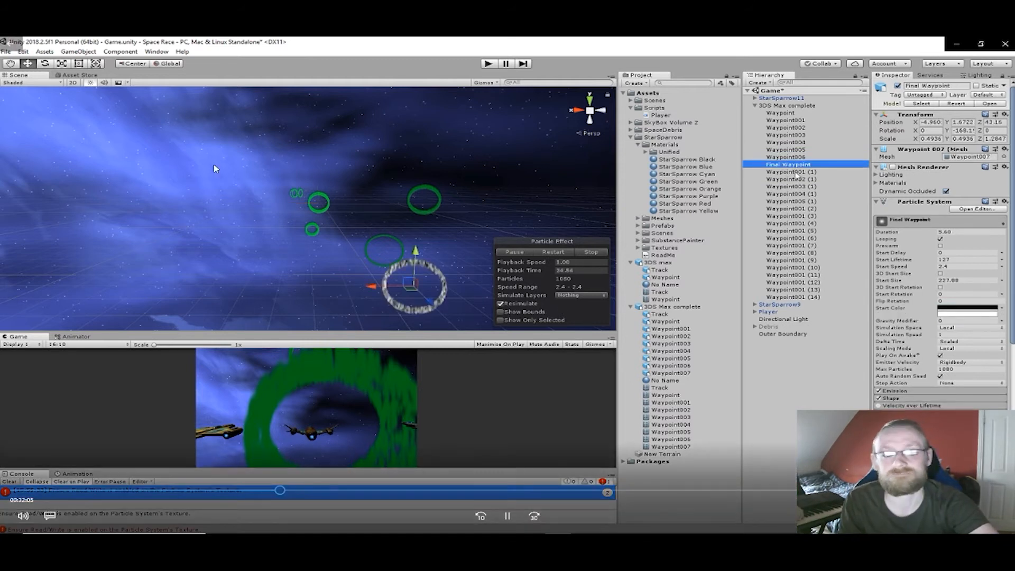
{"action": "left_click", "coordinate": [797, 179]}
{"action": "left_click", "coordinate": [798, 186]}
{"action": "left_click", "coordinate": [798, 194]}
{"action": "left_click", "coordinate": [798, 201]}
{"action": "left_click", "coordinate": [797, 209]}
{"action": "left_click", "coordinate": [797, 217]}
{"action": "left_click", "coordinate": [797, 224]}
{"action": "left_click", "coordinate": [798, 231]}
{"action": "left_click", "coordinate": [797, 238]}
{"action": "left_click", "coordinate": [795, 245]}
{"action": "left_click", "coordinate": [792, 253]}
{"action": "left_click", "coordinate": [793, 260]}
{"action": "left_click", "coordinate": [794, 268]}
{"action": "left_click", "coordinate": [794, 275]}
{"action": "left_click", "coordinate": [795, 282]}
{"action": "left_click", "coordinate": [795, 289]}
{"action": "left_click", "coordinate": [794, 297]}
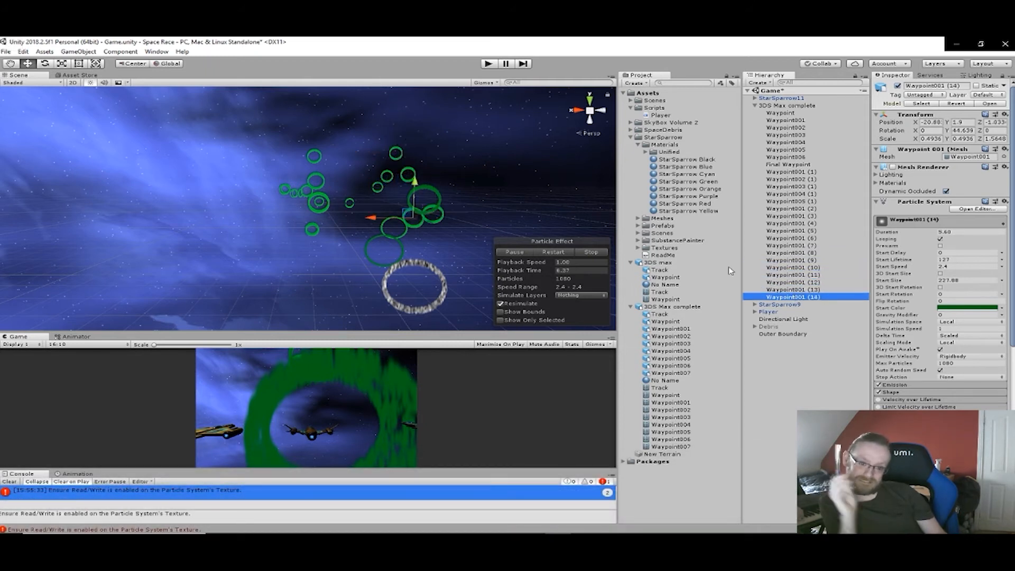
{"action": "right_click_drag", "start_coordinate": [528, 186], "coordinate": [528, 276]}
{"action": "middle_click_drag", "start_coordinate": [460, 191], "coordinate": [465, 313]}
{"action": "right_click_drag", "start_coordinate": [416, 193], "coordinate": [426, 313]}
{"action": "middle_click_drag", "start_coordinate": [426, 312], "coordinate": [392, 217]}
{"action": "scroll", "coordinate": [385, 296], "scroll_direction": "up", "scroll_amount": 2}
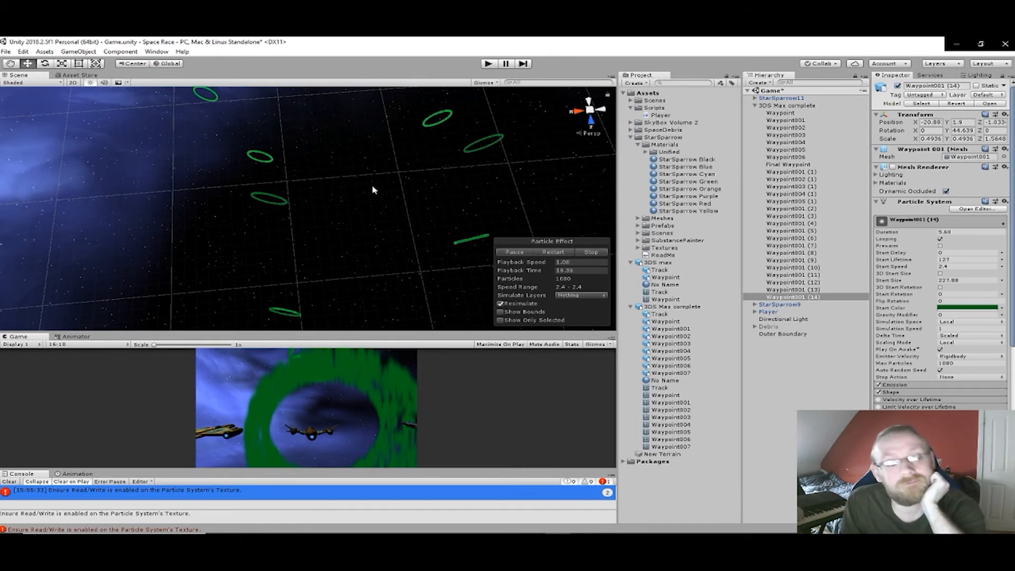
- Duplicate the Outer Boundary object
{"action": "right_click", "coordinate": [794, 374]}
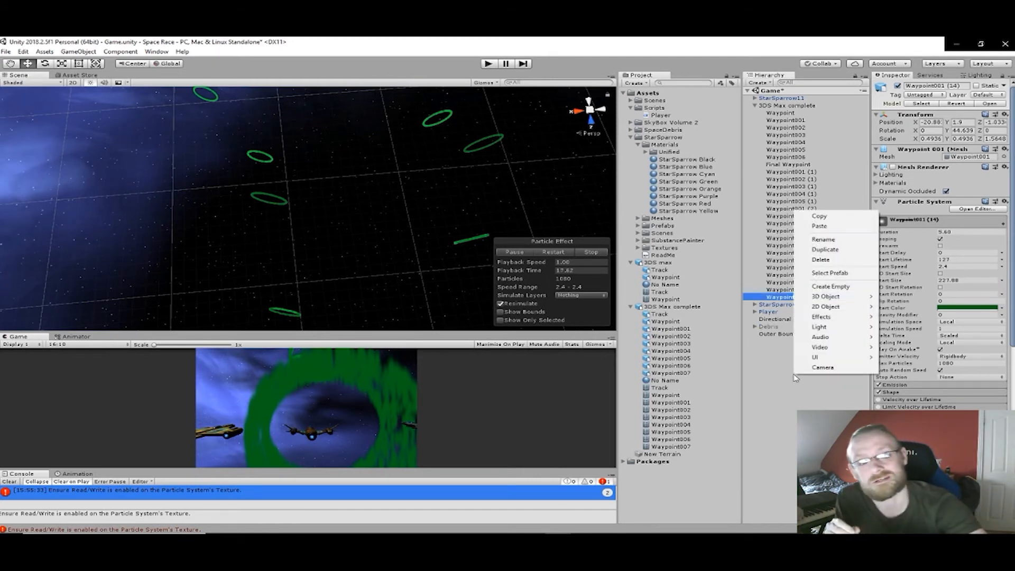
{"action": "left_click", "coordinate": [770, 334]}
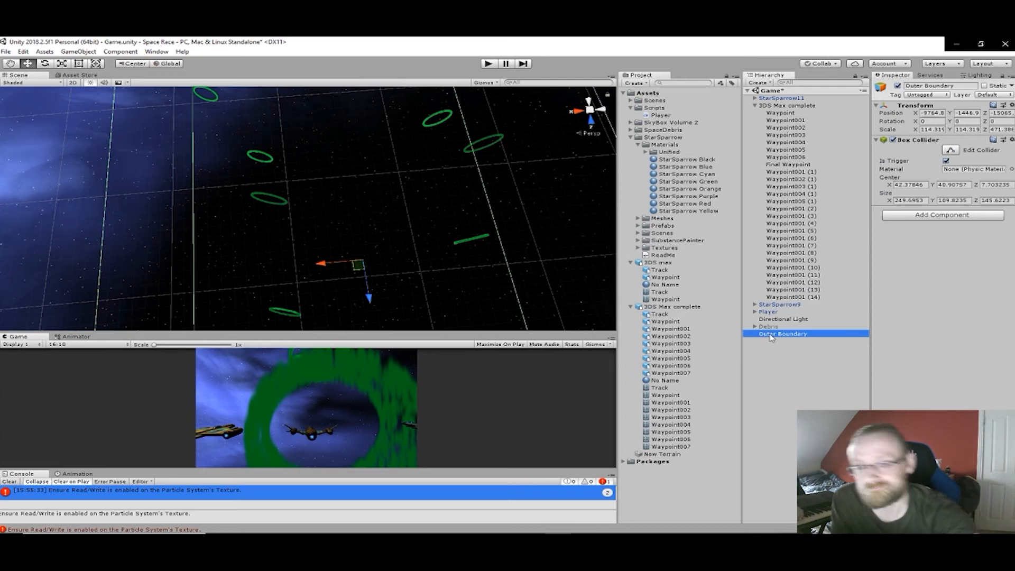
{"action": "key", "text": "ctrl+d"}
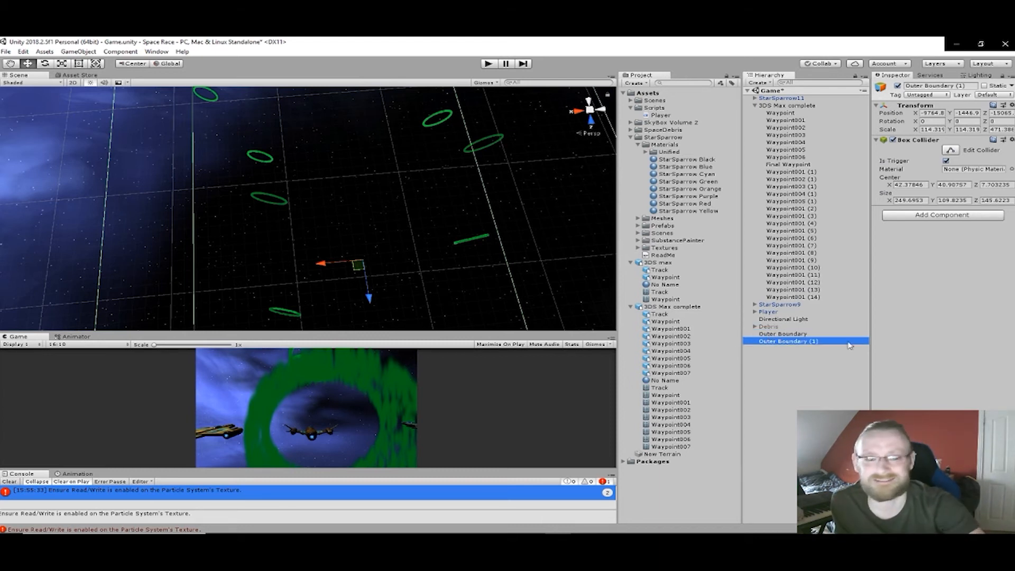
{"action": "key", "text": "F2"}
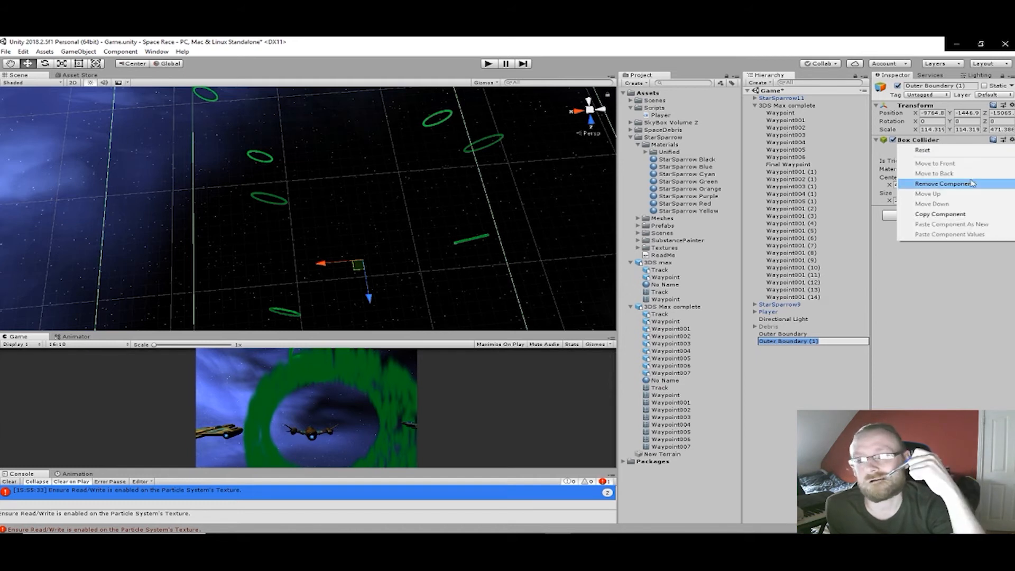
- Replace the duplicated boundary's Box Collider with a Capsule Collider
{"action": "left_click", "coordinate": [944, 184]}
{"action": "left_click", "coordinate": [990, 146]}
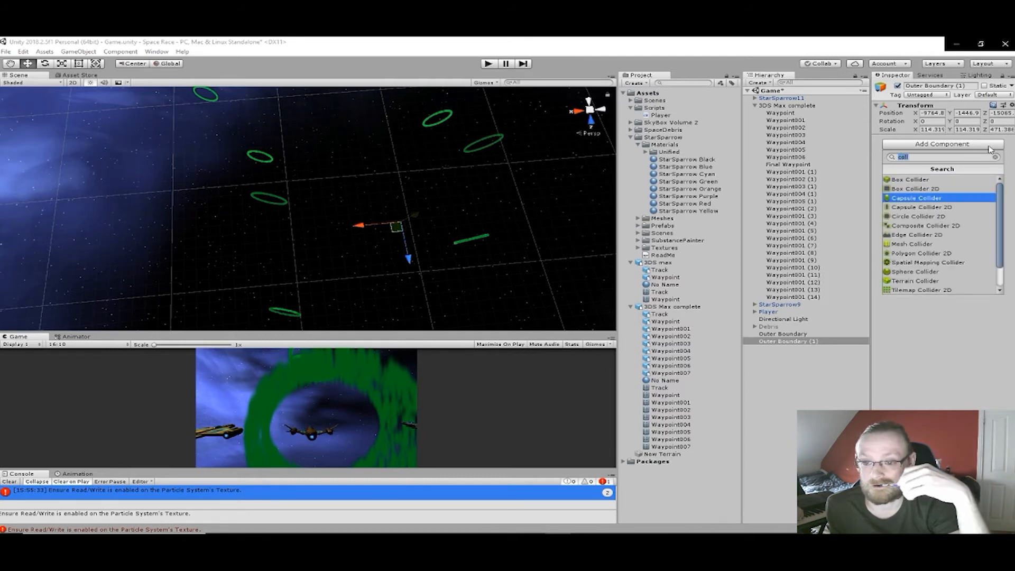
{"action": "key", "text": "Return"}
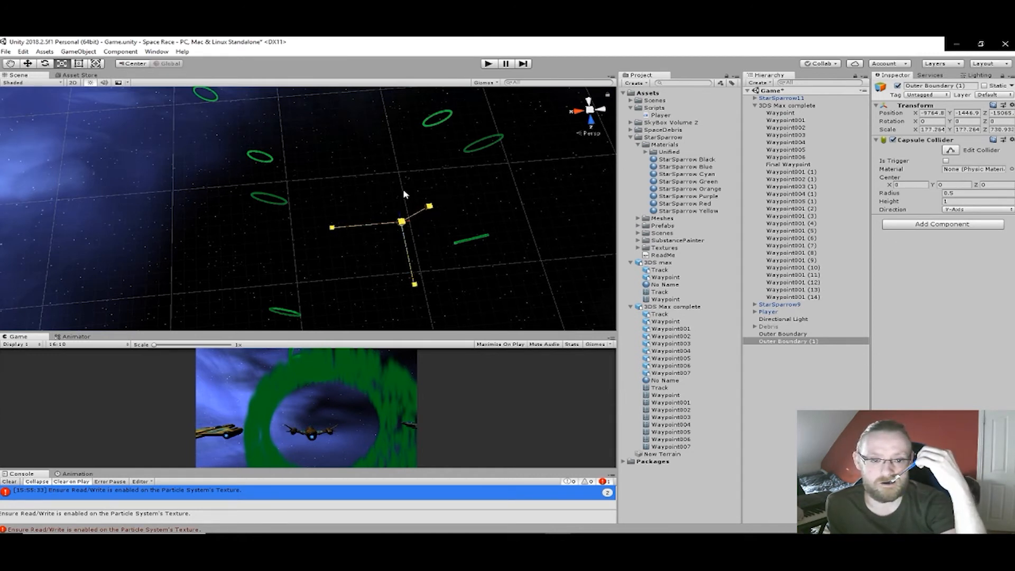
- Scale the duplicated boundary up to about 1898 in X, 1654 in Y and 15062 in Z among the rings
{"action": "mouse_move", "coordinate": [463, 515]}
{"action": "left_mouse_down"}
{"action": "mouse_move", "coordinate": [474, 424]}
{"action": "mouse_move", "coordinate": [459, 48]}
{"action": "mouse_move", "coordinate": [465, 530]}
{"action": "left_mouse_up"}
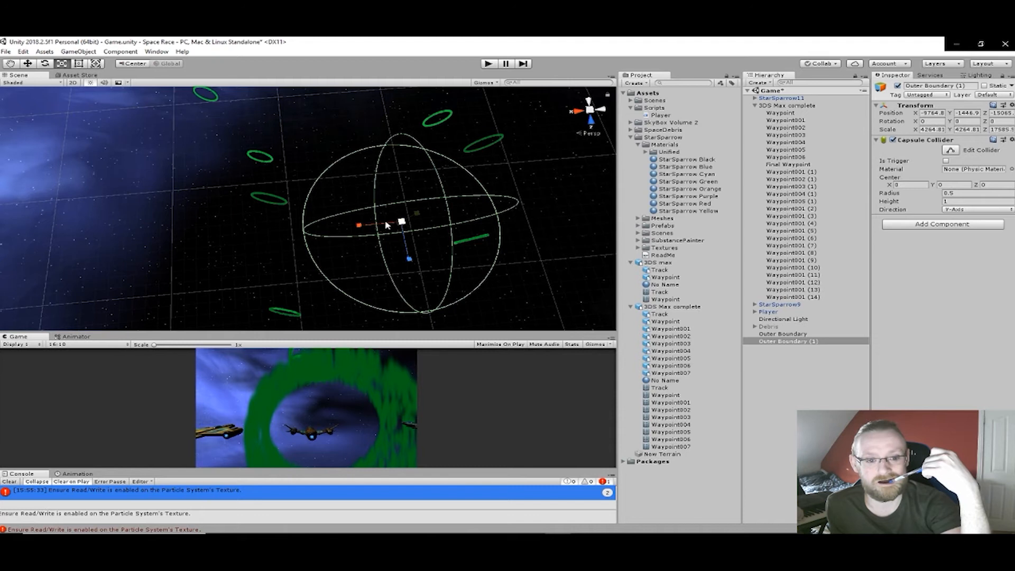
{"action": "left_click_drag", "start_coordinate": [402, 224], "coordinate": [413, 286]}
{"action": "right_click_drag", "start_coordinate": [369, 246], "coordinate": [532, 269]}
{"action": "middle_click_drag", "start_coordinate": [533, 270], "coordinate": [327, 102]}
{"action": "middle_click_drag", "start_coordinate": [364, 200], "coordinate": [489, 288]}
{"action": "right_click_drag", "start_coordinate": [490, 287], "coordinate": [629, 216]}
{"action": "middle_click_drag", "start_coordinate": [483, 289], "coordinate": [547, 178]}
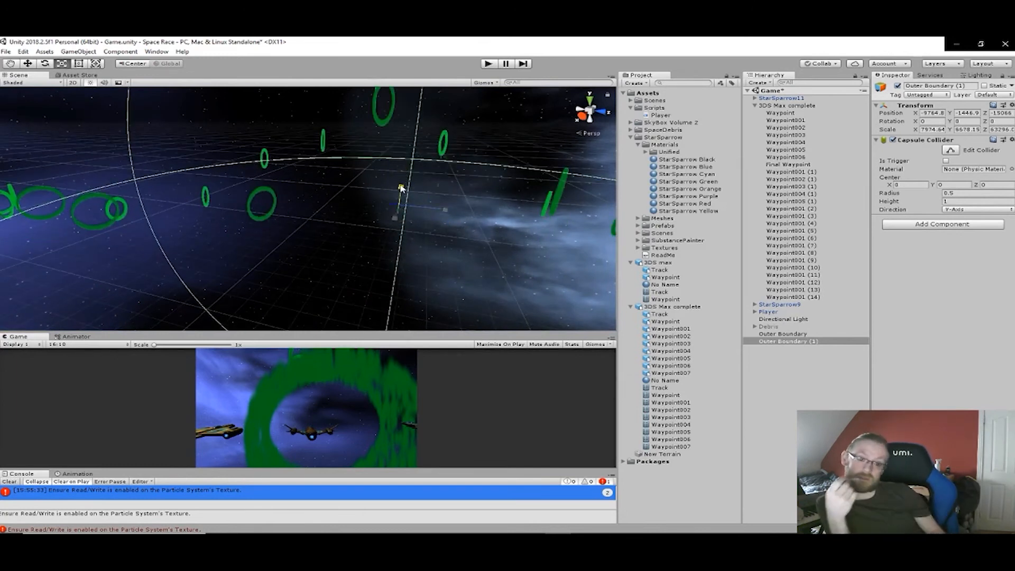
{"action": "middle_click_drag", "start_coordinate": [496, 200], "coordinate": [493, 236]}
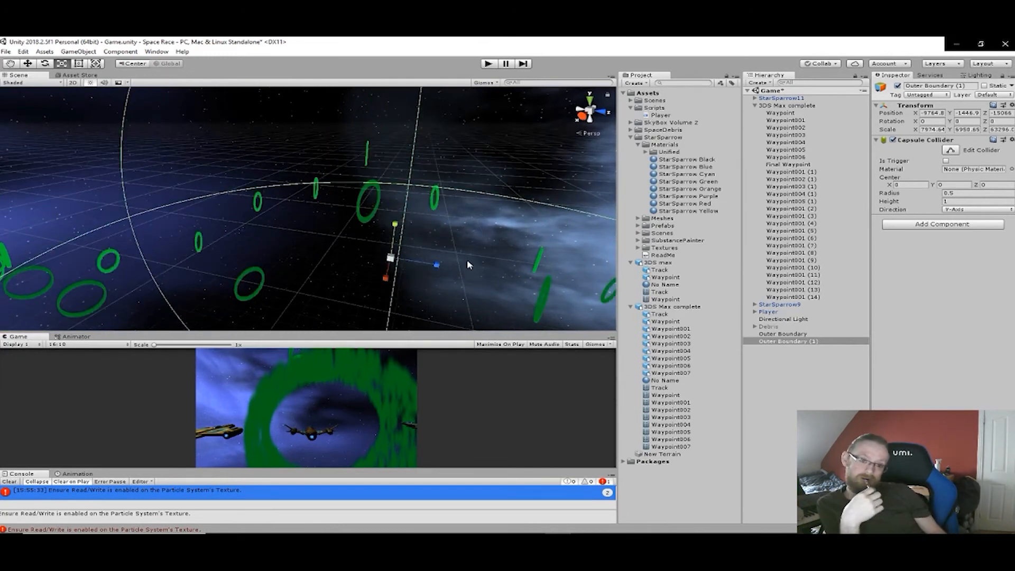
{"action": "left_click_drag", "start_coordinate": [391, 258], "coordinate": [388, 296]}
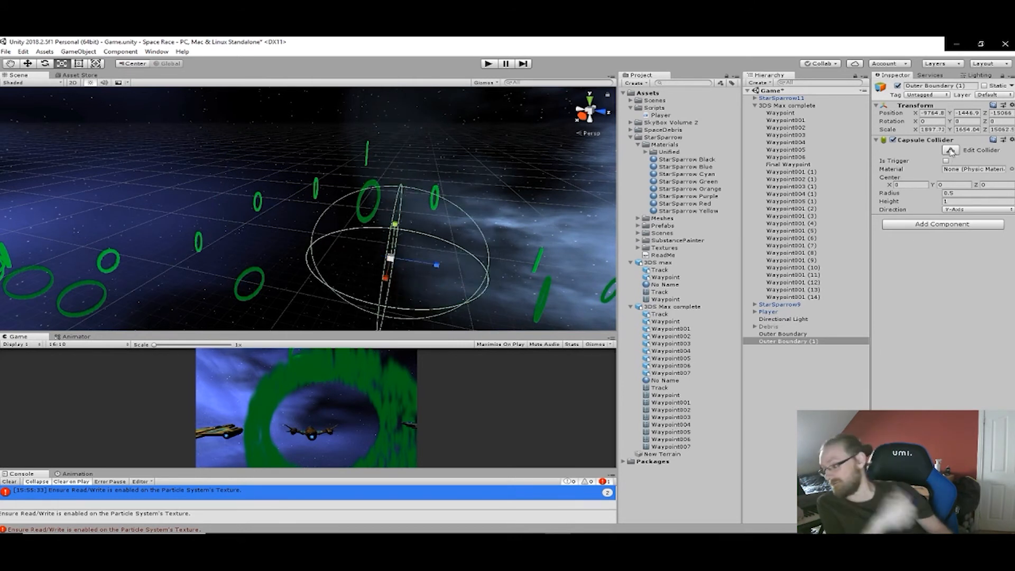
- Enlarge the duplicated boundary's capsule collider around the waypoint rings to a radius of about 2.56 and a height of about 46.6
{"action": "middle_click_drag", "start_coordinate": [526, 275], "coordinate": [428, 226]}
{"action": "left_click_drag", "start_coordinate": [364, 192], "coordinate": [584, 235]}
{"action": "middle_click_drag", "start_coordinate": [511, 221], "coordinate": [353, 190]}
{"action": "middle_click_drag", "start_coordinate": [408, 206], "coordinate": [374, 203]}
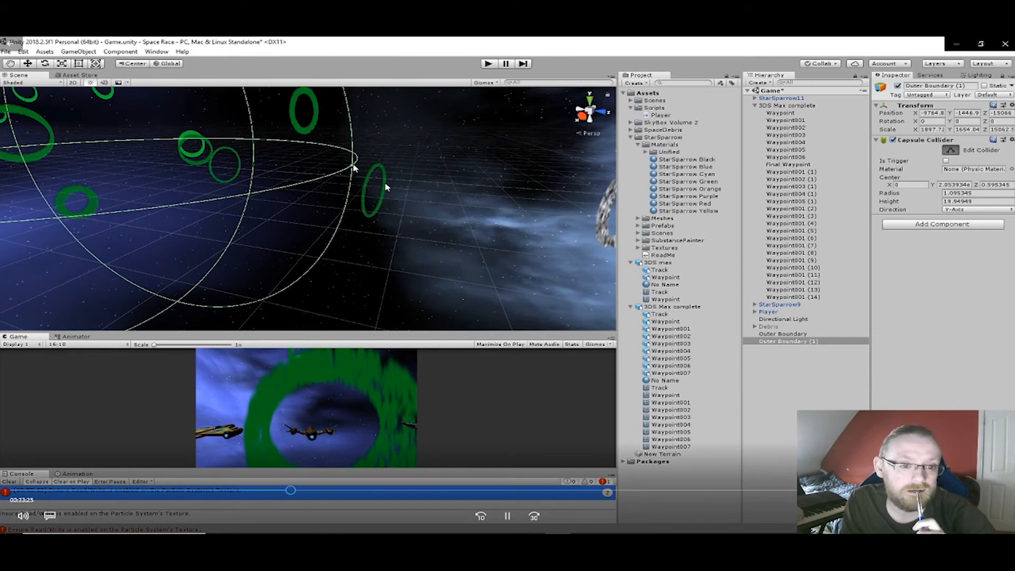
{"action": "left_click_drag", "start_coordinate": [353, 165], "coordinate": [544, 208]}
{"action": "middle_click_drag", "start_coordinate": [545, 208], "coordinate": [459, 265]}
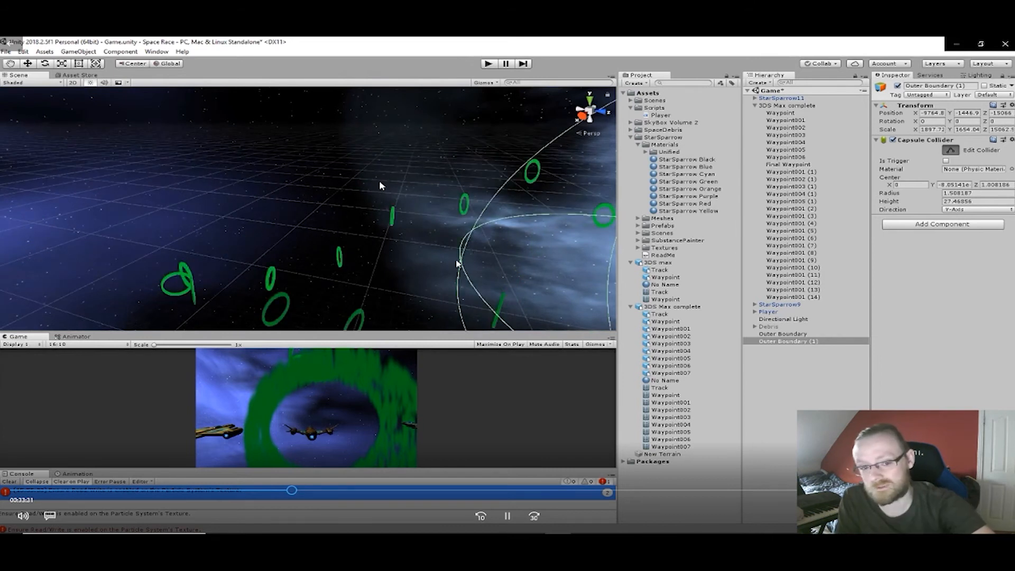
{"action": "left_click_drag", "start_coordinate": [461, 264], "coordinate": [129, 197]}
{"action": "middle_click_drag", "start_coordinate": [118, 195], "coordinate": [417, 174]}
{"action": "right_click_drag", "start_coordinate": [417, 174], "coordinate": [324, 214]}
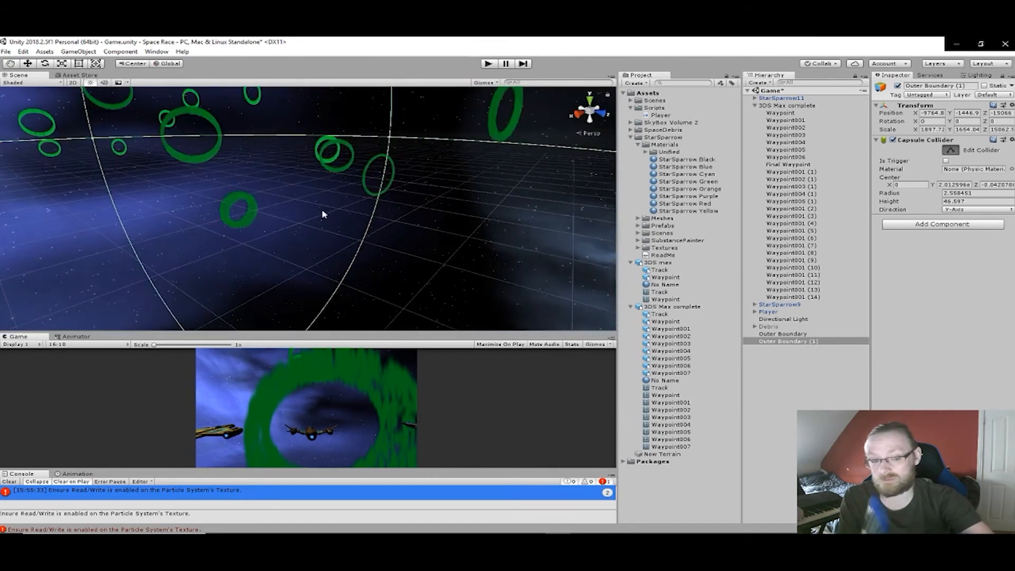
- Add a Particle System to the duplicated boundary and set its emitter shape to Sphere
{"action": "left_click", "coordinate": [951, 226]}
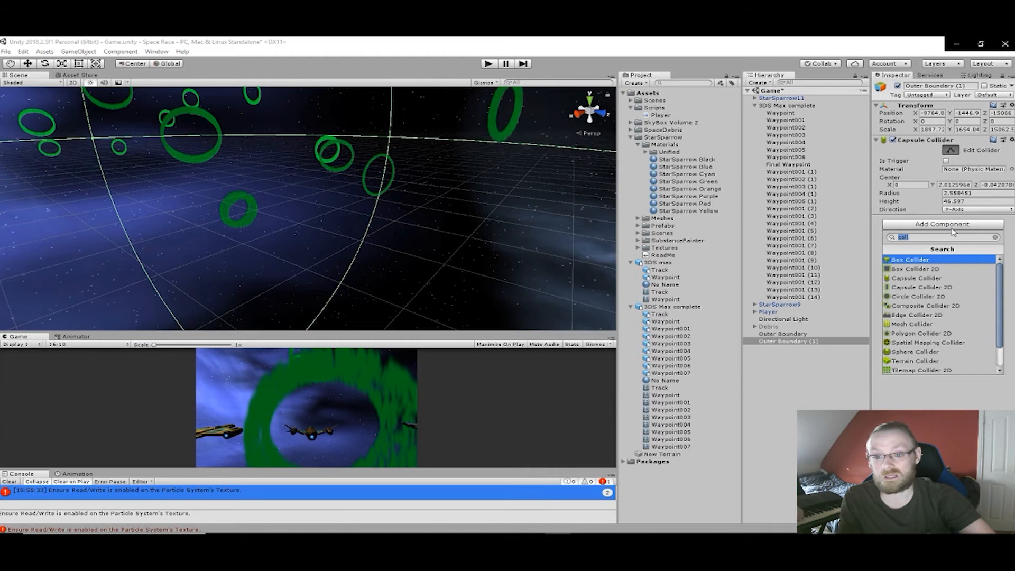
{"action": "type", "text": "part"}
{"action": "key", "text": "Return"}
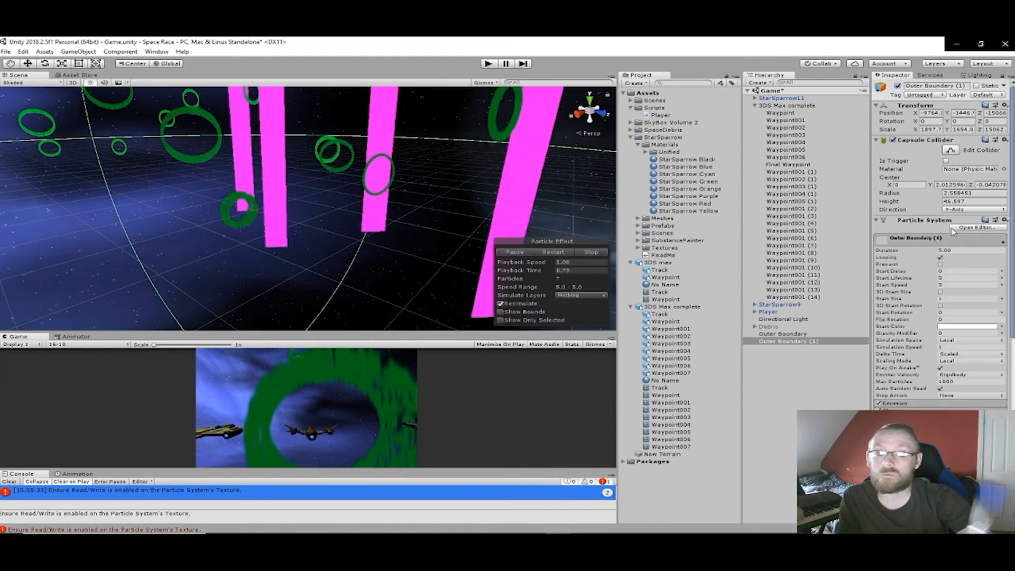
{"action": "right_click_drag", "start_coordinate": [508, 201], "coordinate": [442, 220]}
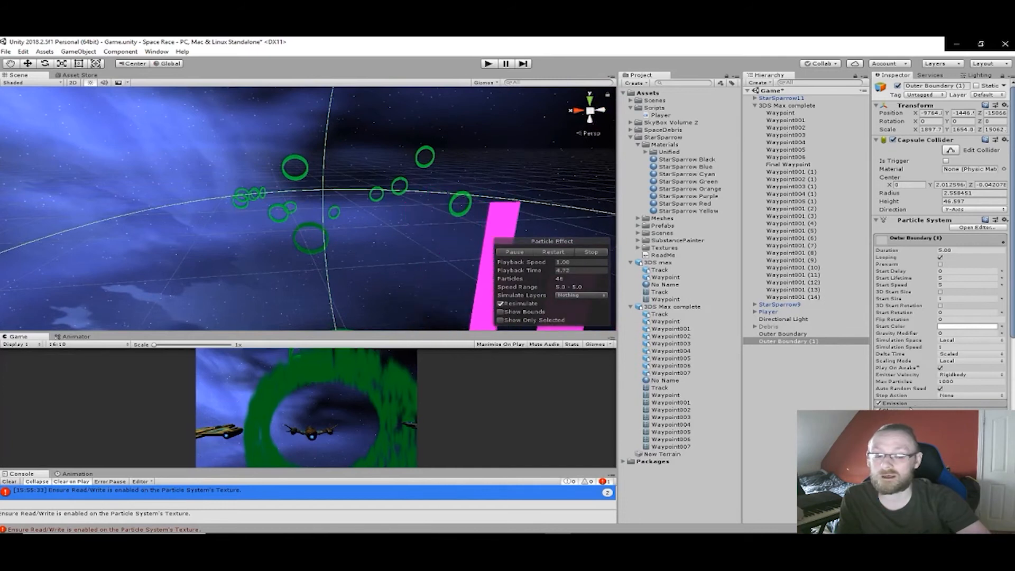
{"action": "scroll", "coordinate": [961, 409], "scroll_direction": "down", "scroll_amount": 2}
{"action": "scroll", "coordinate": [960, 409], "scroll_direction": "down", "scroll_amount": 5}
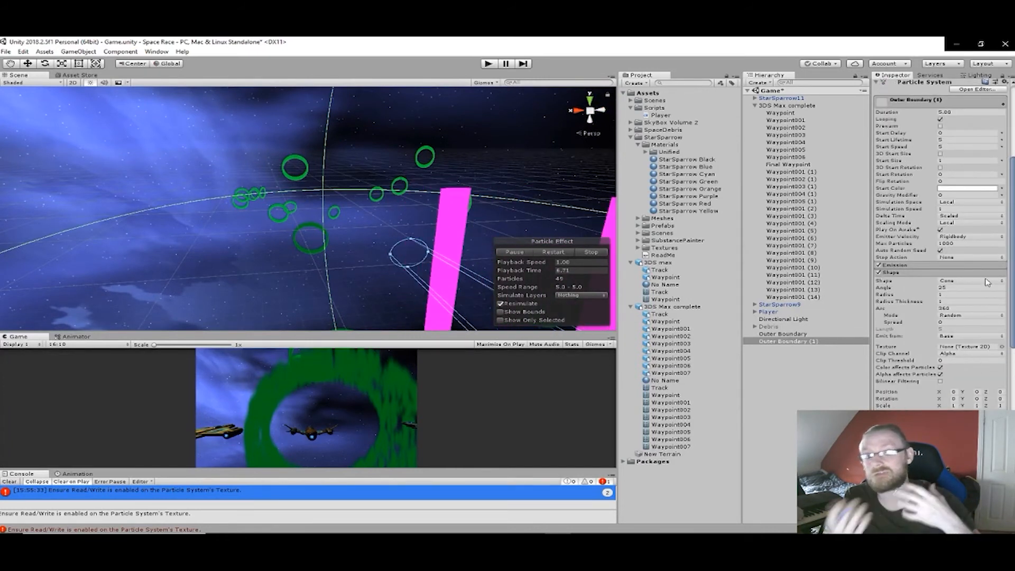
{"action": "left_click", "coordinate": [987, 281]}
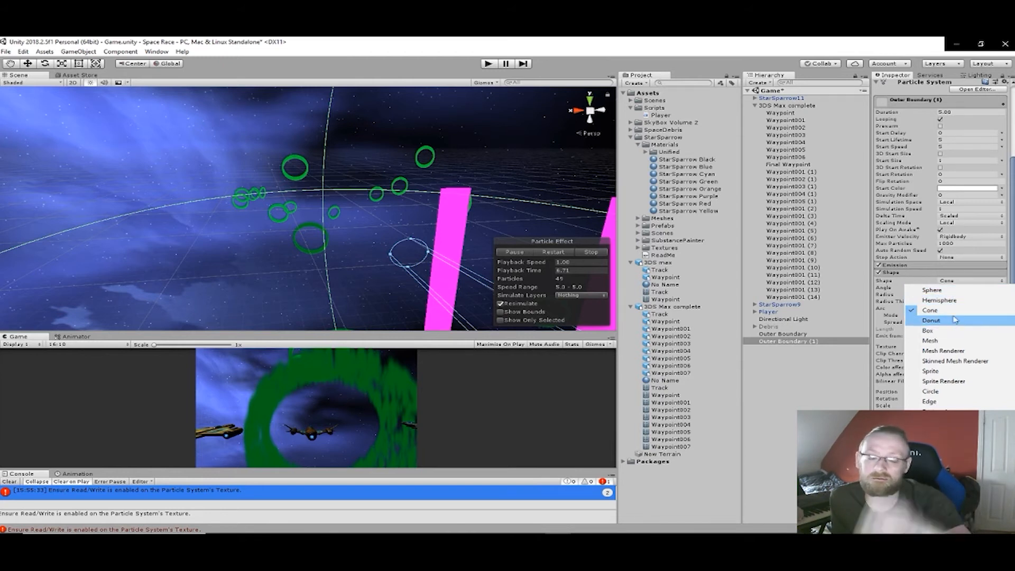
{"action": "left_click", "coordinate": [933, 290]}
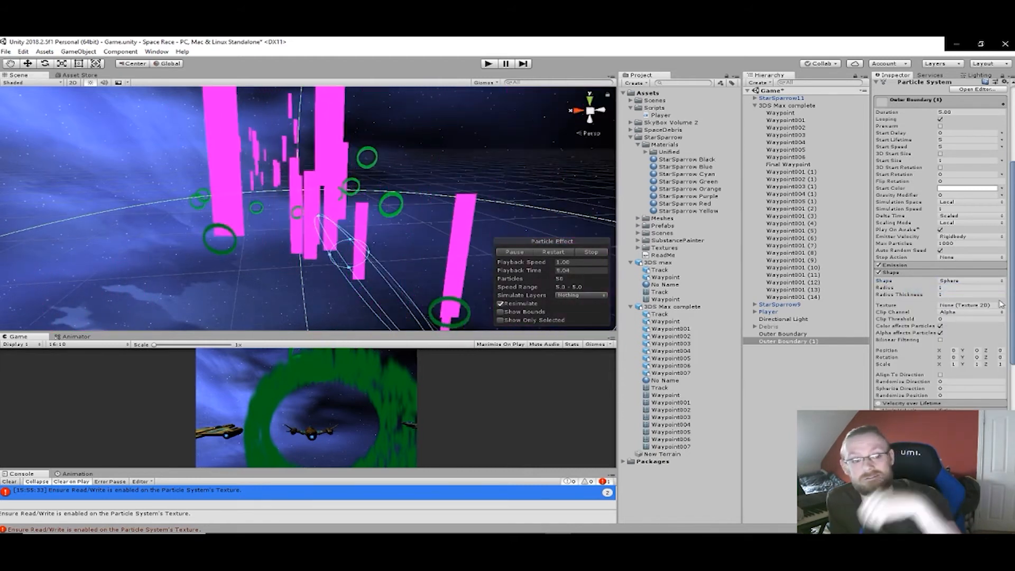
- Set the sphere emitter's radius to about 6.67 and its radius thickness to 0
{"action": "scroll", "coordinate": [968, 294], "scroll_direction": "down", "scroll_amount": 3}
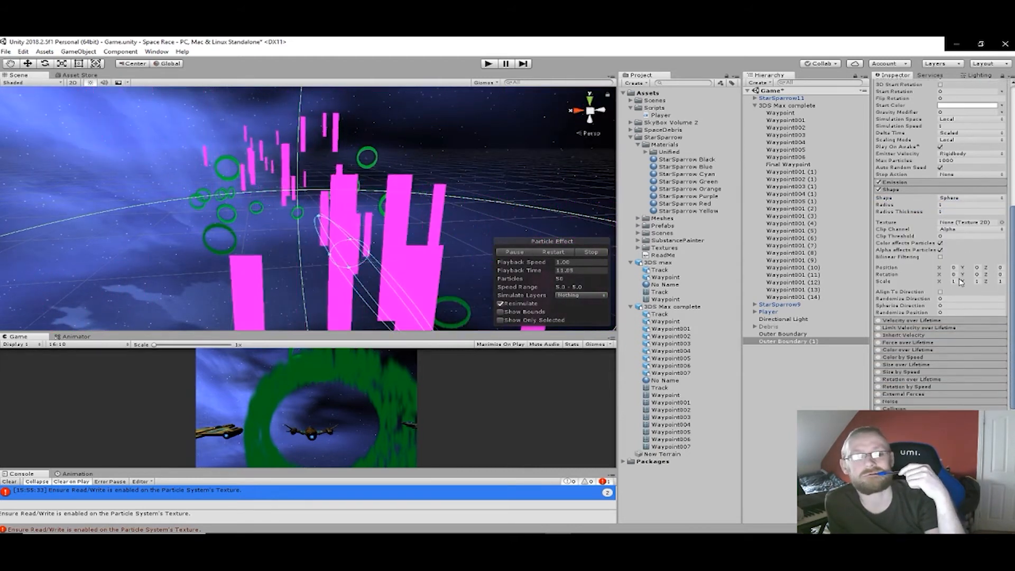
{"action": "left_click", "coordinate": [894, 182]}
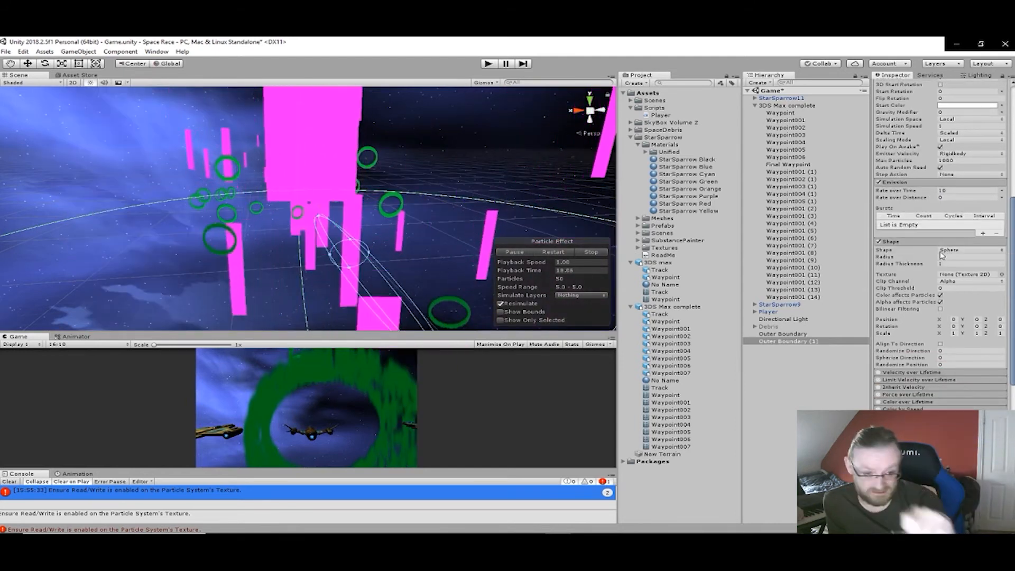
{"action": "left_click_drag", "start_coordinate": [937, 260], "coordinate": [1003, 257]}
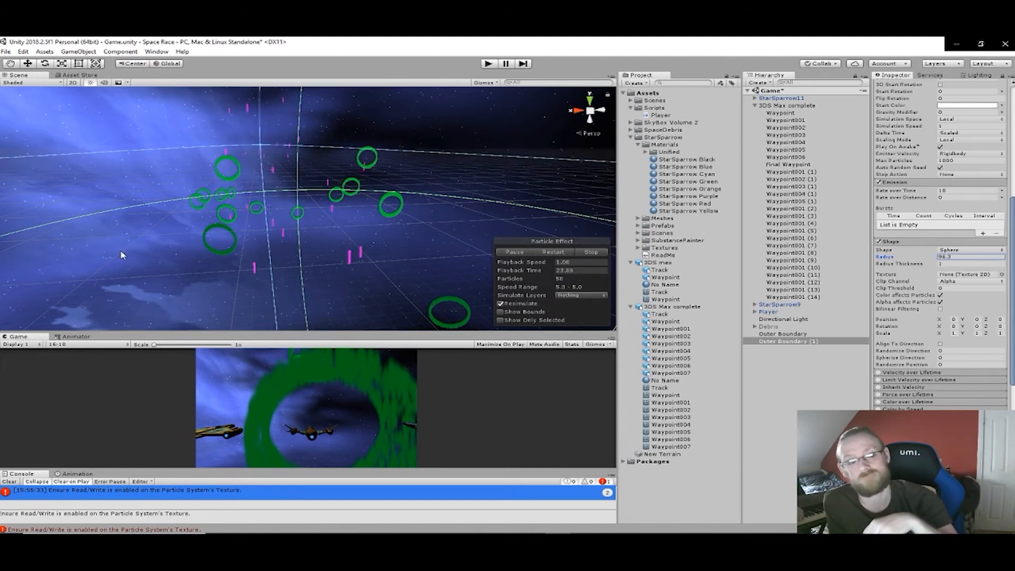
{"action": "left_click_drag", "start_coordinate": [247, 247], "coordinate": [543, 270], "text": "alt"}
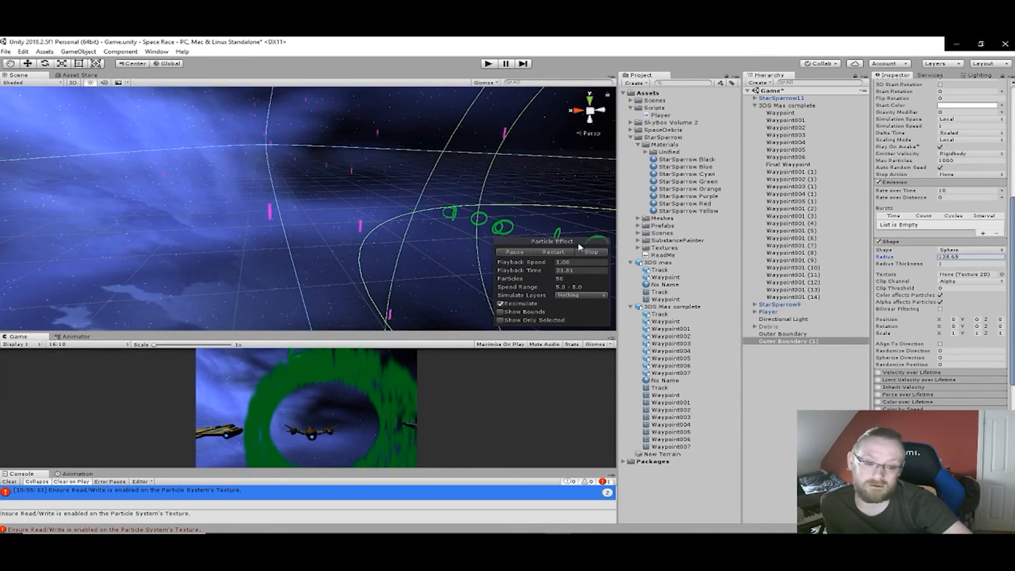
{"action": "left_click_drag", "start_coordinate": [53, 106], "coordinate": [460, 475]}
{"action": "middle_click_drag", "start_coordinate": [407, 231], "coordinate": [417, 295]}
{"action": "right_click_drag", "start_coordinate": [420, 260], "coordinate": [512, 265]}
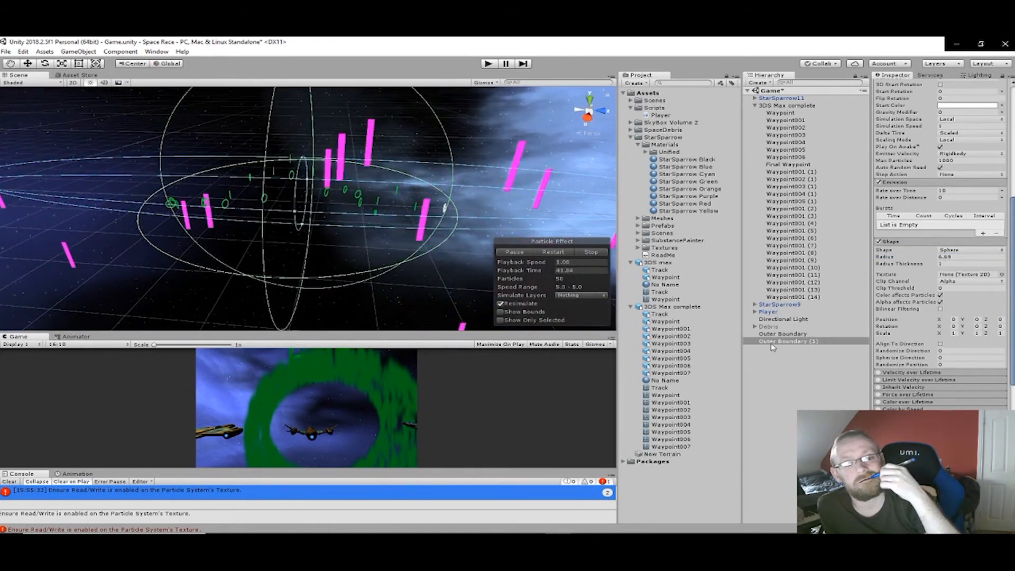
{"action": "left_click", "coordinate": [941, 264]}
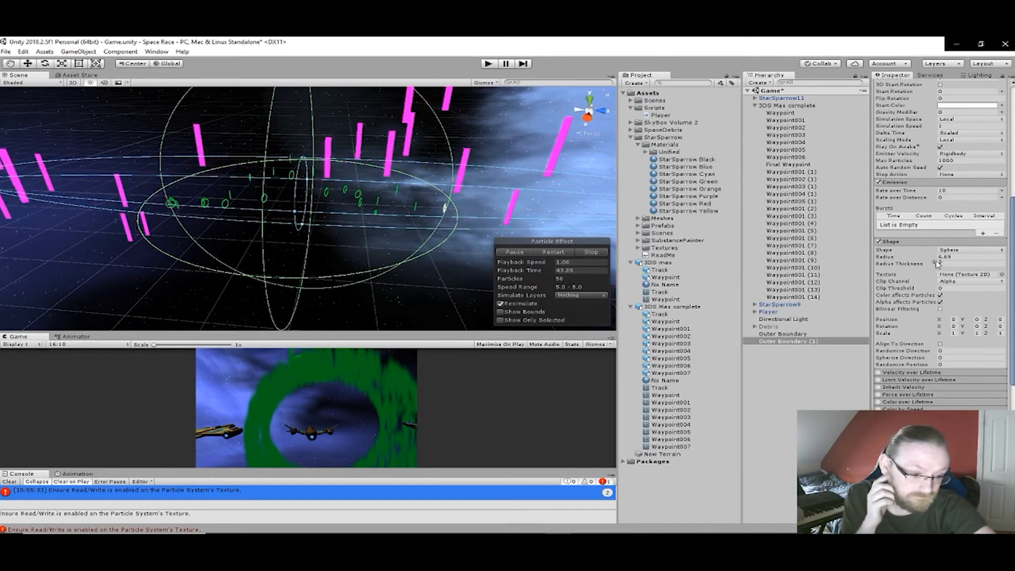
{"action": "type", "text": "0"}
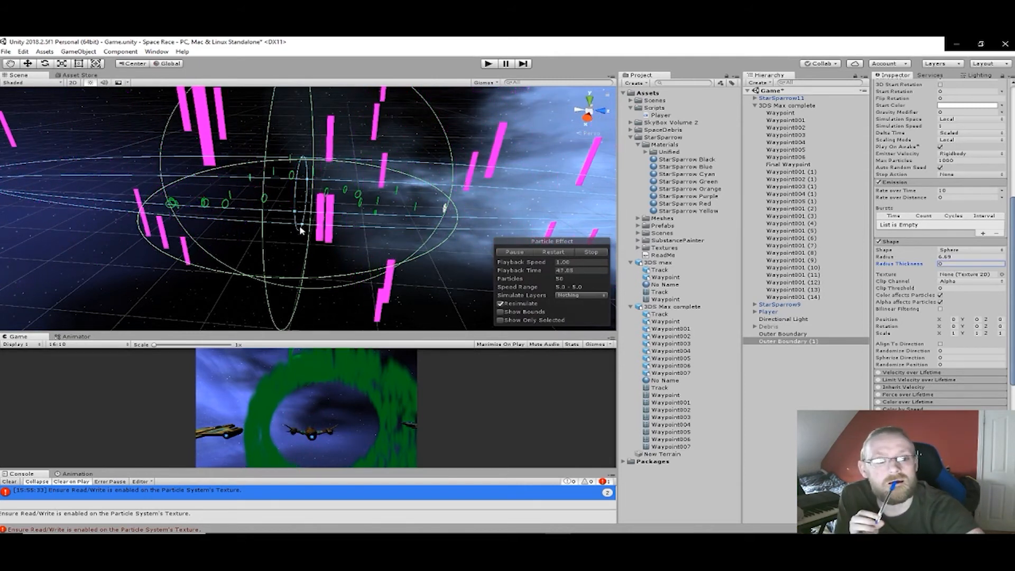
{"action": "left_click", "coordinate": [295, 212]}
{"action": "scroll", "coordinate": [297, 226], "scroll_direction": "up", "scroll_amount": 3}
{"action": "left_click_drag", "start_coordinate": [297, 225], "coordinate": [109, 217], "text": "alt"}
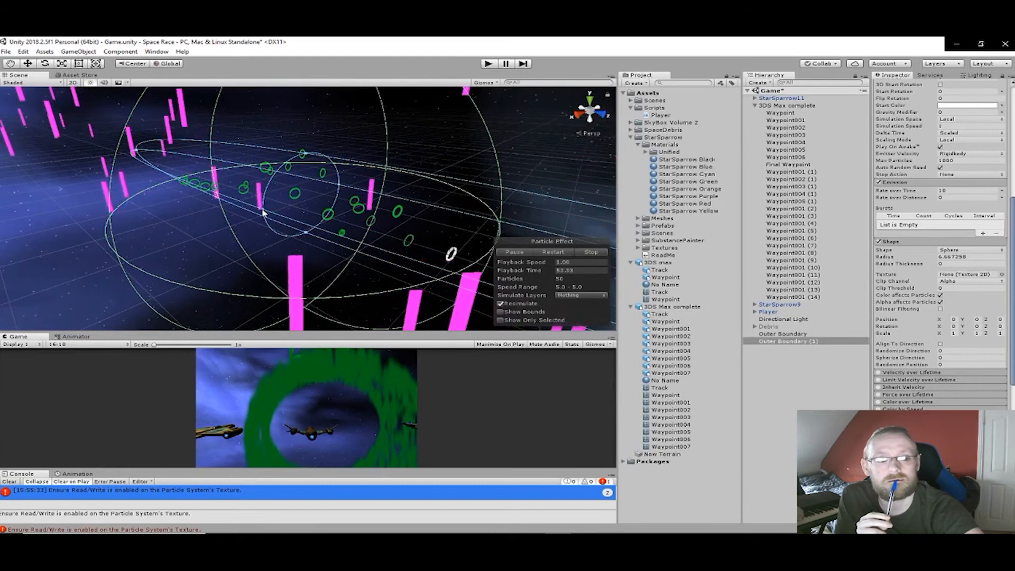
- Scale the duplicated boundary up to about 5696 in X around the waypoint rings
{"action": "left_click", "coordinate": [247, 217]}
{"action": "key", "text": "r"}
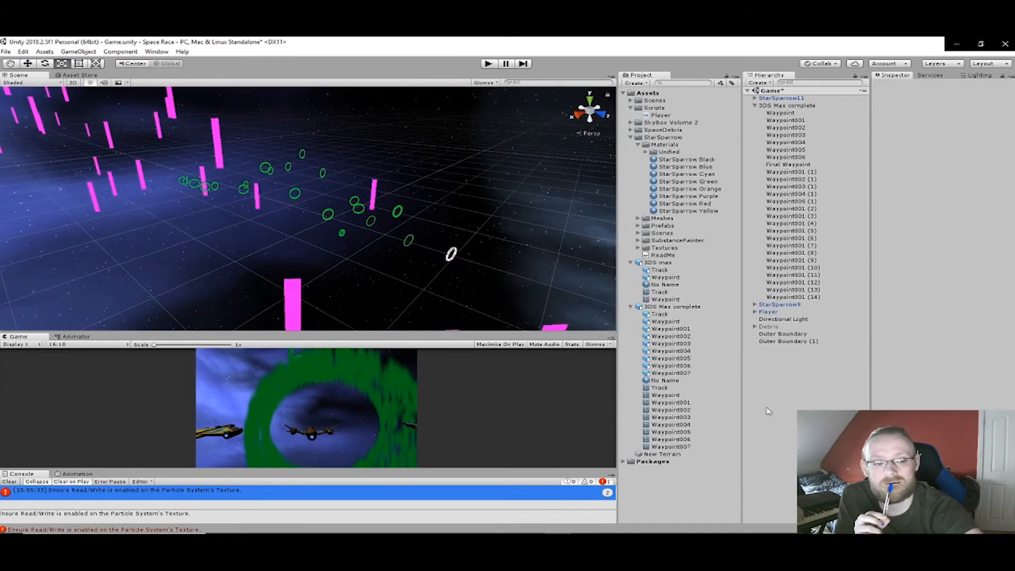
{"action": "left_click", "coordinate": [778, 345]}
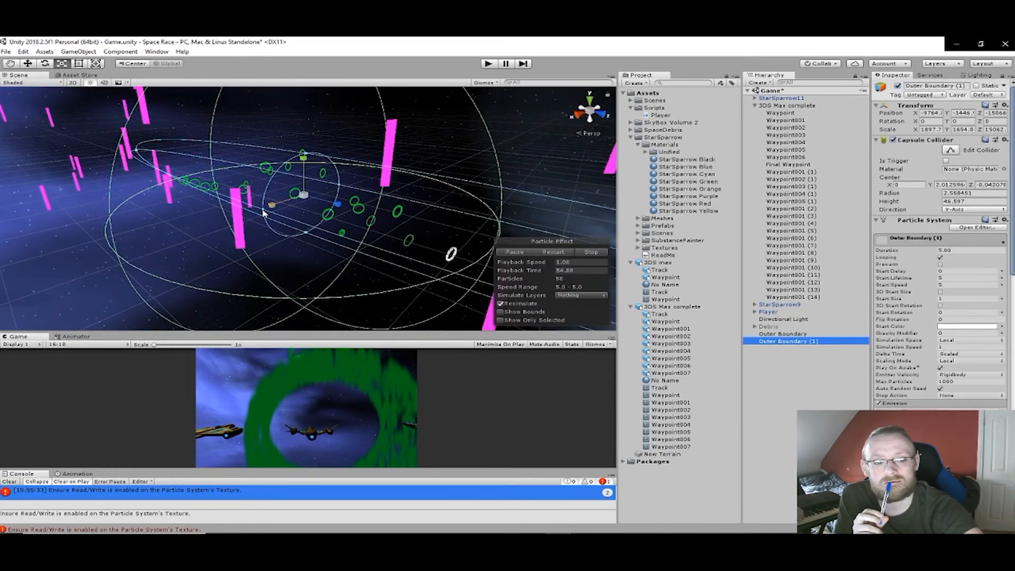
{"action": "left_click", "coordinate": [258, 213]}
{"action": "left_click_drag", "start_coordinate": [259, 213], "coordinate": [207, 230]}
{"action": "right_click_drag", "start_coordinate": [207, 230], "coordinate": [80, 180]}
{"action": "middle_click_drag", "start_coordinate": [326, 259], "coordinate": [58, 164]}
{"action": "middle_click_drag", "start_coordinate": [226, 226], "coordinate": [181, 288]}
{"action": "right_click_drag", "start_coordinate": [181, 288], "coordinate": [253, 317]}
{"action": "middle_click_drag", "start_coordinate": [211, 254], "coordinate": [319, 299]}
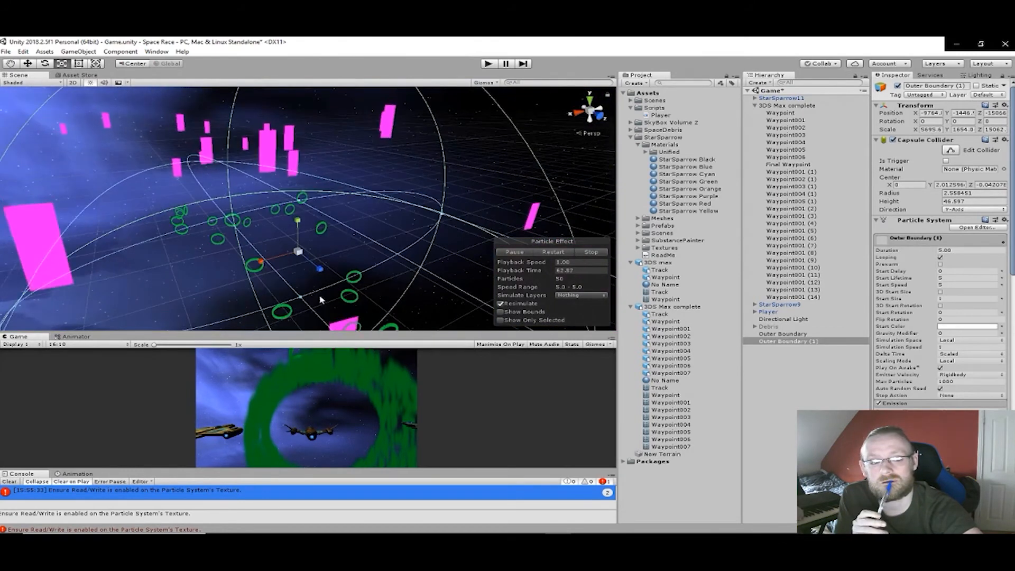
{"action": "right_click_drag", "start_coordinate": [300, 200], "coordinate": [381, 251]}
{"action": "middle_click_drag", "start_coordinate": [381, 251], "coordinate": [517, 295]}
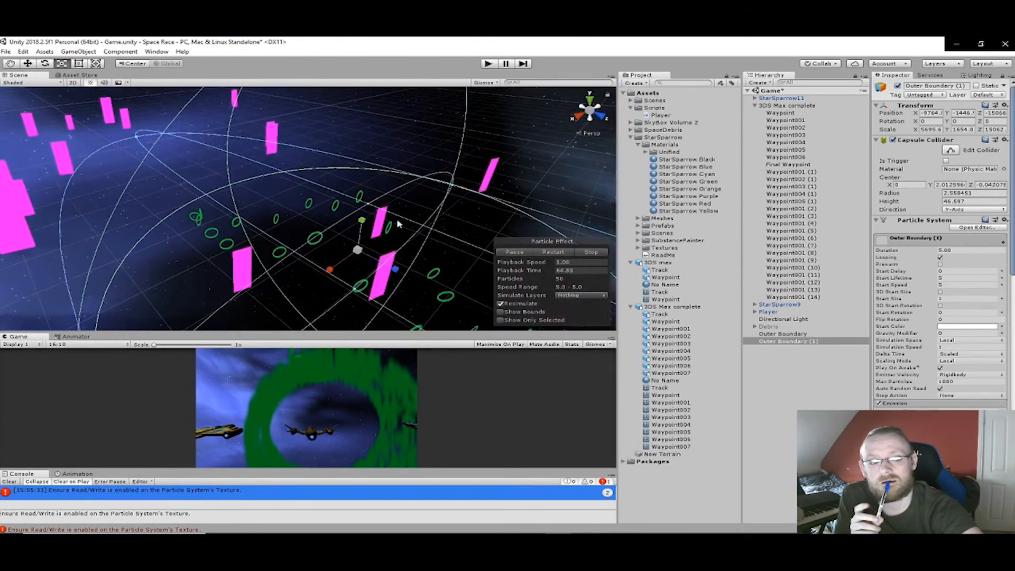
- Try to adjust the duplicated boundary's outline around the waypoint rings
{"action": "left_click", "coordinate": [370, 199]}
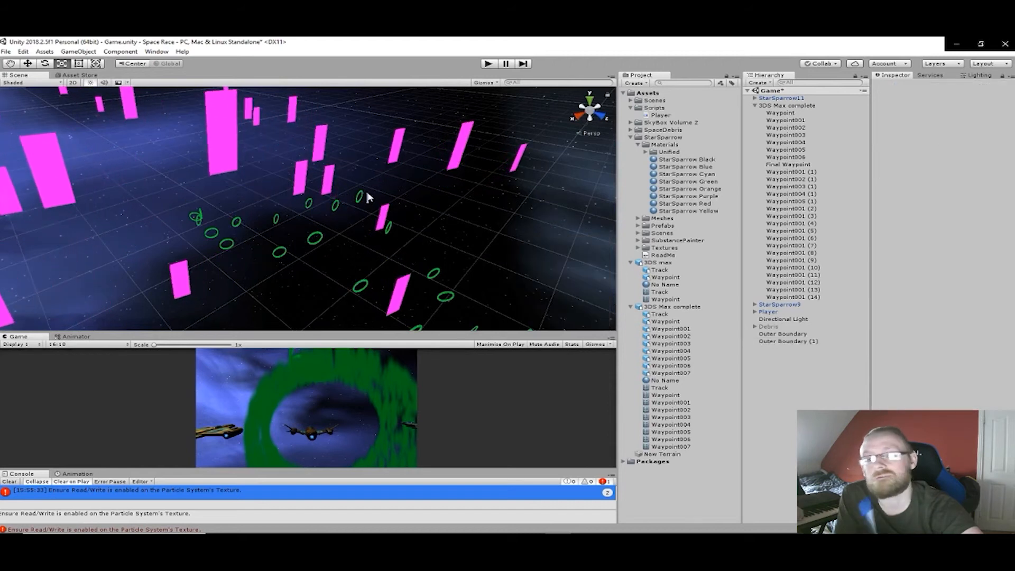
{"action": "left_click", "coordinate": [768, 341]}
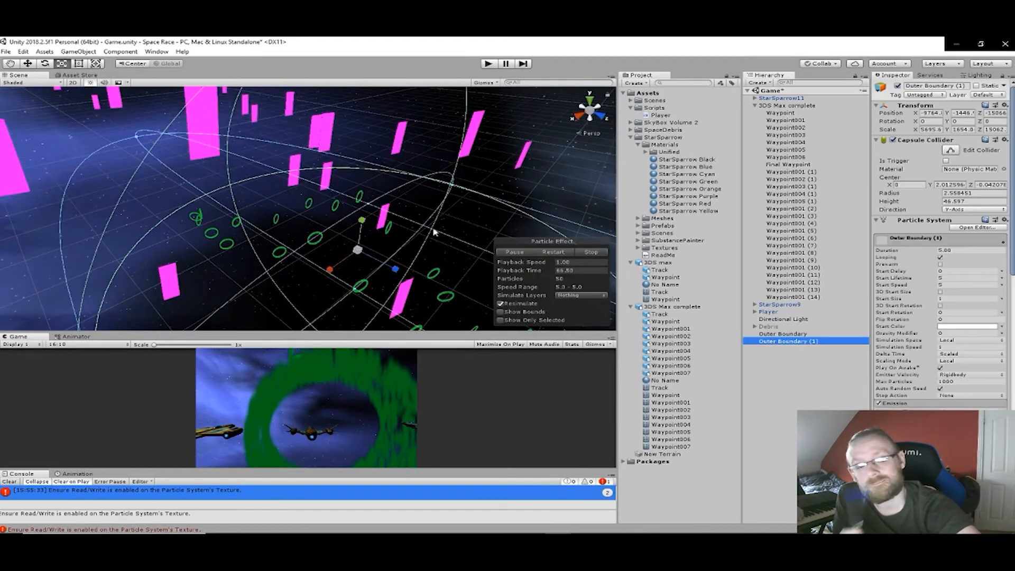
{"action": "left_click", "coordinate": [370, 201]}
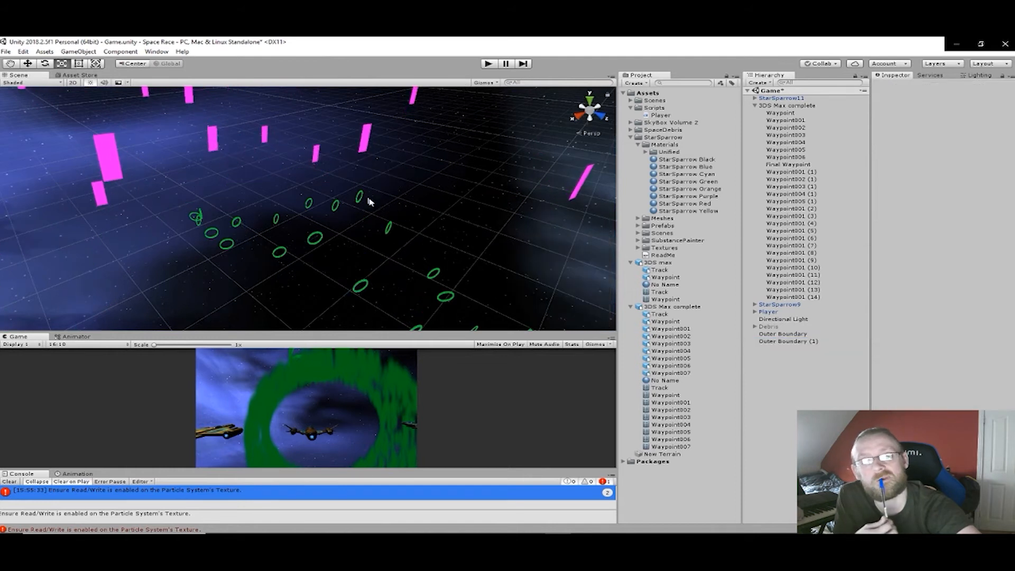
{"action": "left_click", "coordinate": [787, 342]}
{"action": "right_click_drag", "start_coordinate": [373, 207], "coordinate": [375, 159]}
{"action": "middle_click_drag", "start_coordinate": [399, 256], "coordinate": [308, 166]}
{"action": "middle_click_drag", "start_coordinate": [376, 206], "coordinate": [473, 220]}
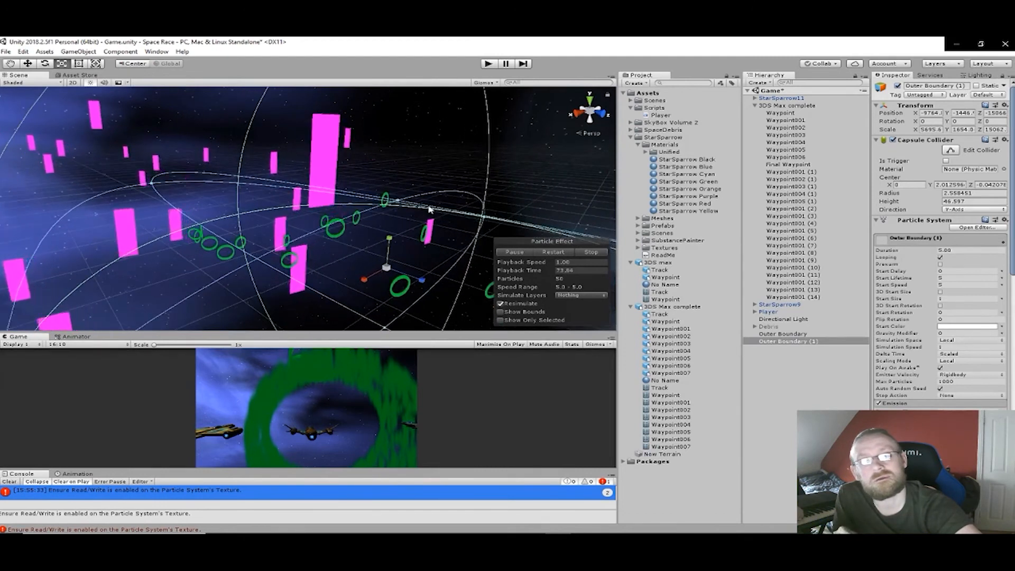
{"action": "left_click", "coordinate": [397, 199]}
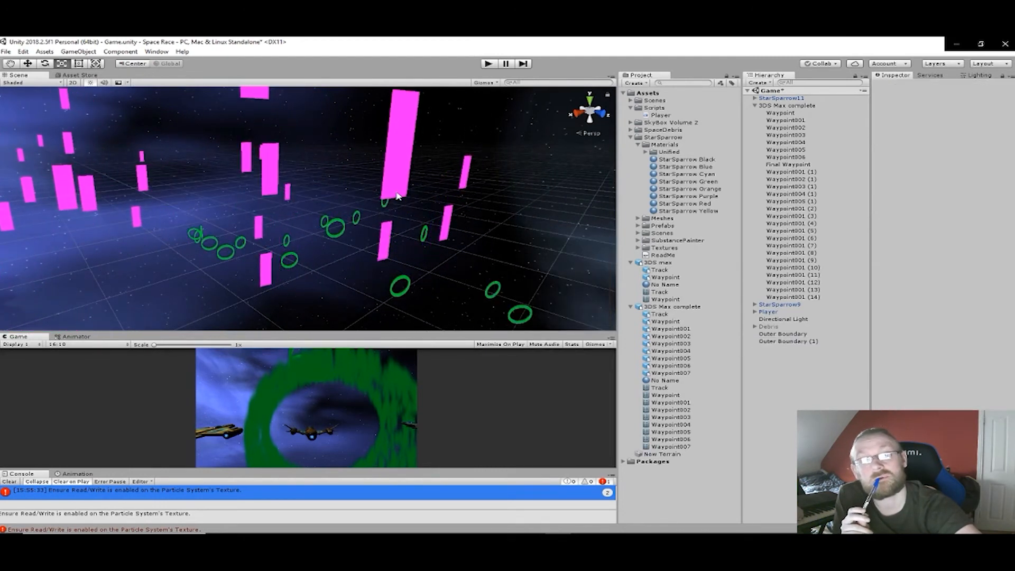
{"action": "left_click", "coordinate": [792, 341]}
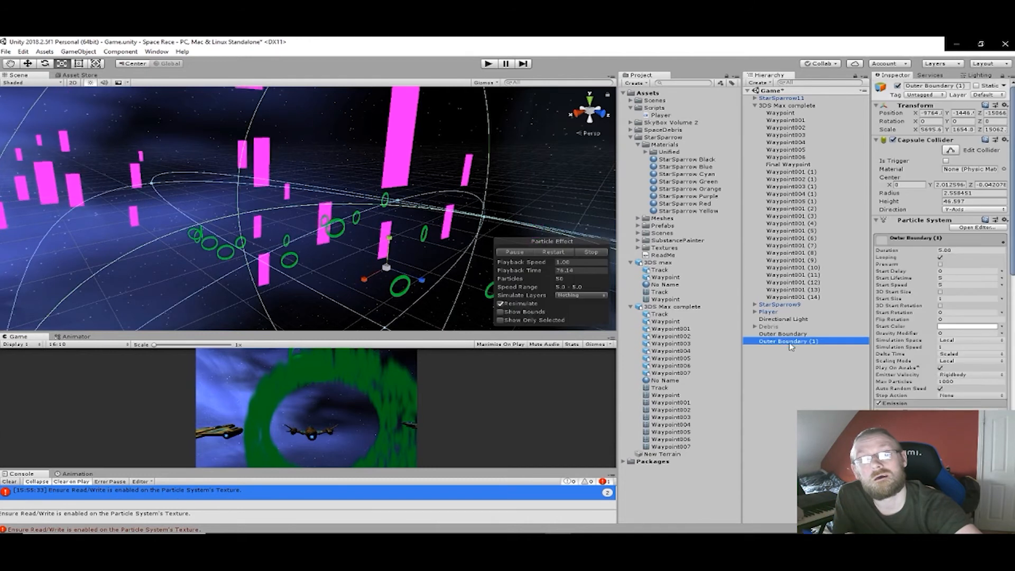
{"action": "left_click", "coordinate": [398, 204]}
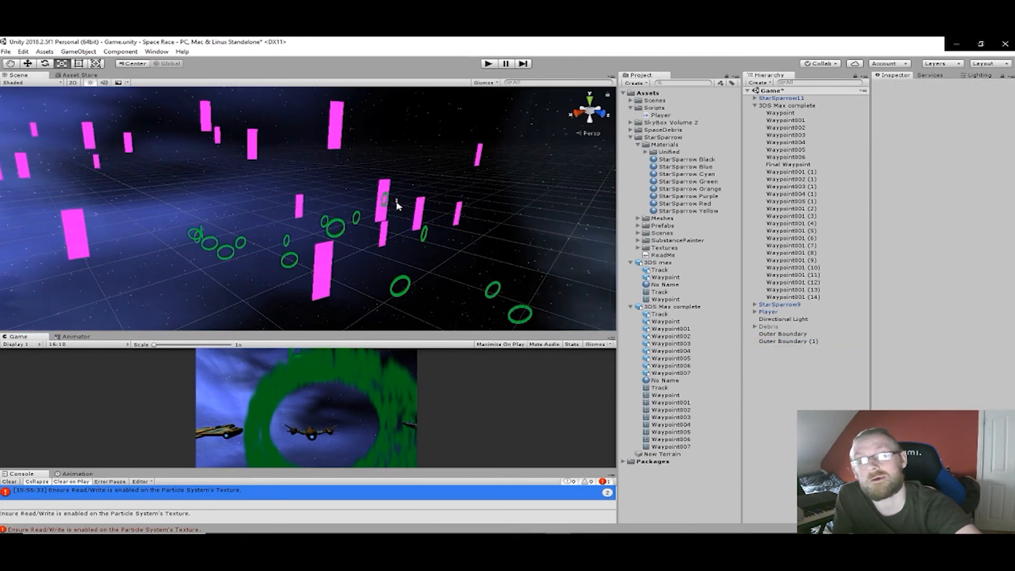
{"action": "left_click", "coordinate": [801, 342]}
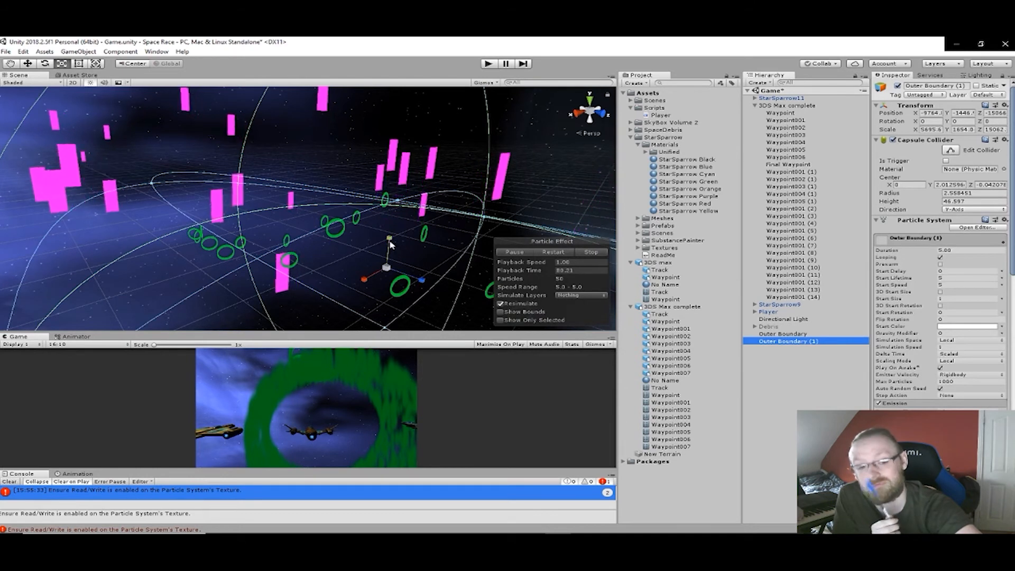
{"action": "scroll", "coordinate": [401, 217], "scroll_direction": "up", "scroll_amount": 2}
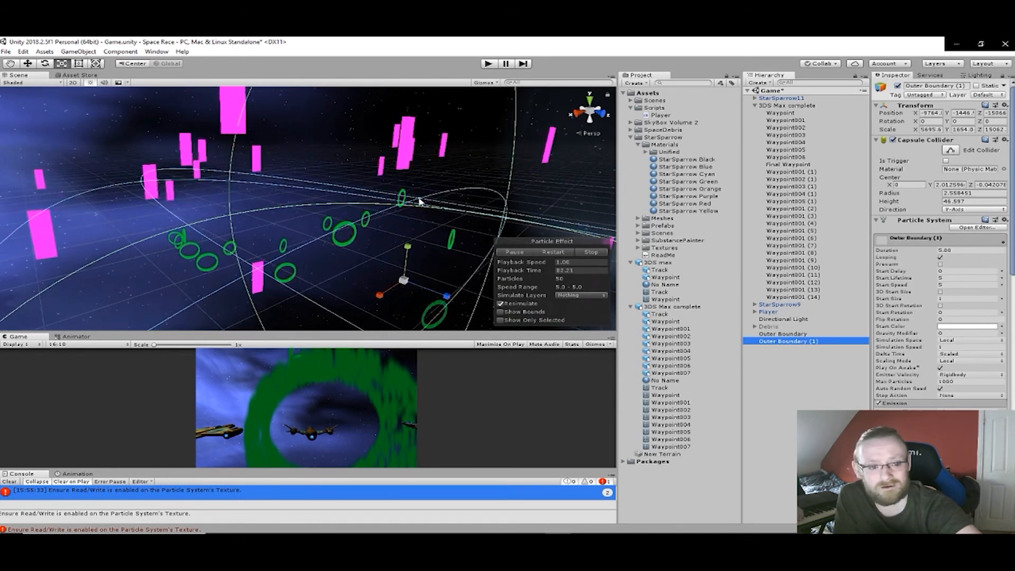
{"action": "scroll", "coordinate": [418, 200], "scroll_direction": "up", "scroll_amount": 2}
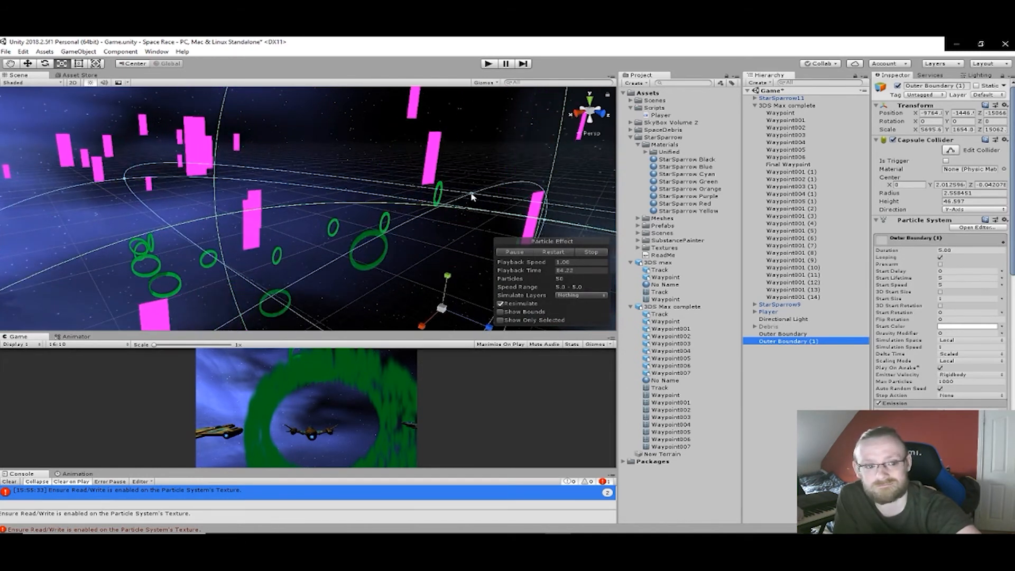
{"action": "left_click", "coordinate": [473, 197]}
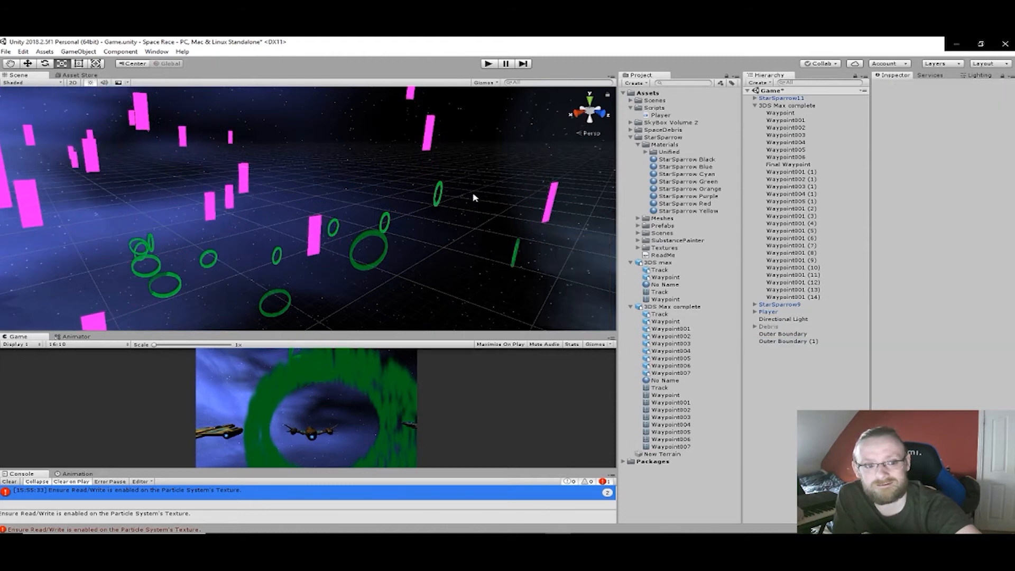
{"action": "double_click", "coordinate": [791, 341]}
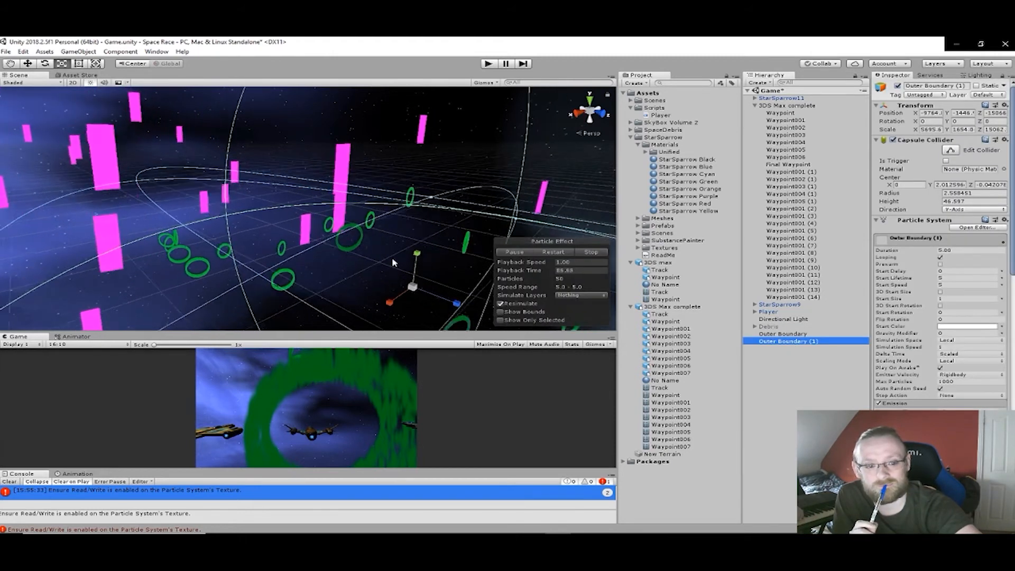
- Delete the duplicated Outer Boundary object together with its capsule collider and particle system
{"action": "right_click_drag", "start_coordinate": [410, 231], "coordinate": [191, 144]}
{"action": "key", "text": "w"}
{"action": "middle_click_drag", "start_coordinate": [191, 144], "coordinate": [555, 272]}
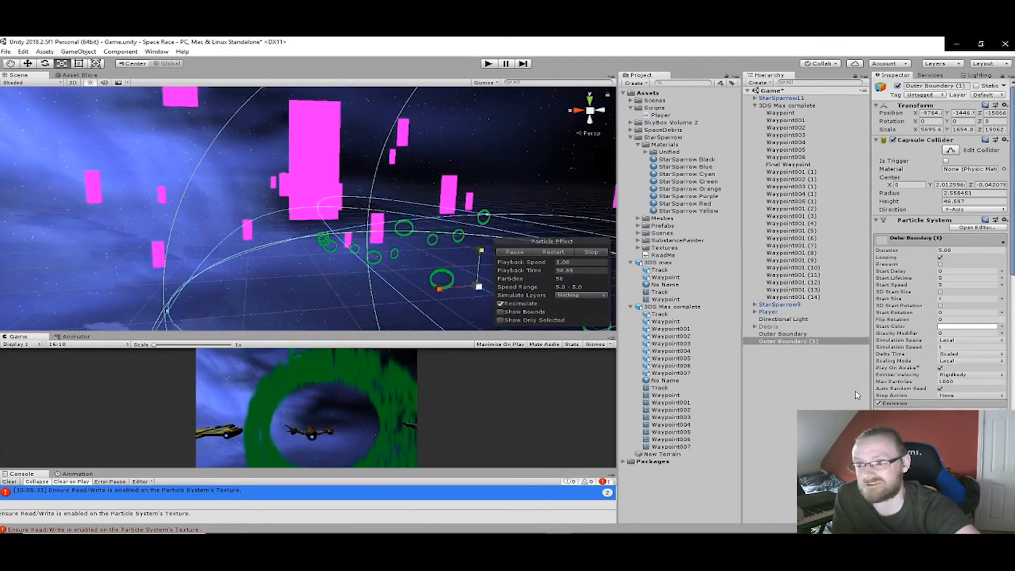
{"action": "key", "text": "Delete"}
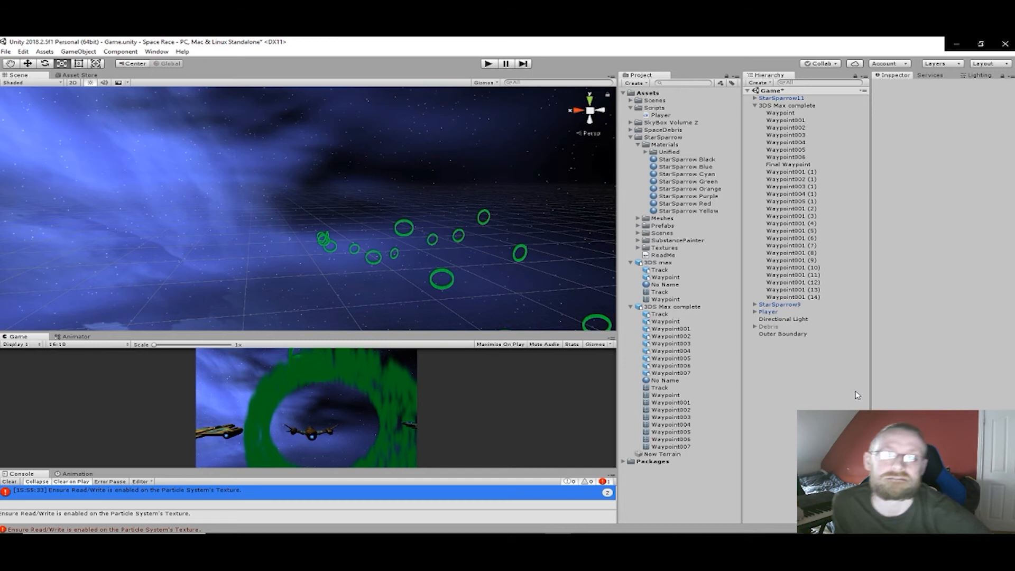
- Examine the Outer Boundary's box collider around the waypoint rings from different angles
{"action": "left_click", "coordinate": [782, 334]}
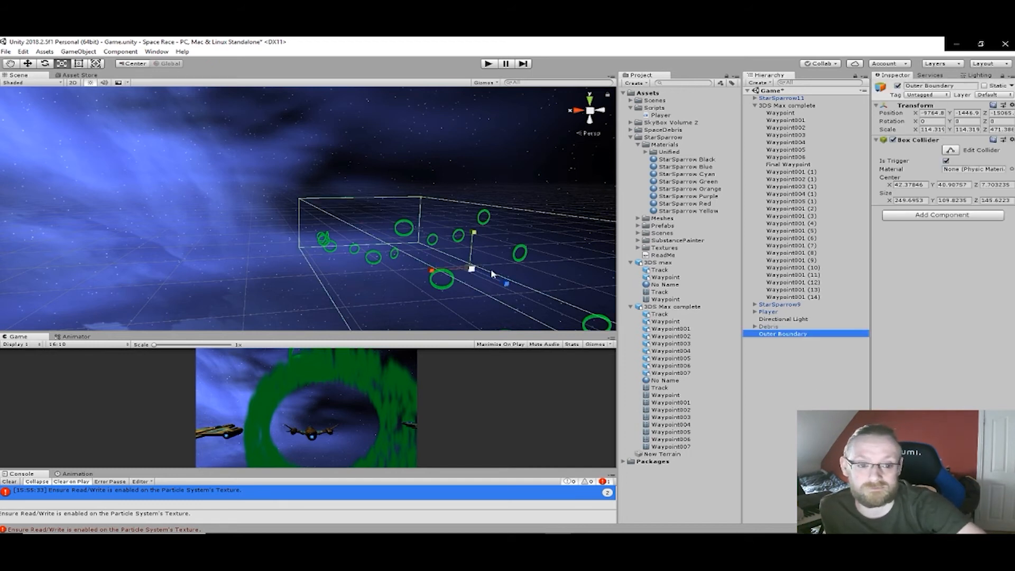
{"action": "middle_click_drag", "start_coordinate": [294, 240], "coordinate": [229, 215]}
{"action": "right_click_drag", "start_coordinate": [412, 272], "coordinate": [384, 270]}
{"action": "middle_click_drag", "start_coordinate": [384, 270], "coordinate": [312, 199]}
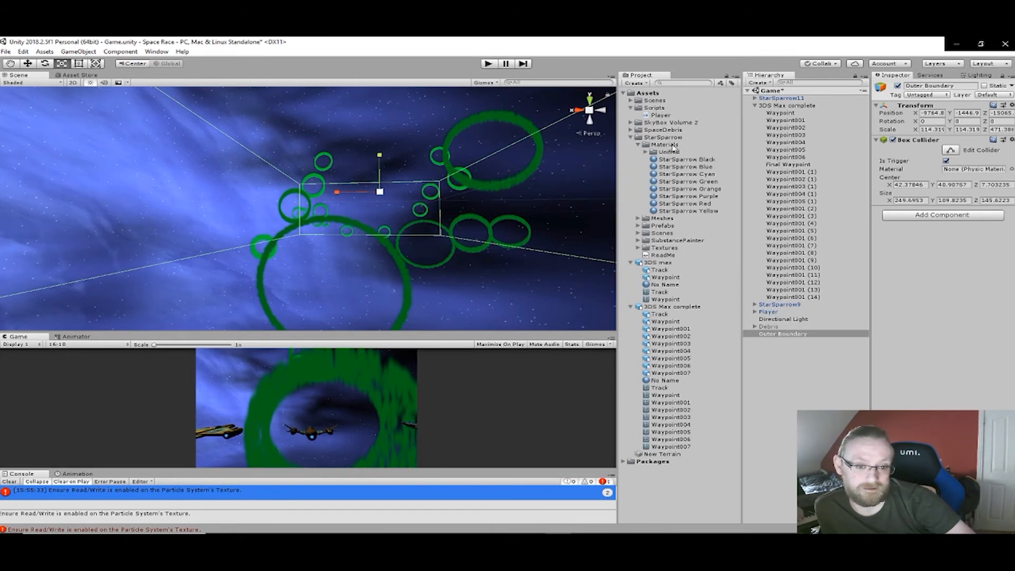
- Open the Player script and assign the Disqualified tag to the Outer Boundary object
{"action": "left_click", "coordinate": [666, 116]}
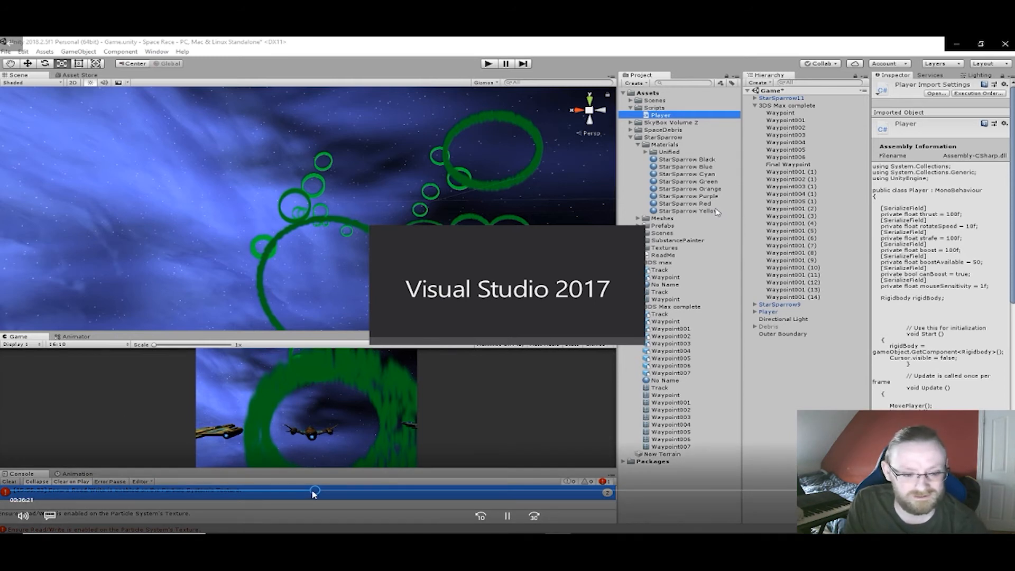
{"action": "left_click_drag", "start_coordinate": [314, 493], "coordinate": [324, 492]}
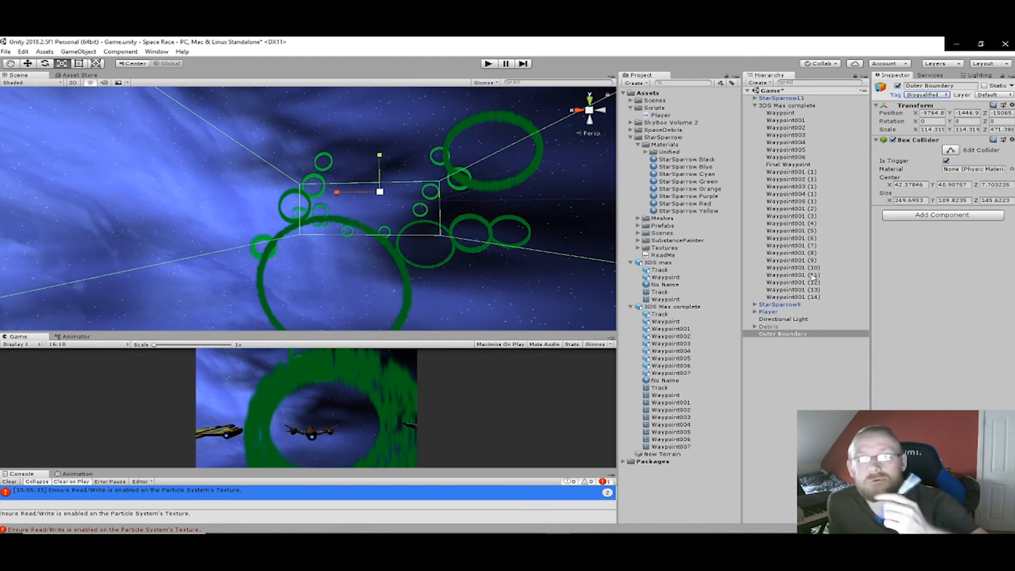
{"action": "left_click", "coordinate": [798, 334]}
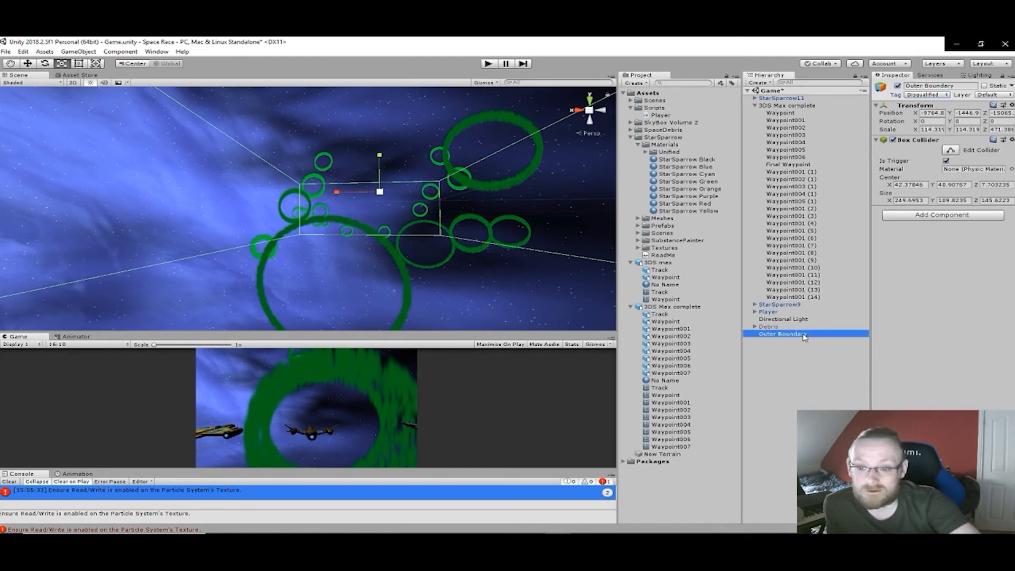
- Clear the console, run the game to test the Outer Boundary trigger, and stop the run
{"action": "left_click", "coordinate": [13, 482]}
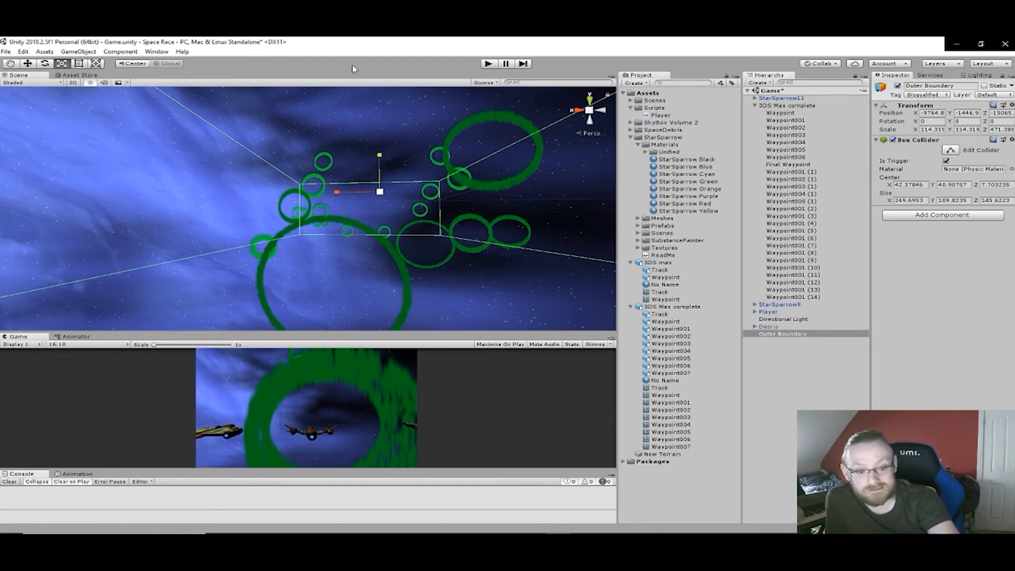
{"action": "left_click", "coordinate": [489, 64]}
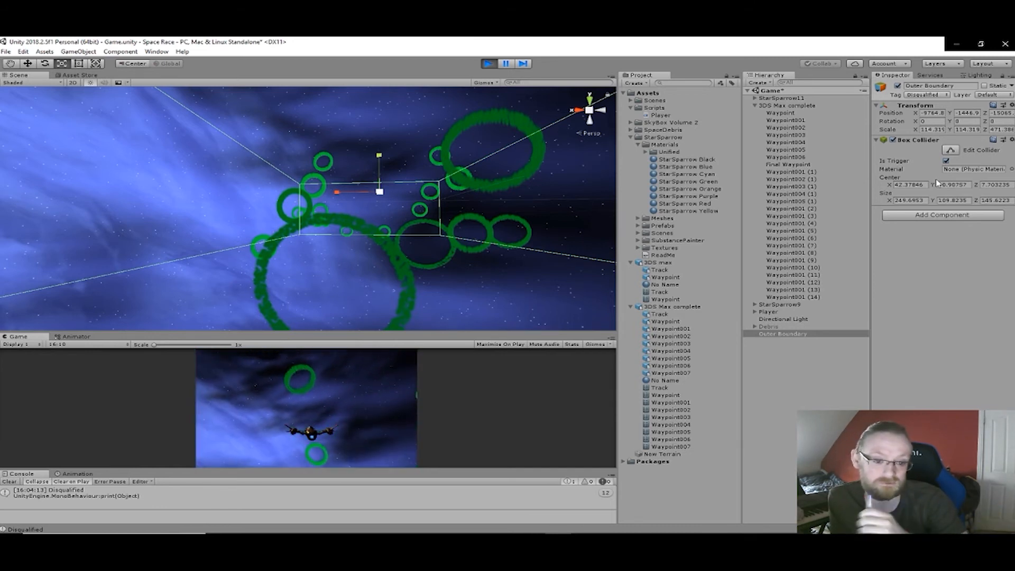
{"action": "left_click", "coordinate": [487, 64]}
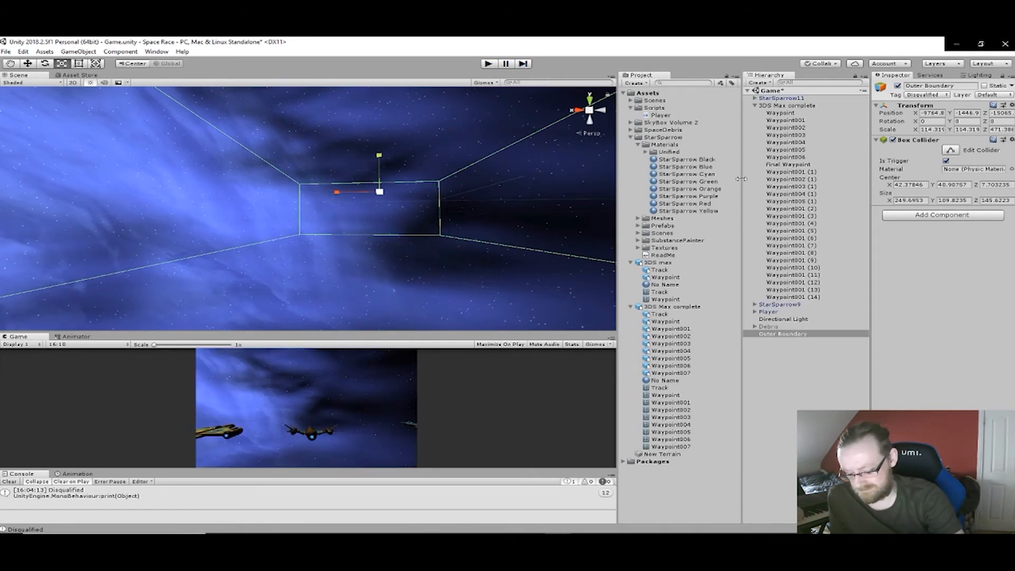
- Raise the far clipping plane of the Player's Main Camera to about 17612
{"action": "left_click", "coordinate": [756, 312]}
{"action": "left_click", "coordinate": [777, 320]}
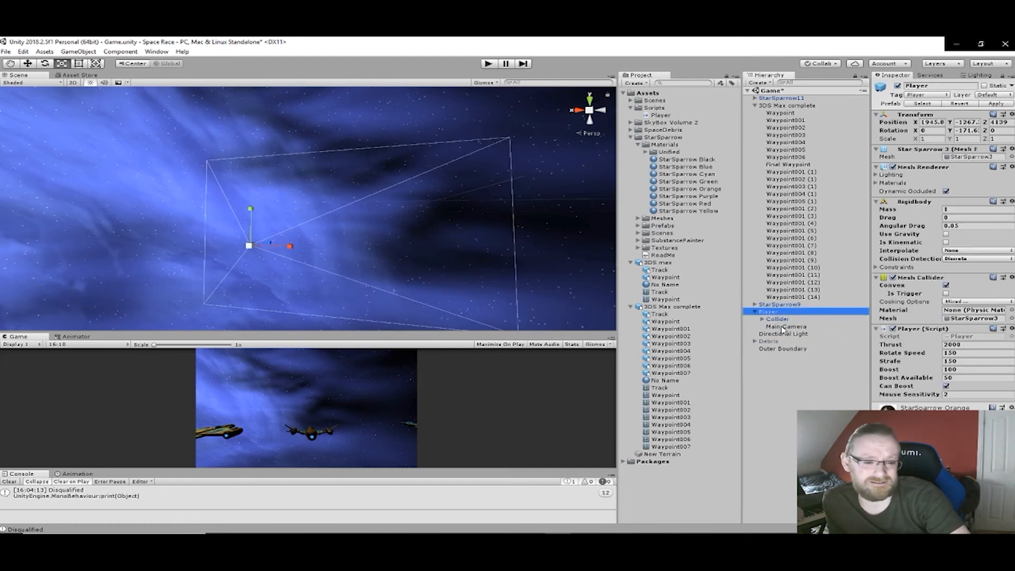
{"action": "left_click", "coordinate": [784, 327]}
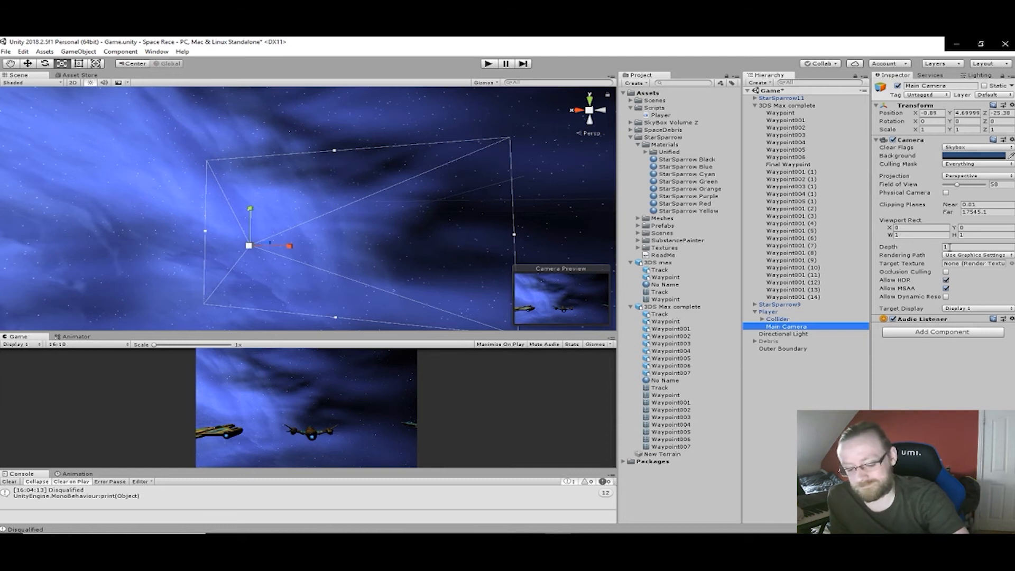
{"action": "left_click", "coordinate": [963, 212]}
{"action": "left_click_drag", "start_coordinate": [969, 214], "coordinate": [104, 221]}
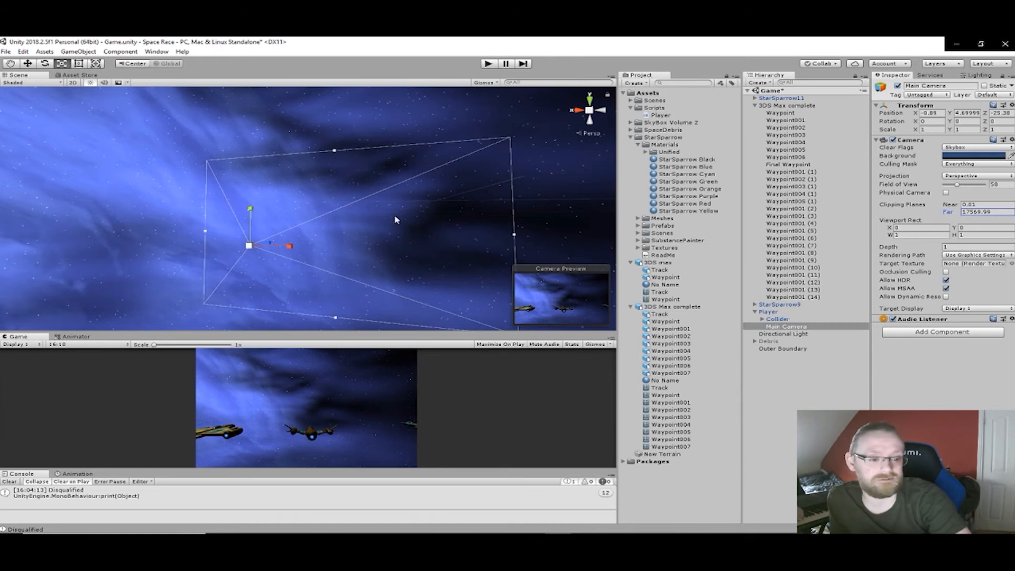
{"action": "left_click_drag", "start_coordinate": [61, 260], "coordinate": [116, 255]}
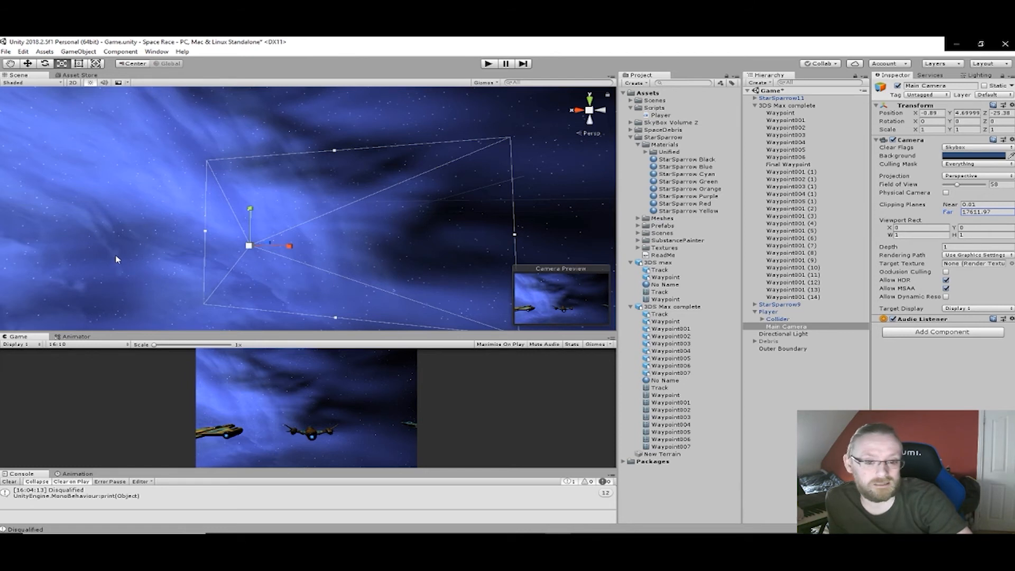
- Select every waypoint in turn, from Waypoint to Waypoint001 (14), to preview its particle ring in the scene
{"action": "left_click", "coordinate": [779, 115]}
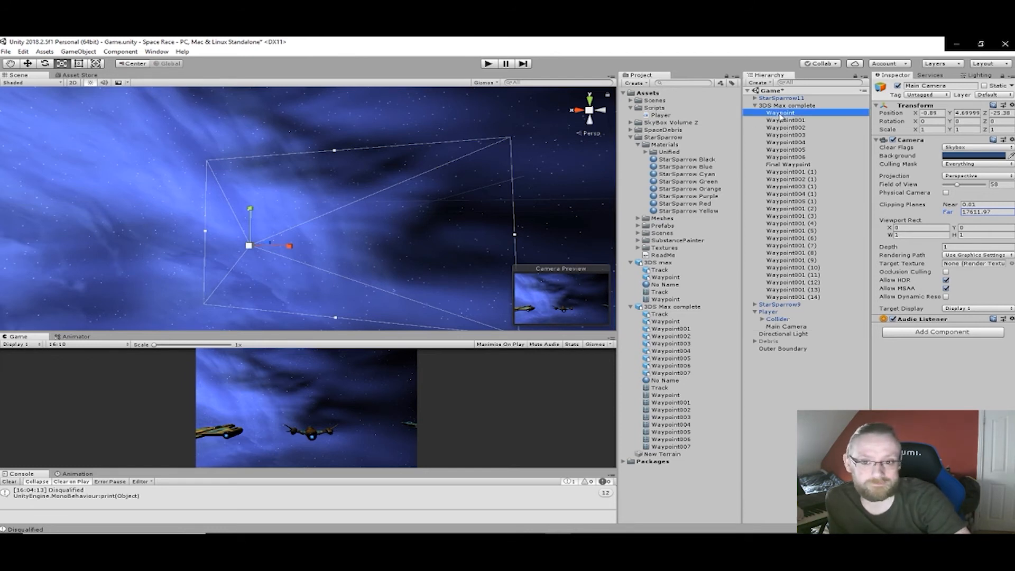
{"action": "left_click", "coordinate": [778, 121]}
{"action": "left_click", "coordinate": [779, 128]}
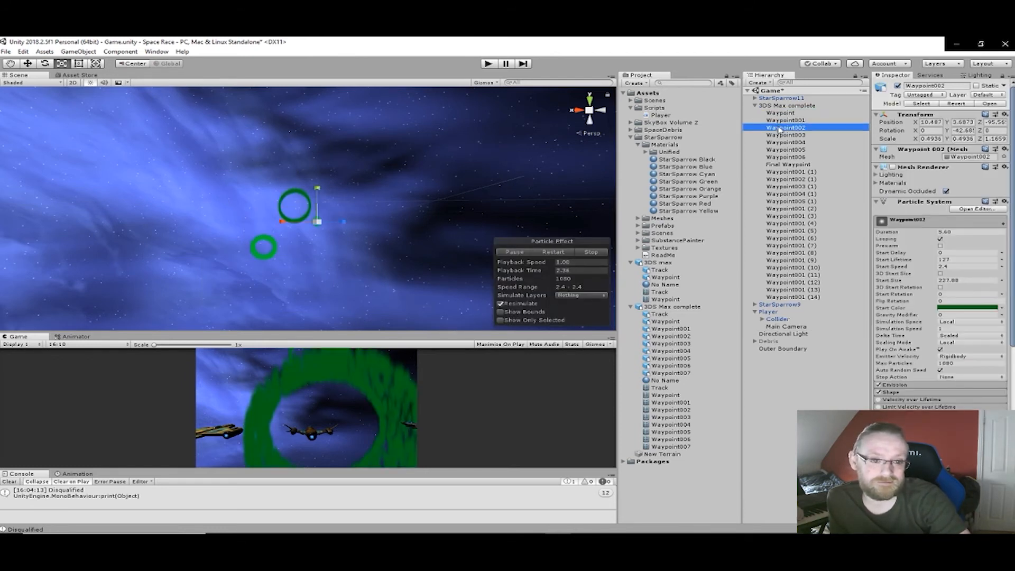
{"action": "left_click", "coordinate": [781, 136]}
{"action": "left_click", "coordinate": [783, 143]}
{"action": "left_click", "coordinate": [785, 150]}
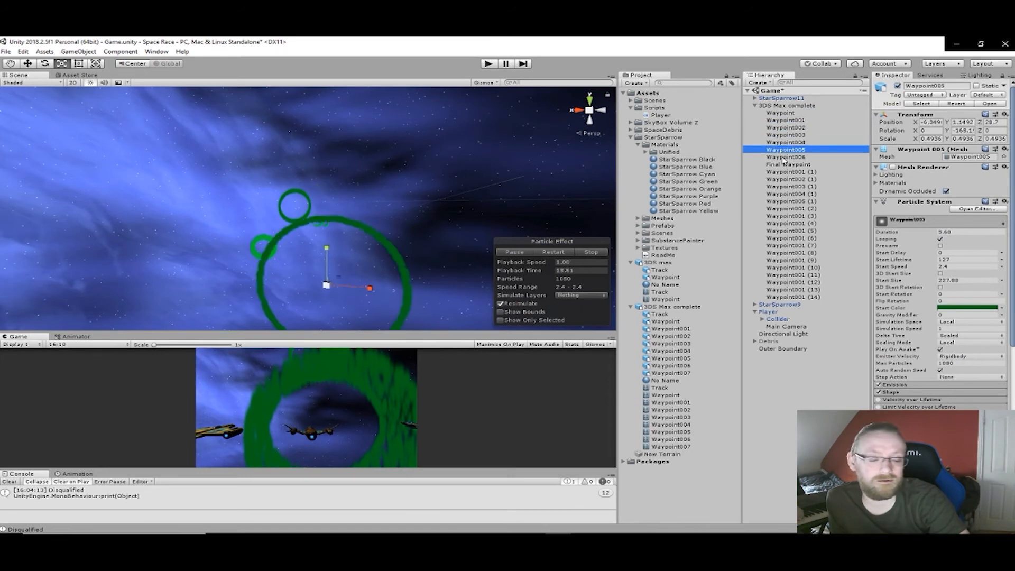
{"action": "left_click", "coordinate": [786, 158]}
{"action": "left_click", "coordinate": [787, 164]}
{"action": "left_click", "coordinate": [787, 172]}
{"action": "left_click", "coordinate": [789, 179]}
{"action": "left_click", "coordinate": [791, 187]}
{"action": "left_click", "coordinate": [793, 194]}
{"action": "left_click", "coordinate": [794, 201]}
{"action": "left_click", "coordinate": [793, 209]}
{"action": "left_click", "coordinate": [794, 217]}
{"action": "left_click", "coordinate": [793, 223]}
{"action": "left_click", "coordinate": [793, 231]}
{"action": "left_click", "coordinate": [793, 238]}
{"action": "left_click", "coordinate": [794, 245]}
{"action": "left_click", "coordinate": [794, 253]}
{"action": "left_click", "coordinate": [794, 260]}
{"action": "left_click", "coordinate": [794, 267]}
{"action": "left_click", "coordinate": [795, 275]}
{"action": "left_click", "coordinate": [794, 283]}
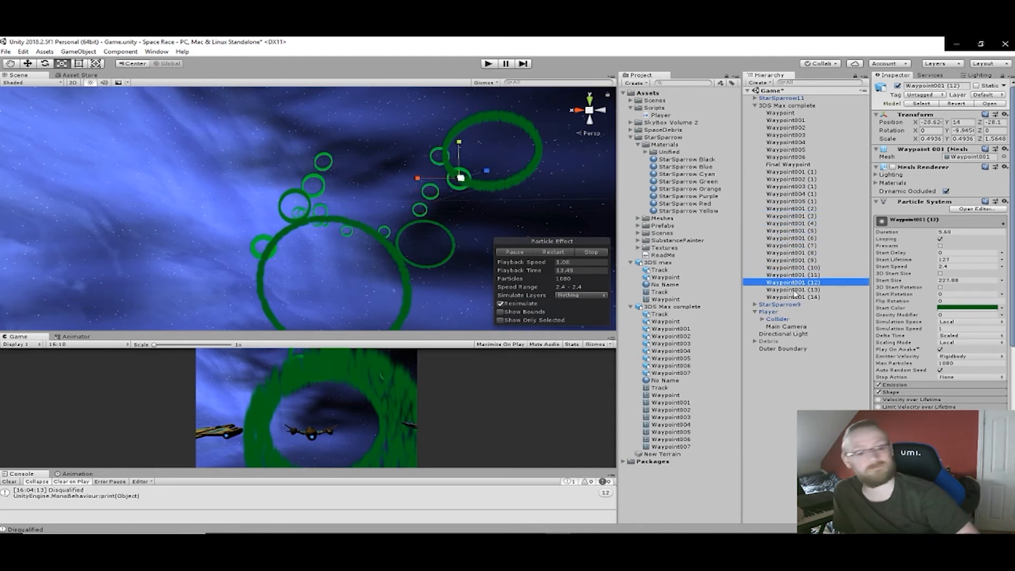
{"action": "left_click", "coordinate": [795, 289]}
{"action": "left_click", "coordinate": [795, 297]}
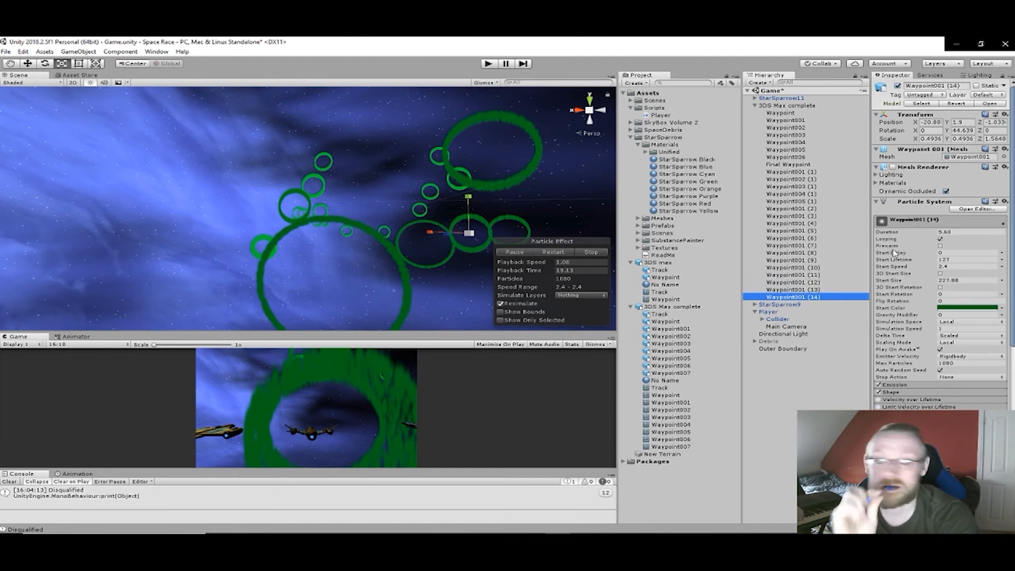
- Set the Main Camera's far clipping plane to about 30823 and enlarge the Scene view
{"action": "left_click", "coordinate": [780, 326]}
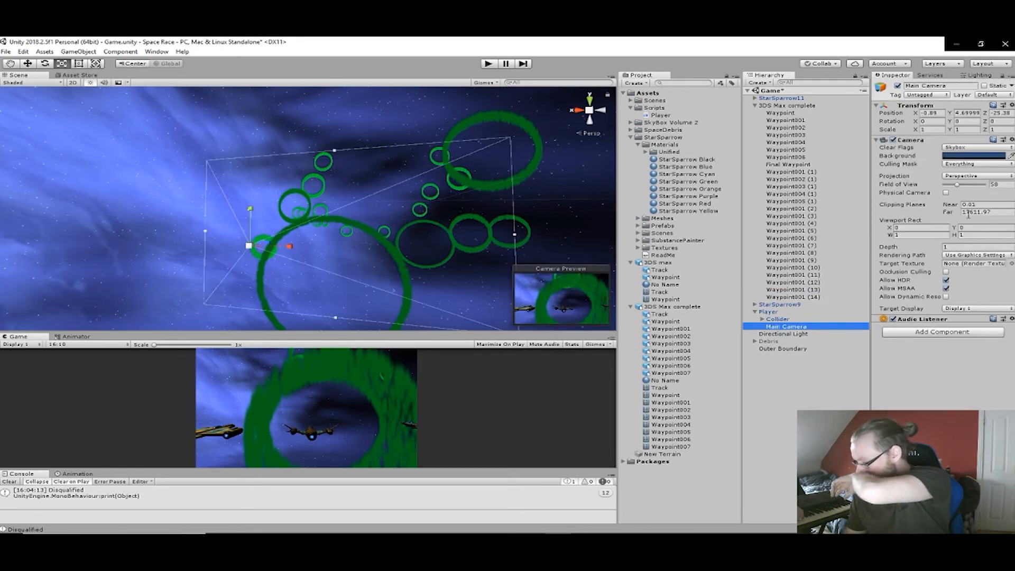
{"action": "left_click_drag", "start_coordinate": [957, 213], "coordinate": [686, 323]}
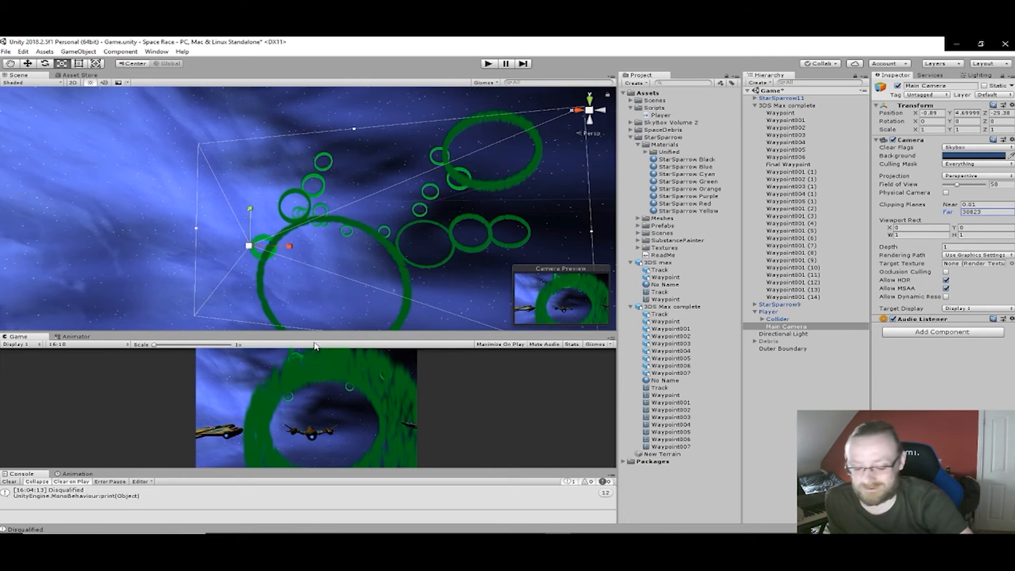
{"action": "left_click_drag", "start_coordinate": [319, 330], "coordinate": [330, 416]}
{"action": "middle_click_drag", "start_coordinate": [317, 335], "coordinate": [347, 333]}
- Add a 3D sphere as a child of the first Waypoint ring
{"action": "right_click_drag", "start_coordinate": [348, 321], "coordinate": [429, 342]}
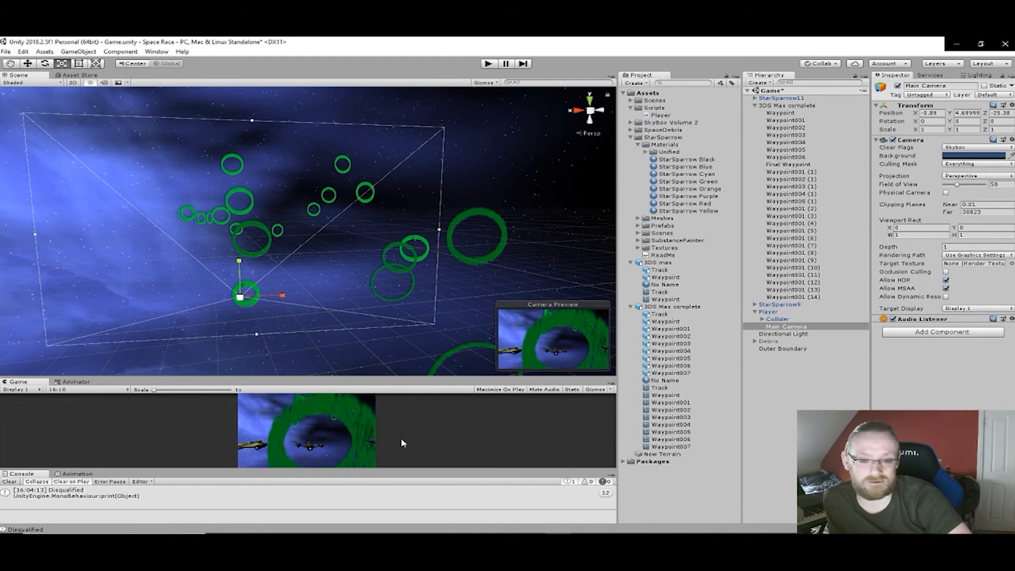
{"action": "left_click_drag", "start_coordinate": [252, 330], "coordinate": [435, 336], "text": "alt"}
{"action": "middle_click_drag", "start_coordinate": [408, 332], "coordinate": [497, 342]}
{"action": "mouse_move", "coordinate": [331, 302]}
{"action": "middle_mouse_down"}
{"action": "mouse_move", "coordinate": [494, 346]}
{"action": "mouse_move", "coordinate": [426, 326]}
{"action": "mouse_move", "coordinate": [490, 302]}
{"action": "middle_mouse_up"}
{"action": "left_click_drag", "start_coordinate": [490, 302], "coordinate": [312, 306], "text": "alt"}
{"action": "middle_click_drag", "start_coordinate": [312, 306], "coordinate": [521, 303]}
{"action": "left_click_drag", "start_coordinate": [522, 303], "coordinate": [273, 291], "text": "alt"}
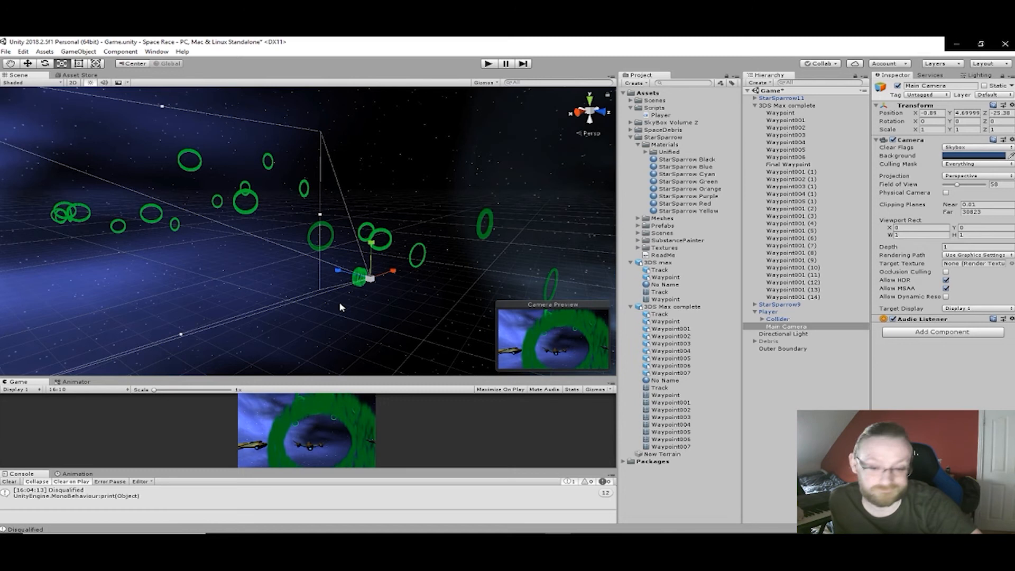
{"action": "right_click", "coordinate": [789, 115]}
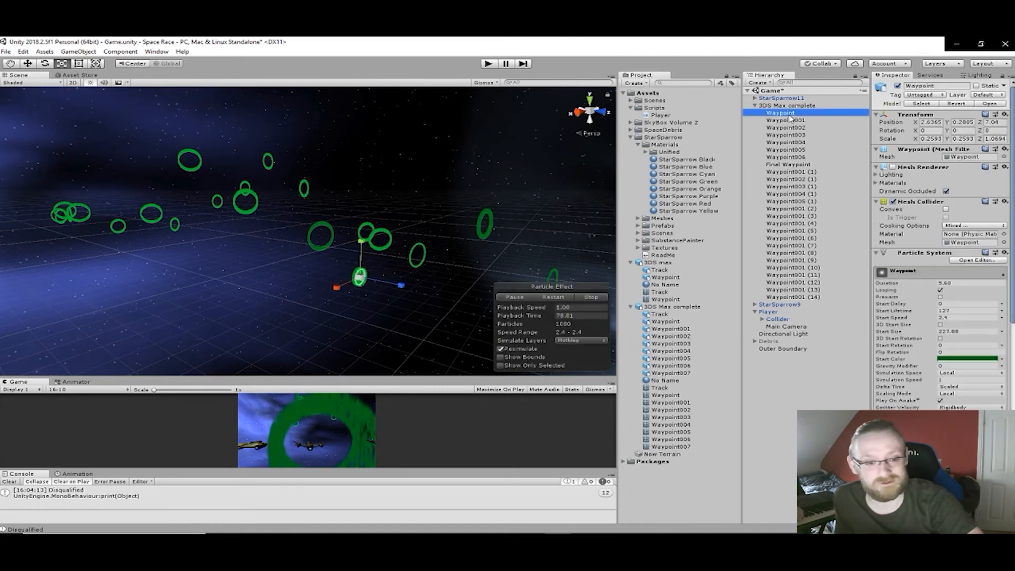
{"action": "mouse_move", "coordinate": [828, 202]}
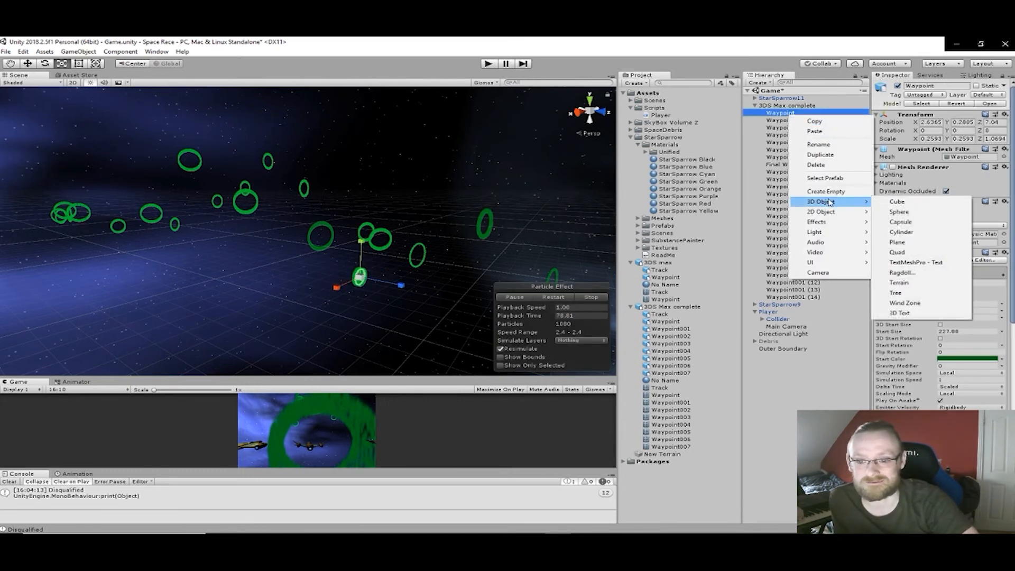
{"action": "left_click", "coordinate": [908, 212]}
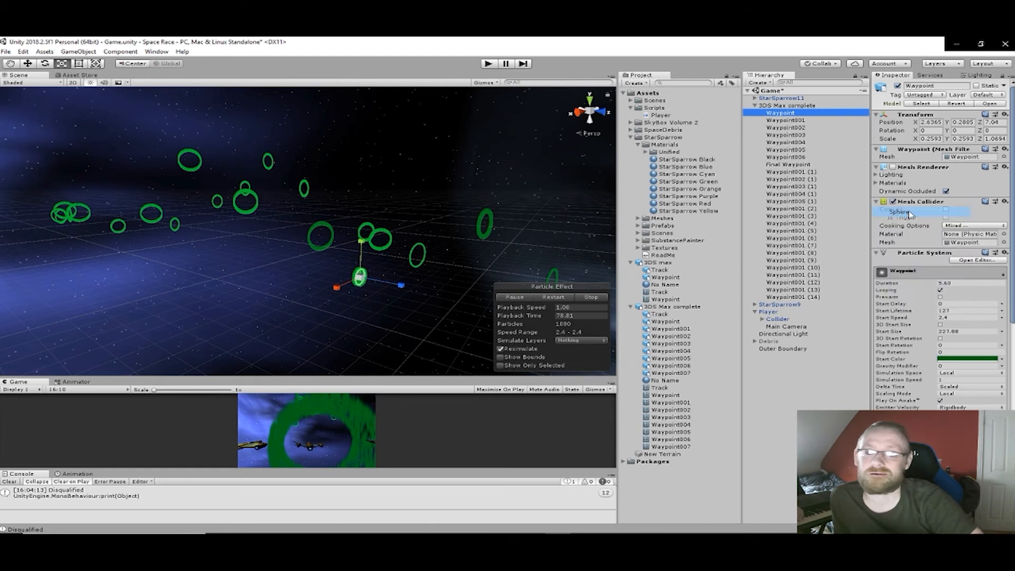
- Scale the sphere to fill the first Waypoint ring, about 8.54 in X, 8.79 in Y and 1.12 in Z
{"action": "scroll", "coordinate": [409, 295], "scroll_direction": "up", "scroll_amount": 3}
{"action": "left_click_drag", "start_coordinate": [408, 295], "coordinate": [87, 211], "text": "alt"}
{"action": "scroll", "coordinate": [151, 222], "scroll_direction": "up", "scroll_amount": 3}
{"action": "middle_click_drag", "start_coordinate": [87, 211], "coordinate": [387, 298]}
{"action": "scroll", "coordinate": [417, 297], "scroll_direction": "up", "scroll_amount": 3}
{"action": "left_click_drag", "start_coordinate": [368, 300], "coordinate": [68, 328]}
{"action": "left_click_drag", "start_coordinate": [385, 261], "coordinate": [331, 487]}
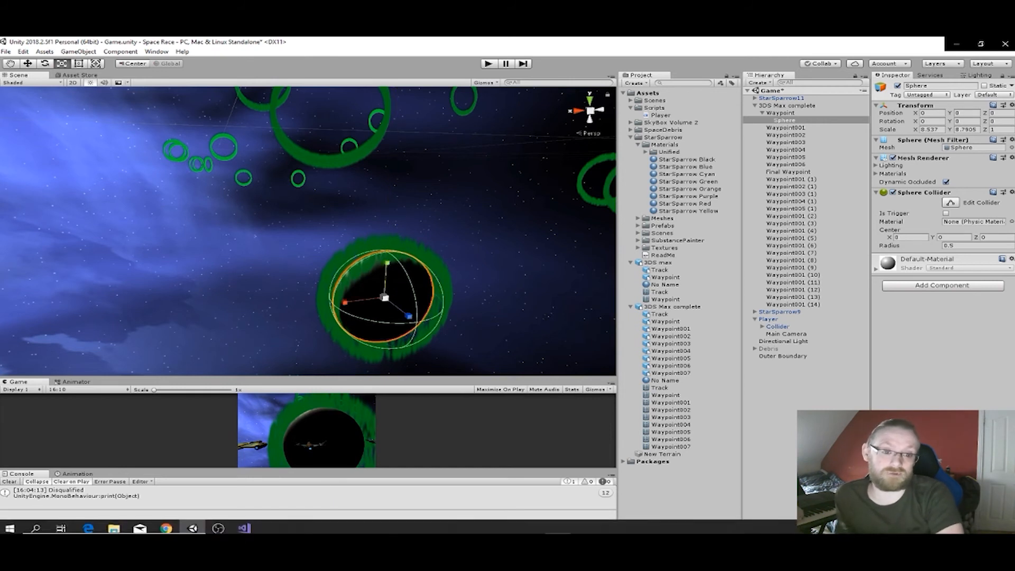
{"action": "right_click_drag", "start_coordinate": [276, 321], "coordinate": [378, 311]}
{"action": "left_click_drag", "start_coordinate": [344, 291], "coordinate": [349, 297]}
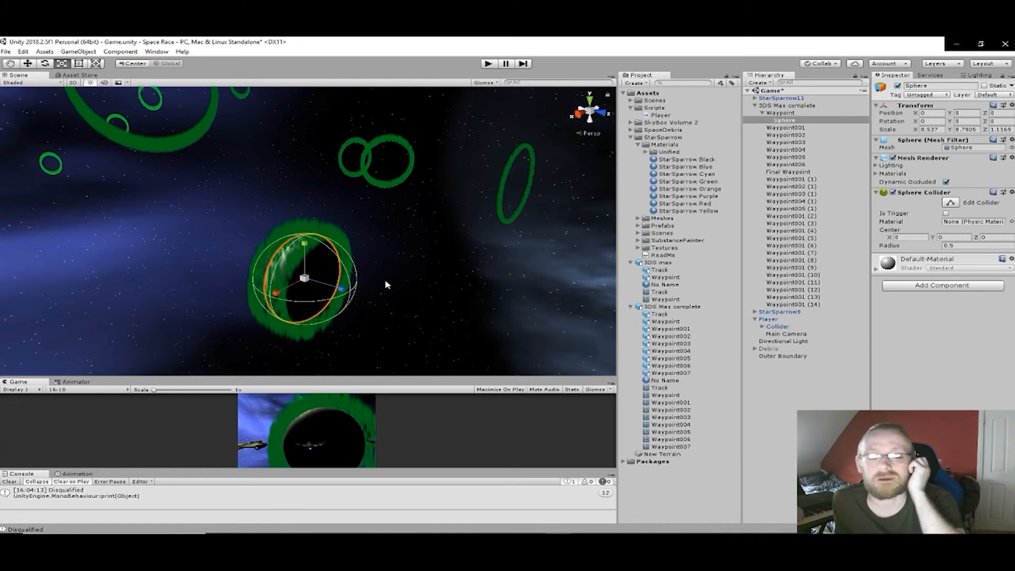
- Disable the sphere's Mesh Renderer and make its Sphere Collider a trigger
{"action": "middle_click_drag", "start_coordinate": [385, 282], "coordinate": [409, 300]}
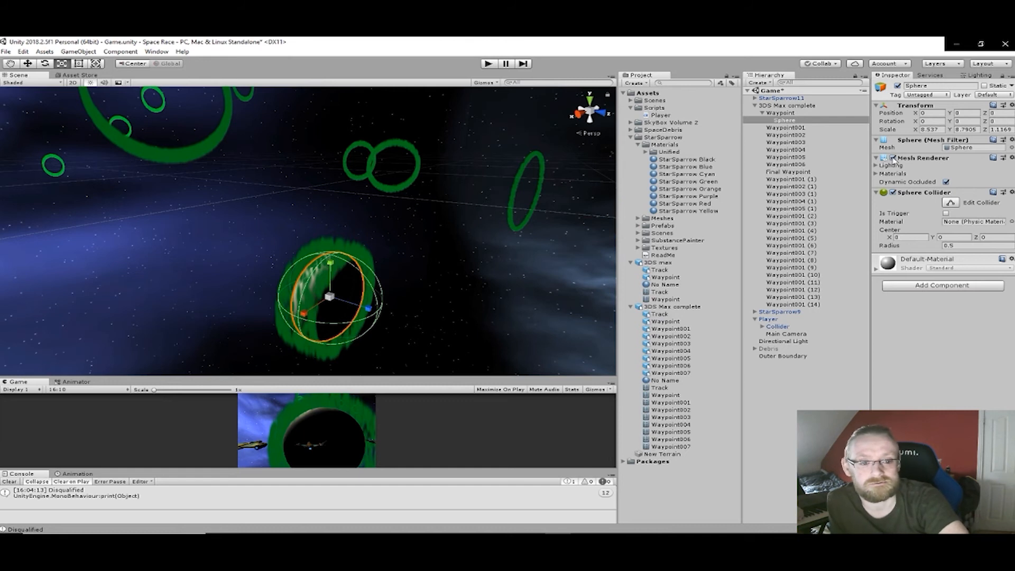
{"action": "left_click", "coordinate": [892, 158]}
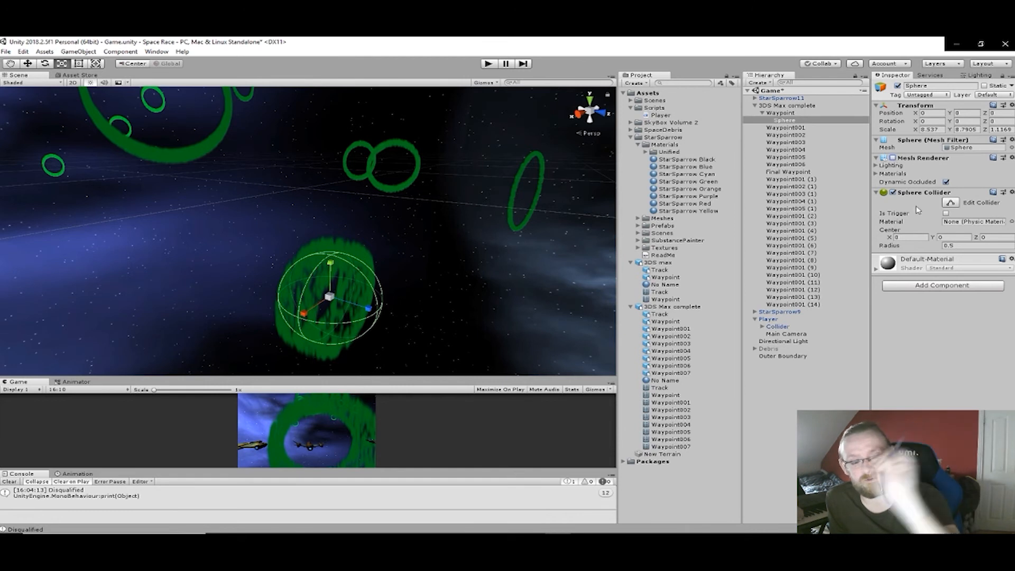
{"action": "left_click", "coordinate": [946, 214]}
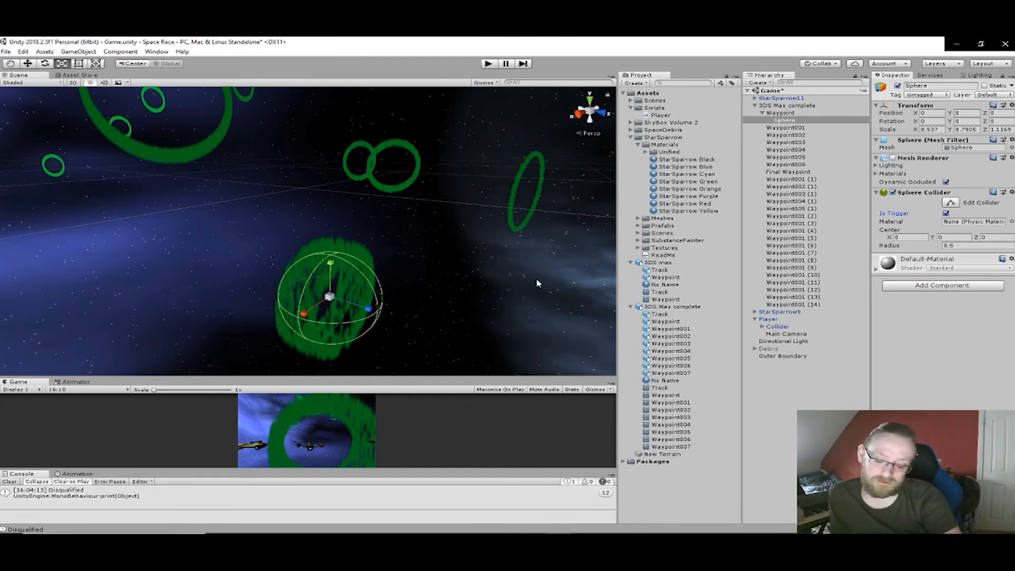
- Add a 3D sphere as a child of the Waypoint001 ring
{"action": "middle_click_drag", "start_coordinate": [267, 190], "coordinate": [518, 297]}
{"action": "left_click", "coordinate": [332, 225]}
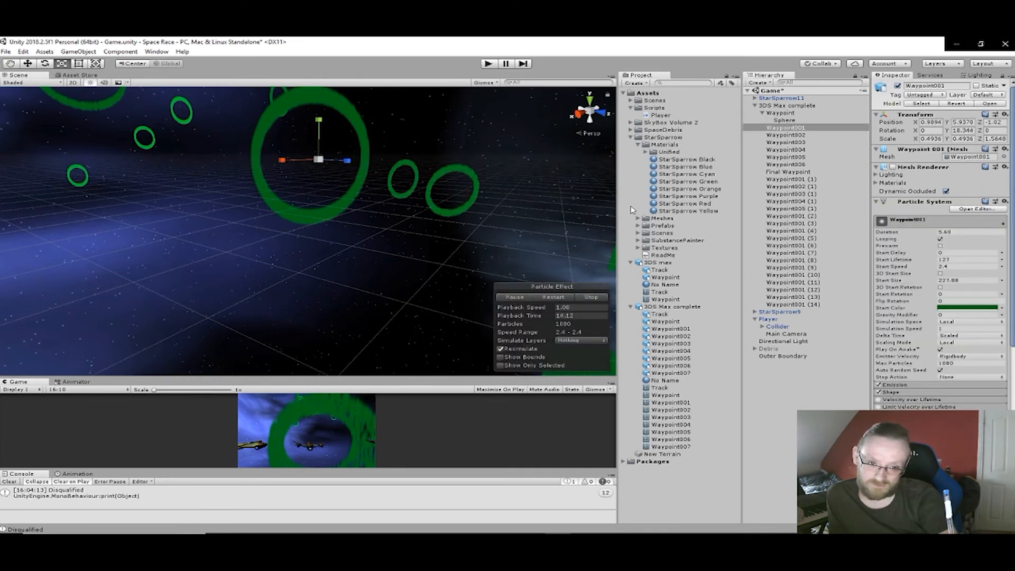
{"action": "right_click", "coordinate": [789, 129]}
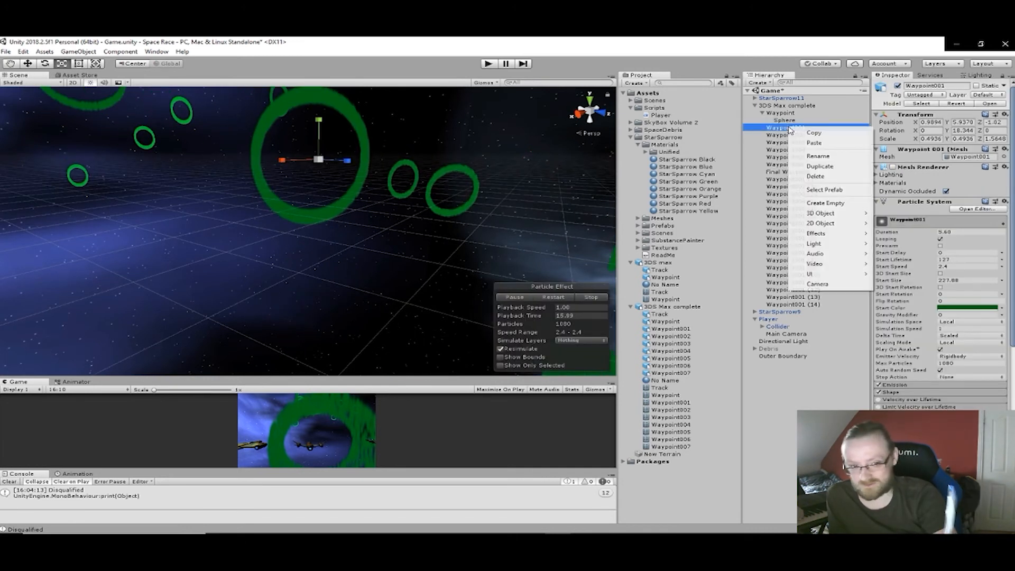
{"action": "mouse_move", "coordinate": [837, 214]}
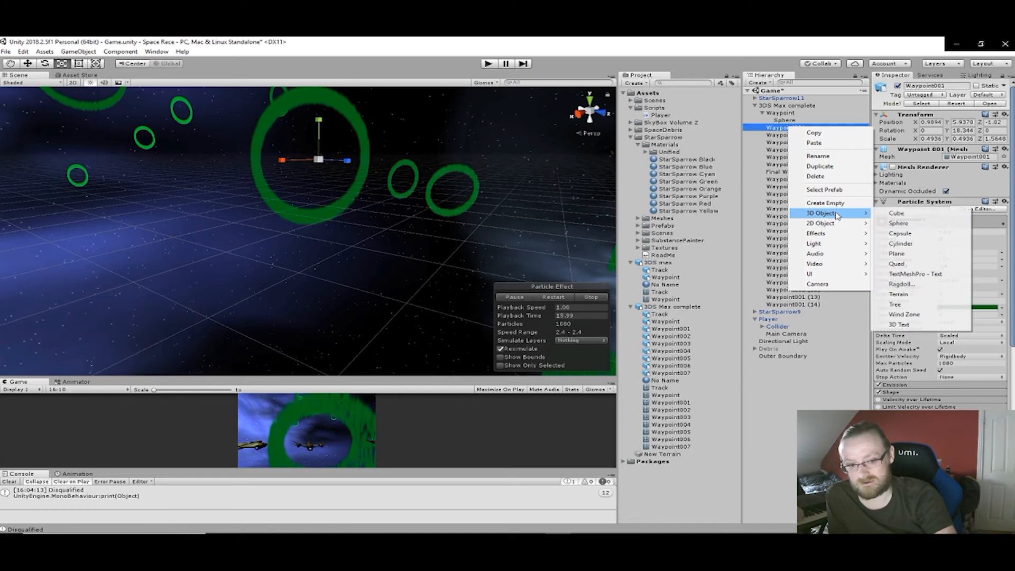
{"action": "left_click", "coordinate": [899, 222]}
- Scale the new sphere to fill the Waypoint001 ring, about 9.13 in X and 9.55 in Y
{"action": "middle_click_drag", "start_coordinate": [506, 210], "coordinate": [531, 246]}
{"action": "left_click_drag", "start_coordinate": [370, 268], "coordinate": [183, 367]}
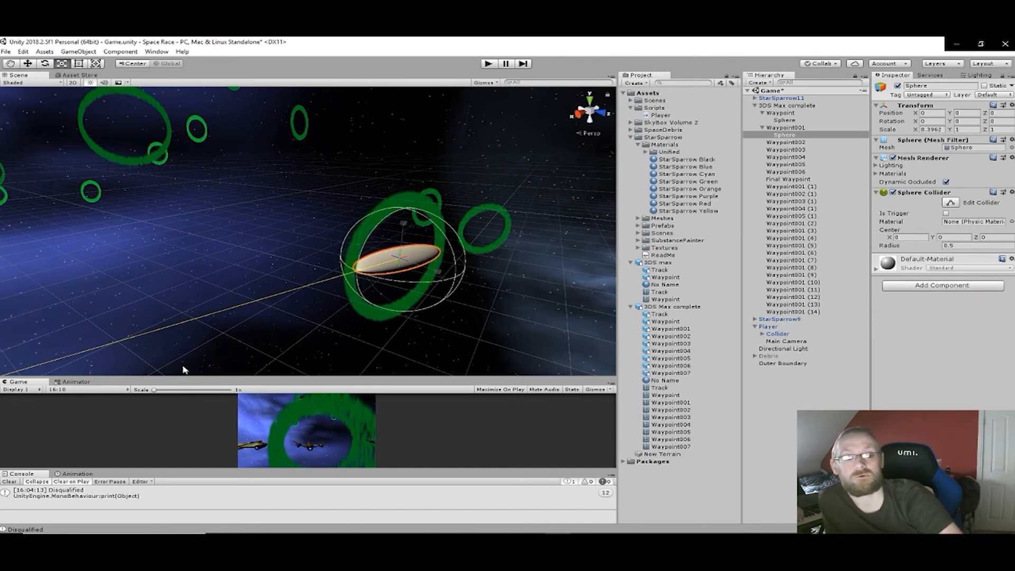
{"action": "right_click_drag", "start_coordinate": [467, 303], "coordinate": [380, 287]}
{"action": "key", "text": "f"}
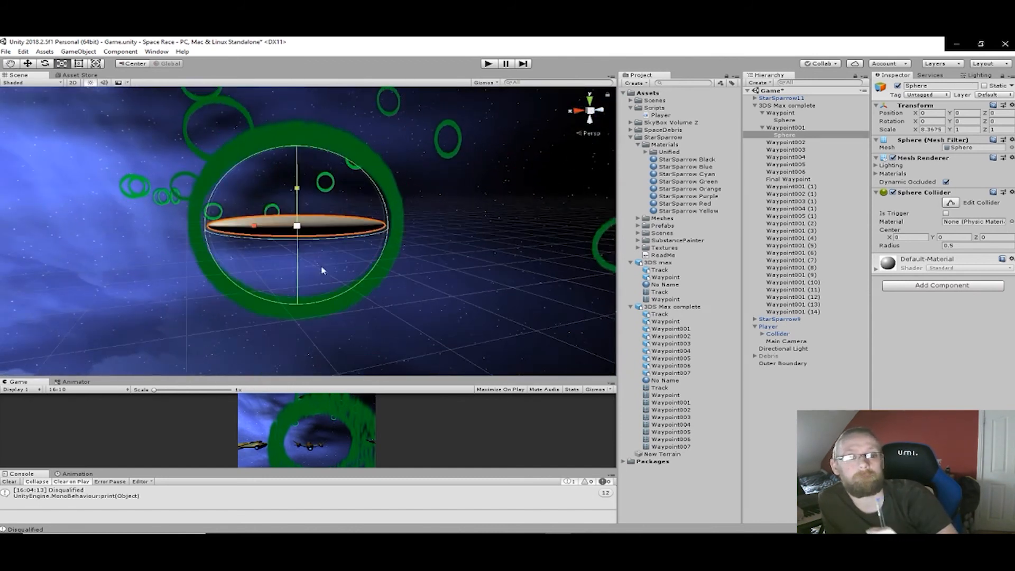
{"action": "left_click_drag", "start_coordinate": [254, 227], "coordinate": [243, 227]}
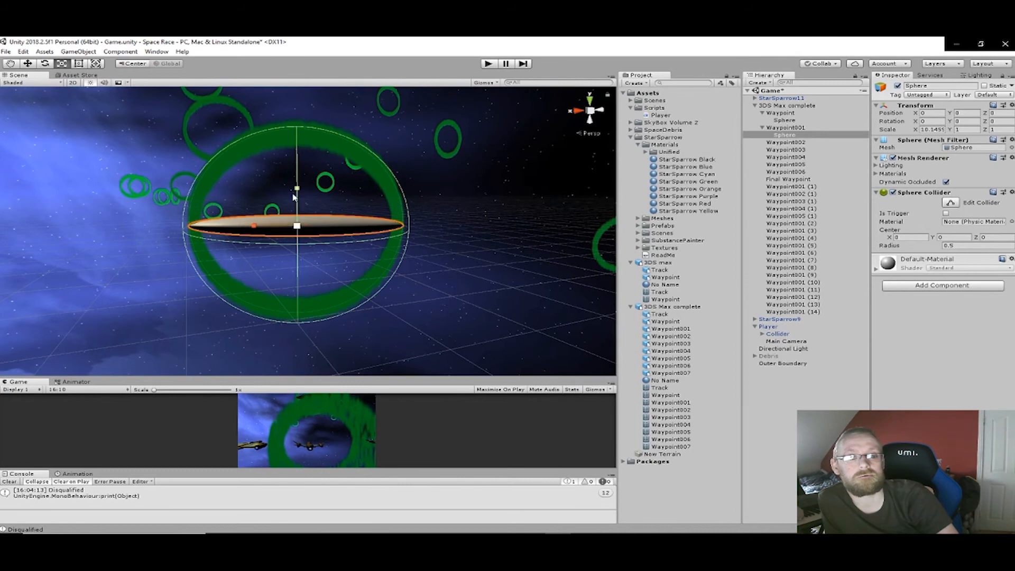
{"action": "left_click_drag", "start_coordinate": [297, 190], "coordinate": [313, 367]}
{"action": "left_click_drag", "start_coordinate": [256, 223], "coordinate": [261, 224]}
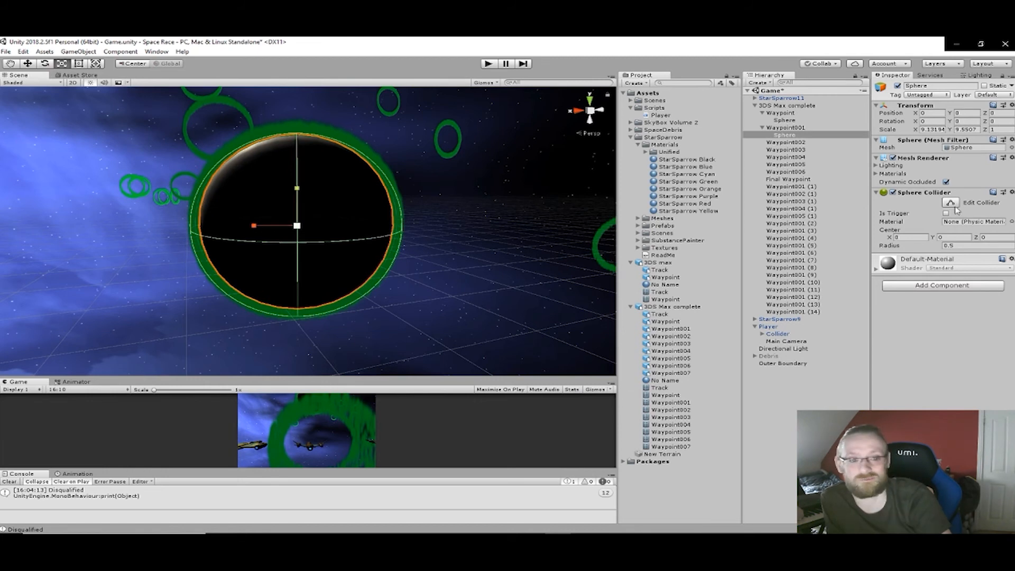
- Make the Waypoint001 sphere's Sphere Collider a trigger and disable its Mesh Renderer
{"action": "left_click", "coordinate": [893, 158]}
{"action": "middle_click_drag", "start_coordinate": [393, 193], "coordinate": [314, 196]}
{"action": "scroll", "coordinate": [354, 231], "scroll_direction": "down", "scroll_amount": 3}
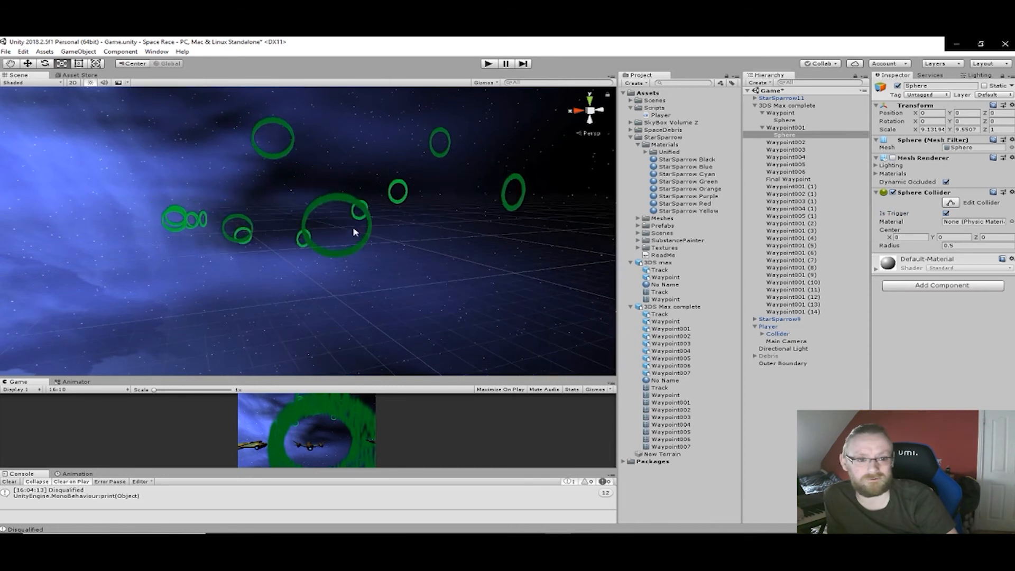
- Rename the first ring of the course, Waypoint, as Start Waypoint
{"action": "left_click", "coordinate": [311, 245]}
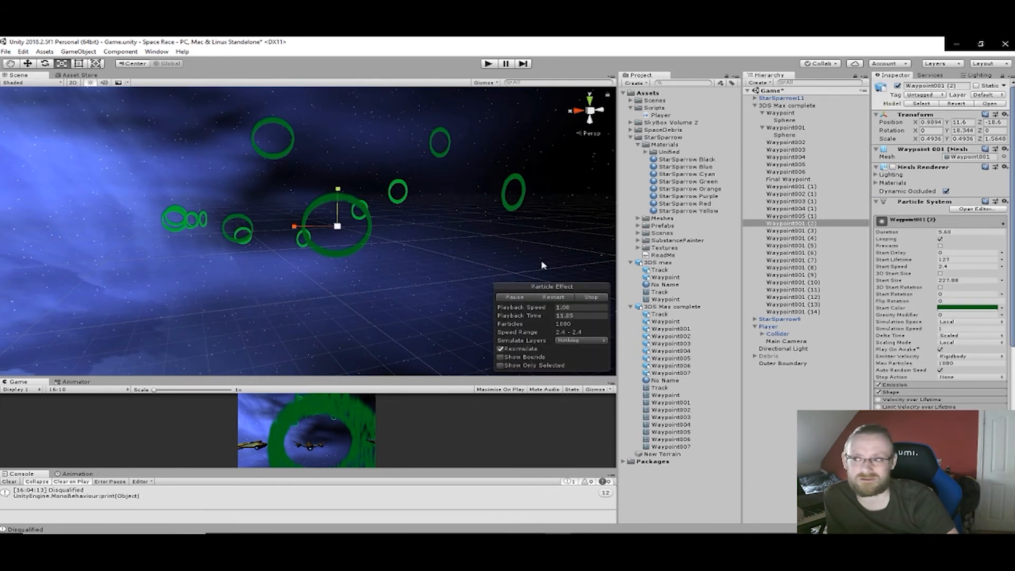
{"action": "left_click_drag", "start_coordinate": [480, 231], "coordinate": [355, 238], "text": "alt"}
{"action": "scroll", "coordinate": [415, 241], "scroll_direction": "up", "scroll_amount": 3}
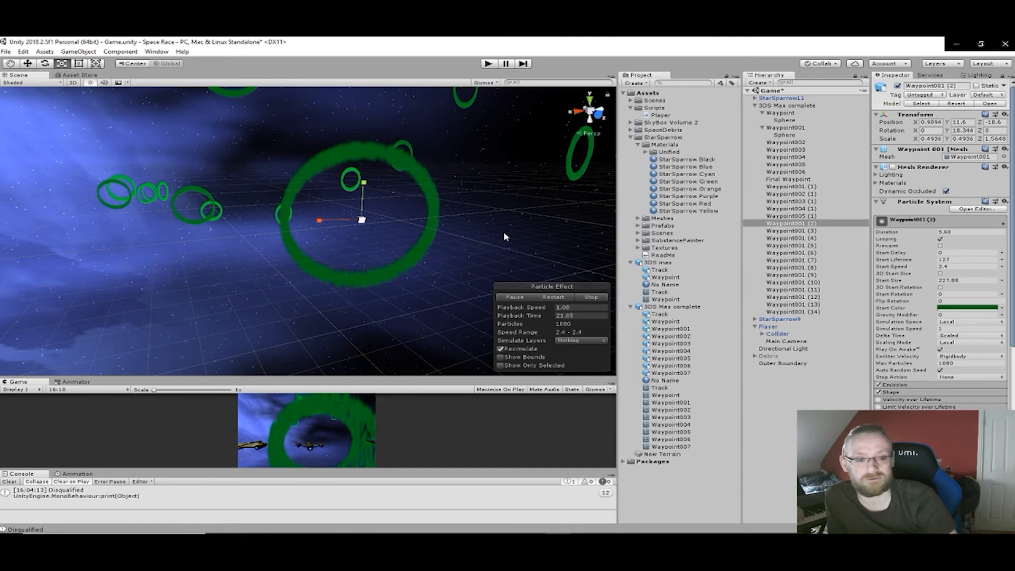
{"action": "scroll", "coordinate": [517, 244], "scroll_direction": "down", "scroll_amount": 1}
{"action": "scroll", "coordinate": [516, 244], "scroll_direction": "down", "scroll_amount": 3}
{"action": "middle_click_drag", "start_coordinate": [516, 244], "coordinate": [390, 207]}
{"action": "scroll", "coordinate": [239, 236], "scroll_direction": "down", "scroll_amount": 5}
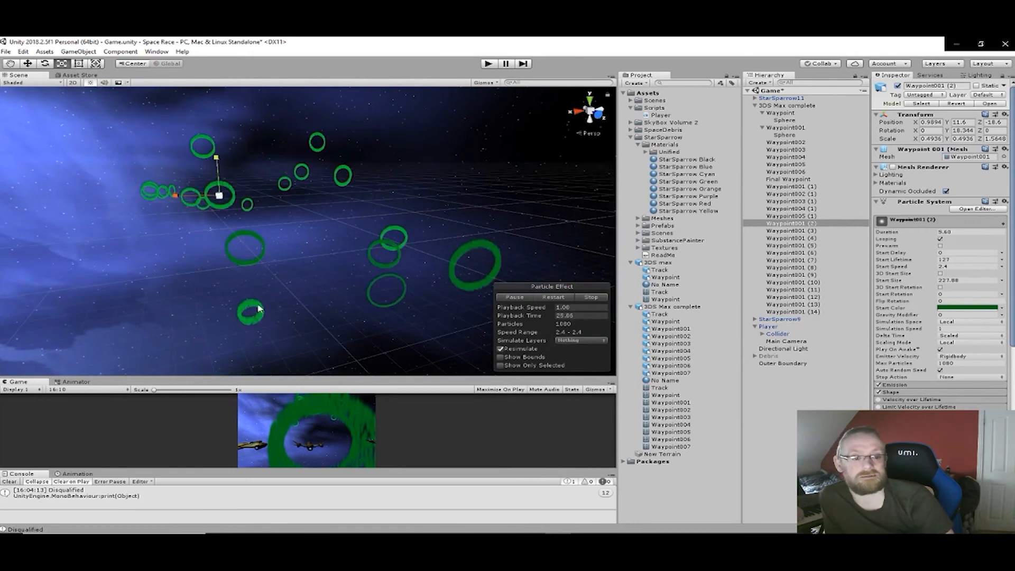
{"action": "left_click", "coordinate": [258, 310]}
{"action": "left_click", "coordinate": [907, 85]}
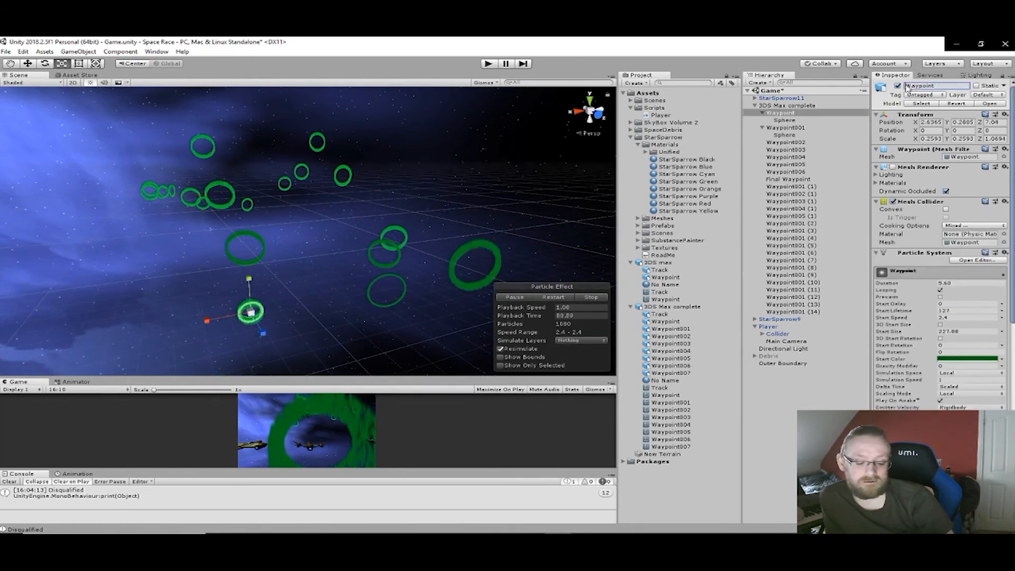
{"action": "type", "text": "Start"}
{"action": "key", "text": "Return"}
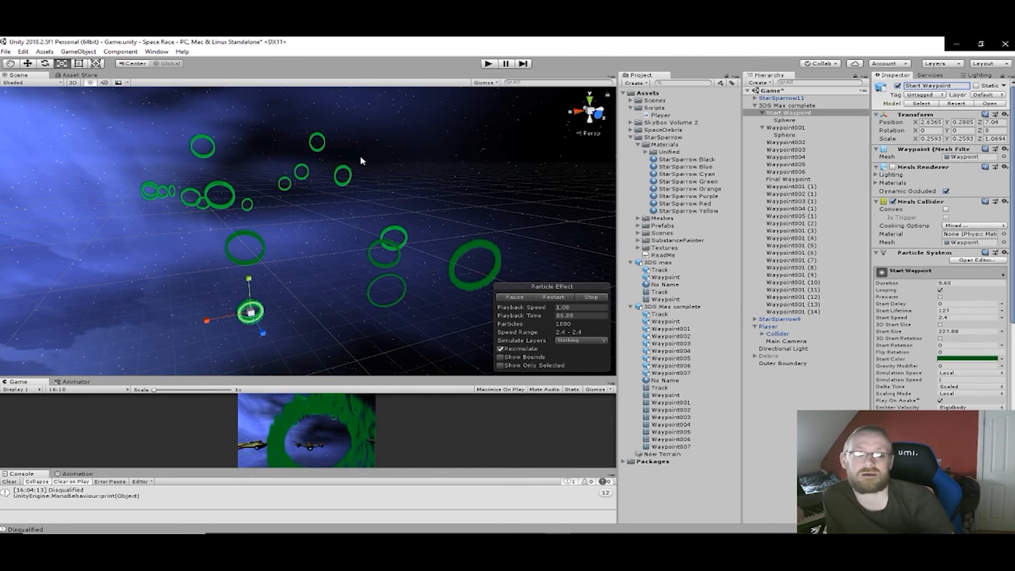
- Rename the two rings that follow the start ring along the course as Waypoint 1 and Waypoint 2
{"action": "left_click", "coordinate": [250, 243]}
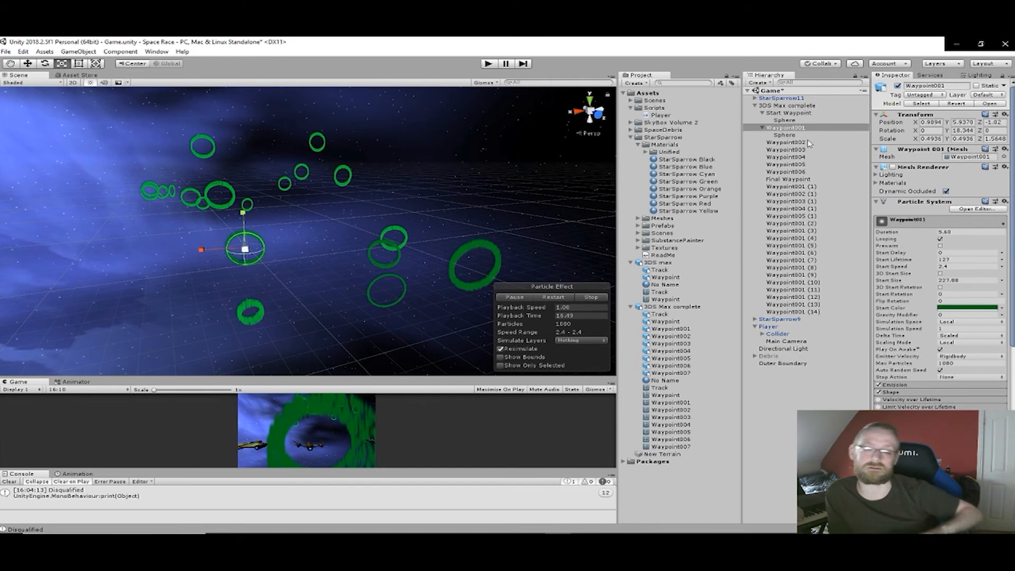
{"action": "left_click", "coordinate": [954, 85]}
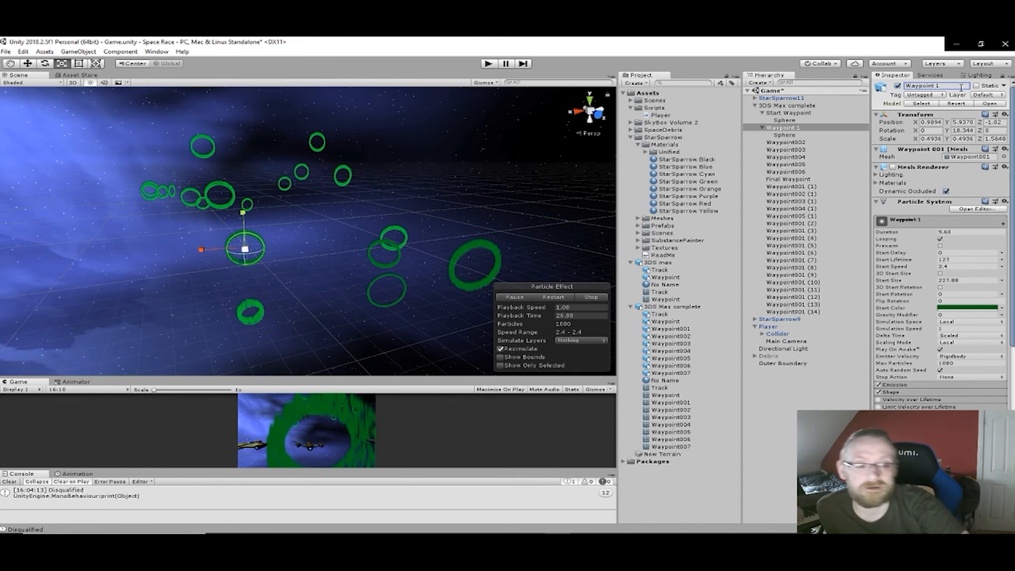
{"action": "middle_click_drag", "start_coordinate": [353, 219], "coordinate": [431, 242]}
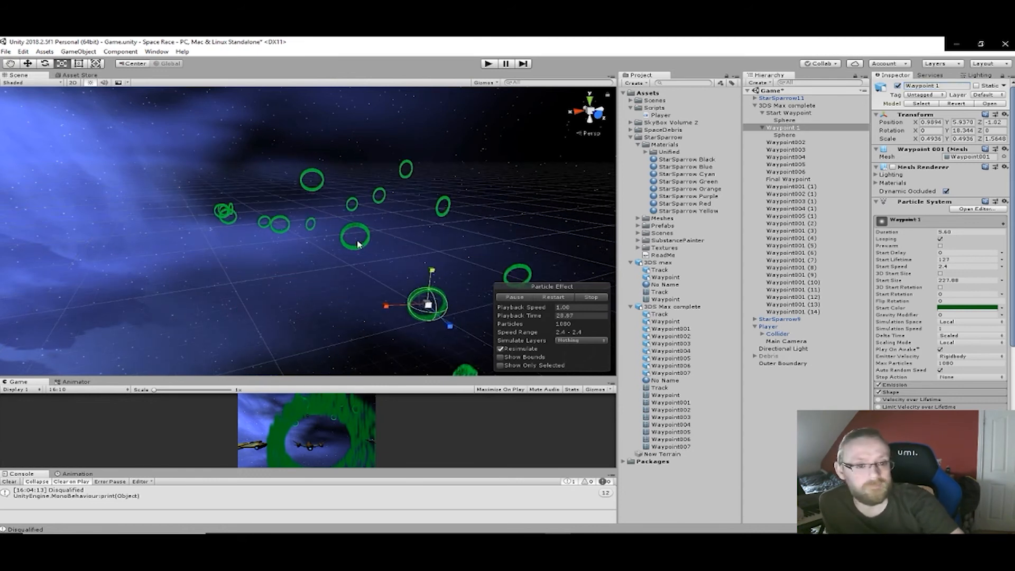
{"action": "left_click", "coordinate": [357, 250]}
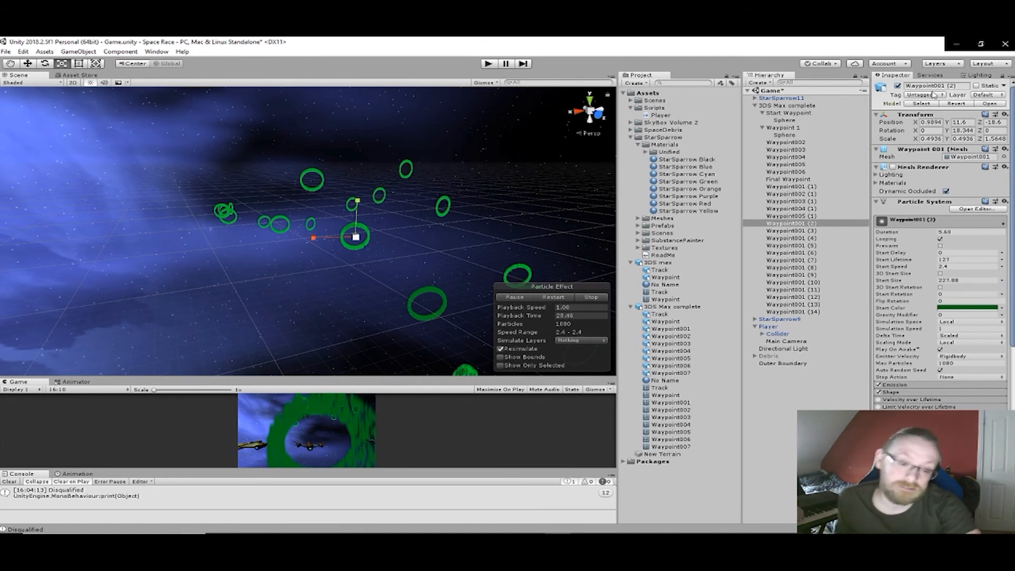
{"action": "left_click_drag", "start_coordinate": [956, 87], "coordinate": [898, 88]}
{"action": "type", "text": "Wa"}
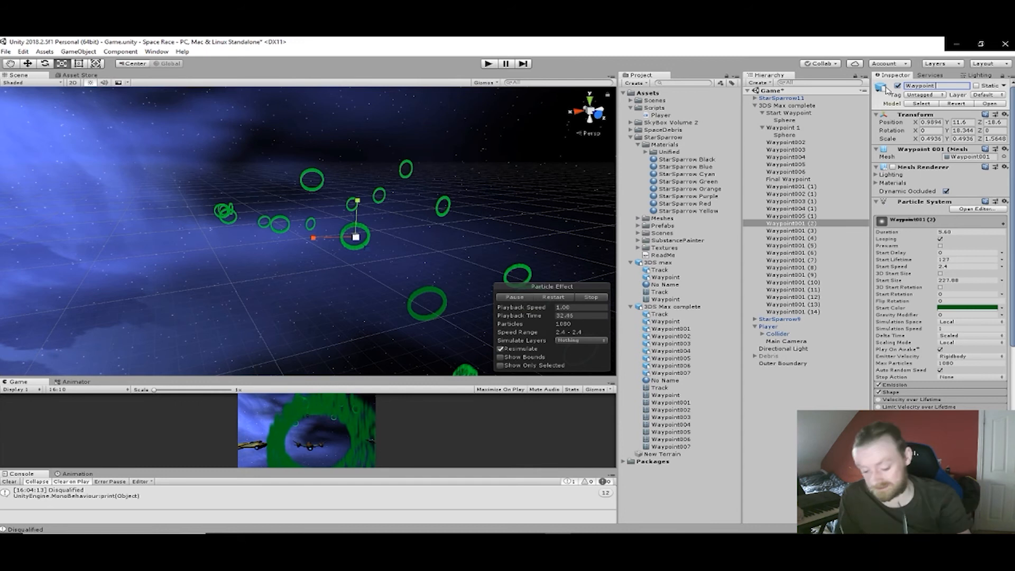
{"action": "key", "text": "Return"}
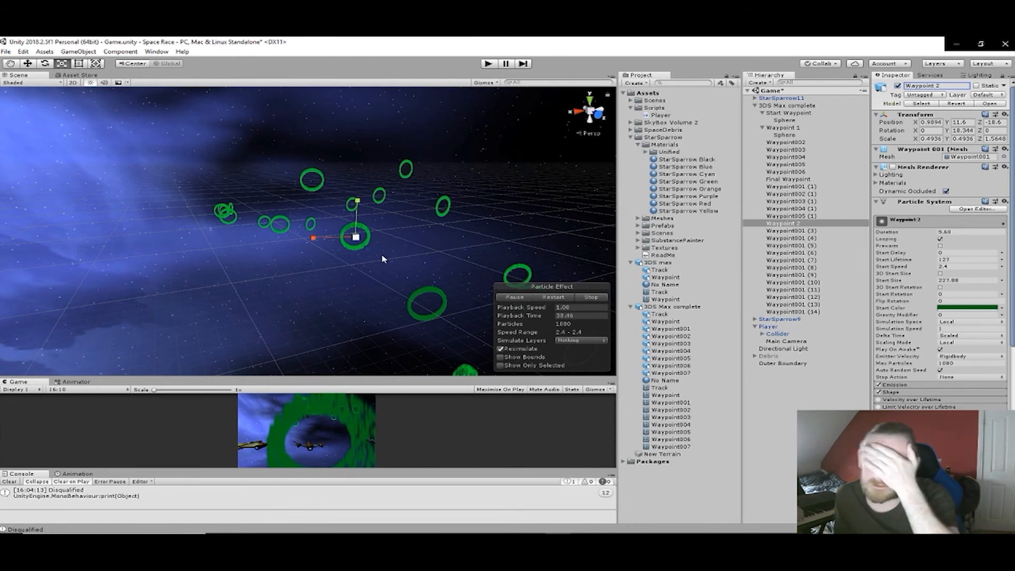
- Add a 3D sphere as a child of the Waypoint 2 ring
{"action": "scroll", "coordinate": [360, 245], "scroll_direction": "up", "scroll_amount": 5}
{"action": "scroll", "coordinate": [384, 252], "scroll_direction": "up", "scroll_amount": 2}
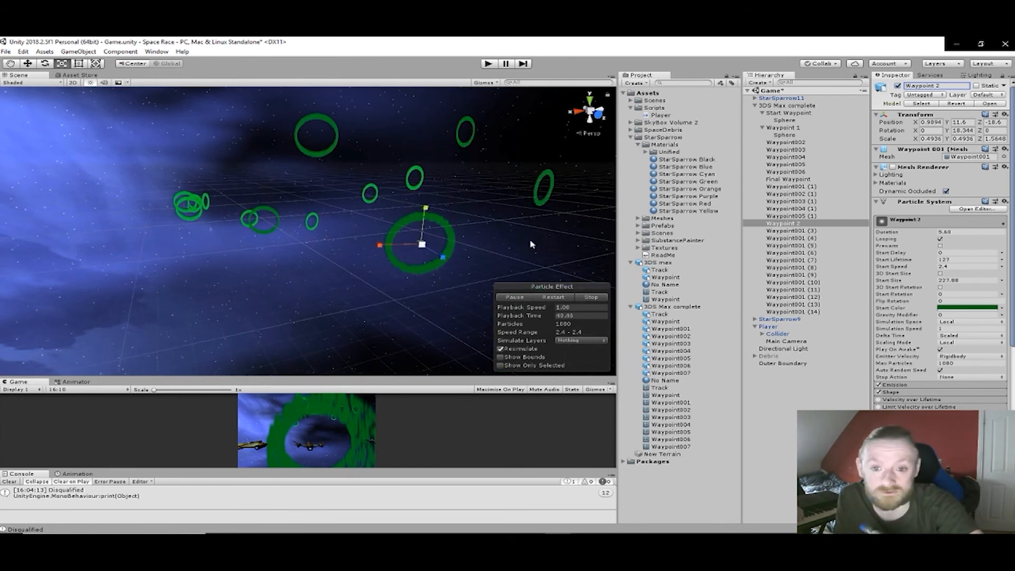
{"action": "right_click", "coordinate": [787, 224]}
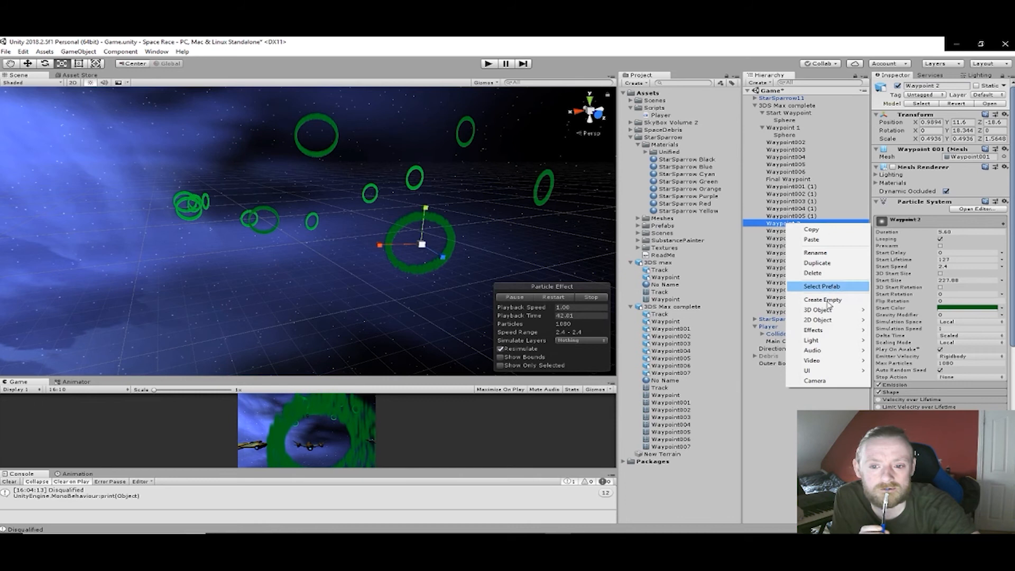
{"action": "mouse_move", "coordinate": [825, 309]}
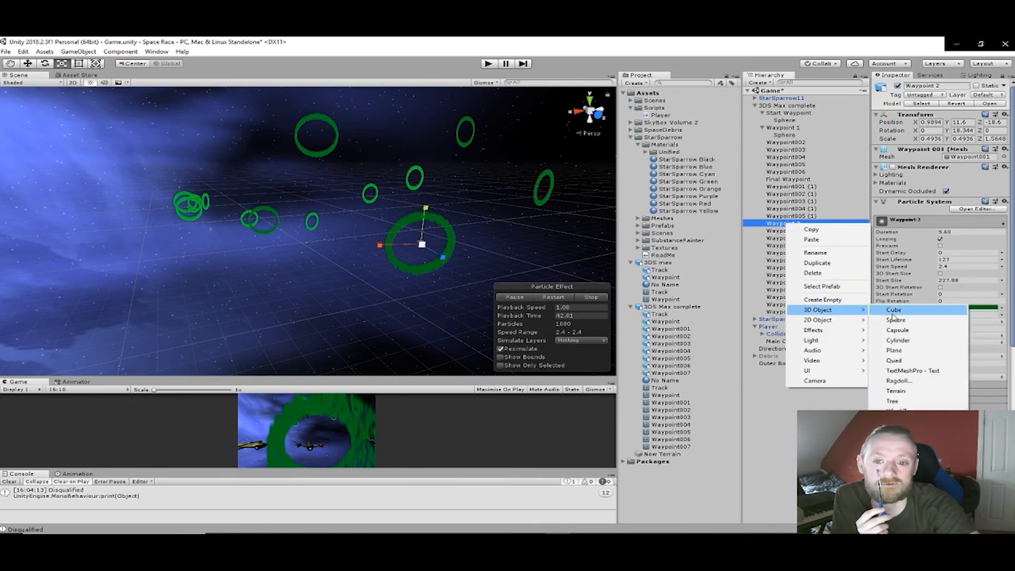
{"action": "left_click", "coordinate": [897, 321]}
- Scale the sphere to fill the Waypoint 2 ring, about 9.41 in X and 8.91 in Y
{"action": "scroll", "coordinate": [481, 254], "scroll_direction": "up", "scroll_amount": 4}
{"action": "middle_click_drag", "start_coordinate": [488, 257], "coordinate": [398, 256]}
{"action": "right_click_drag", "start_coordinate": [397, 255], "coordinate": [327, 250]}
{"action": "left_click_drag", "start_coordinate": [343, 268], "coordinate": [74, 247]}
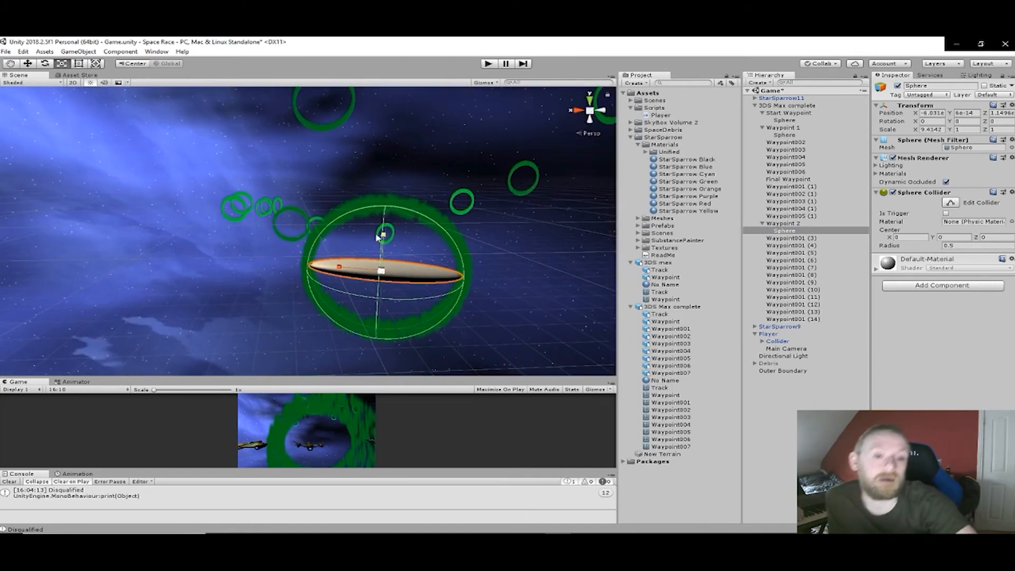
{"action": "left_click_drag", "start_coordinate": [384, 234], "coordinate": [402, 445]}
- Make the Waypoint 2 sphere's Sphere Collider a trigger and disable its Mesh Renderer
{"action": "left_click", "coordinate": [946, 213]}
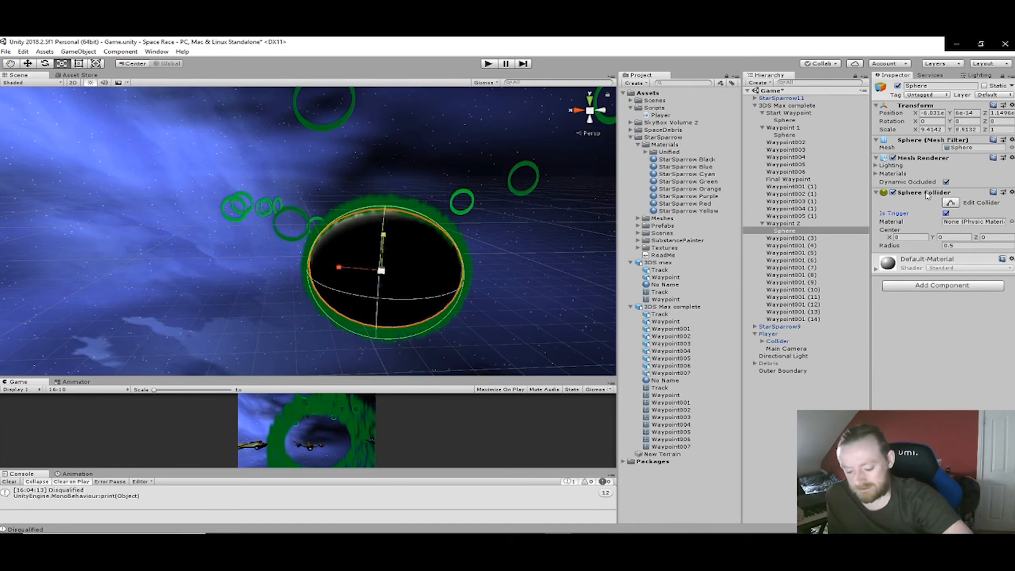
{"action": "left_click", "coordinate": [893, 158]}
- Rename the next ring along the course, Waypoint001 (3), as Waypoint 3
{"action": "middle_click_drag", "start_coordinate": [235, 148], "coordinate": [440, 257]}
{"action": "left_click_drag", "start_coordinate": [440, 257], "coordinate": [521, 328], "text": "alt"}
{"action": "middle_click_drag", "start_coordinate": [500, 302], "coordinate": [611, 370]}
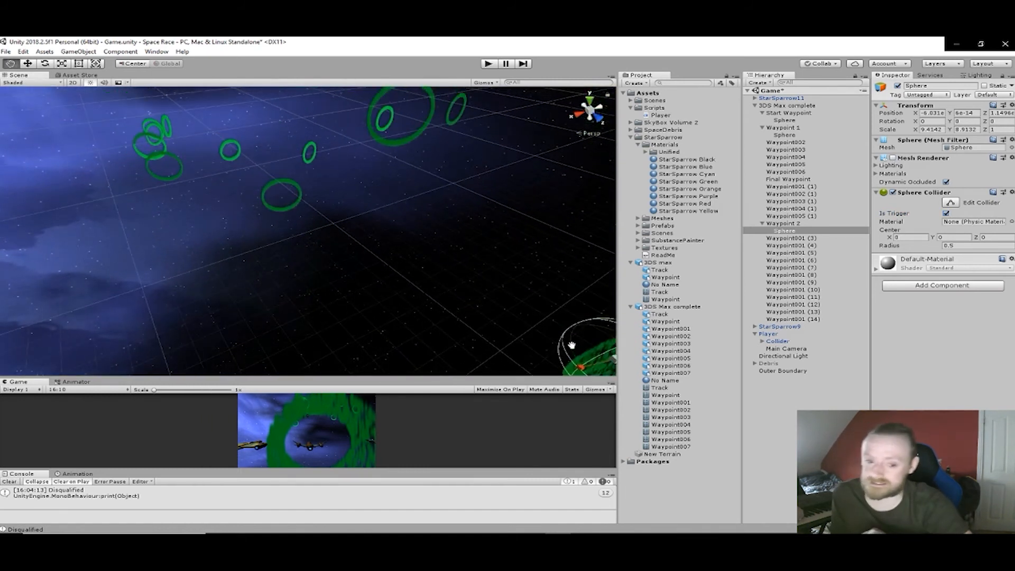
{"action": "left_click", "coordinate": [383, 144]}
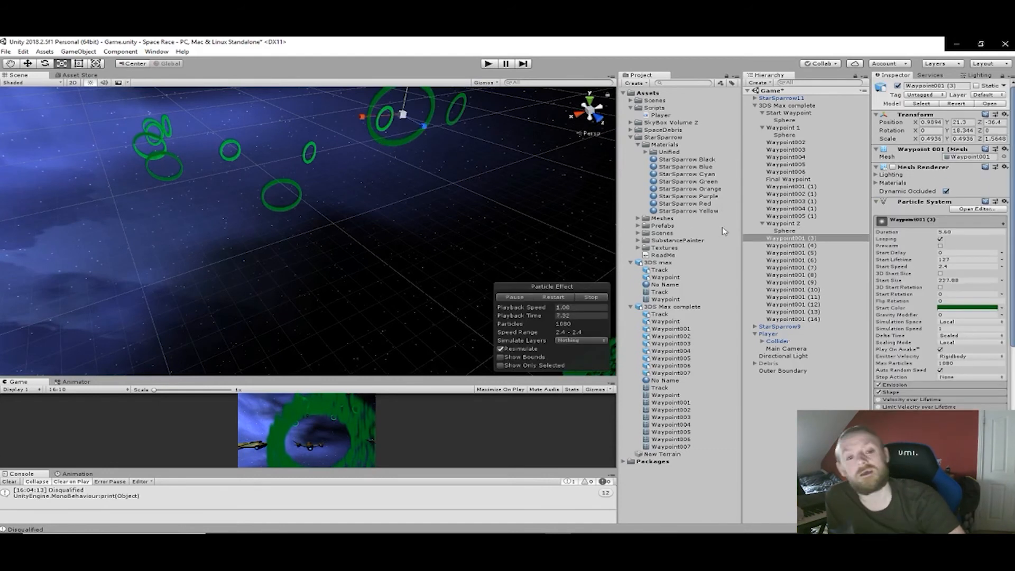
{"action": "left_click", "coordinate": [962, 86]}
{"action": "type", "text": "Wa"}
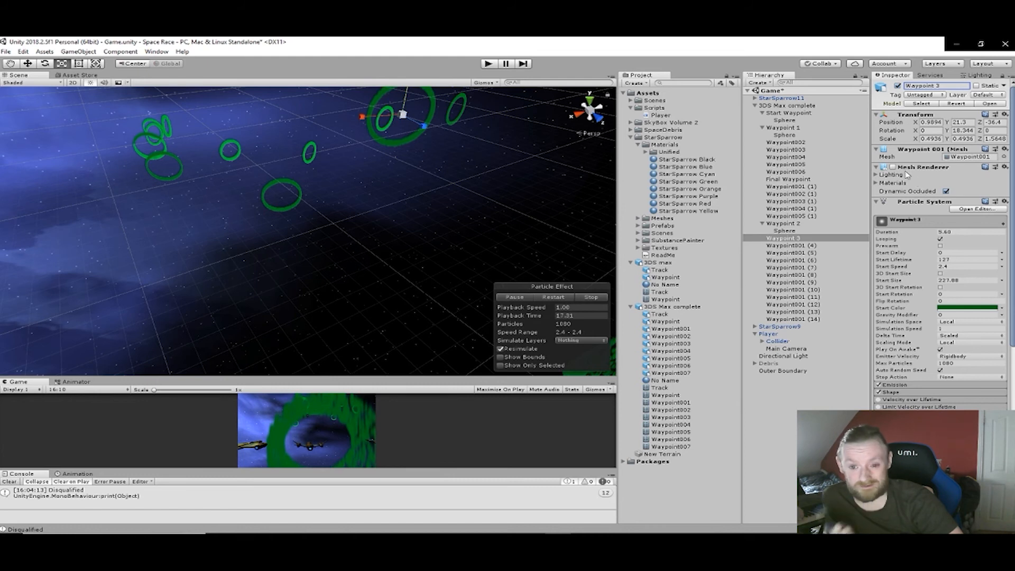
- Add a 3D sphere as a child of the Waypoint 3 ring
{"action": "right_click", "coordinate": [799, 236]}
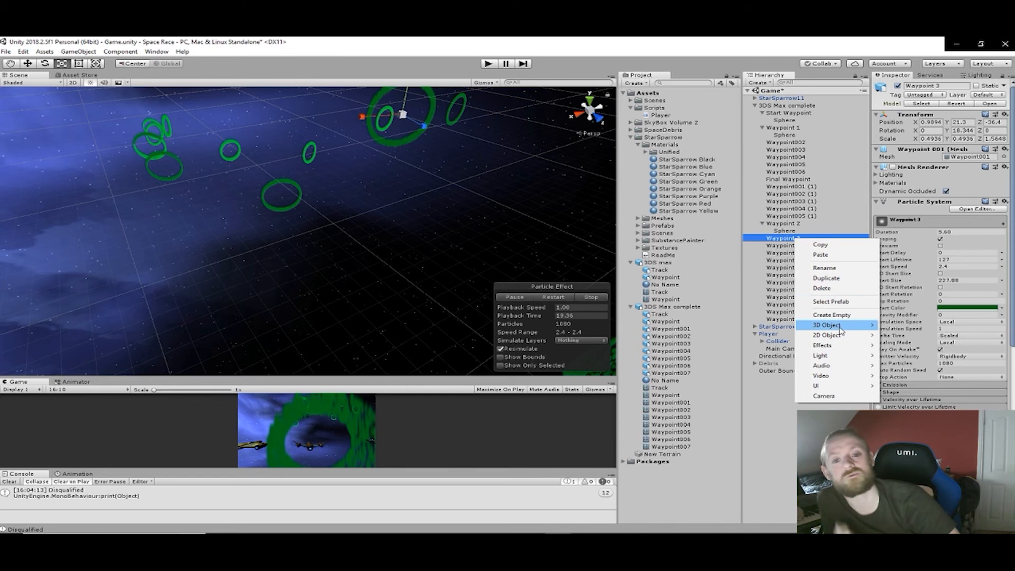
{"action": "mouse_move", "coordinate": [838, 325]}
{"action": "left_click", "coordinate": [902, 336]}
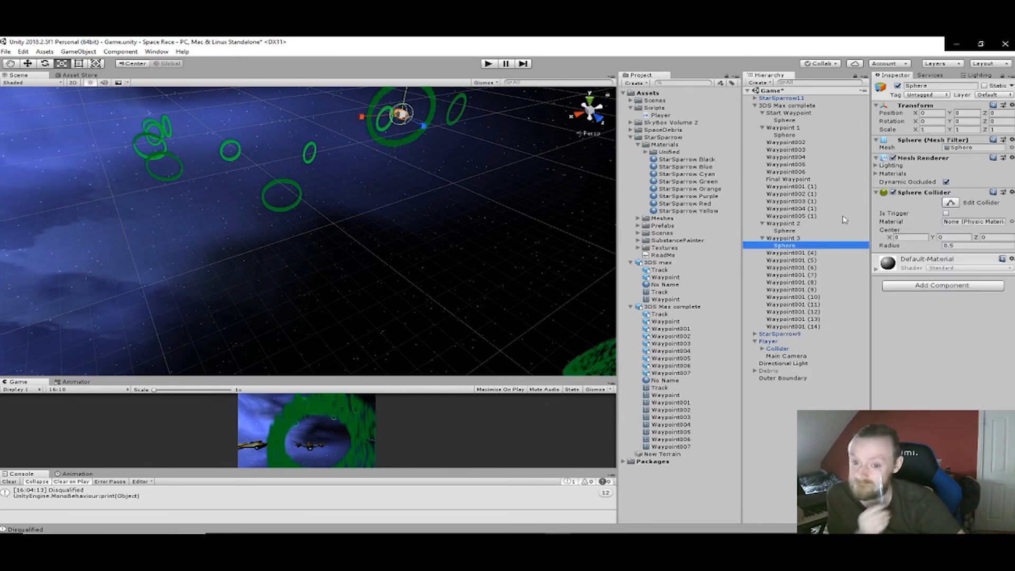
- Scale the sphere to fill the Waypoint 3 ring, about 9.22 in X and 8.58 in Y
{"action": "scroll", "coordinate": [344, 114], "scroll_direction": "up", "scroll_amount": 2}
{"action": "middle_click_drag", "start_coordinate": [478, 108], "coordinate": [443, 198]}
{"action": "scroll", "coordinate": [423, 200], "scroll_direction": "up", "scroll_amount": 5}
{"action": "right_click_drag", "start_coordinate": [442, 195], "coordinate": [371, 168]}
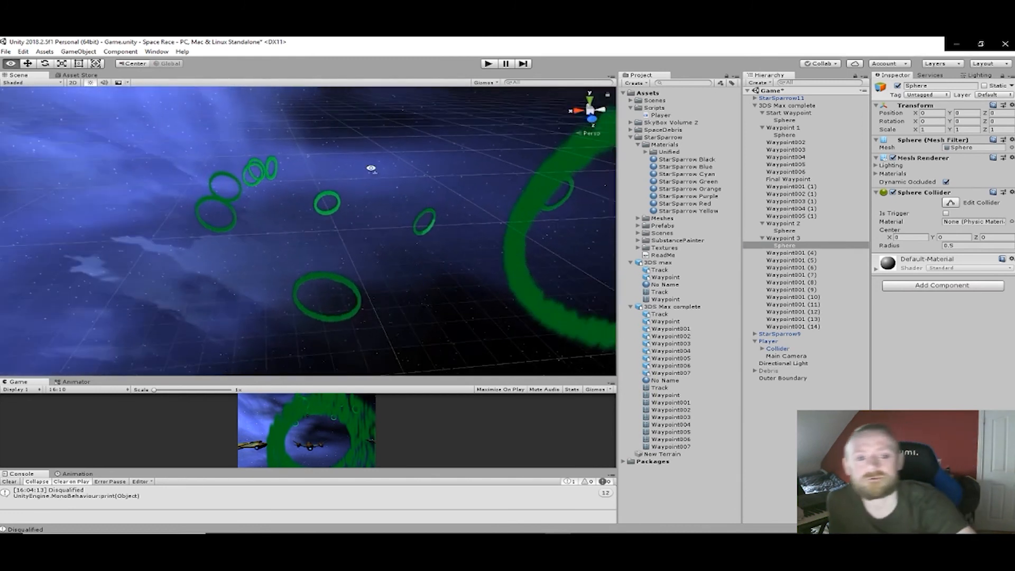
{"action": "key", "text": "f"}
{"action": "key", "text": "r"}
{"action": "left_click_drag", "start_coordinate": [304, 202], "coordinate": [44, 186]}
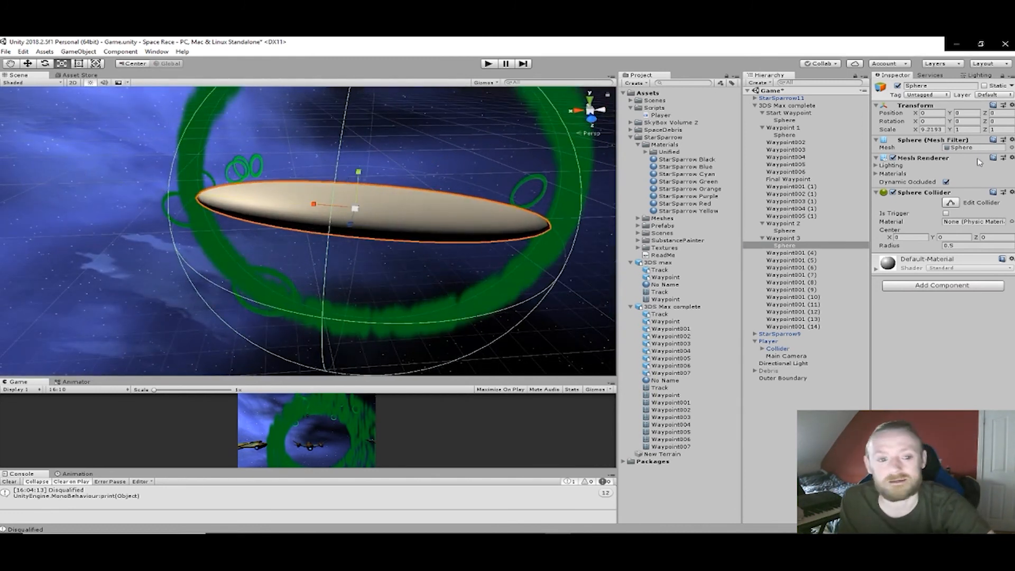
{"action": "right_click_drag", "start_coordinate": [395, 222], "coordinate": [362, 213]}
{"action": "left_click_drag", "start_coordinate": [308, 272], "coordinate": [308, 88]}
{"action": "middle_click_drag", "start_coordinate": [320, 261], "coordinate": [473, 181]}
- Make the Waypoint 3 sphere's Sphere Collider a trigger and disable its Mesh Renderer
{"action": "left_click", "coordinate": [945, 213]}
{"action": "left_click", "coordinate": [893, 157]}
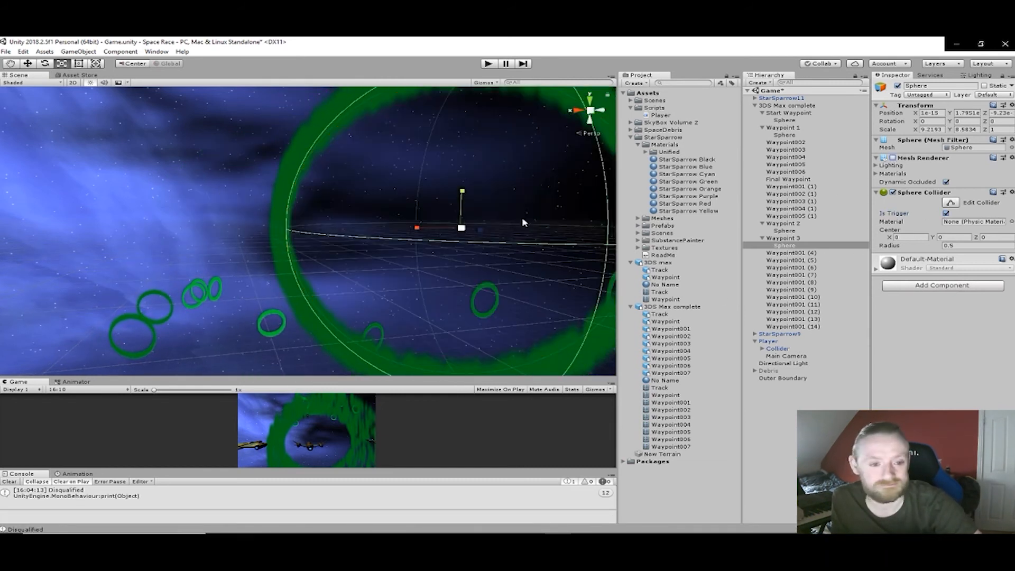
- Rename the next ring along the course, Waypoint001 (4), as Waypoint 4
{"action": "scroll", "coordinate": [522, 222], "scroll_direction": "down", "scroll_amount": 5}
{"action": "middle_click_drag", "start_coordinate": [475, 296], "coordinate": [522, 261]}
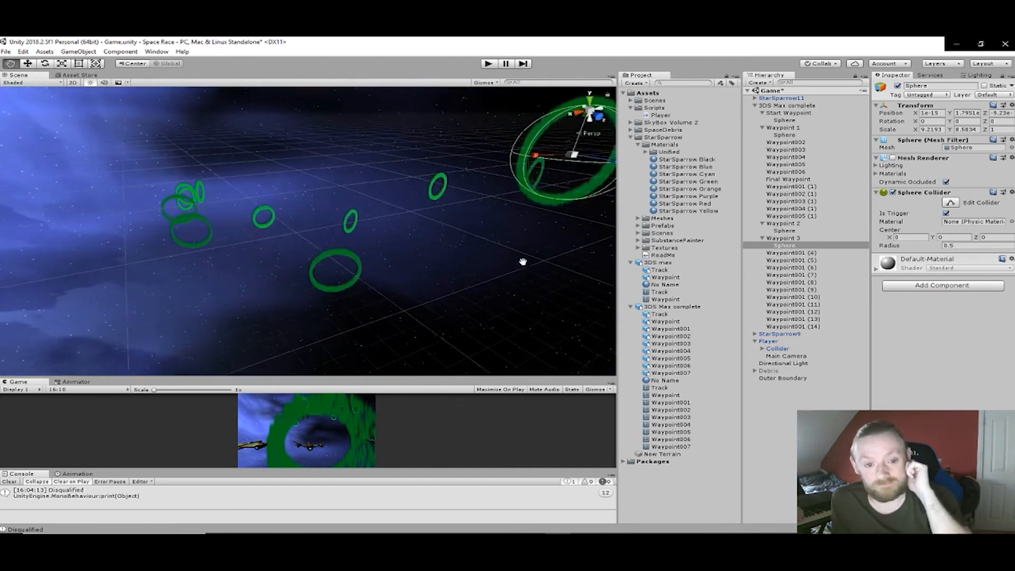
{"action": "left_click", "coordinate": [348, 256]}
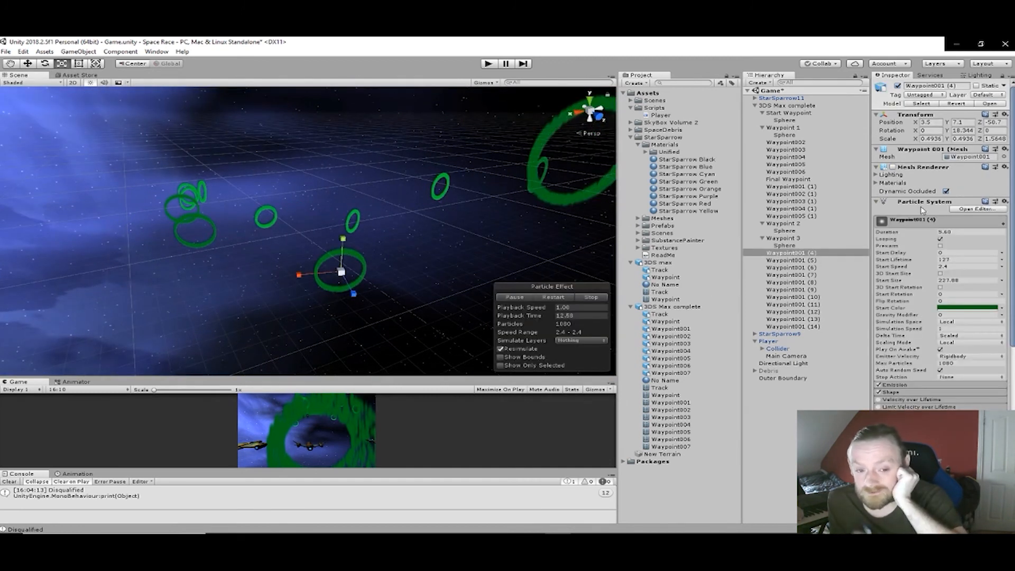
{"action": "left_click", "coordinate": [966, 85]}
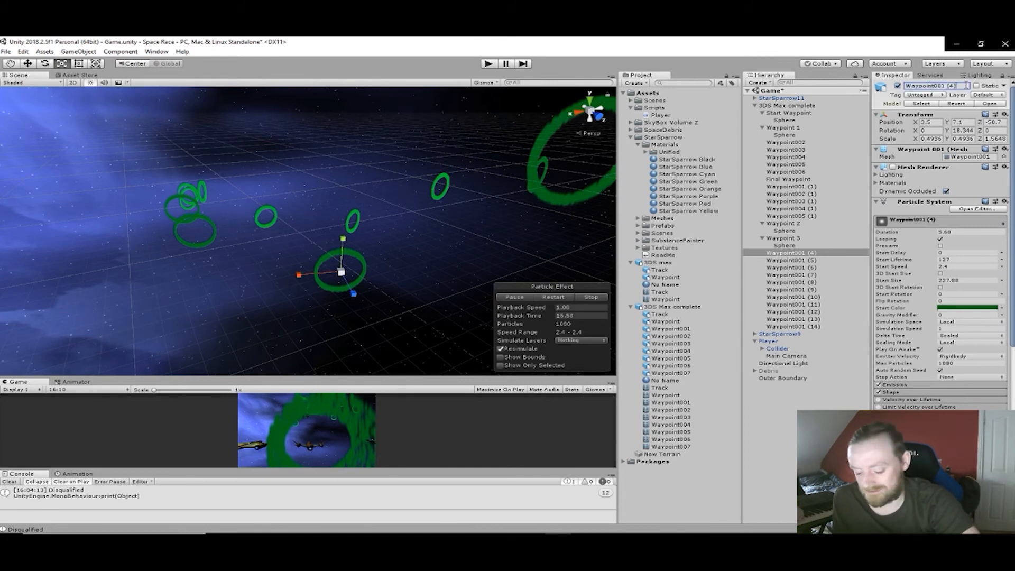
{"action": "type", "text": "4"}
{"action": "key", "text": "Return"}
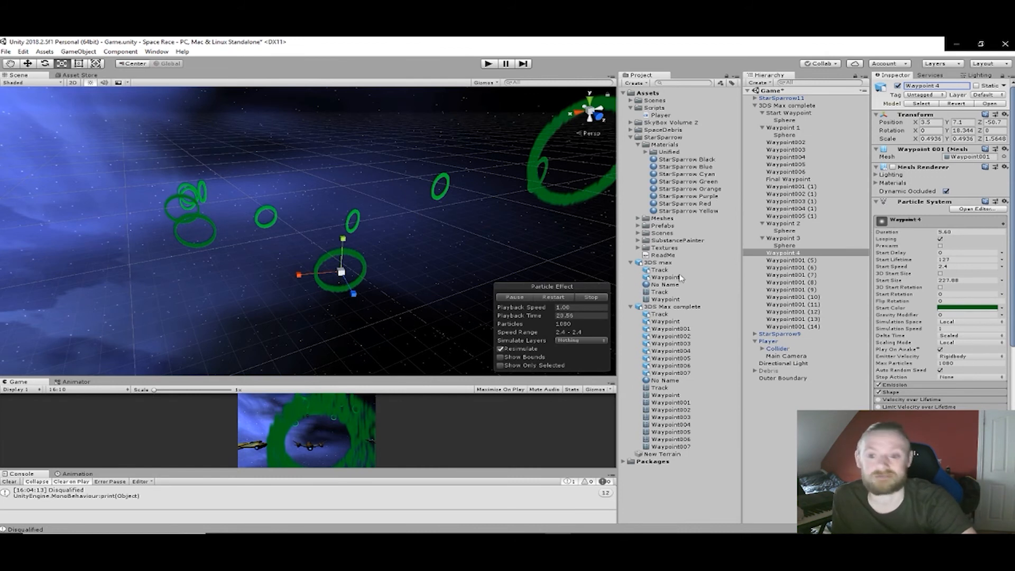
- Add a 3D sphere as a child of the Waypoint 4 ring
{"action": "right_click", "coordinate": [776, 254]}
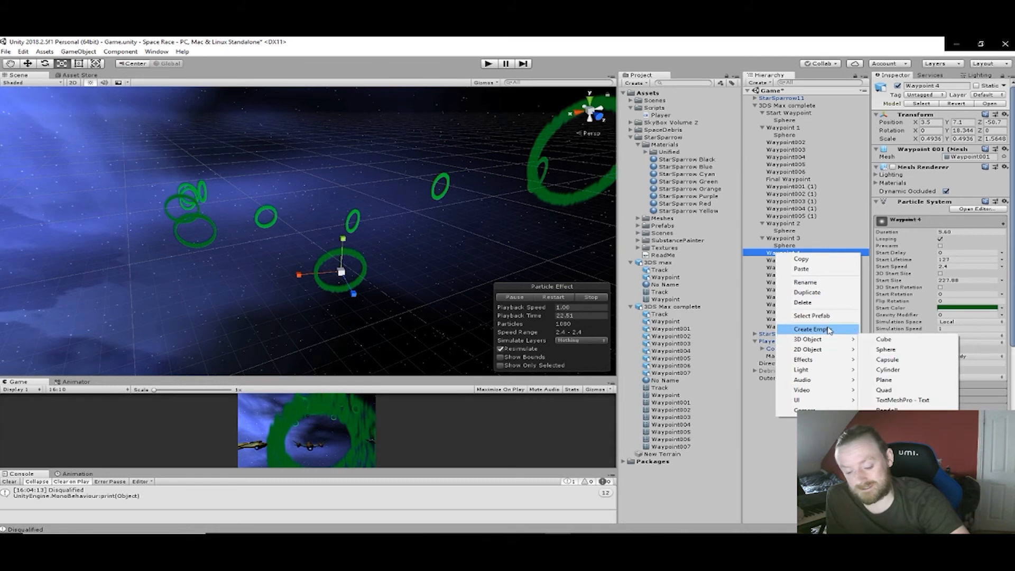
{"action": "mouse_move", "coordinate": [832, 340]}
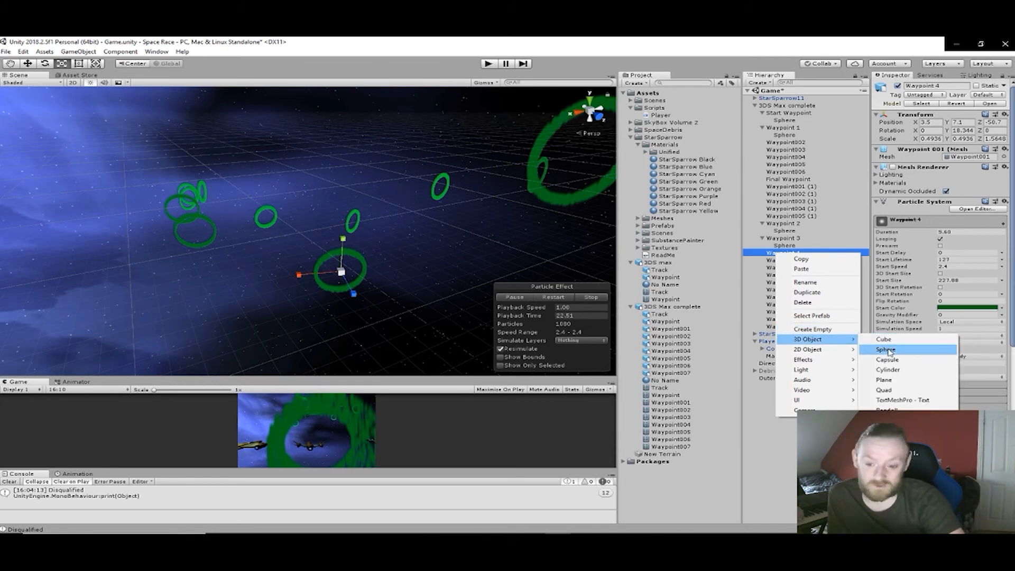
{"action": "left_click", "coordinate": [887, 349]}
- Scale the sphere to fill the Waypoint 4 ring, about 9.22 in X and 9.23 in Y
{"action": "scroll", "coordinate": [402, 293], "scroll_direction": "up", "scroll_amount": 3}
{"action": "middle_click_drag", "start_coordinate": [378, 298], "coordinate": [262, 221]}
{"action": "scroll", "coordinate": [359, 236], "scroll_direction": "up", "scroll_amount": 4}
{"action": "left_click_drag", "start_coordinate": [243, 219], "coordinate": [2, 227]}
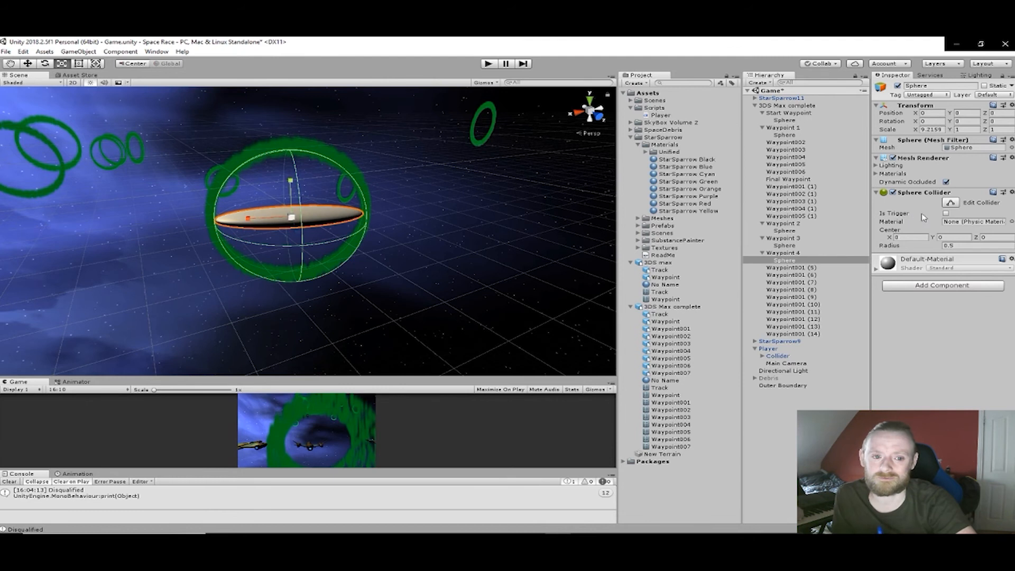
{"action": "left_click_drag", "start_coordinate": [290, 181], "coordinate": [311, 390]}
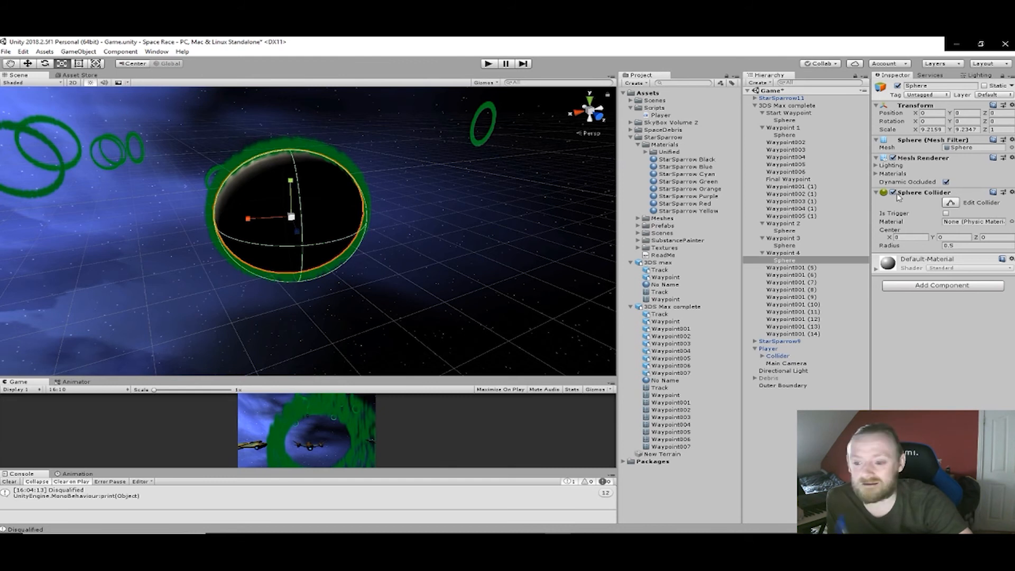
- Make the Waypoint 4 sphere's Sphere Collider a trigger and disable its Mesh Renderer
{"action": "left_click", "coordinate": [945, 213]}
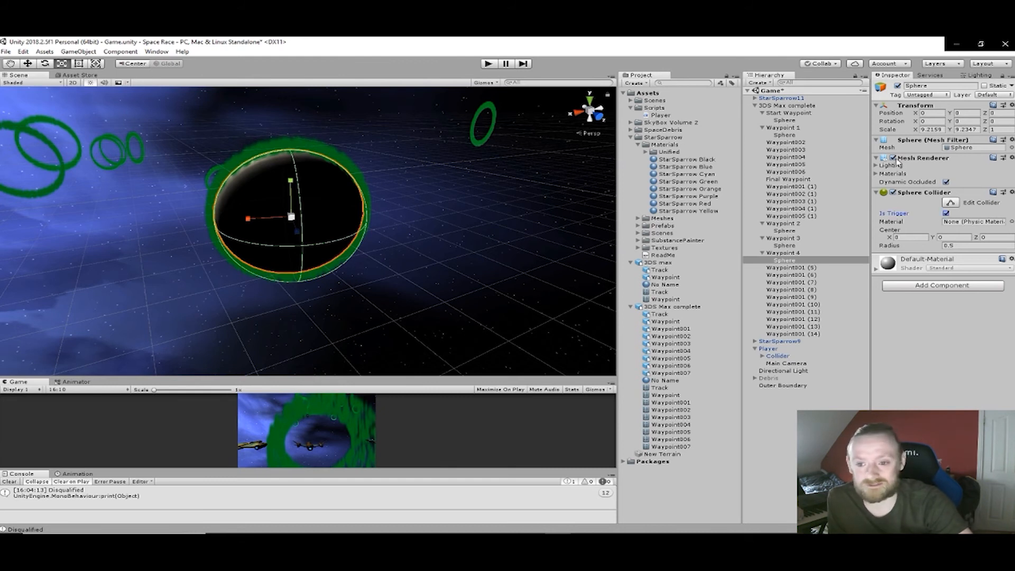
{"action": "left_click", "coordinate": [893, 157]}
- Rename the next ring along the course, Waypoint001 (5), as Waypoint 5
{"action": "mouse_move", "coordinate": [357, 195]}
{"action": "middle_mouse_down"}
{"action": "mouse_move", "coordinate": [497, 213]}
{"action": "mouse_move", "coordinate": [552, 236]}
{"action": "middle_mouse_up"}
{"action": "middle_click_drag", "start_coordinate": [441, 217], "coordinate": [585, 236]}
{"action": "left_click", "coordinate": [203, 217]}
{"action": "middle_click_drag", "start_coordinate": [203, 216], "coordinate": [385, 242]}
{"action": "right_click_drag", "start_coordinate": [385, 242], "coordinate": [542, 259]}
{"action": "middle_click_drag", "start_coordinate": [230, 219], "coordinate": [344, 227]}
{"action": "key", "text": "f"}
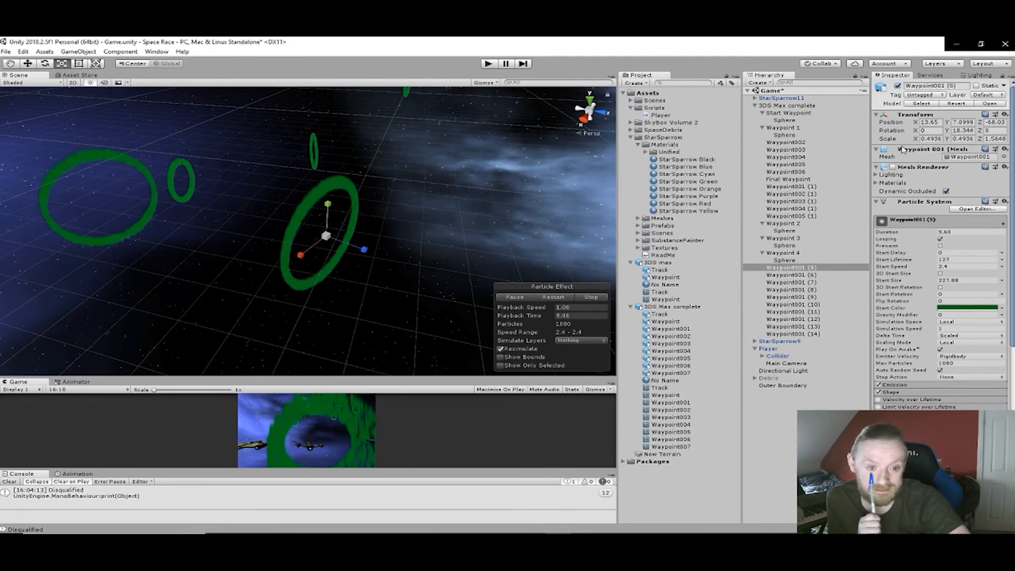
{"action": "left_click", "coordinate": [958, 85]}
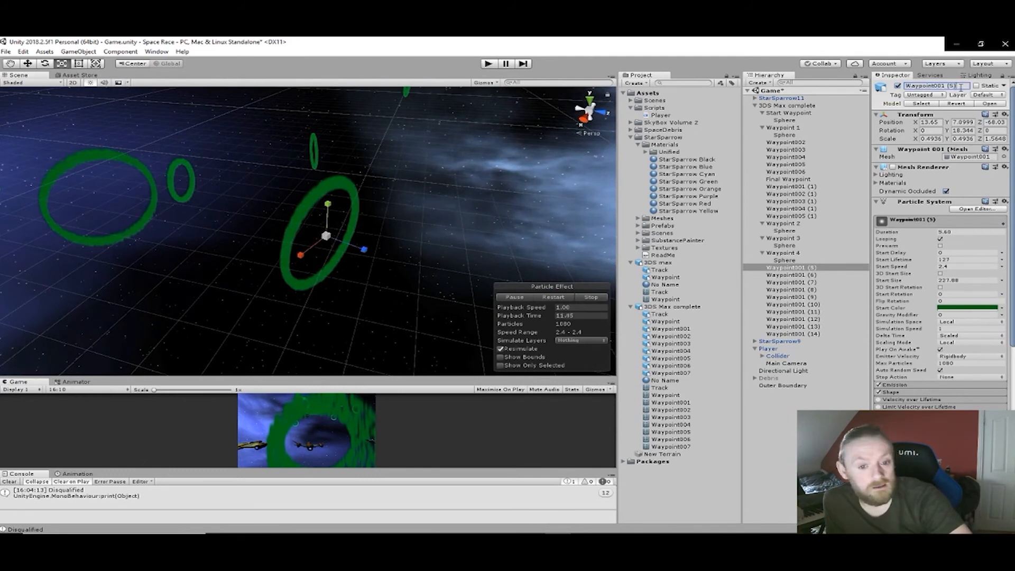
{"action": "key", "text": "BackSpace"}
{"action": "key", "text": "BackSpace"}
{"action": "type", "text": "5"}
{"action": "key", "text": "Return"}
- Add a 3D sphere as a child of the Waypoint 5 ring
{"action": "right_click", "coordinate": [787, 268]}
{"action": "mouse_move", "coordinate": [825, 355]}
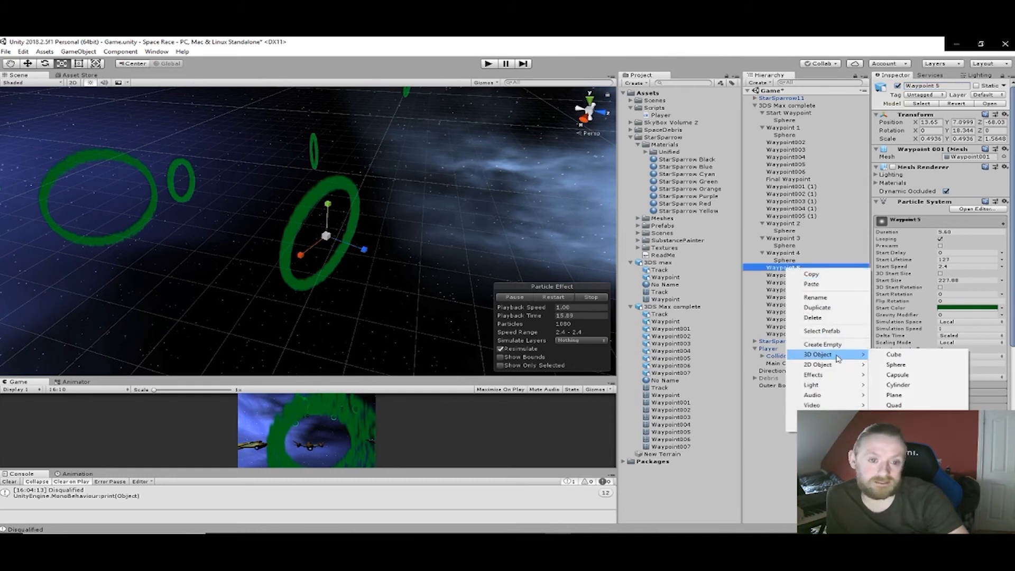
{"action": "left_click", "coordinate": [893, 365]}
- Scale the sphere to fill the Waypoint 5 ring, about 9.58 in X and 9.3 in Y
{"action": "scroll", "coordinate": [373, 247], "scroll_direction": "up", "scroll_amount": 3}
{"action": "right_click_drag", "start_coordinate": [372, 247], "coordinate": [331, 246]}
{"action": "middle_click_drag", "start_coordinate": [331, 247], "coordinate": [167, 197]}
{"action": "mouse_move", "coordinate": [285, 199]}
{"action": "right_mouse_down"}
{"action": "mouse_move", "coordinate": [277, 163]}
{"action": "mouse_move", "coordinate": [280, 181]}
{"action": "right_mouse_up"}
{"action": "middle_click_drag", "start_coordinate": [280, 181], "coordinate": [290, 115]}
{"action": "right_click_drag", "start_coordinate": [252, 196], "coordinate": [216, 192]}
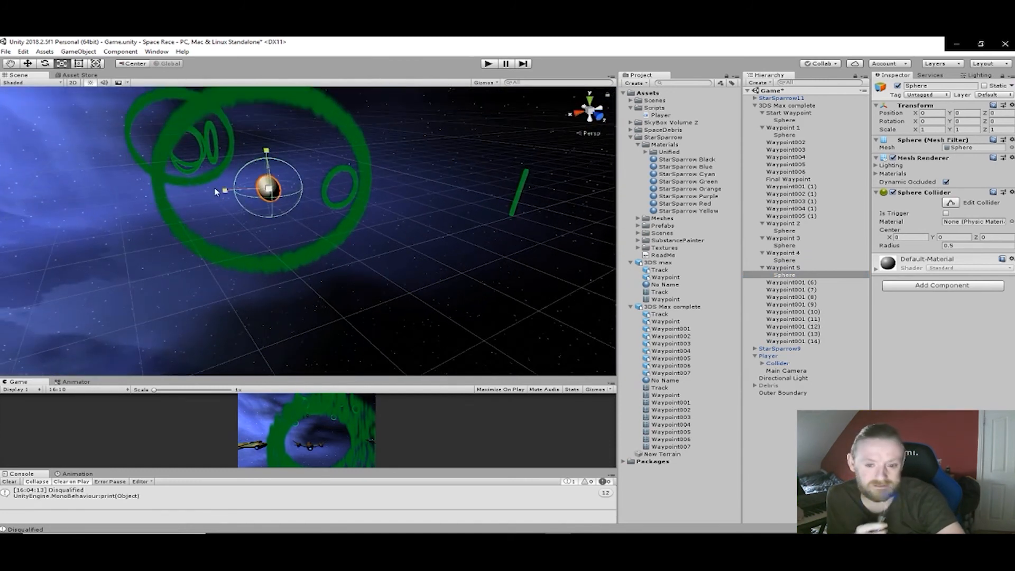
{"action": "left_click_drag", "start_coordinate": [225, 192], "coordinate": [860, 200]}
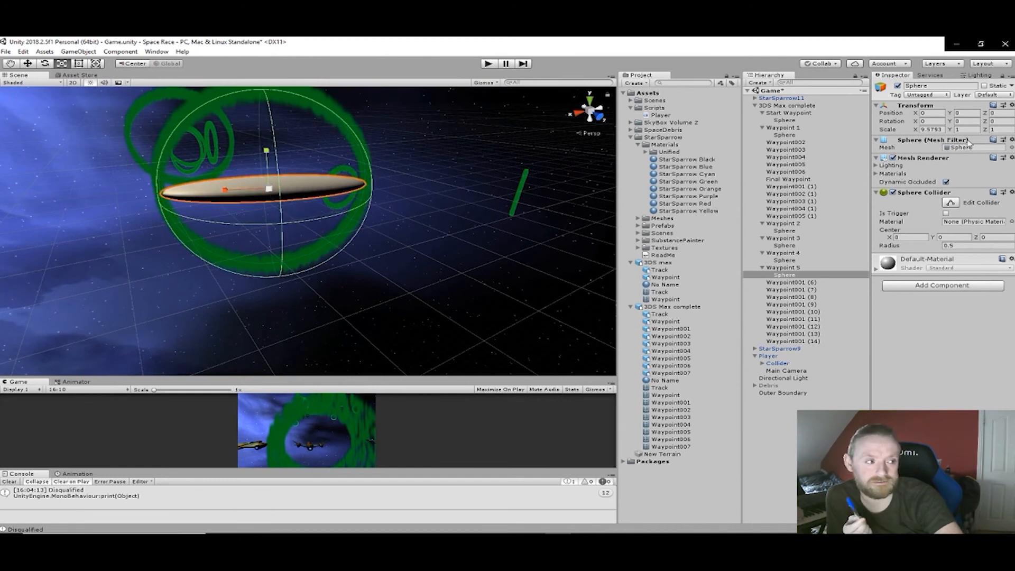
{"action": "left_click_drag", "start_coordinate": [268, 151], "coordinate": [286, 365]}
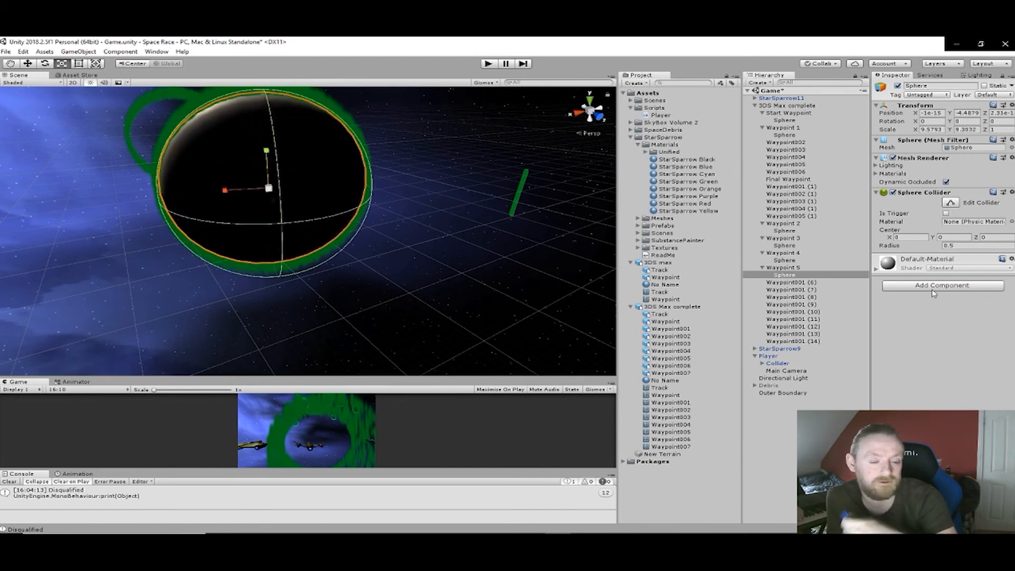
- Make the Waypoint 5 sphere's Sphere Collider a trigger and disable its Mesh Renderer
{"action": "left_click", "coordinate": [945, 213]}
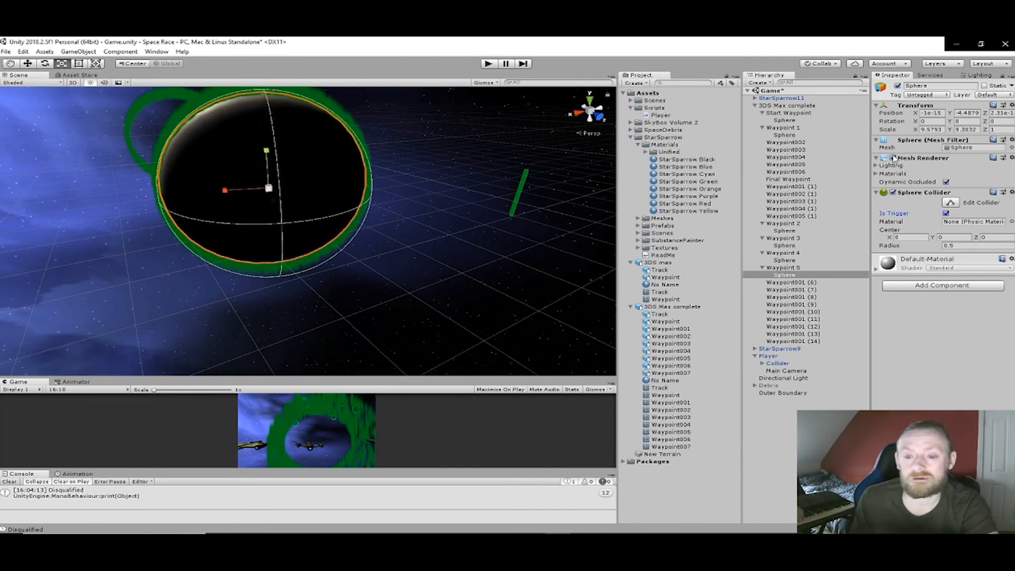
{"action": "left_click", "coordinate": [893, 158]}
{"action": "middle_click_drag", "start_coordinate": [382, 197], "coordinate": [634, 315]}
{"action": "left_click", "coordinate": [390, 491]}
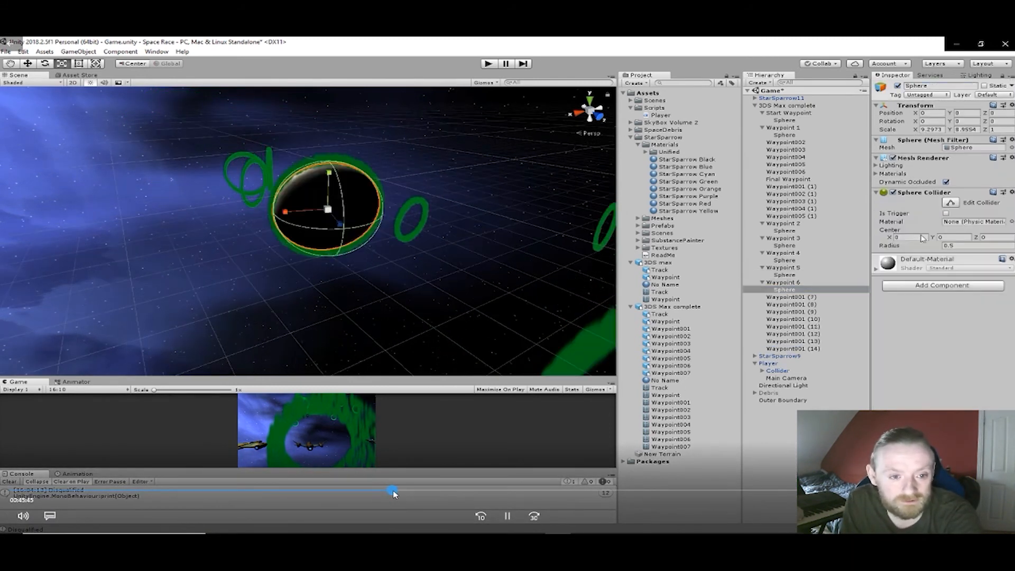
{"action": "left_click", "coordinate": [401, 493]}
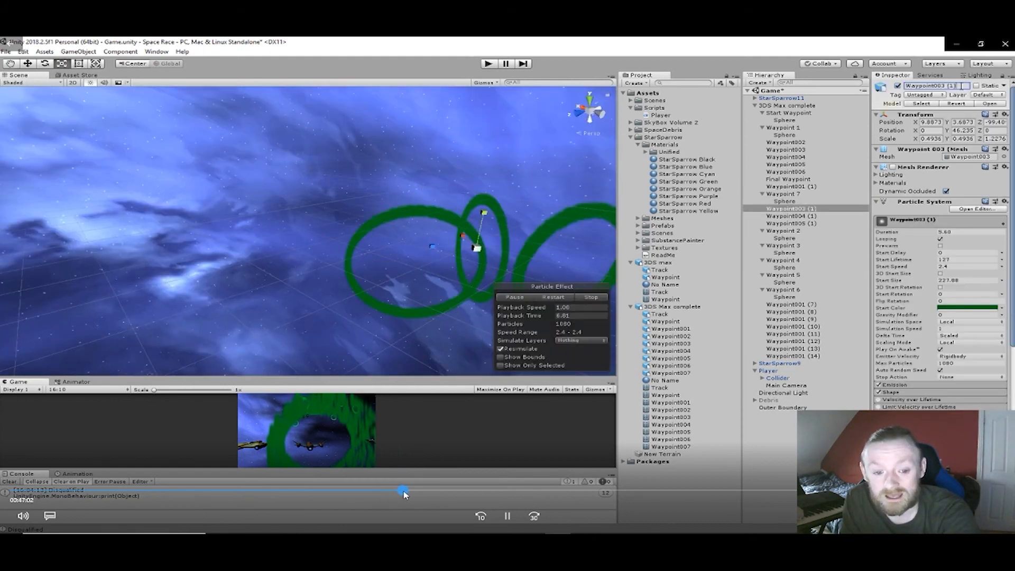
{"action": "left_click", "coordinate": [407, 493]}
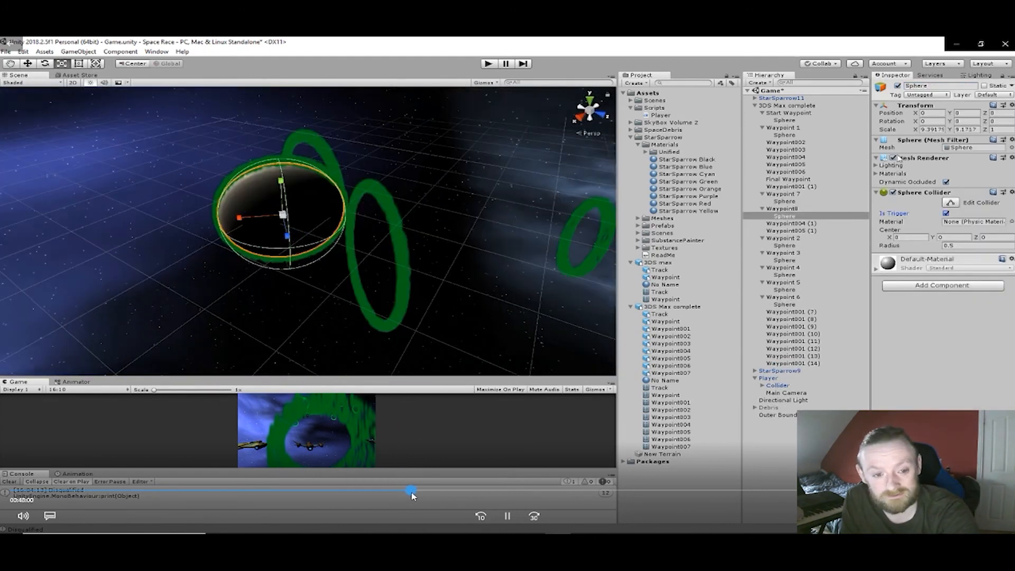
{"action": "left_click", "coordinate": [415, 493]}
{"action": "left_click", "coordinate": [417, 493]}
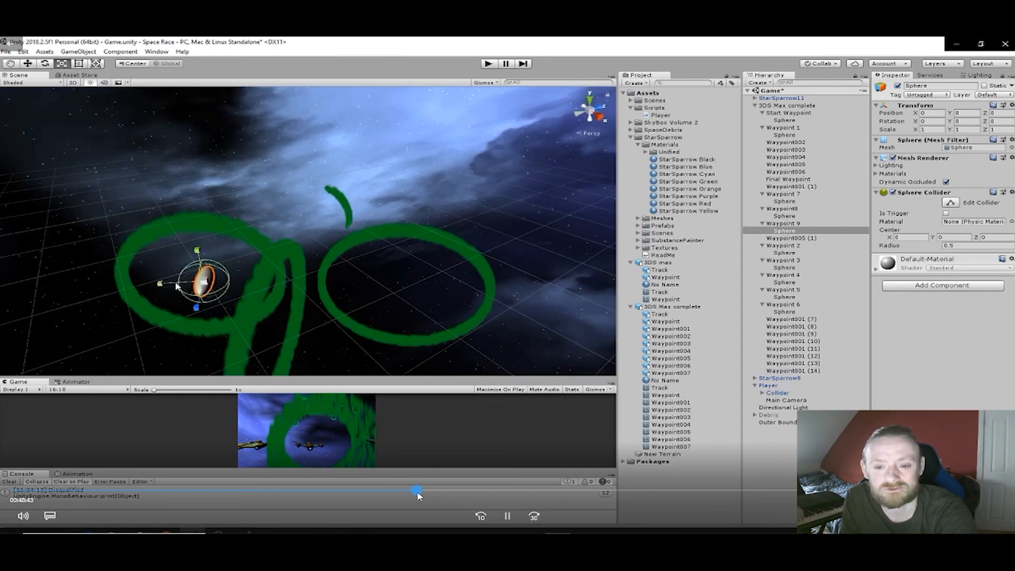
{"action": "left_click_drag", "start_coordinate": [417, 492], "coordinate": [445, 496]}
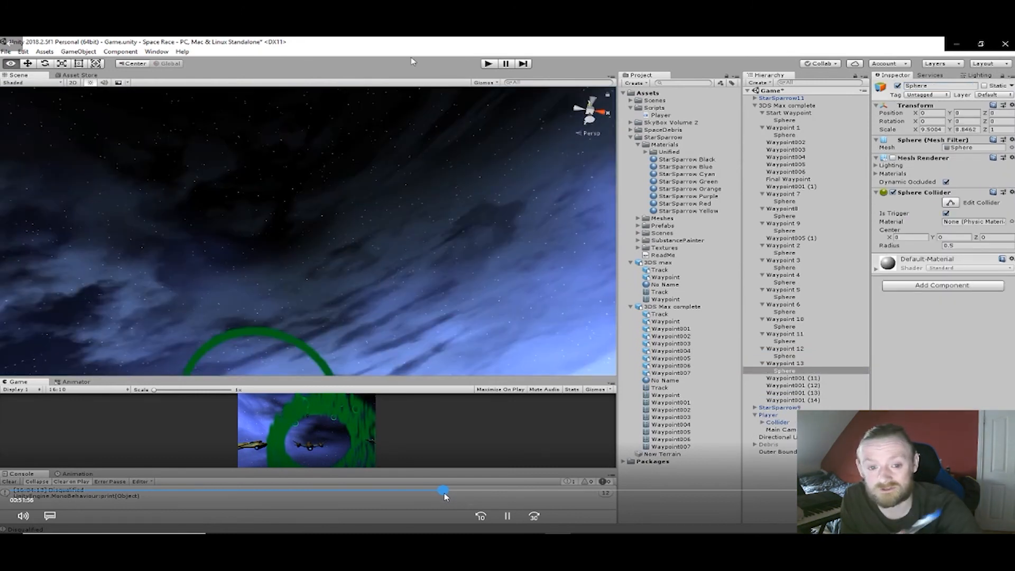
{"action": "left_click_drag", "start_coordinate": [445, 496], "coordinate": [483, 497]}
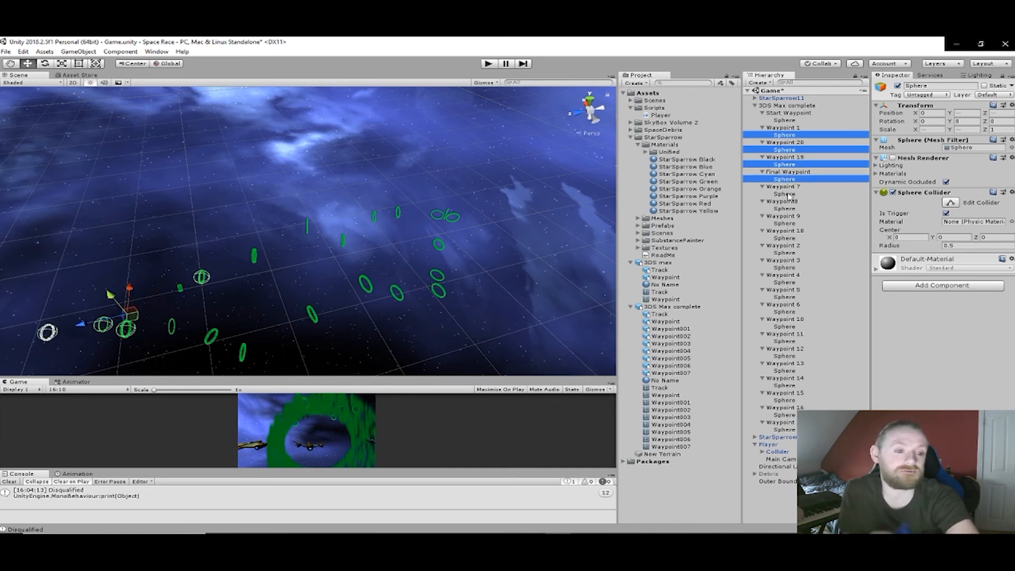
- Extend the sphere selection with the child spheres of Waypoints 2 to 18 and assign the Waypoint tag to all selected spheres
{"action": "left_click", "coordinate": [785, 194], "text": "ctrl"}
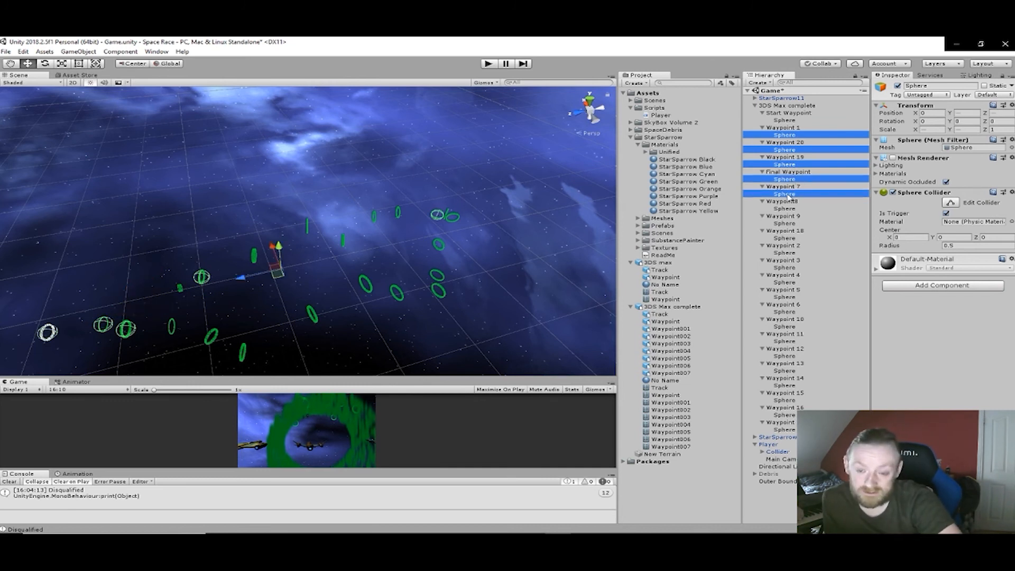
{"action": "left_click", "coordinate": [793, 210], "text": "ctrl"}
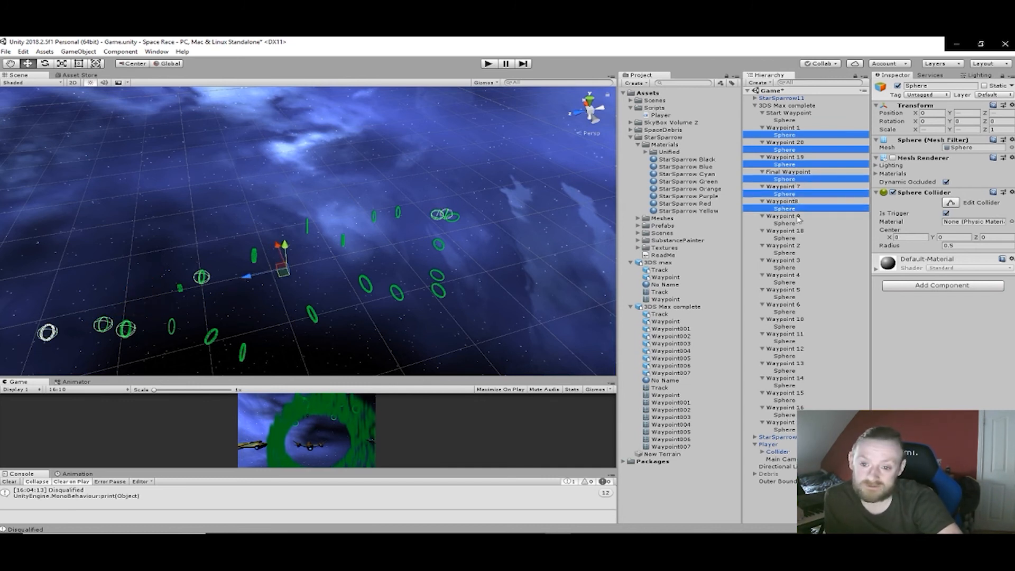
{"action": "left_click", "coordinate": [790, 224], "text": "ctrl"}
{"action": "left_click", "coordinate": [790, 238], "text": "ctrl"}
{"action": "left_click", "coordinate": [789, 253], "text": "ctrl"}
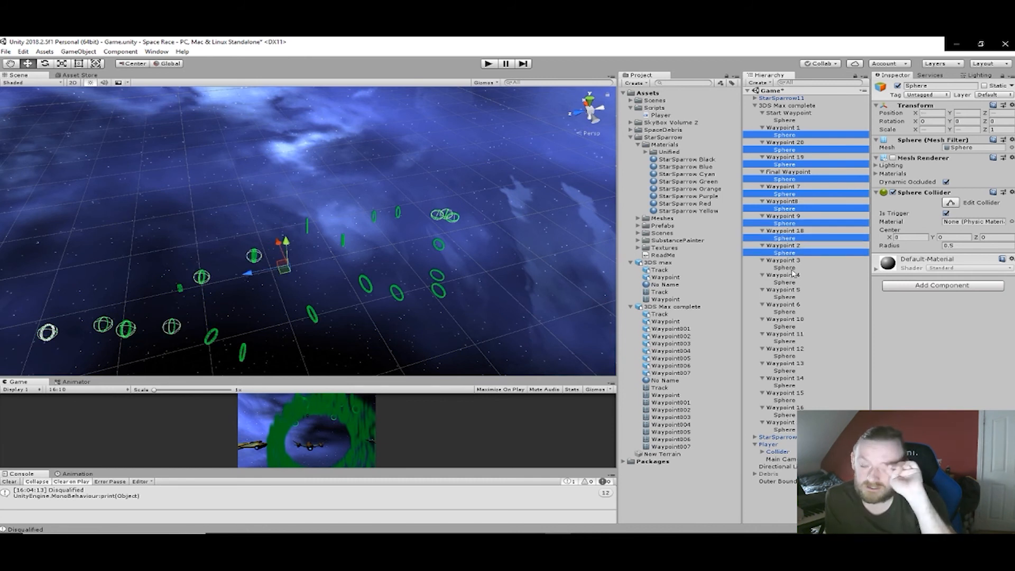
{"action": "left_click", "coordinate": [791, 267], "text": "ctrl"}
{"action": "left_click", "coordinate": [791, 282], "text": "ctrl"}
{"action": "left_click", "coordinate": [789, 297], "text": "ctrl"}
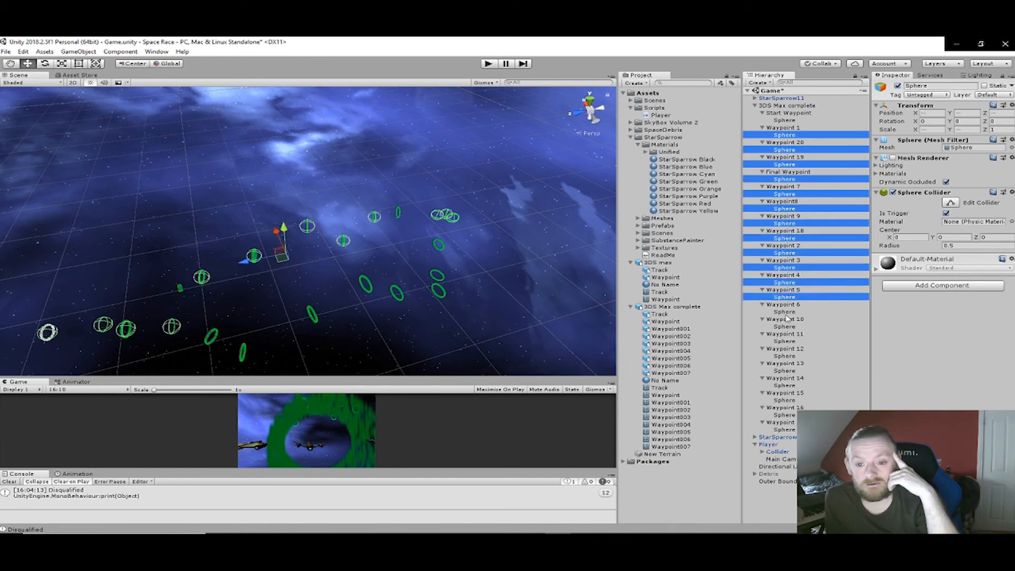
{"action": "left_click", "coordinate": [790, 312], "text": "ctrl"}
{"action": "left_click", "coordinate": [790, 327], "text": "ctrl"}
{"action": "left_click", "coordinate": [793, 342], "text": "ctrl"}
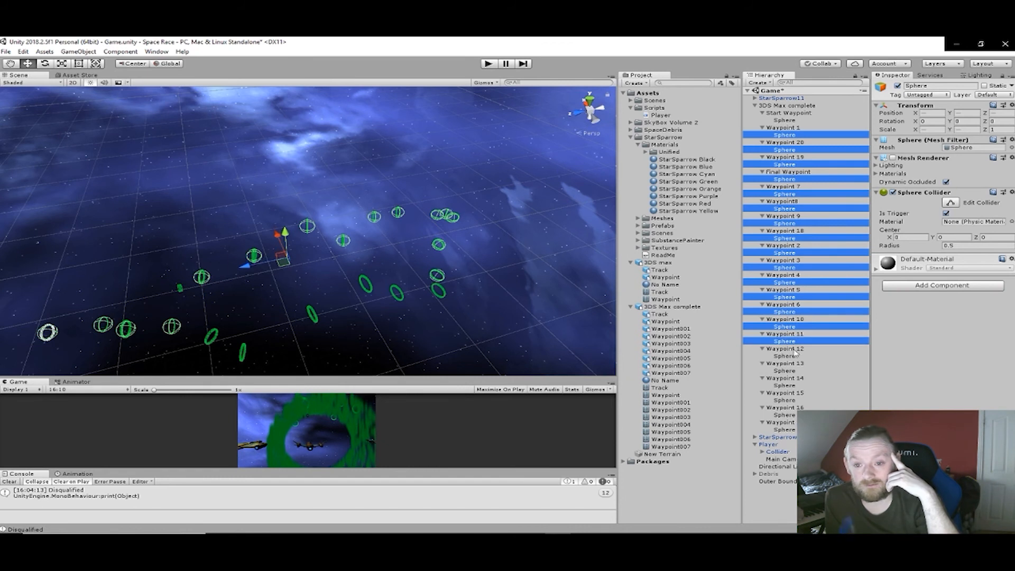
{"action": "left_click", "coordinate": [791, 357], "text": "ctrl"}
{"action": "left_click", "coordinate": [791, 371], "text": "ctrl"}
{"action": "left_click", "coordinate": [792, 386], "text": "ctrl"}
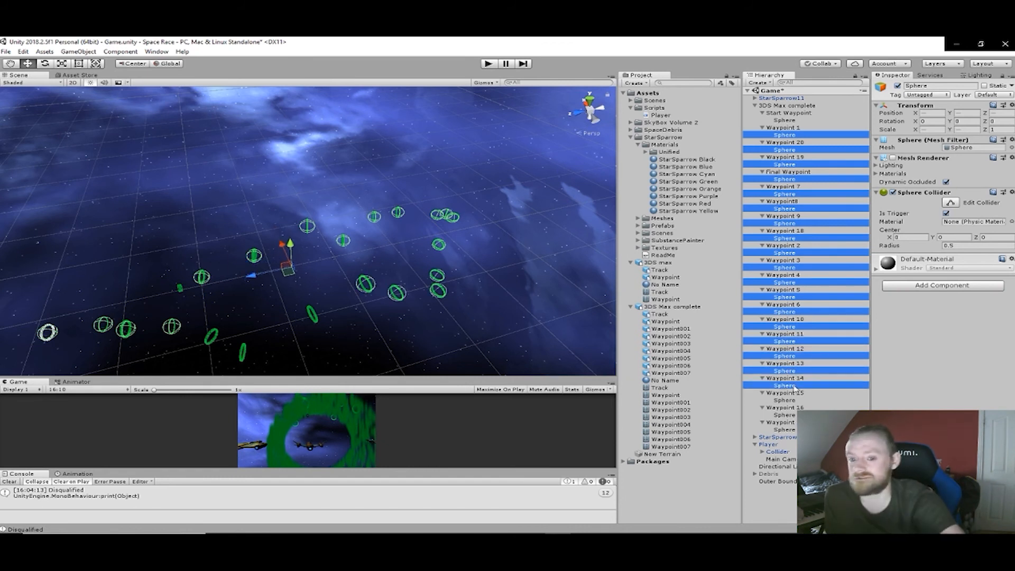
{"action": "left_click", "coordinate": [793, 401], "text": "ctrl"}
{"action": "left_click", "coordinate": [793, 416], "text": "ctrl"}
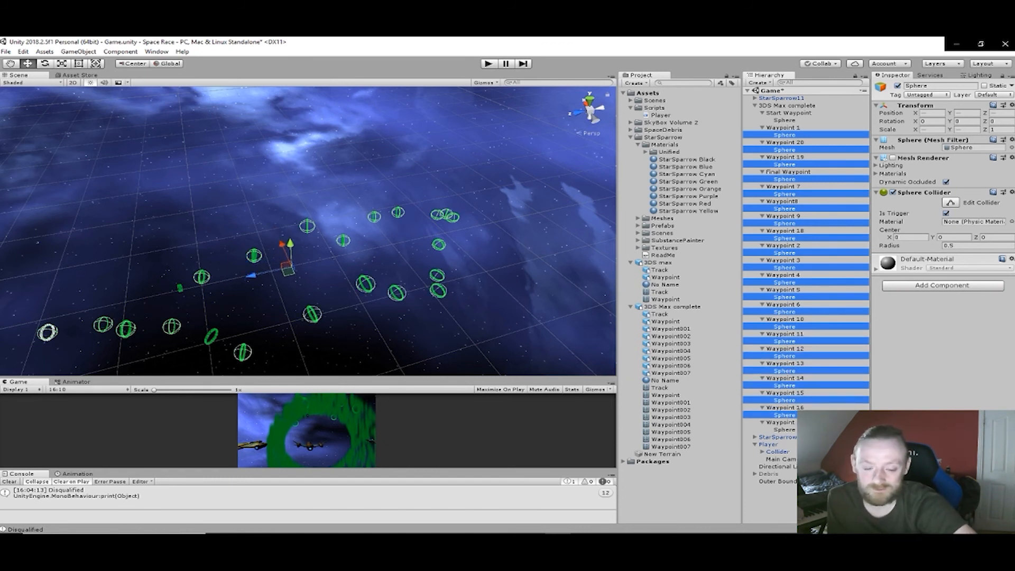
{"action": "left_click", "coordinate": [793, 430], "text": "ctrl"}
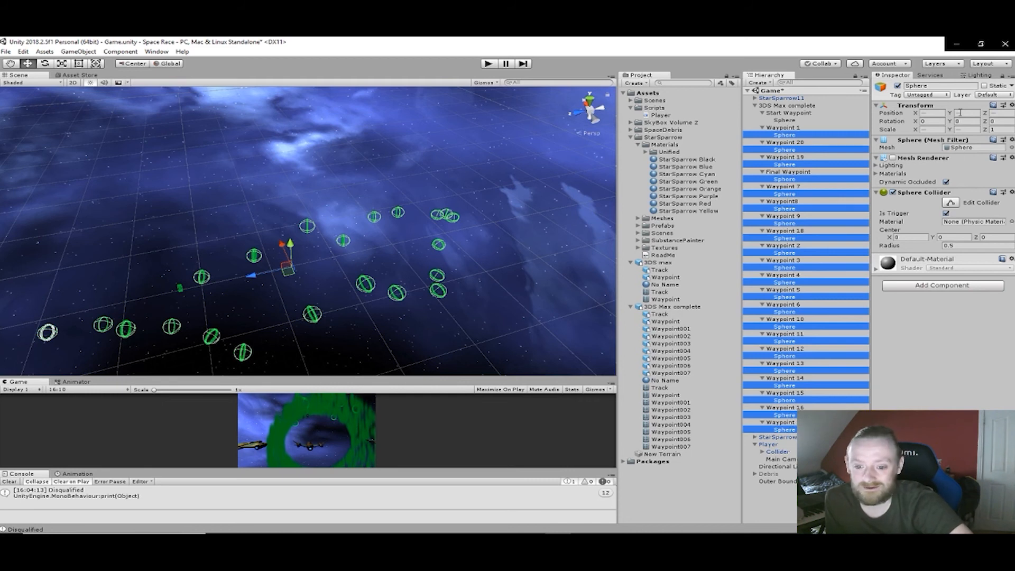
{"action": "left_click", "coordinate": [945, 95]}
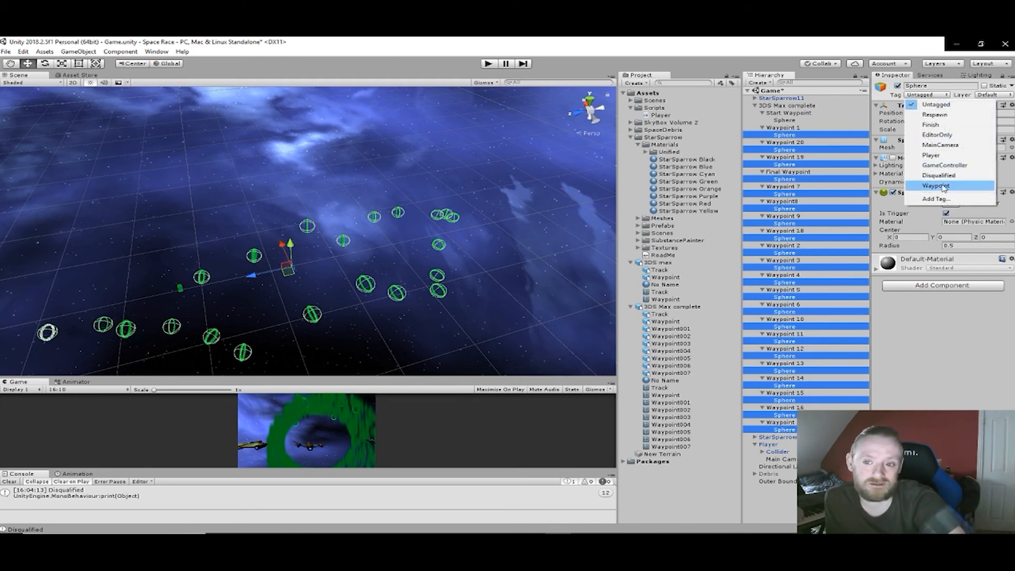
{"action": "left_click", "coordinate": [943, 189]}
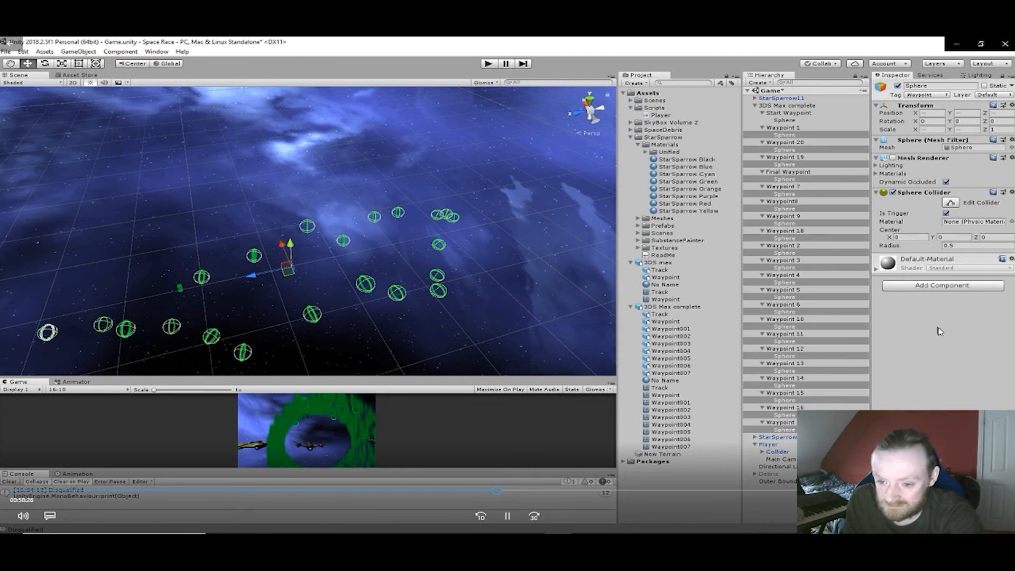
{"action": "left_click", "coordinate": [507, 493]}
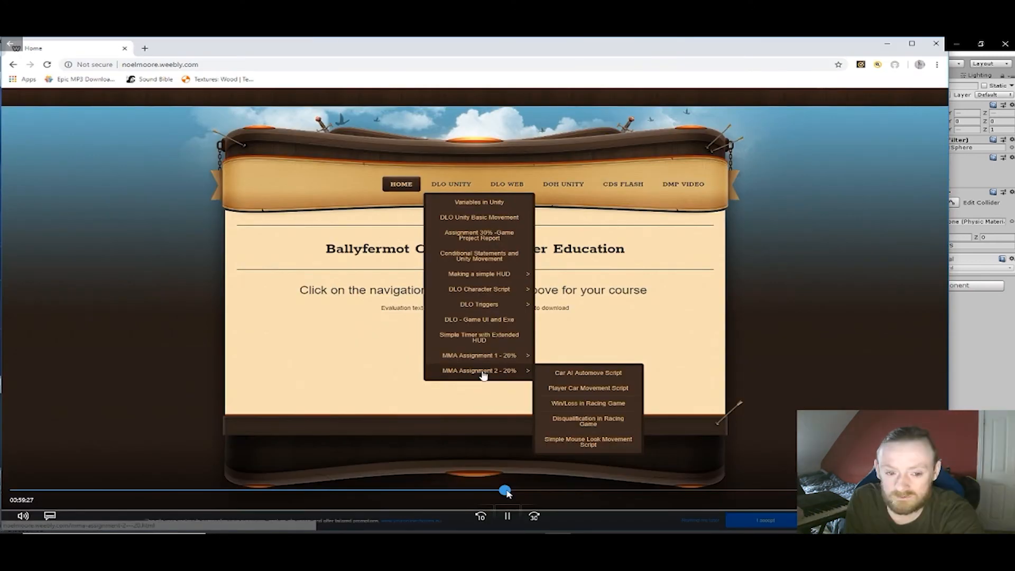
{"action": "left_click_drag", "start_coordinate": [509, 493], "coordinate": [526, 493]}
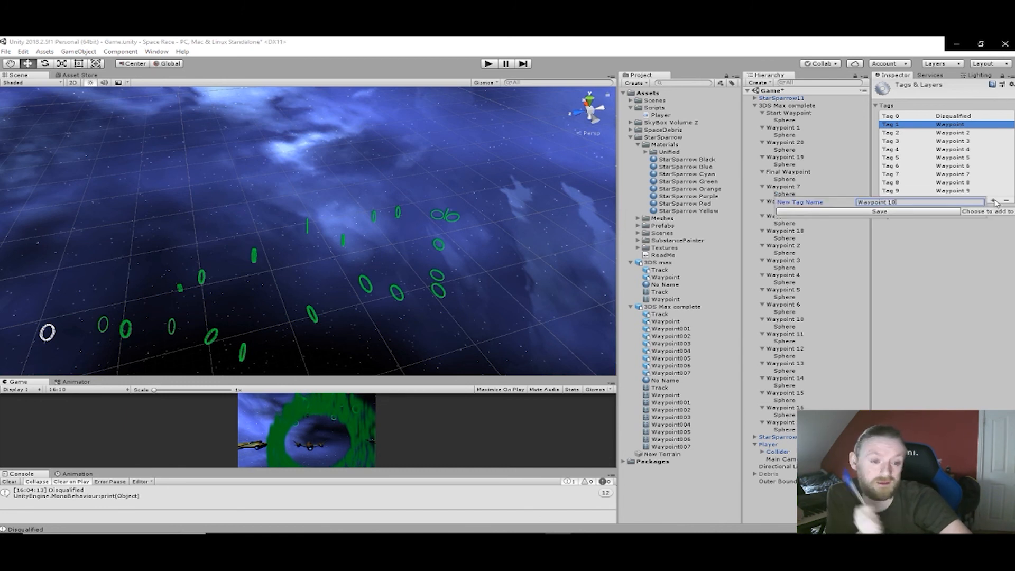
- Add three new tags named Waypoint 11, Waypoint 12 and Waypoint 13 to the project's tag list
{"action": "left_click", "coordinate": [993, 208]}
{"action": "type", "text": "Waypoint"}
{"action": "type", "text": "11"}
{"action": "key", "text": "Return"}
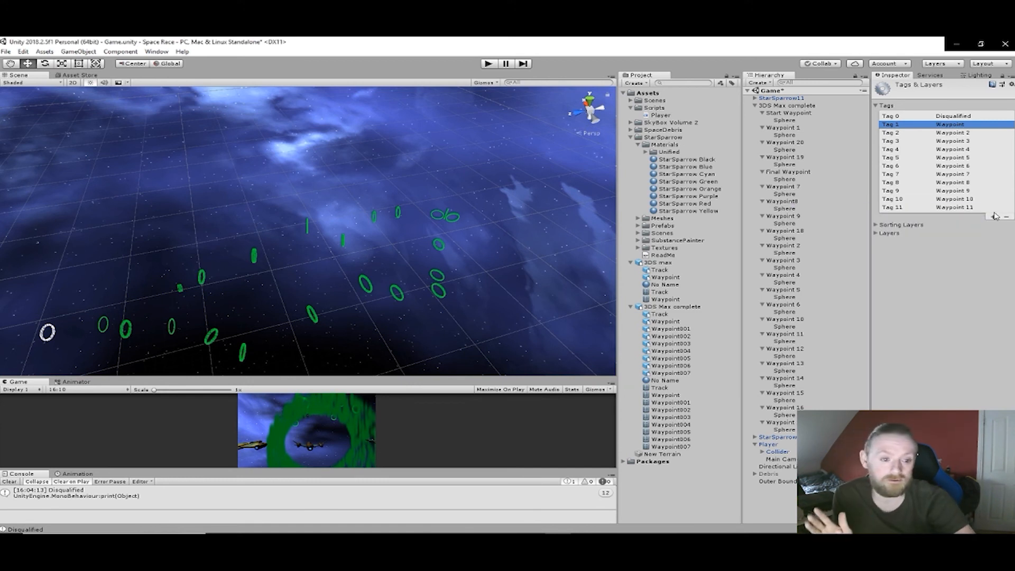
{"action": "left_click", "coordinate": [995, 218]}
{"action": "type", "text": "Waypoint"}
{"action": "type", "text": "12"}
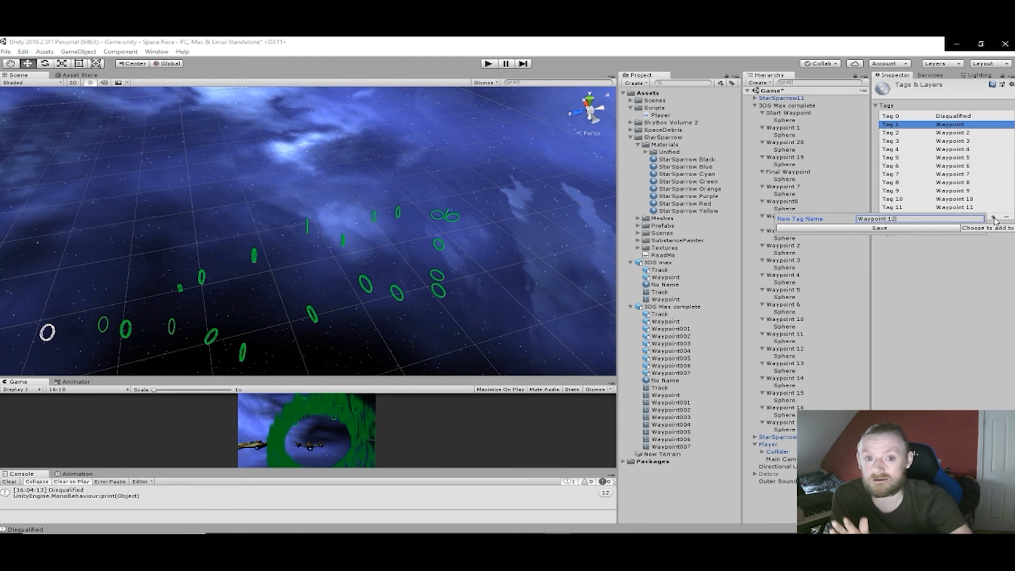
{"action": "key", "text": "Return"}
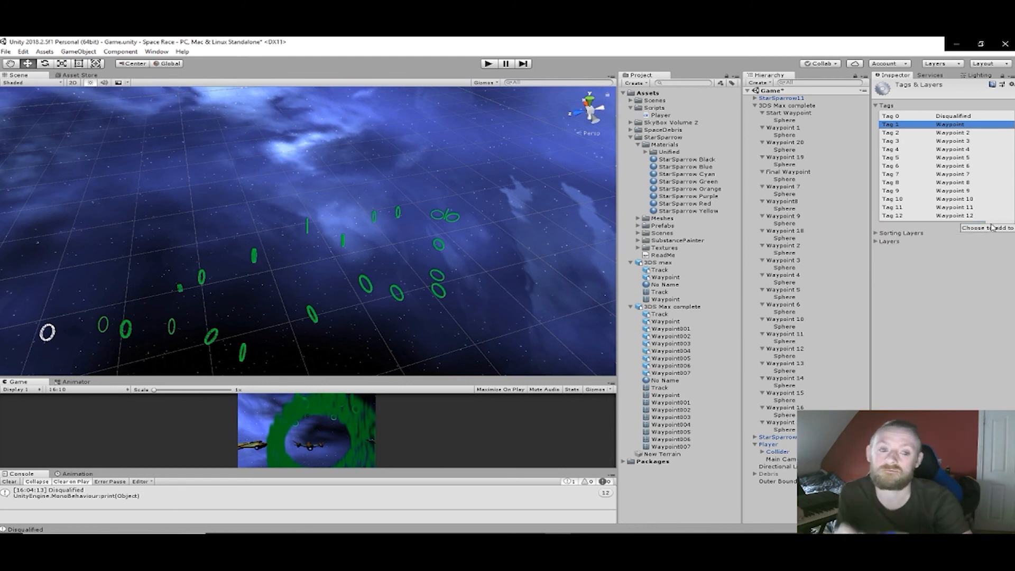
{"action": "left_click", "coordinate": [995, 221]}
{"action": "type", "text": "Waypoint"}
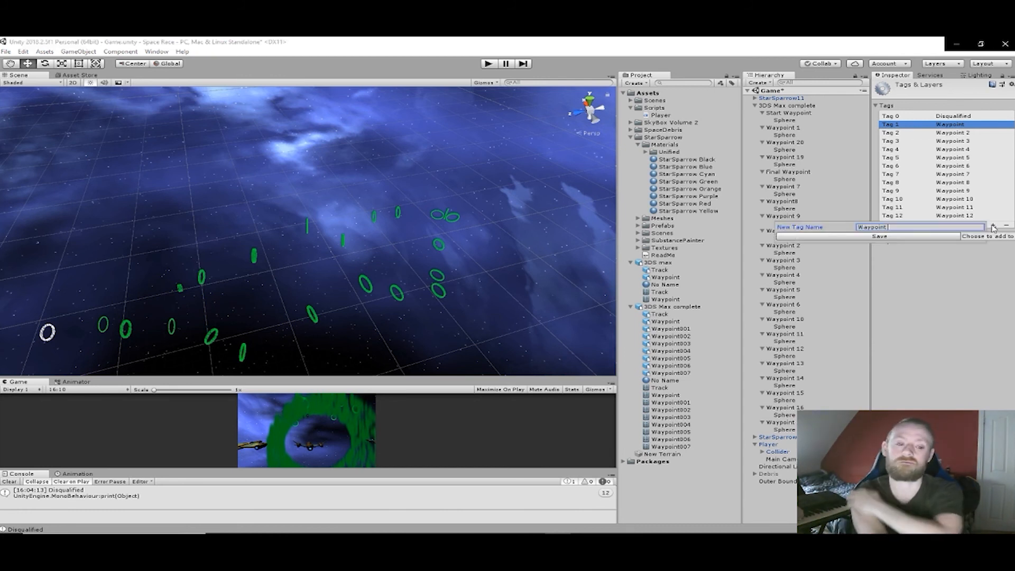
{"action": "type", "text": "13"}
{"action": "key", "text": "Return"}
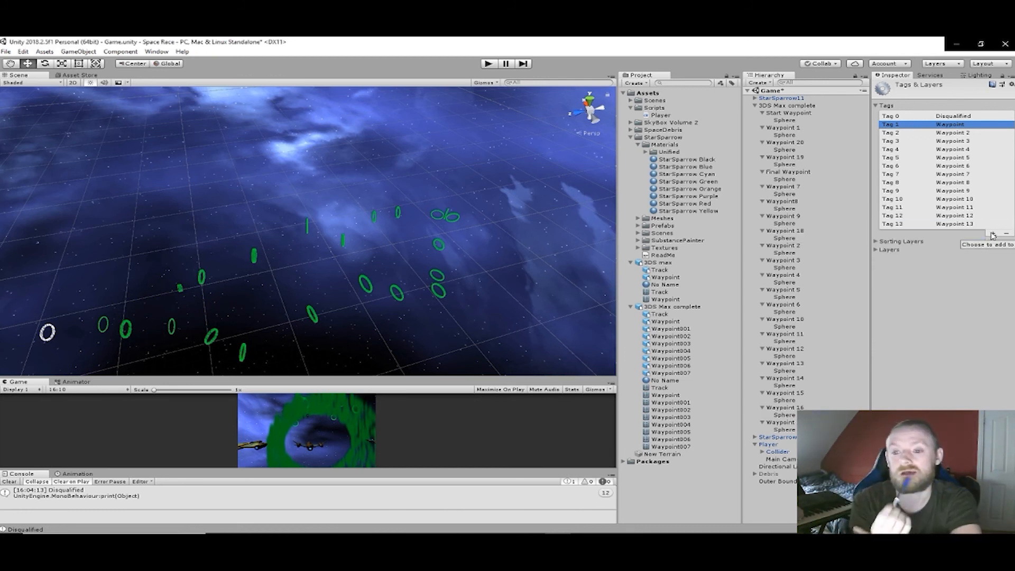
- Add two new tags named Waypoint 14 and Waypoint 15 to the project's tag list
{"action": "left_click", "coordinate": [993, 233]}
{"action": "type", "text": "Waypoint"}
{"action": "type", "text": "14"}
{"action": "key", "text": "Return"}
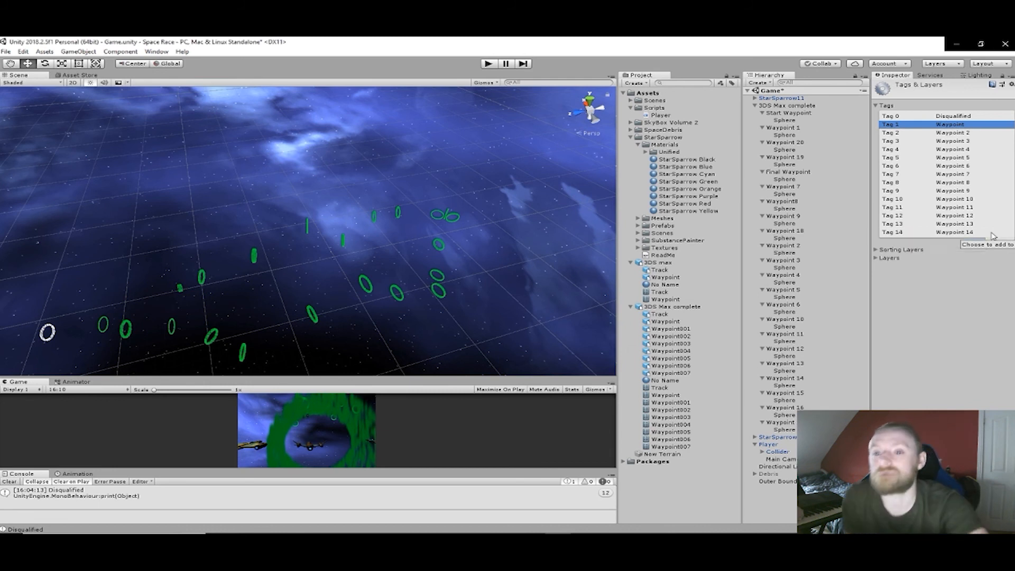
{"action": "left_click", "coordinate": [993, 241]}
{"action": "type", "text": "Waypoint"}
{"action": "type", "text": "15"}
{"action": "key", "text": "Return"}
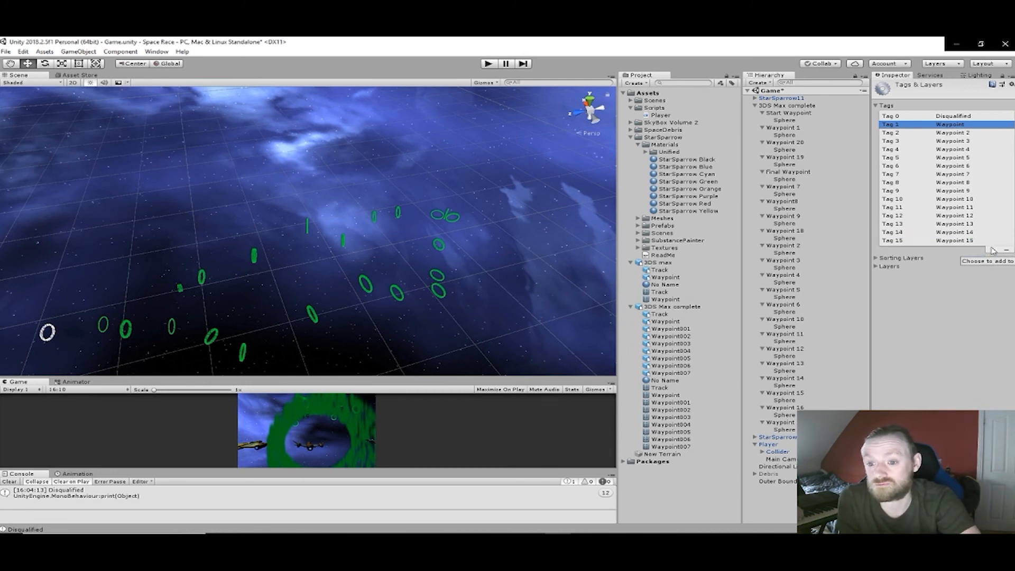
- Add two new tags named Waypoint 16 and Waypoint 17 to the project's tag list
{"action": "left_click", "coordinate": [993, 250]}
{"action": "type", "text": "Waypoint"}
{"action": "type", "text": "16"}
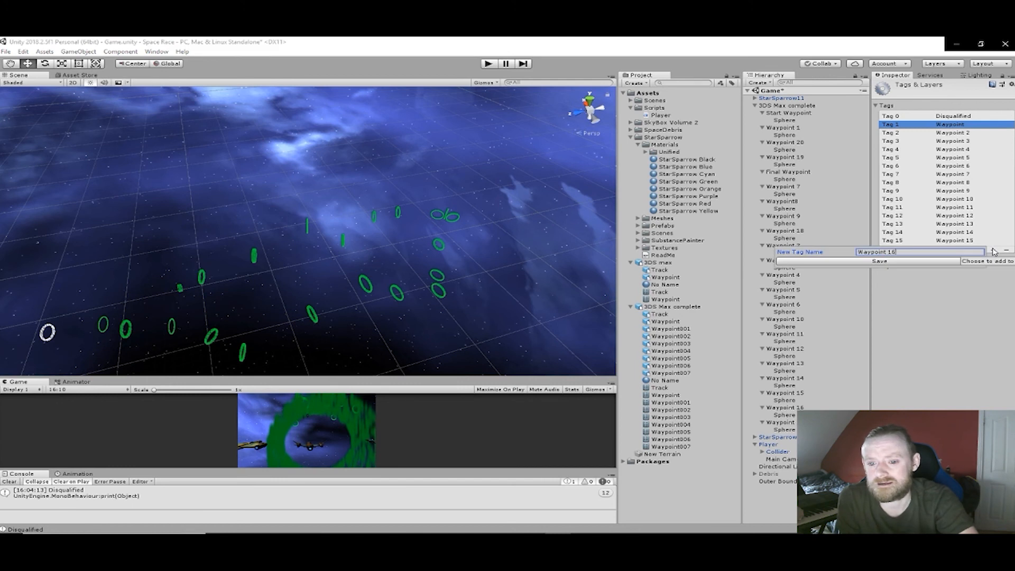
{"action": "key", "text": "Return"}
{"action": "left_click", "coordinate": [994, 258]}
{"action": "type", "text": "Waypoint"}
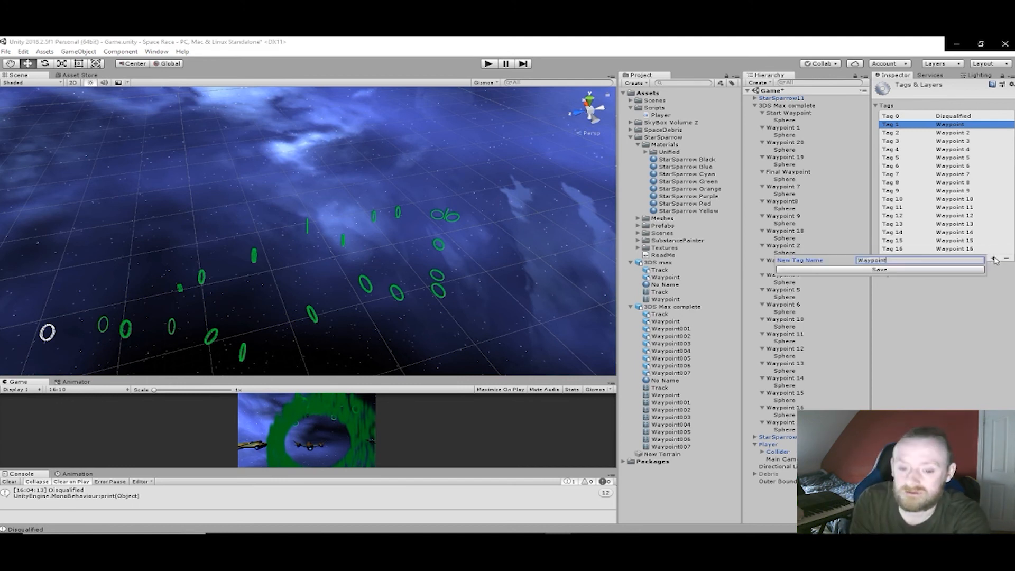
{"action": "type", "text": "17"}
{"action": "key", "text": "Return"}
{"action": "left_click_drag", "start_coordinate": [530, 492], "coordinate": [570, 490]}
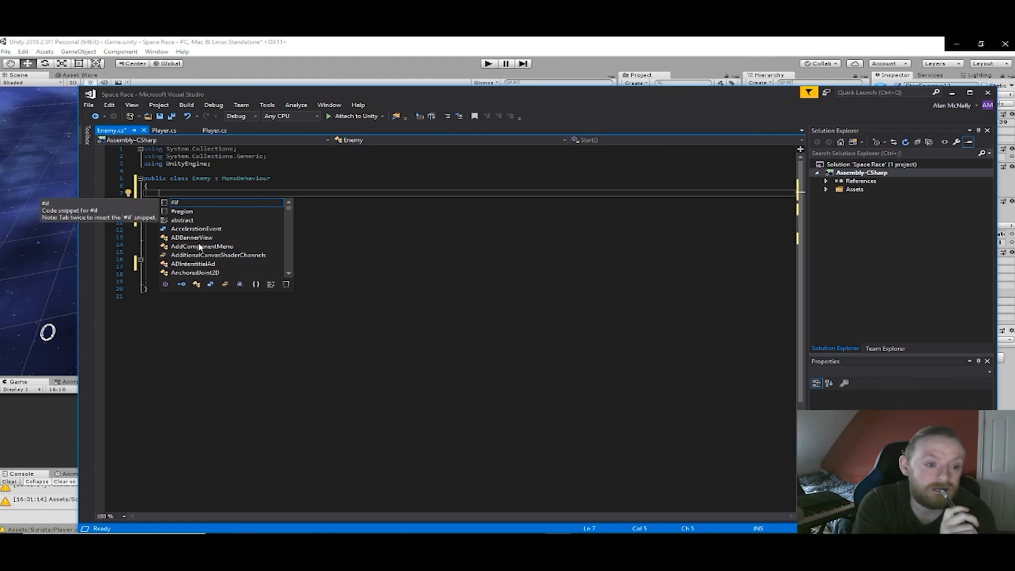
{"action": "mouse_move", "coordinate": [217, 531]}
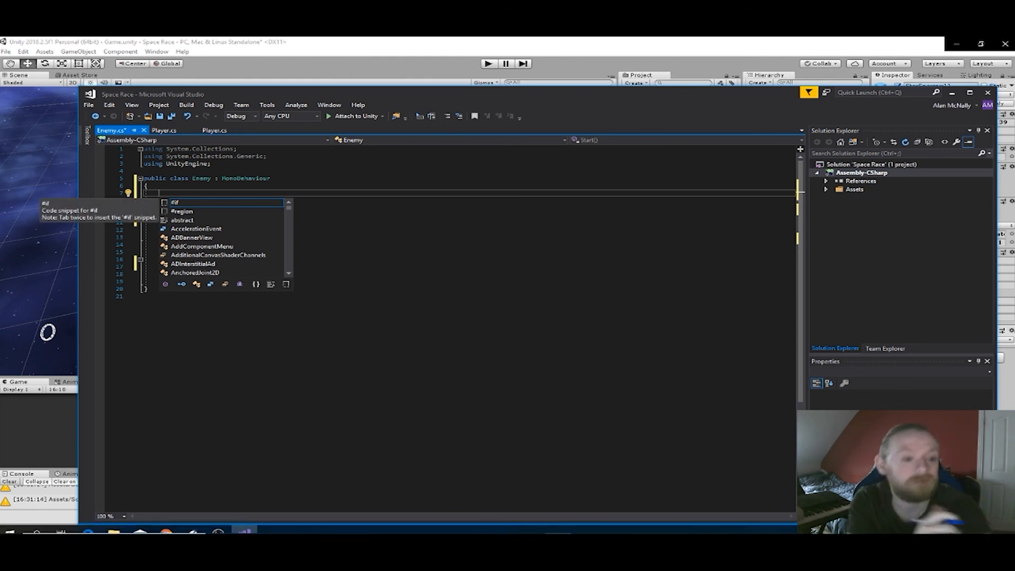
{"action": "left_click", "coordinate": [591, 490]}
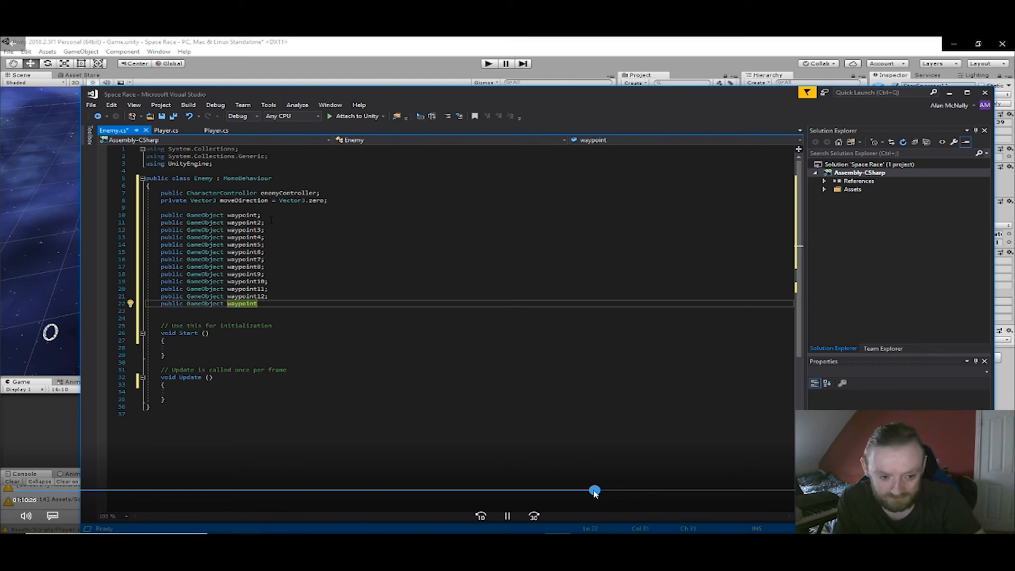
{"action": "left_click_drag", "start_coordinate": [595, 492], "coordinate": [601, 490]}
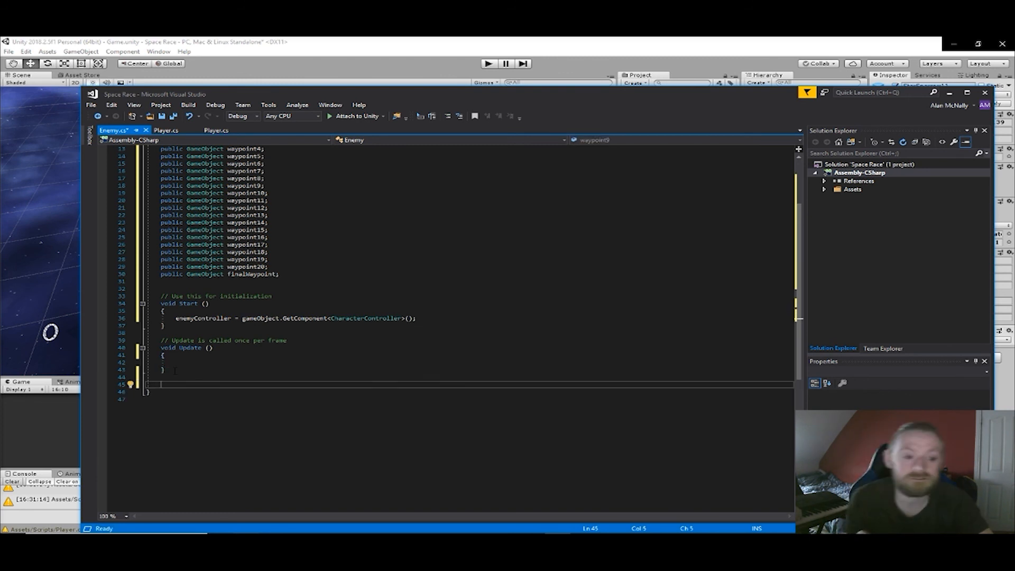
- Declare an empty void method EnemyMove() below Update in the Enemy script
{"action": "type", "text": "oid "}
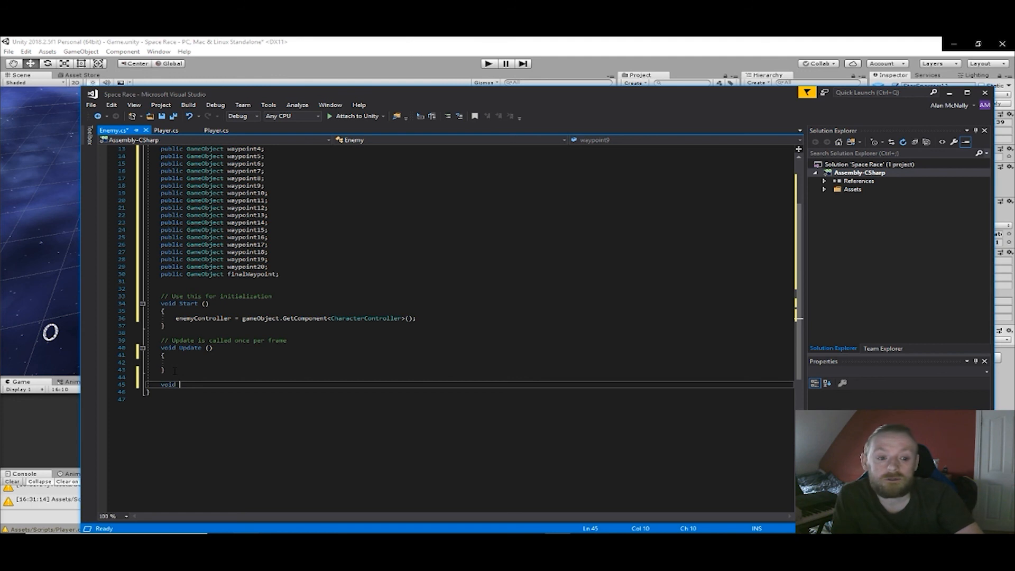
{"action": "type", "text": "Enem"}
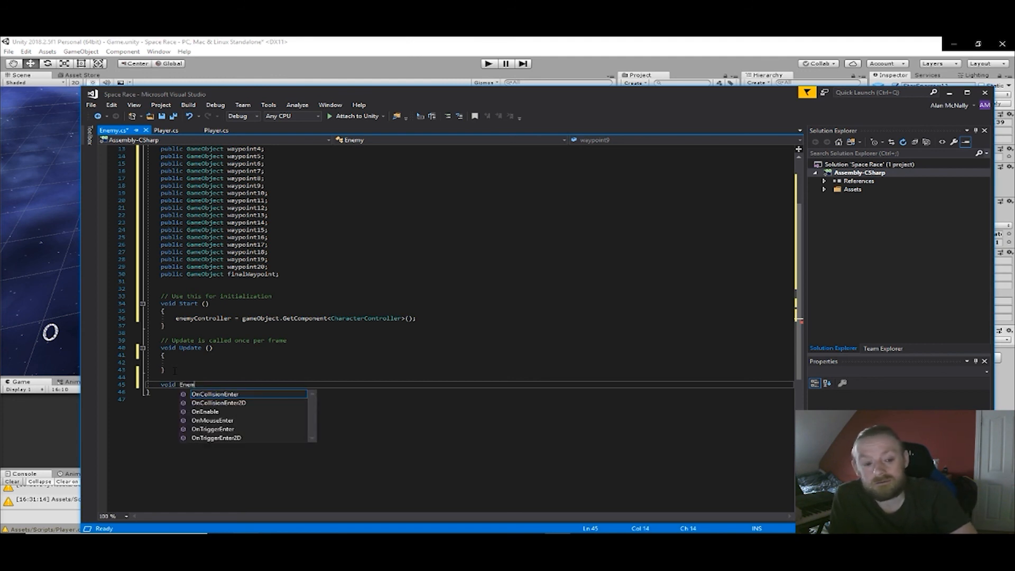
{"action": "type", "text": "yMove"}
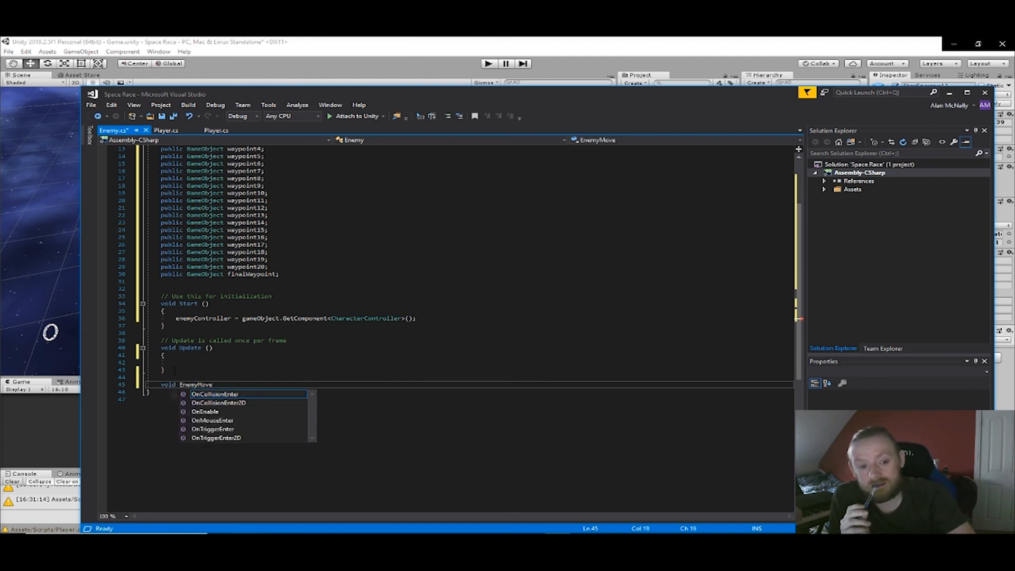
{"action": "type", "text": "()"}
{"action": "key", "text": "Return"}
{"action": "type", "text": "{"}
{"action": "key", "text": "Return"}
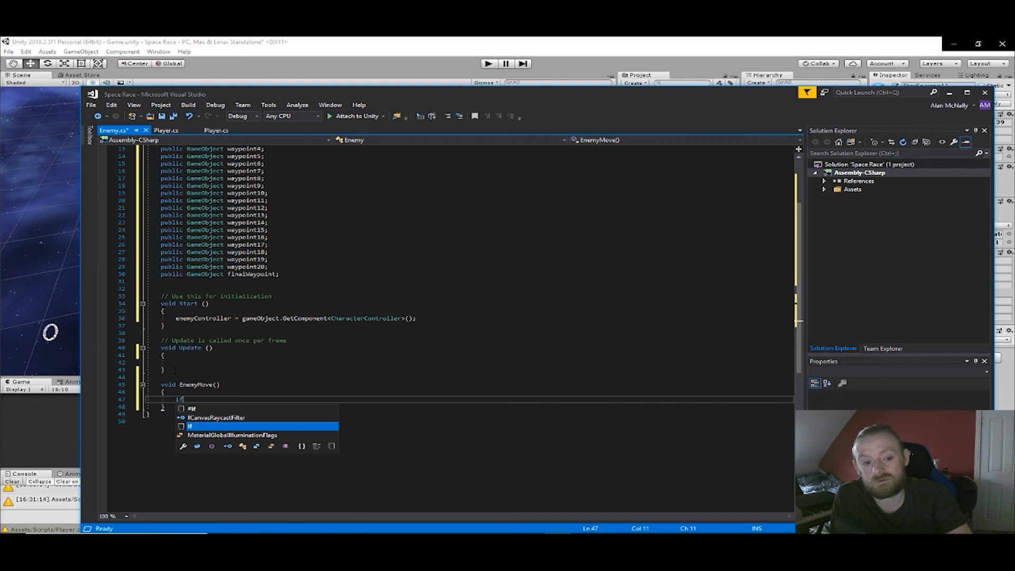
- Remove the whole EnemyMove method from the Enemy script
{"action": "key", "text": "BackSpace"}
{"action": "key", "text": "BackSpace"}
{"action": "key", "text": "BackSpace"}
{"action": "left_click_drag", "start_coordinate": [165, 407], "coordinate": [158, 387]}
{"action": "key", "text": "BackSpace"}
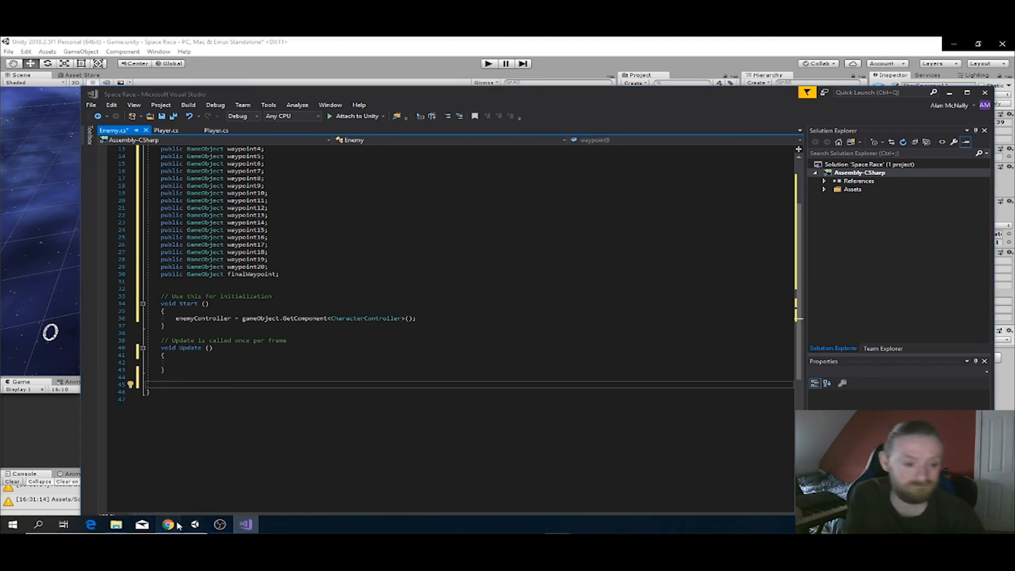
{"action": "left_click", "coordinate": [200, 526]}
{"action": "left_click", "coordinate": [607, 492]}
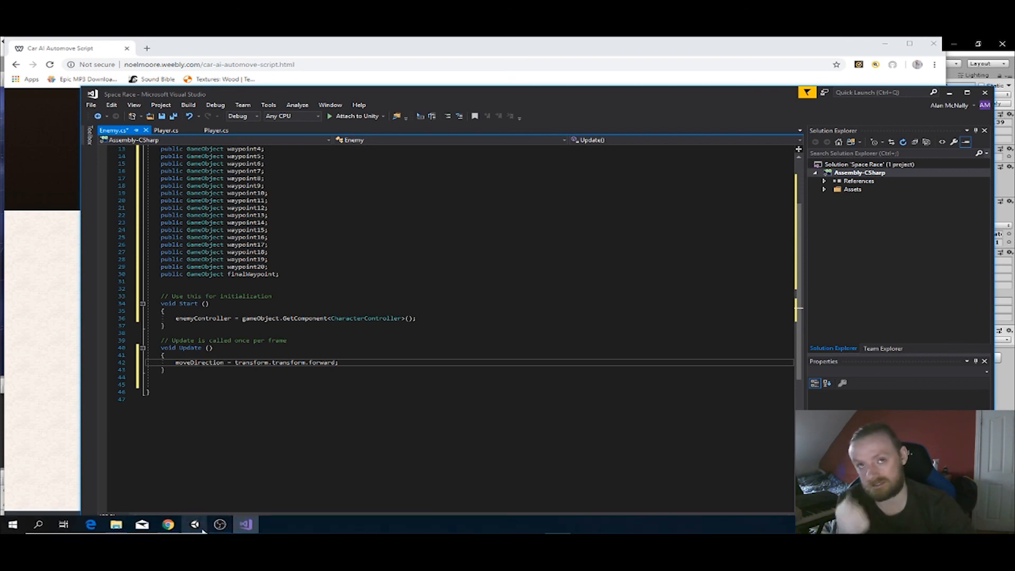
{"action": "left_click", "coordinate": [201, 529]}
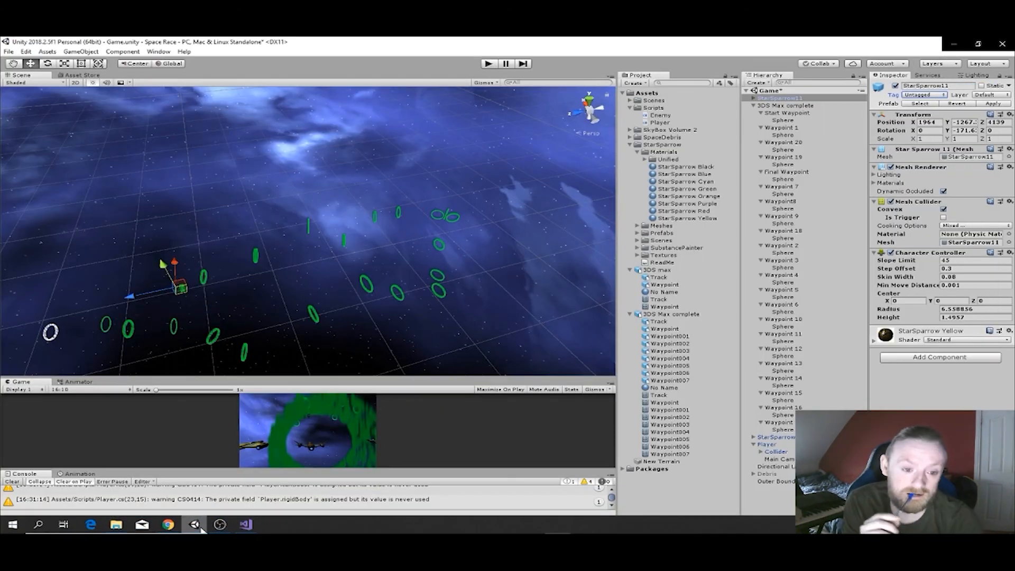
- Clear the line below the moveDirection assignment in Update, save the Enemy script and return to the Unity editor
{"action": "left_click", "coordinate": [245, 530]}
{"action": "type", "text": "moveDirection = transform.transform.forward;"}
{"action": "left_click_drag", "start_coordinate": [339, 370], "coordinate": [176, 370]}
{"action": "key", "text": "BackSpace"}
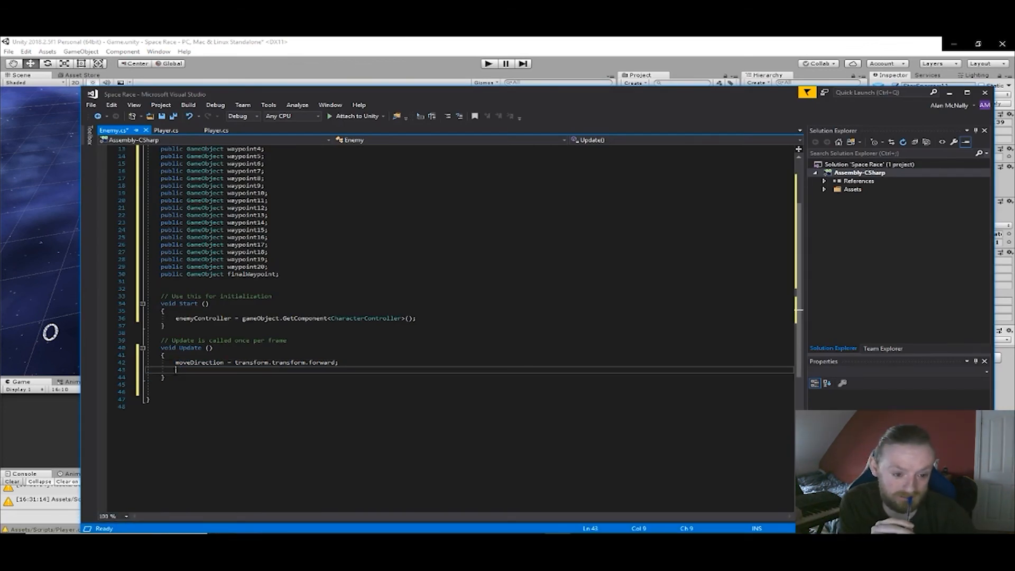
{"action": "key", "text": "ctrl+s"}
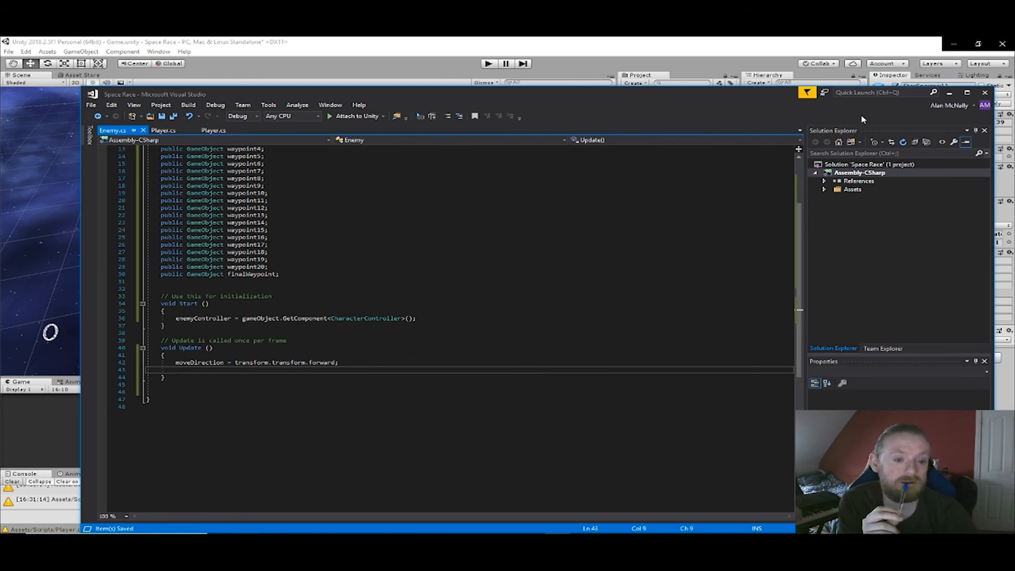
{"action": "left_click", "coordinate": [949, 92]}
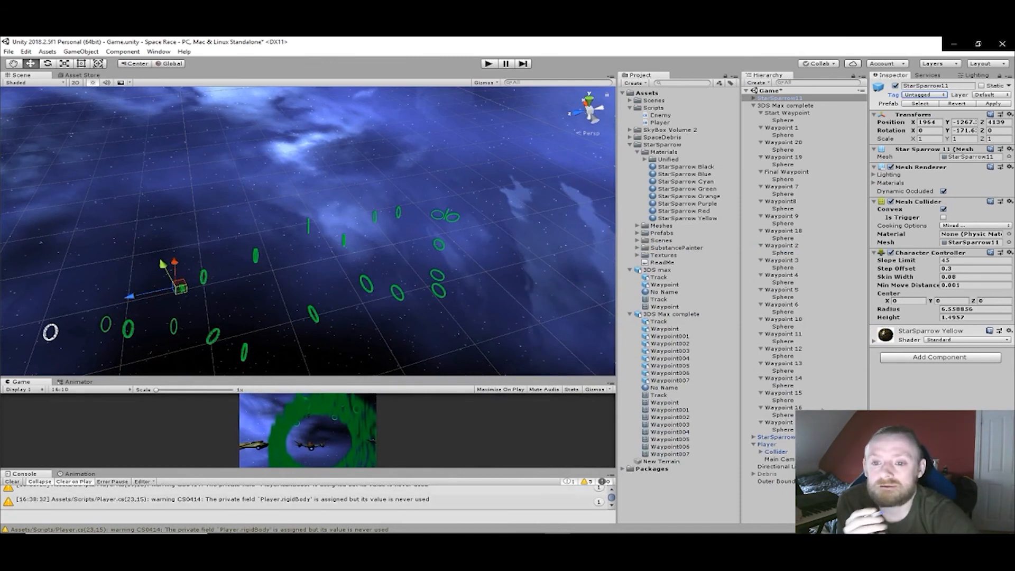
- Add a Mesh Collider to StarSparrow9 and make it convex
{"action": "left_click", "coordinate": [789, 439]}
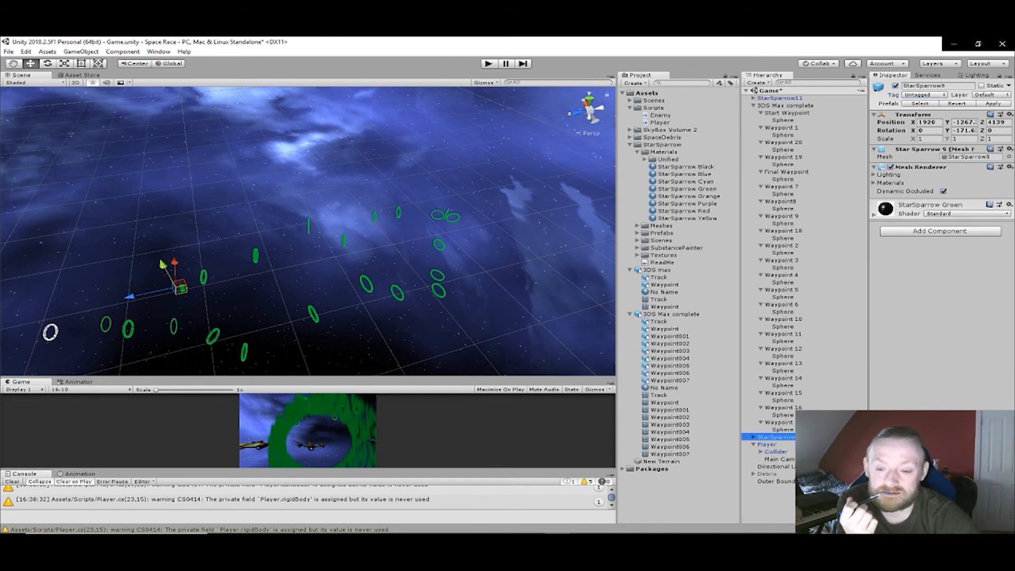
{"action": "left_click", "coordinate": [923, 232]}
{"action": "type", "text": "mesh"}
{"action": "key", "text": "Return"}
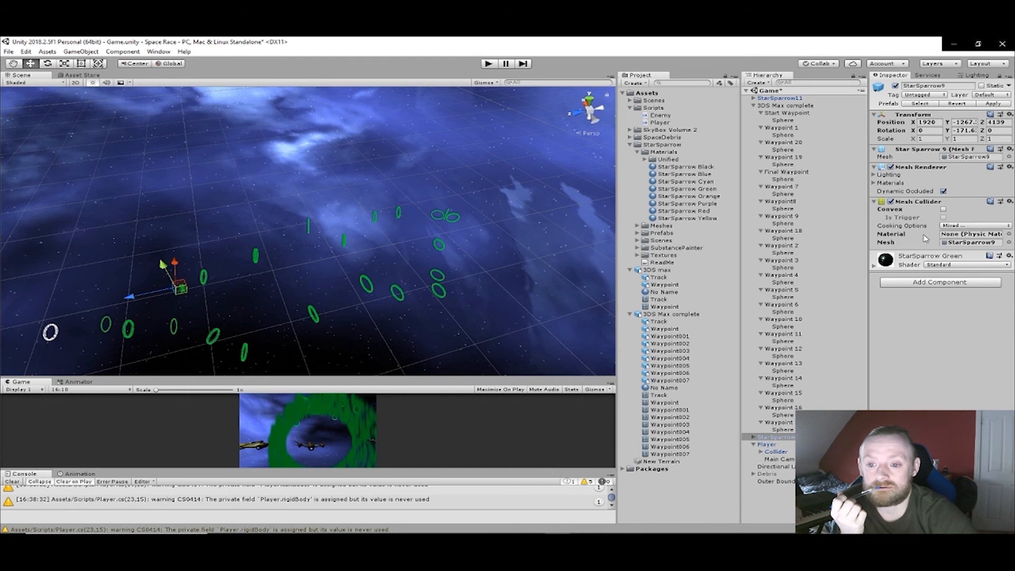
{"action": "left_click", "coordinate": [943, 209]}
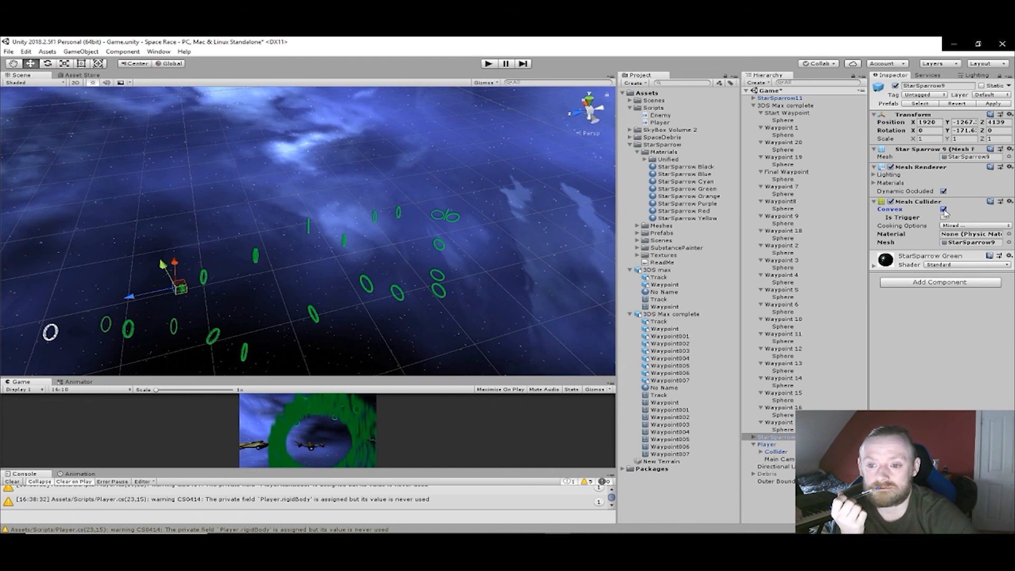
- Add a Character Controller and the Enemy script to StarSparrow9
{"action": "left_click", "coordinate": [944, 285]}
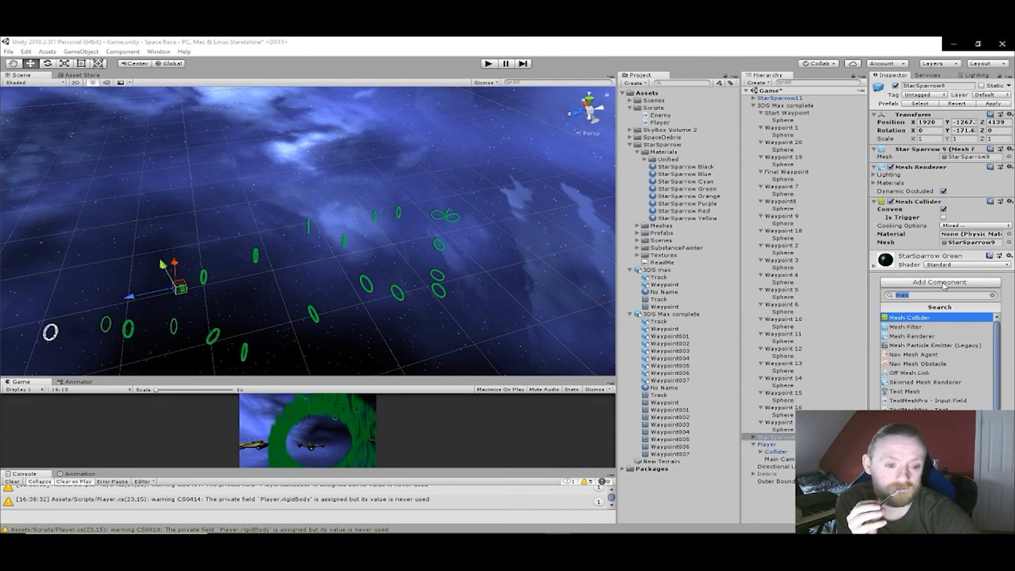
{"action": "type", "text": "char"}
{"action": "key", "text": "Return"}
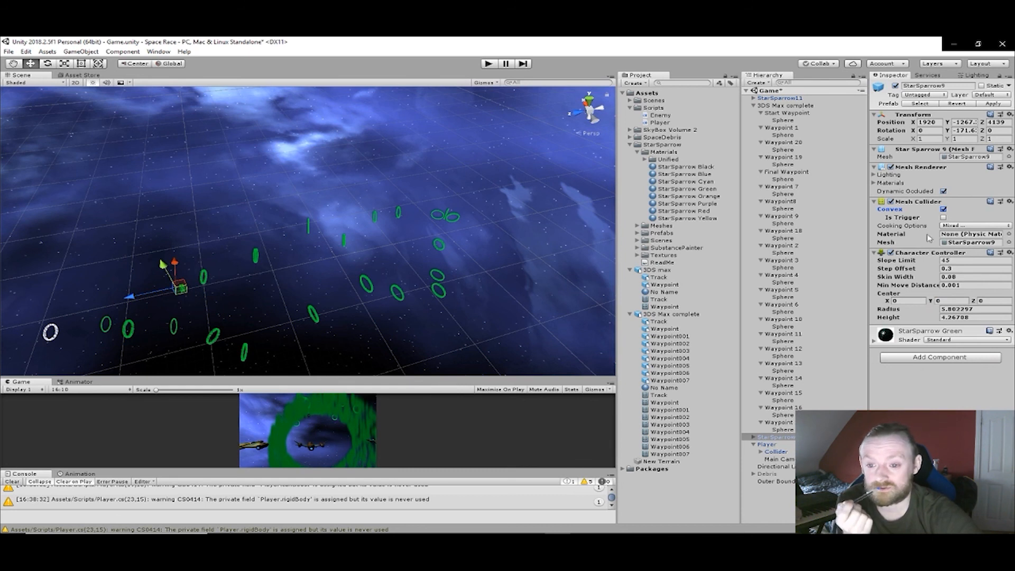
{"action": "left_click", "coordinate": [937, 360]}
{"action": "type", "text": "en"}
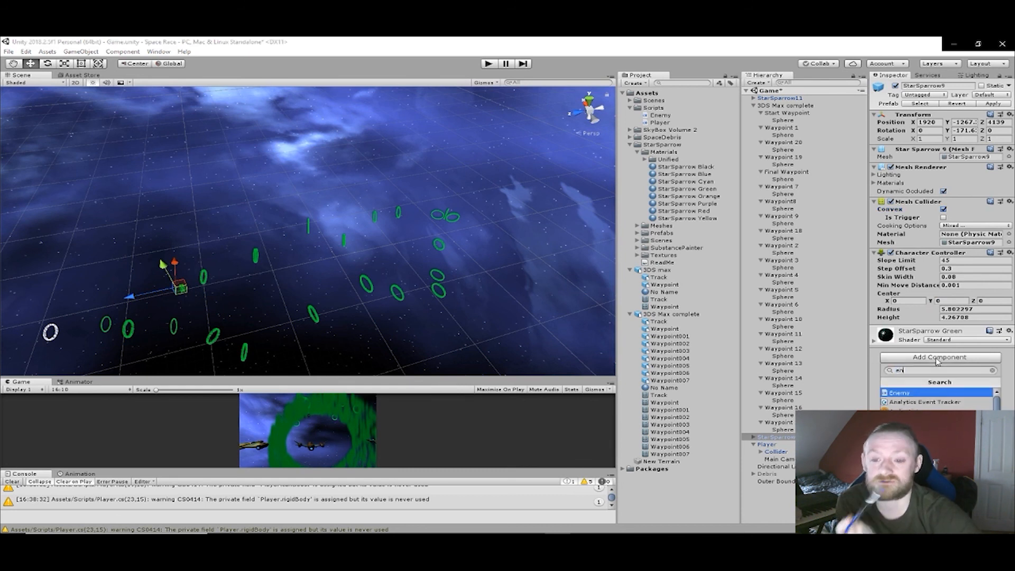
{"action": "left_click", "coordinate": [940, 391]}
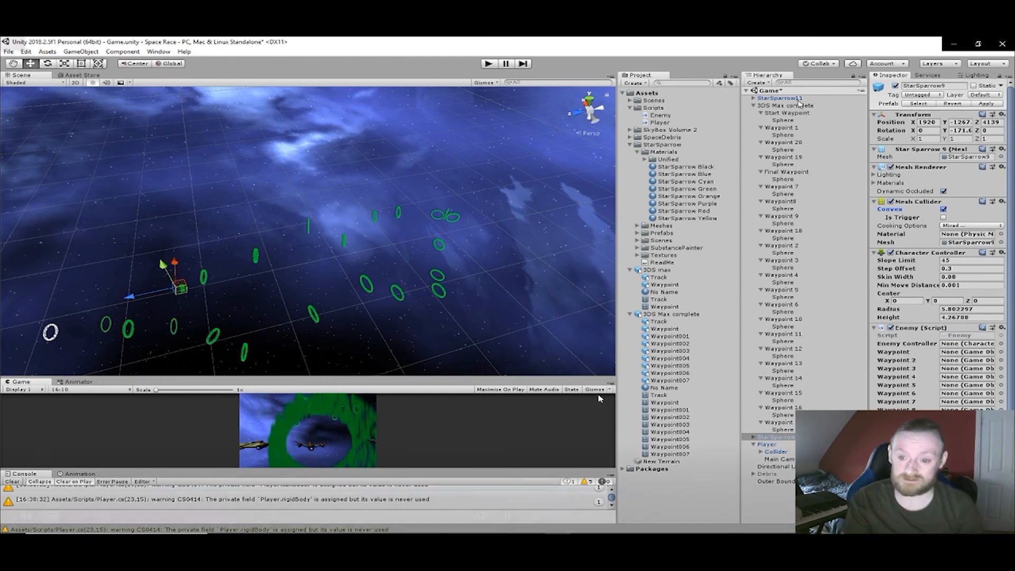
- Attach the Enemy script to StarSparrow11
{"action": "left_click", "coordinate": [800, 101]}
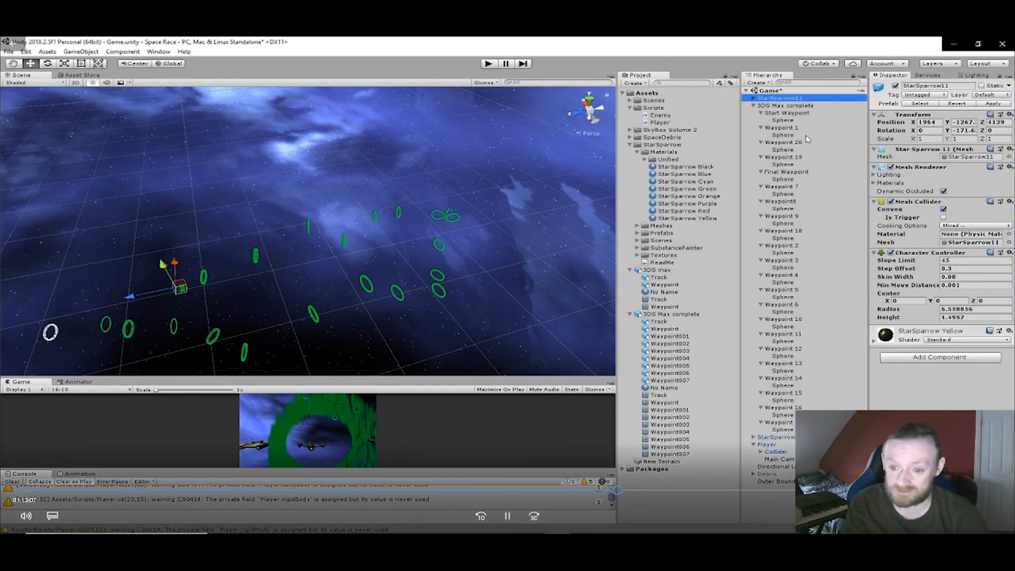
{"action": "left_click", "coordinate": [948, 363]}
{"action": "key", "text": "Return"}
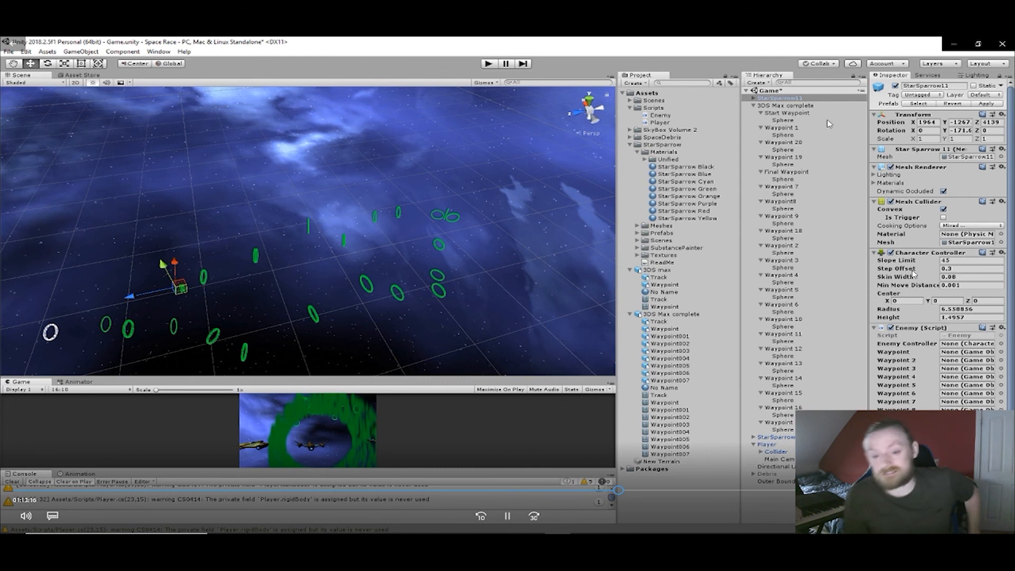
- Select StarSparrow9 together with StarSparrow11 for shared editing of the Enemy script's waypoint fields
{"action": "scroll", "coordinate": [1011, 215], "scroll_direction": "down", "scroll_amount": 3}
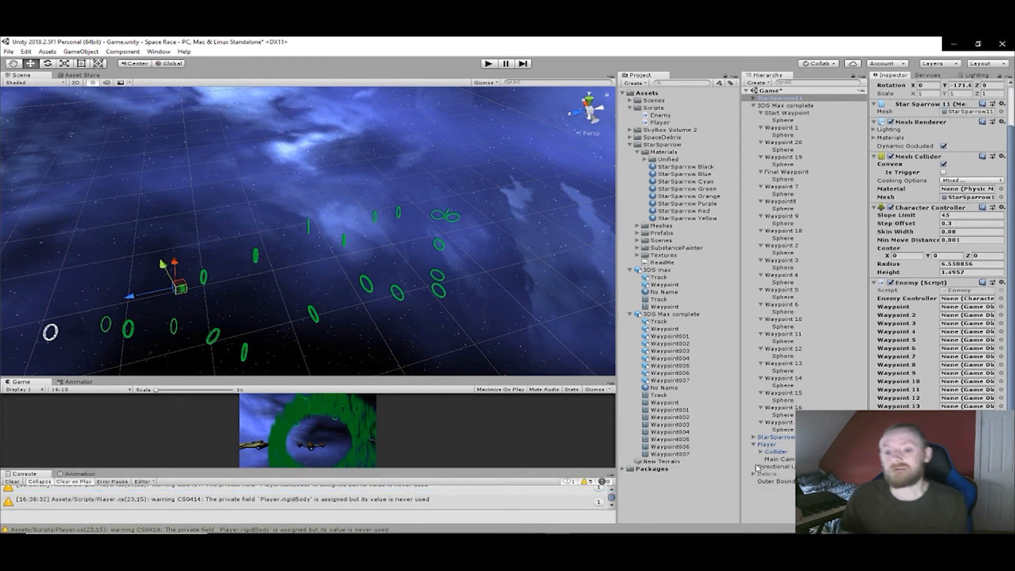
{"action": "left_click", "coordinate": [779, 438], "text": "ctrl"}
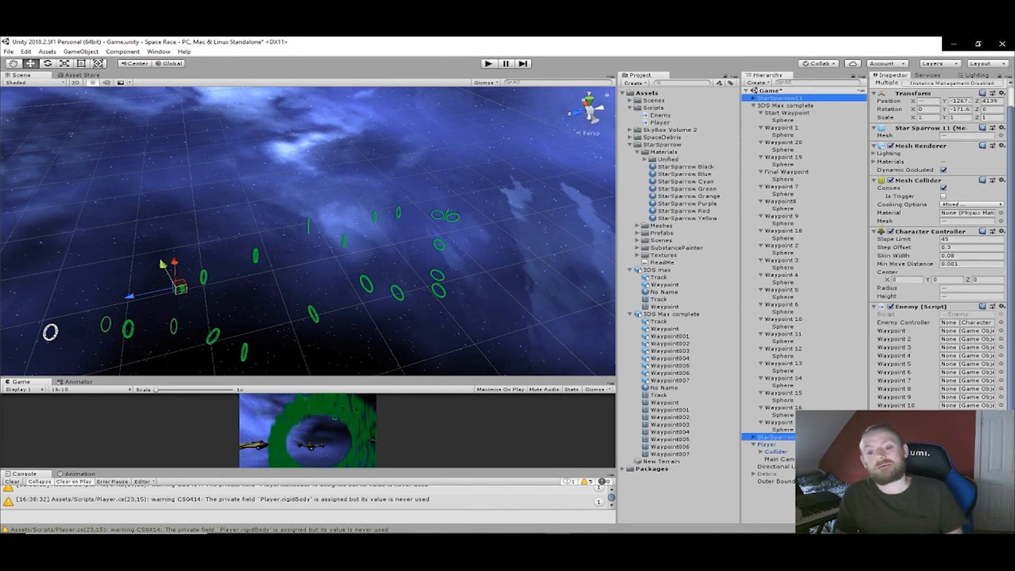
{"action": "left_click", "coordinate": [1012, 370]}
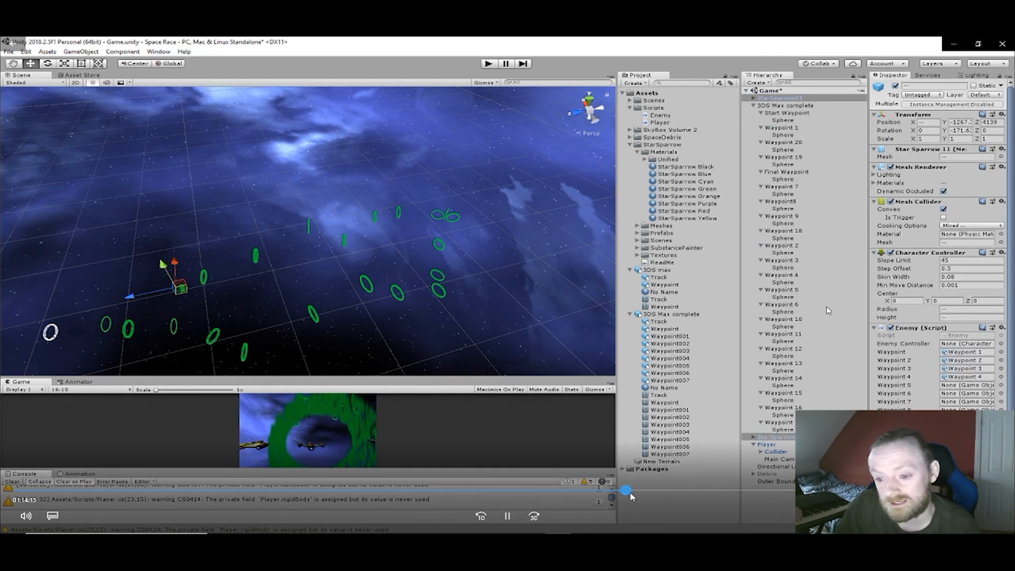
{"action": "left_click_drag", "start_coordinate": [633, 494], "coordinate": [640, 494]}
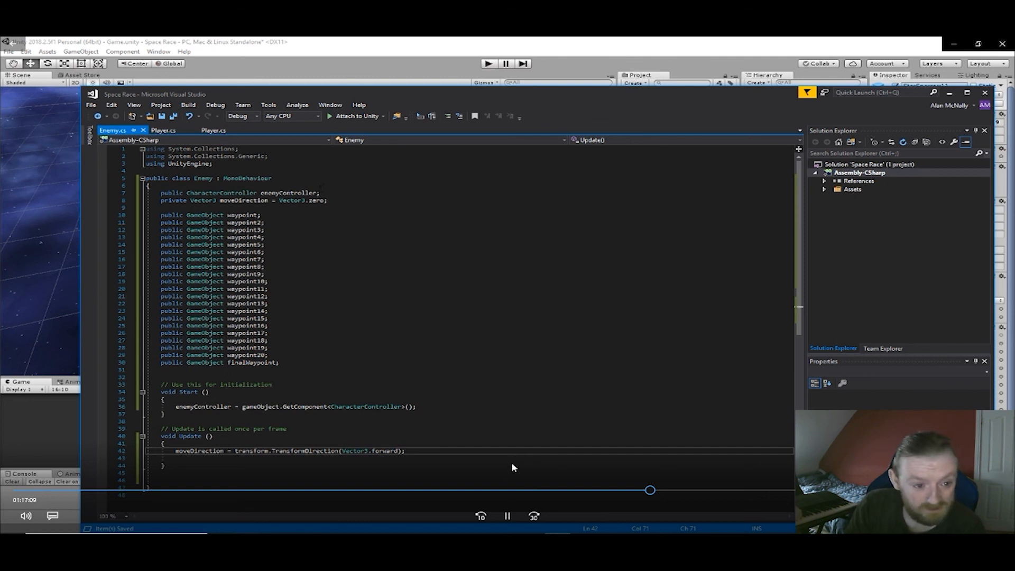
{"action": "left_click", "coordinate": [507, 515]}
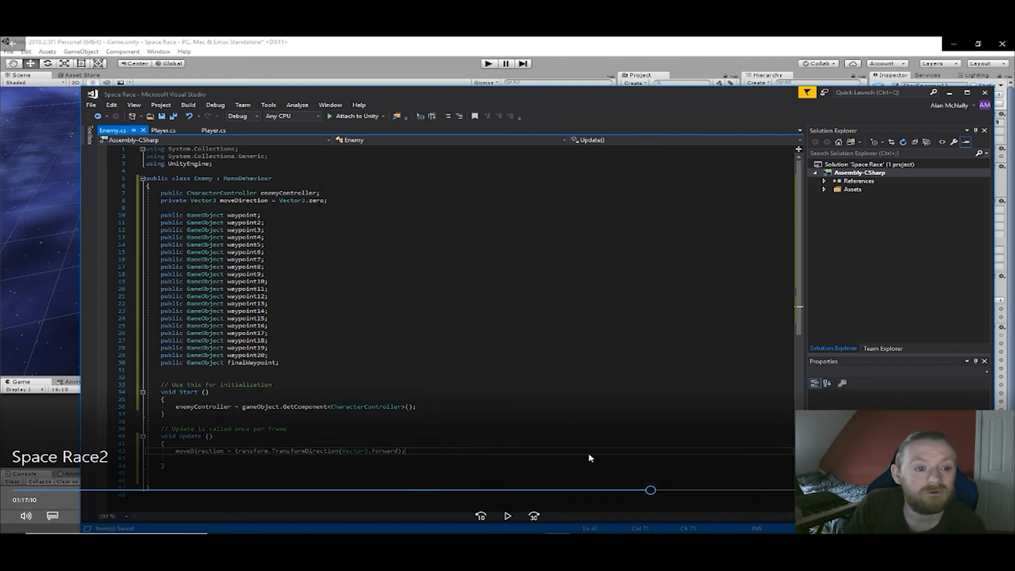